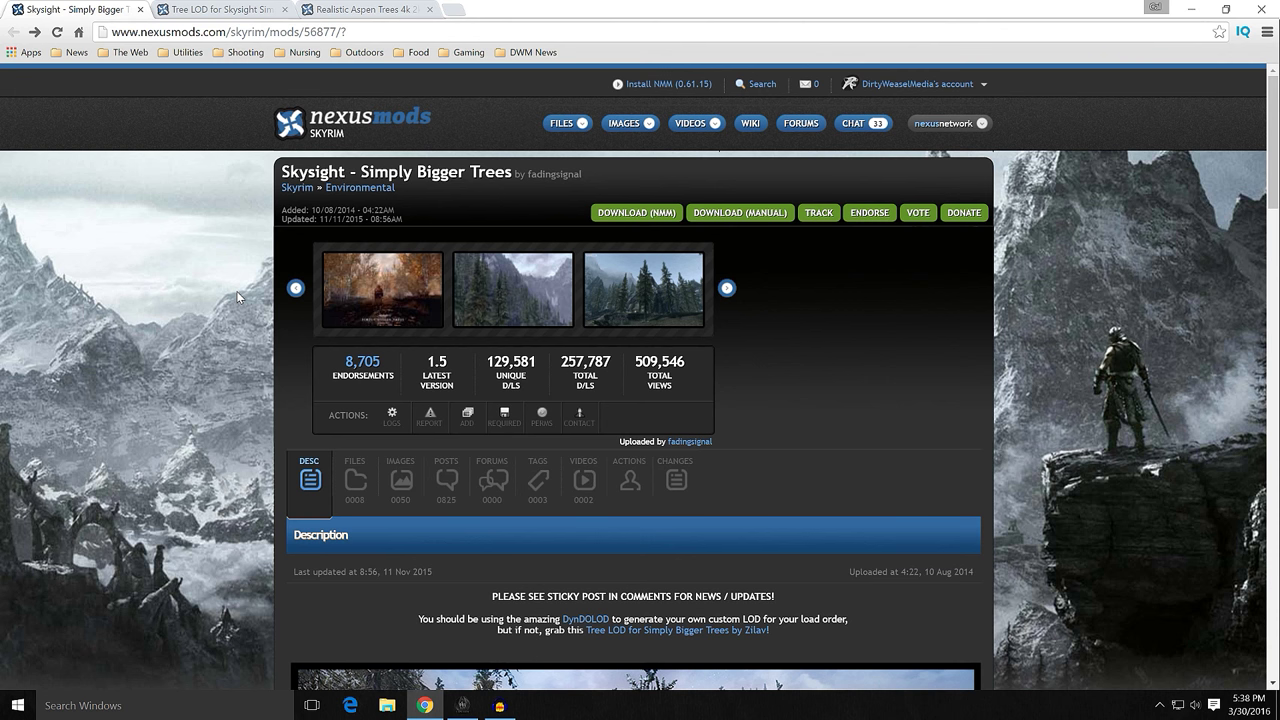
- Look over the Skysight - Simply Bigger Trees mod page, from its download statistics to the banner image above the description
{"action": "scroll", "coordinate": [240, 297], "scroll_direction": "down", "scroll_amount": 5}
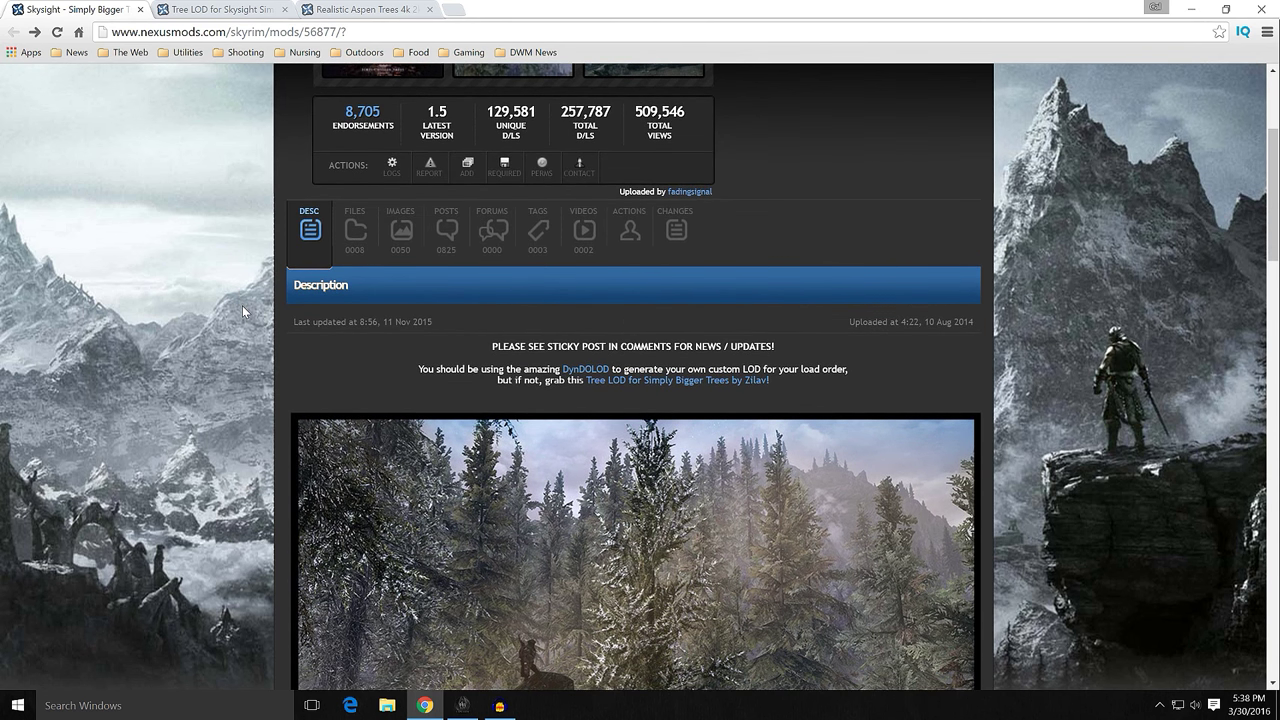
{"action": "scroll", "coordinate": [246, 311], "scroll_direction": "up", "scroll_amount": 2}
{"action": "scroll", "coordinate": [247, 313], "scroll_direction": "down", "scroll_amount": 1}
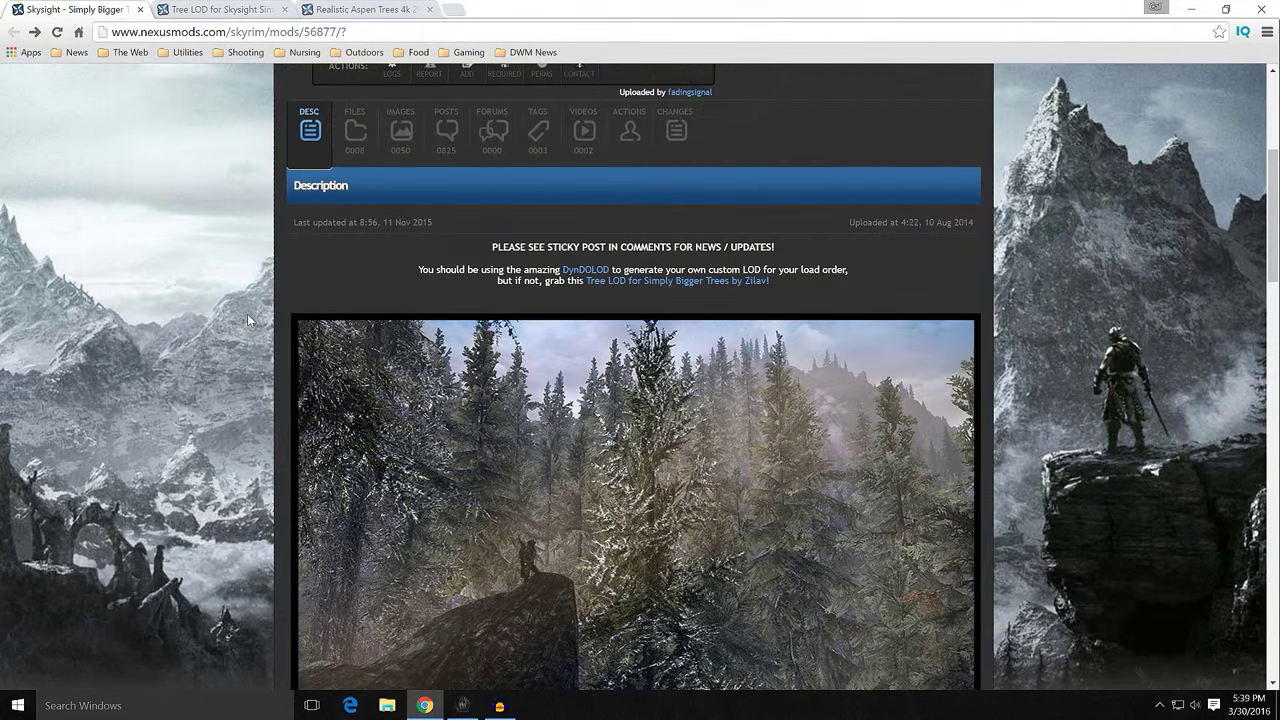
{"action": "scroll", "coordinate": [247, 313], "scroll_direction": "down", "scroll_amount": 2}
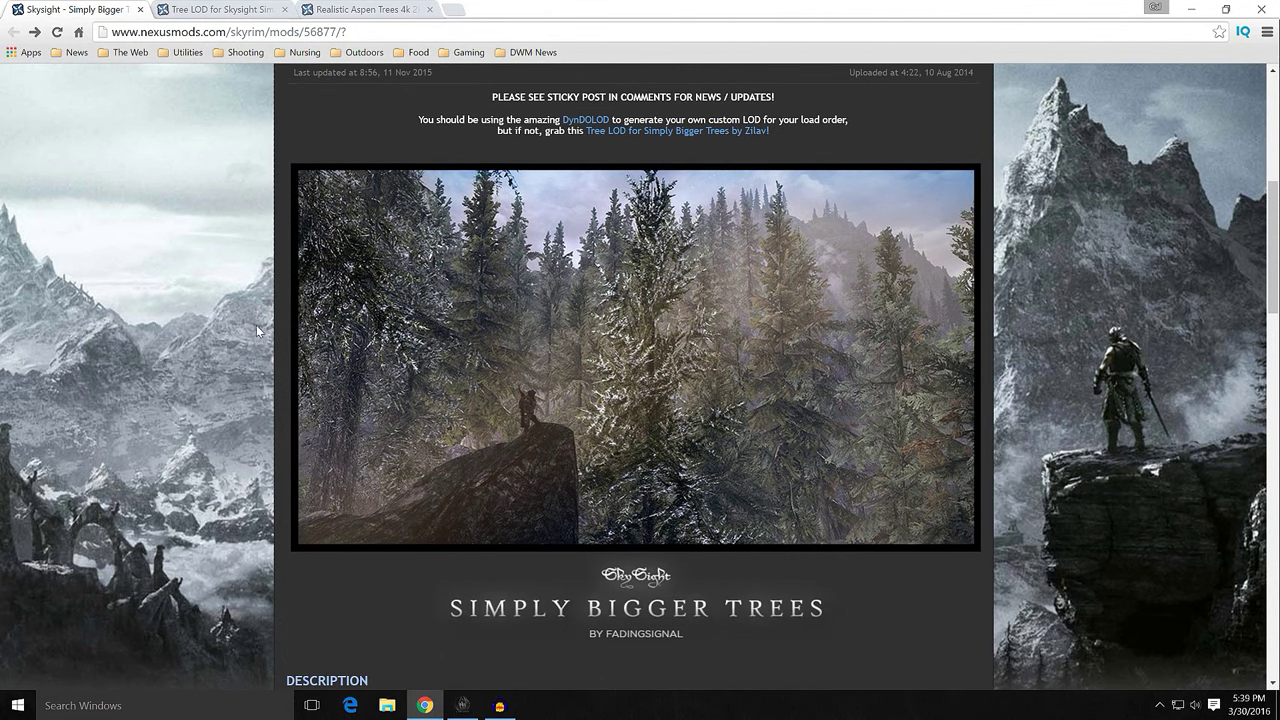
{"action": "scroll", "coordinate": [247, 332], "scroll_direction": "up", "scroll_amount": 1}
{"action": "scroll", "coordinate": [245, 326], "scroll_direction": "up", "scroll_amount": 3}
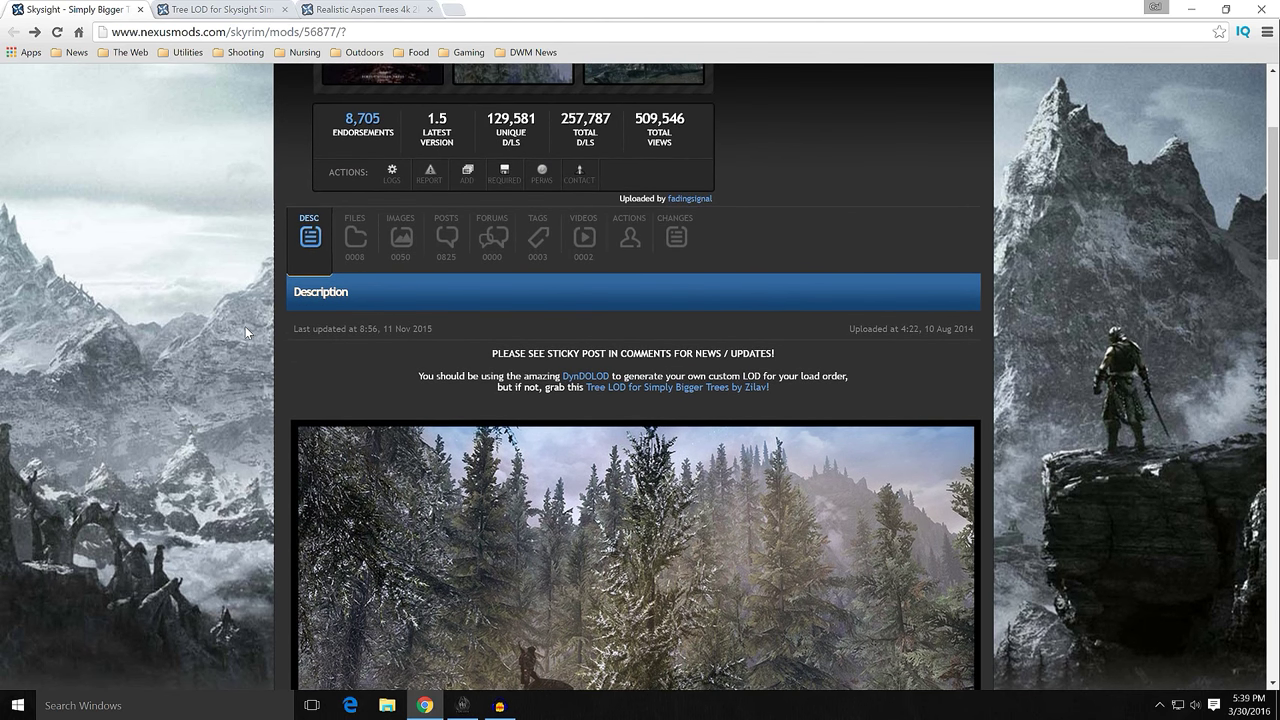
{"action": "scroll", "coordinate": [245, 326], "scroll_direction": "up", "scroll_amount": 2}
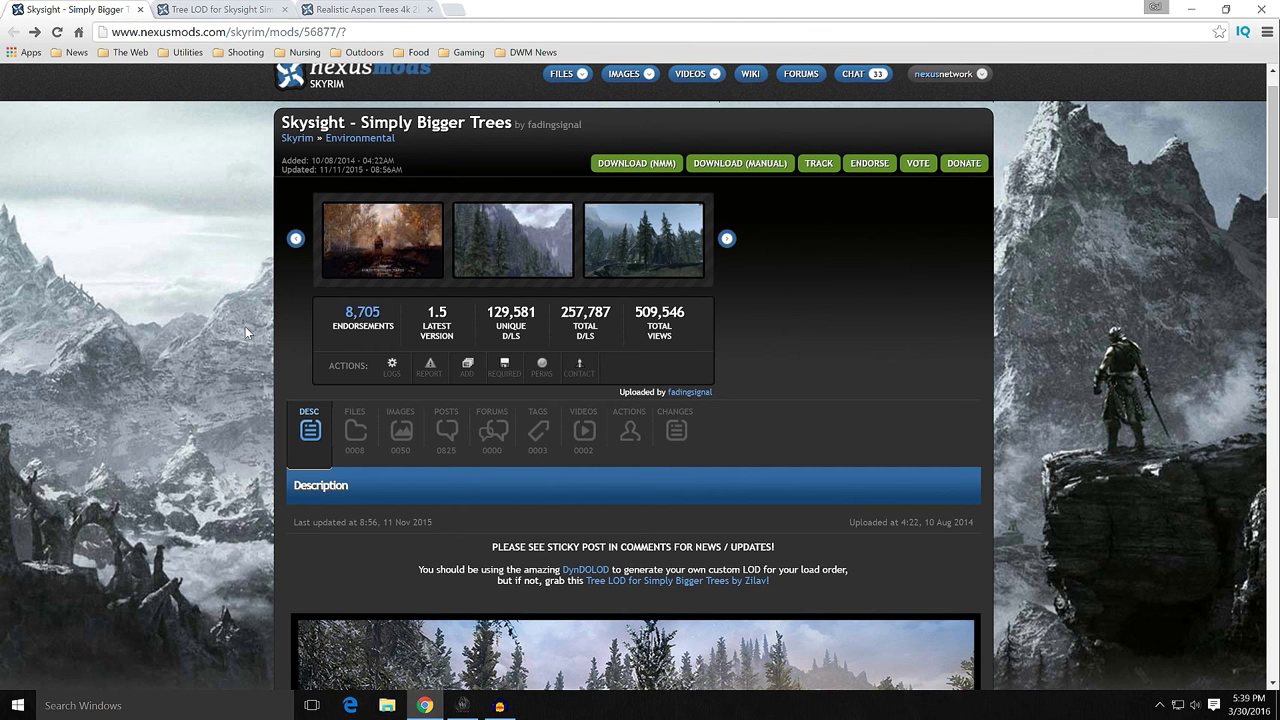
{"action": "scroll", "coordinate": [245, 326], "scroll_direction": "up", "scroll_amount": 1}
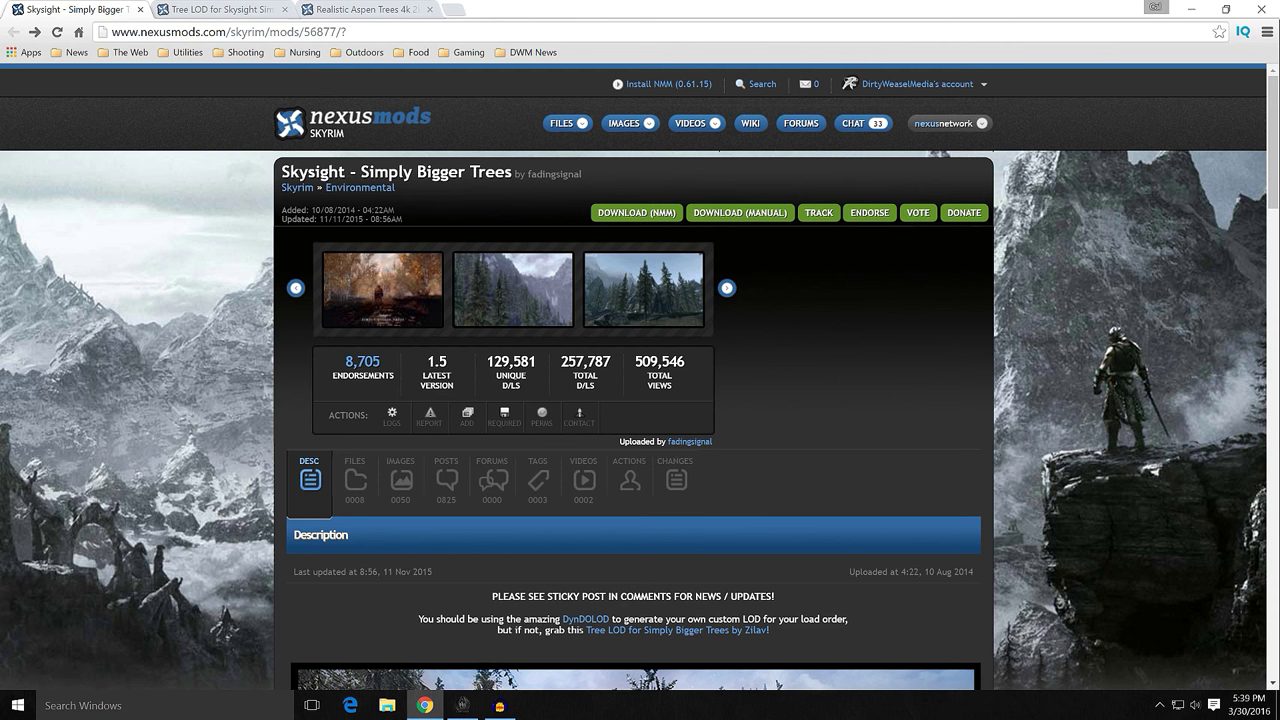
- Skim the full Skysight mod description, including the review videos, considerations, installation and compatibility notes, and return to the LOD recommendation
{"action": "scroll", "coordinate": [225, 303], "scroll_direction": "down", "scroll_amount": 3}
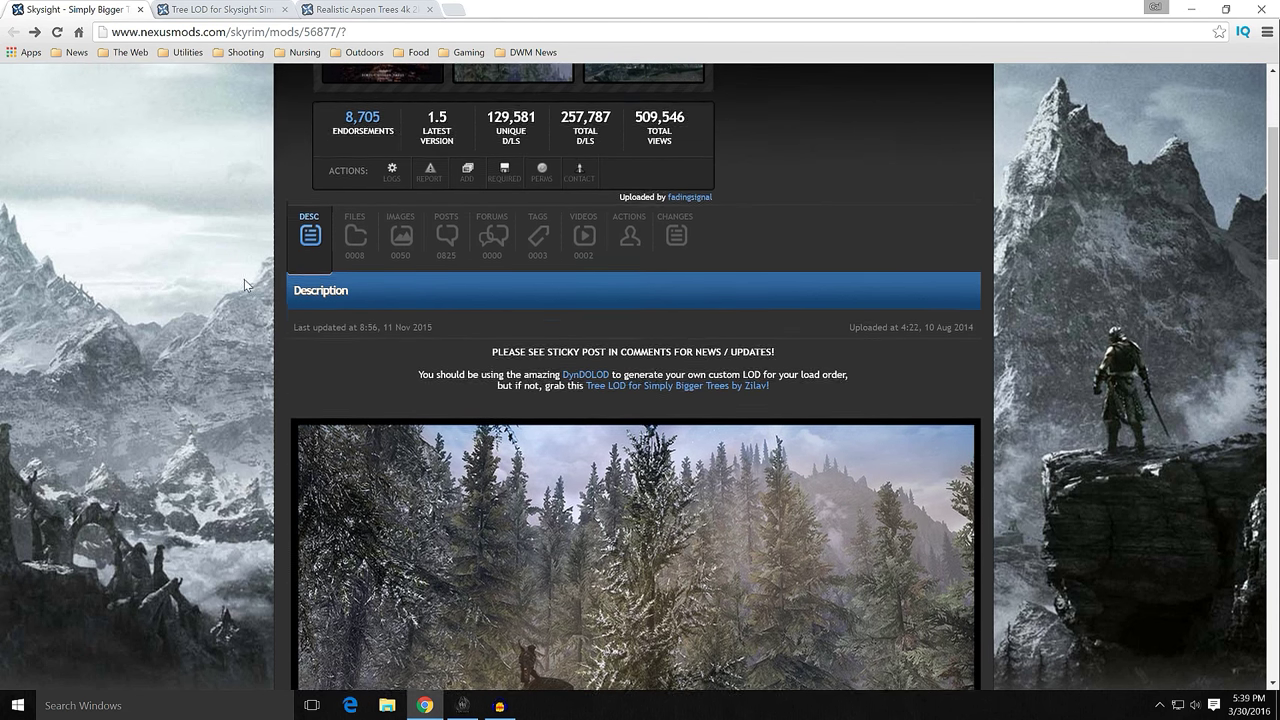
{"action": "scroll", "coordinate": [225, 303], "scroll_direction": "down", "scroll_amount": 5}
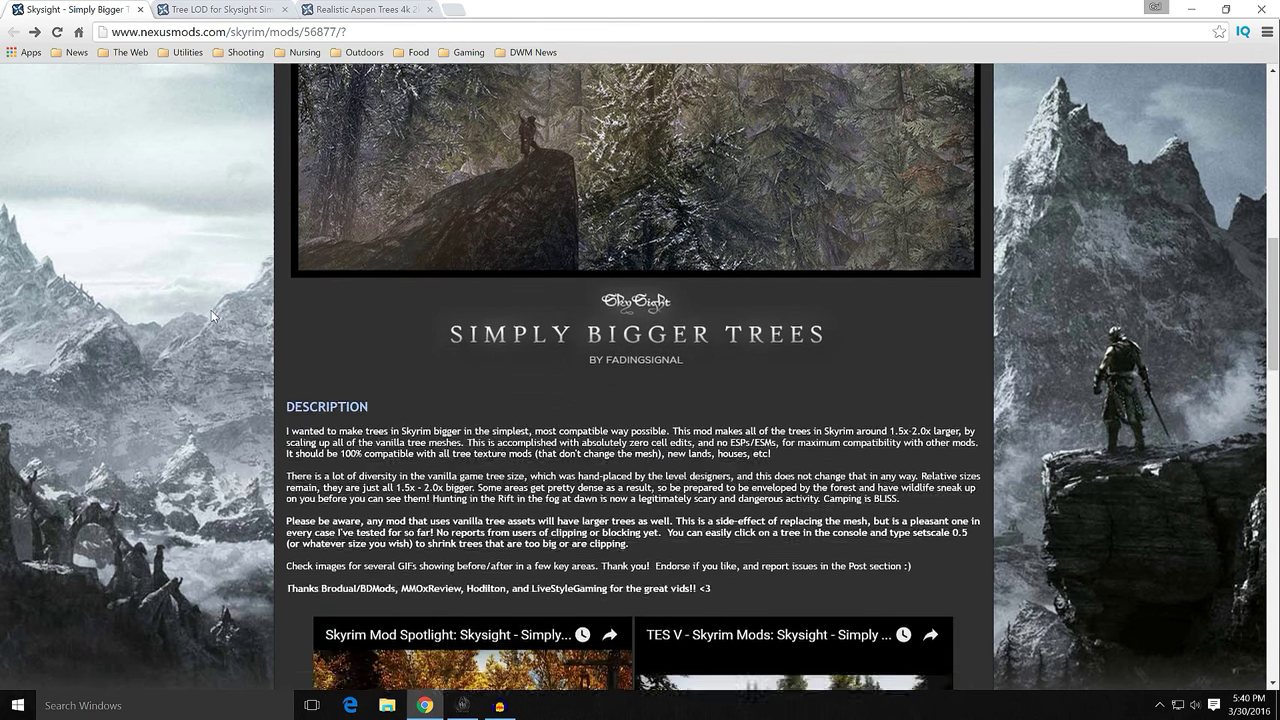
{"action": "scroll", "coordinate": [209, 317], "scroll_direction": "down", "scroll_amount": 2}
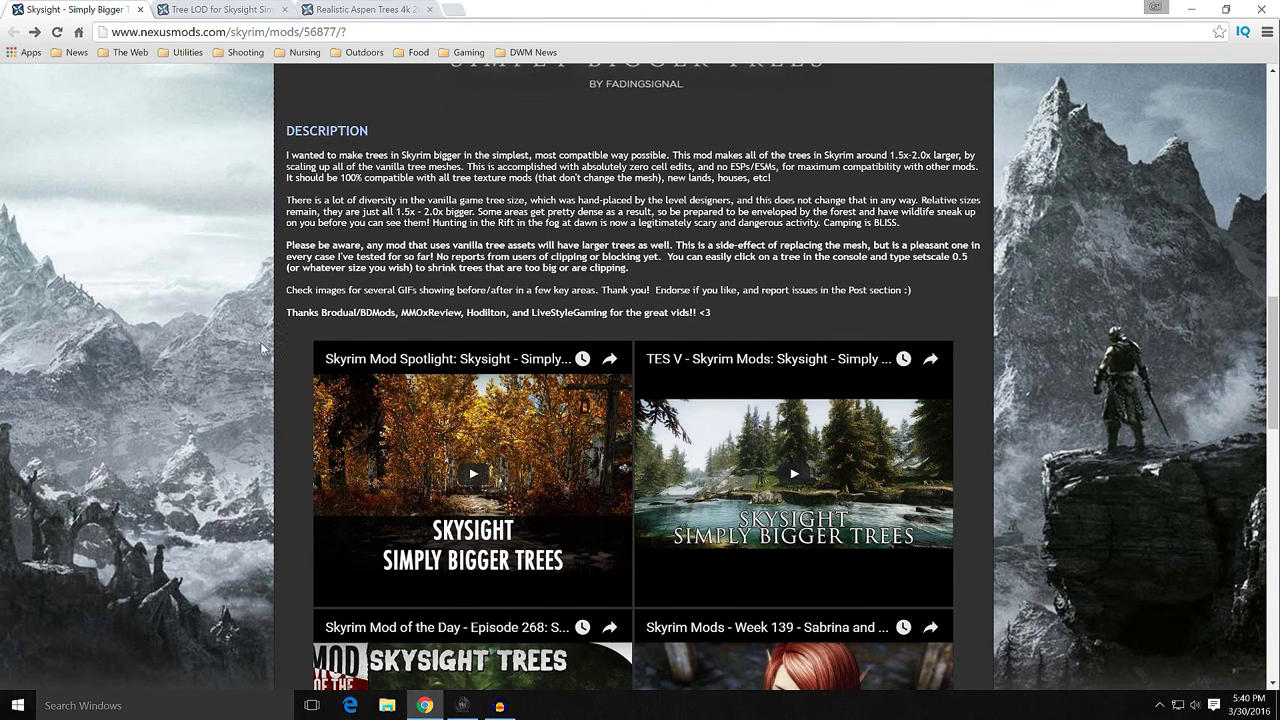
{"action": "scroll", "coordinate": [257, 351], "scroll_direction": "down", "scroll_amount": 1}
{"action": "scroll", "coordinate": [257, 351], "scroll_direction": "down", "scroll_amount": 4}
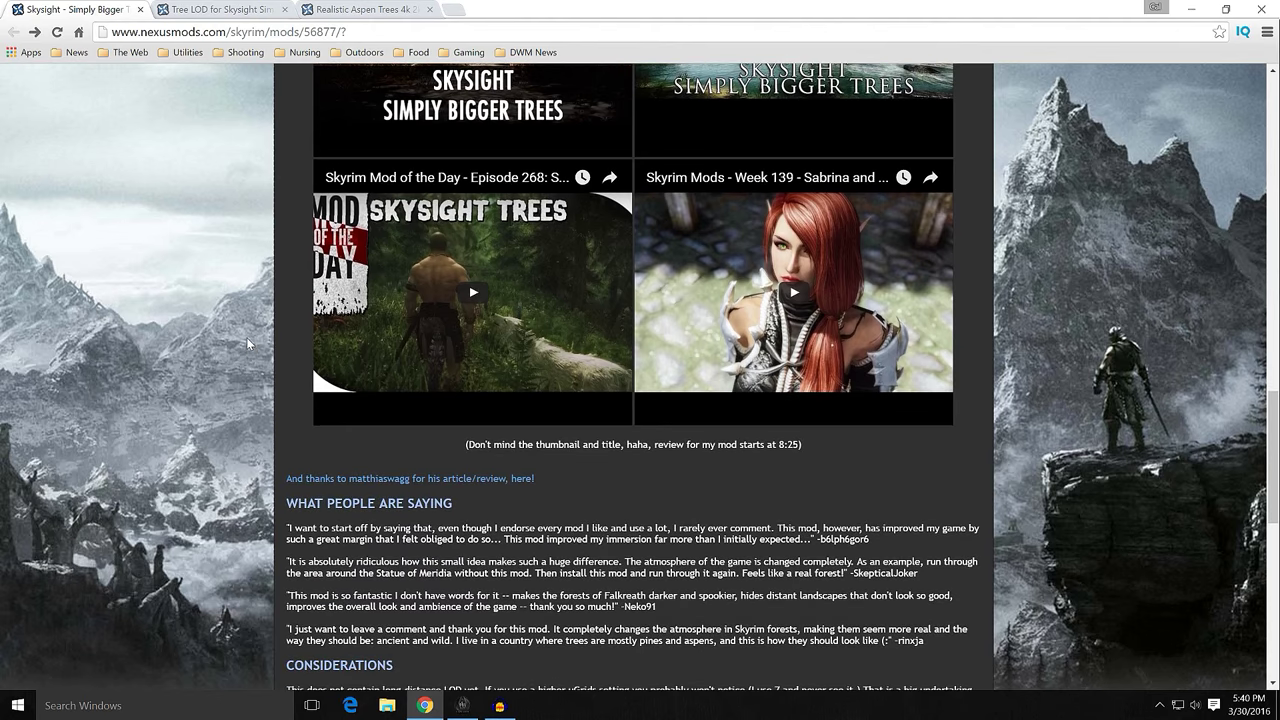
{"action": "scroll", "coordinate": [245, 339], "scroll_direction": "down", "scroll_amount": 4}
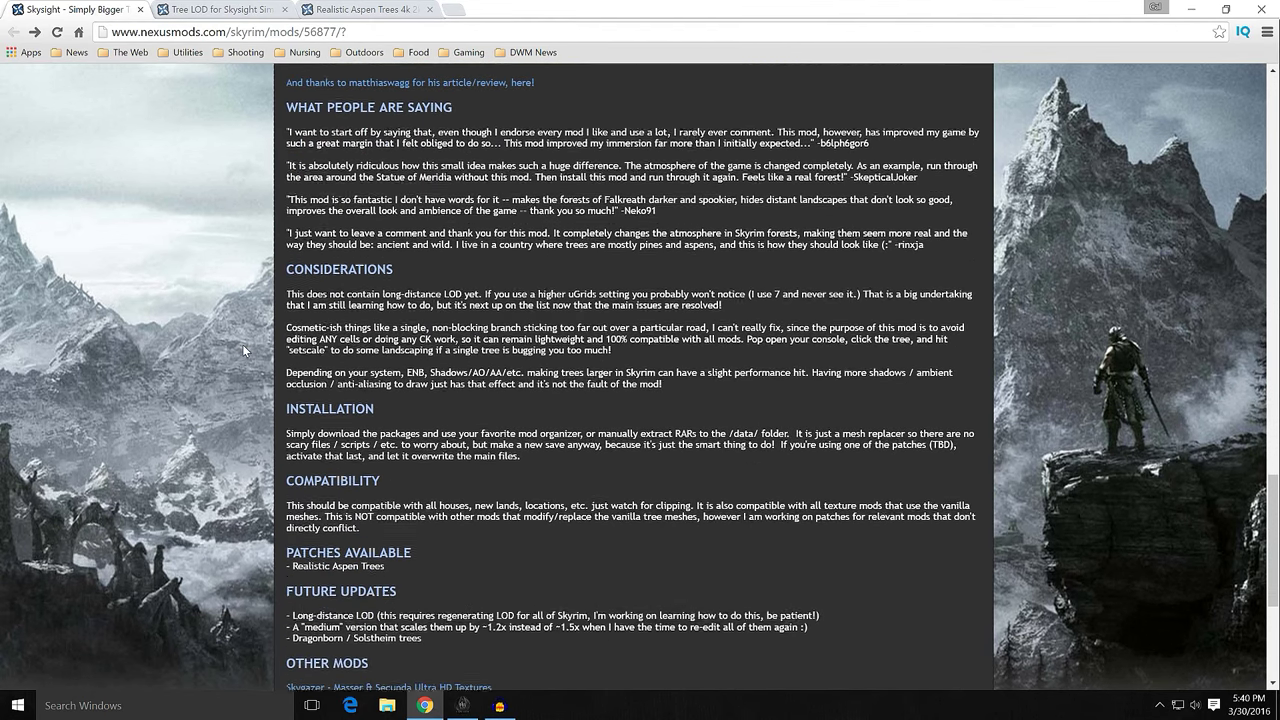
{"action": "scroll", "coordinate": [240, 341], "scroll_direction": "up", "scroll_amount": 1}
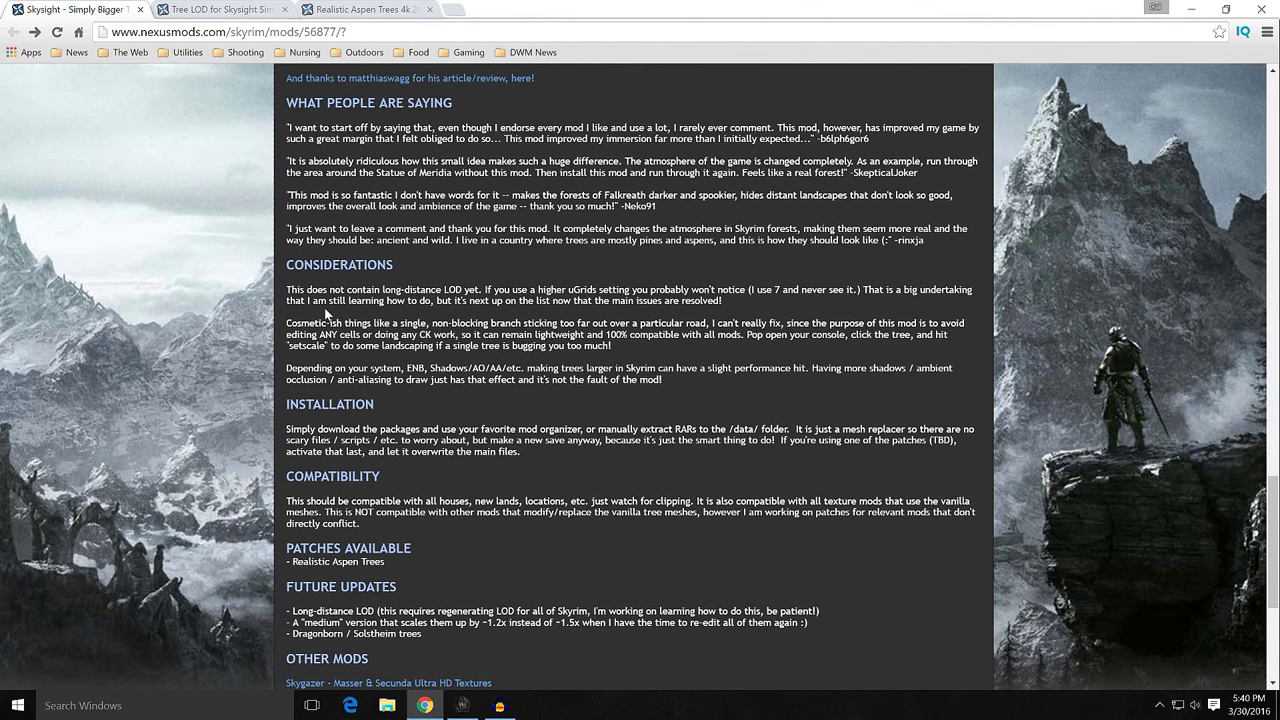
{"action": "scroll", "coordinate": [267, 330], "scroll_direction": "up", "scroll_amount": 2}
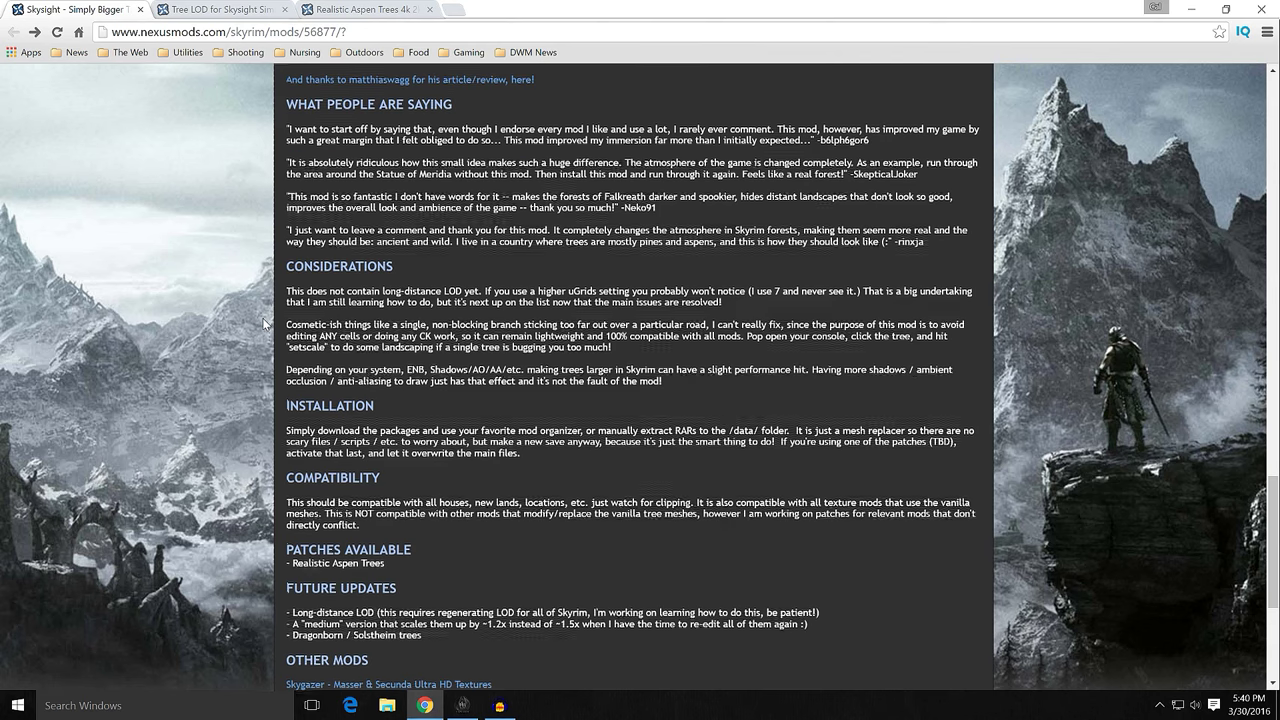
{"action": "scroll", "coordinate": [267, 335], "scroll_direction": "up", "scroll_amount": 5}
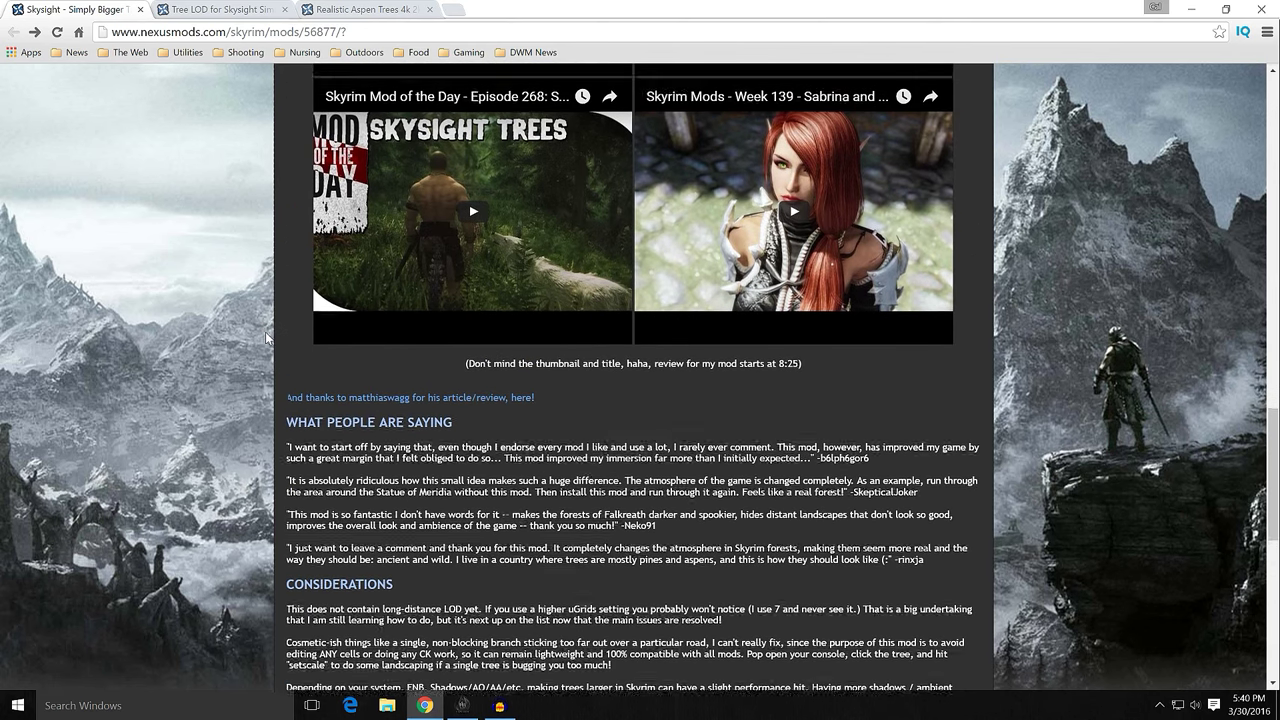
{"action": "scroll", "coordinate": [267, 335], "scroll_direction": "up", "scroll_amount": 1}
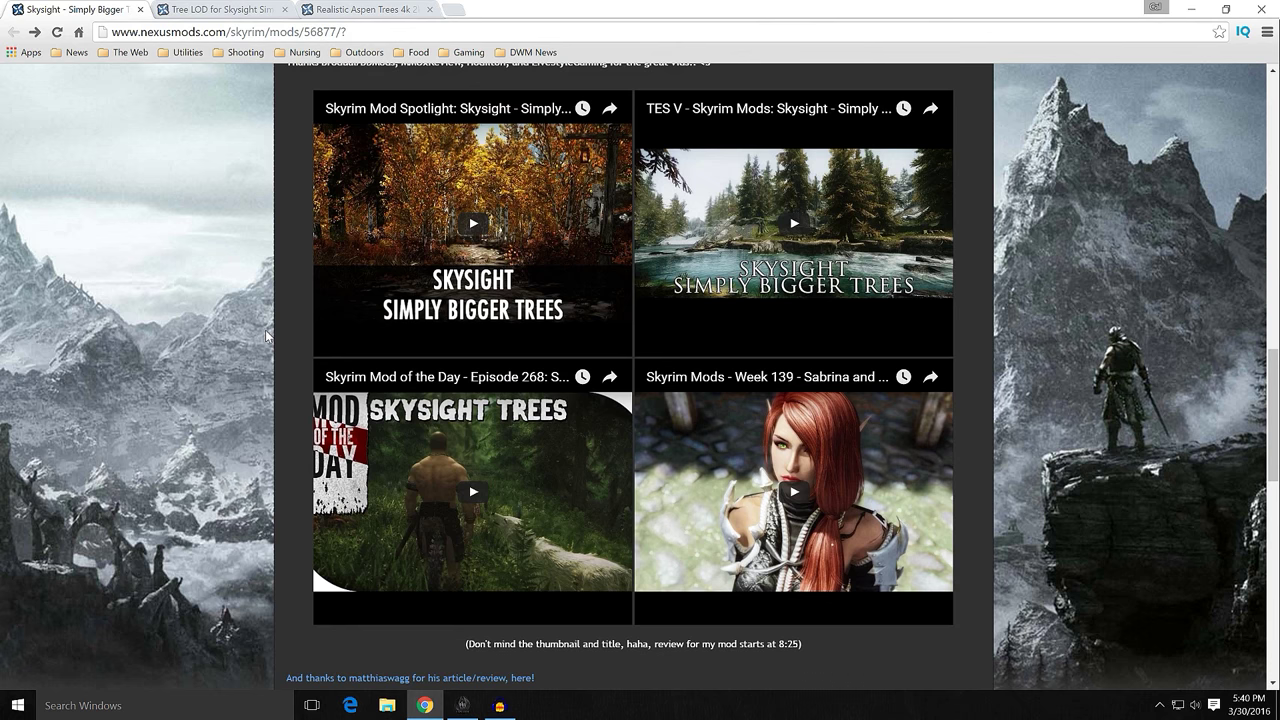
{"action": "scroll", "coordinate": [267, 336], "scroll_direction": "down", "scroll_amount": 1}
{"action": "scroll", "coordinate": [266, 333], "scroll_direction": "up", "scroll_amount": 5}
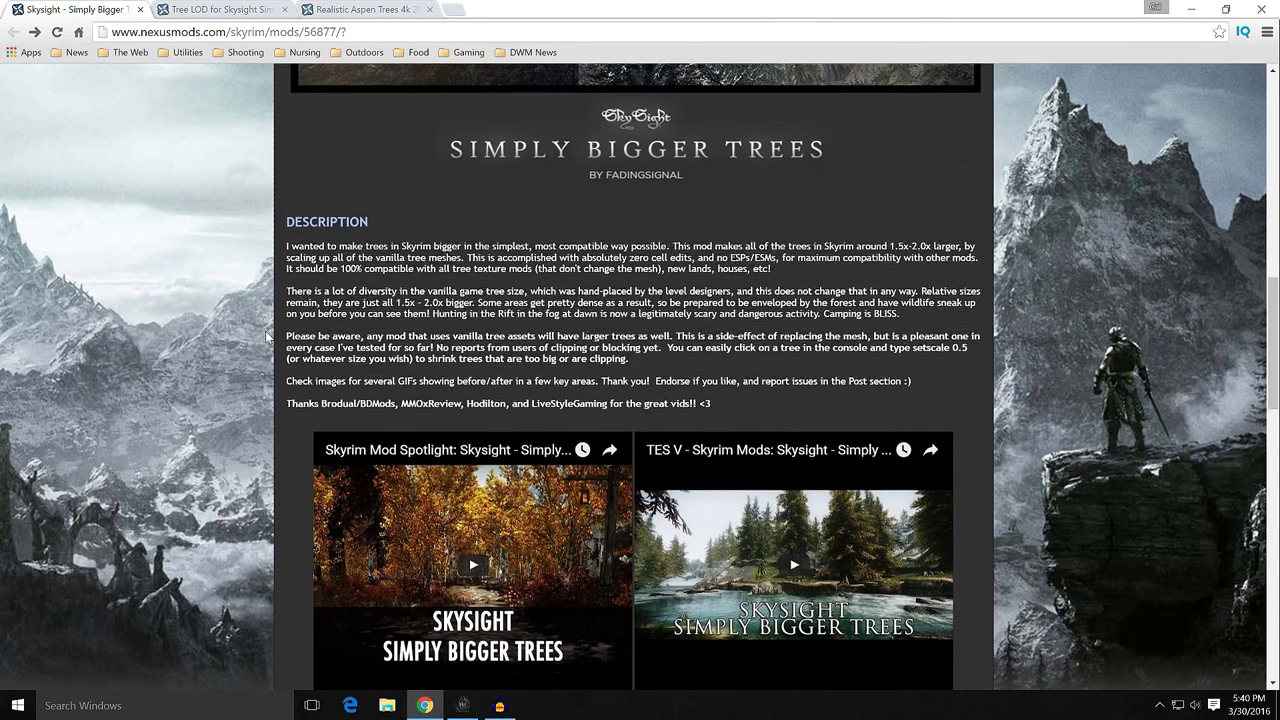
{"action": "scroll", "coordinate": [265, 330], "scroll_direction": "up", "scroll_amount": 7}
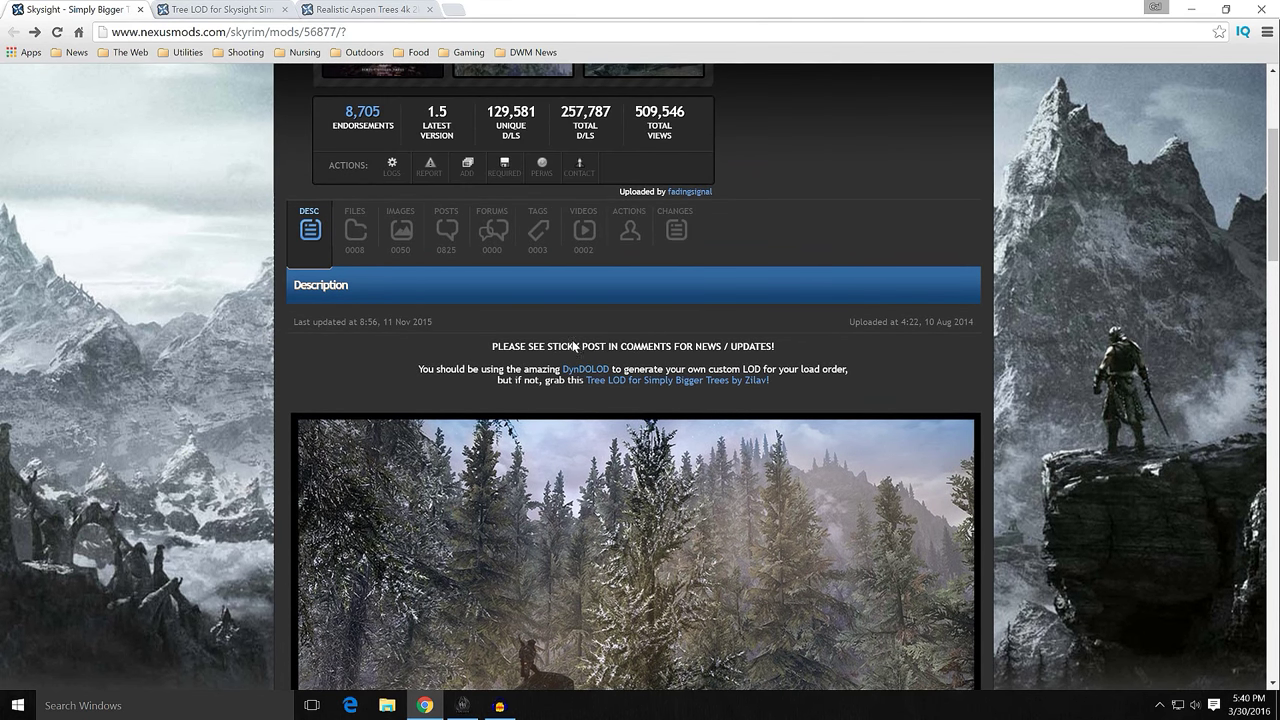
- Highlight the DynDOLOD recommendation, check the Tree LOD for Skysight Simply Bigger Trees page, and return to the Skysight page
{"action": "left_click_drag", "start_coordinate": [406, 366], "coordinate": [849, 370]}
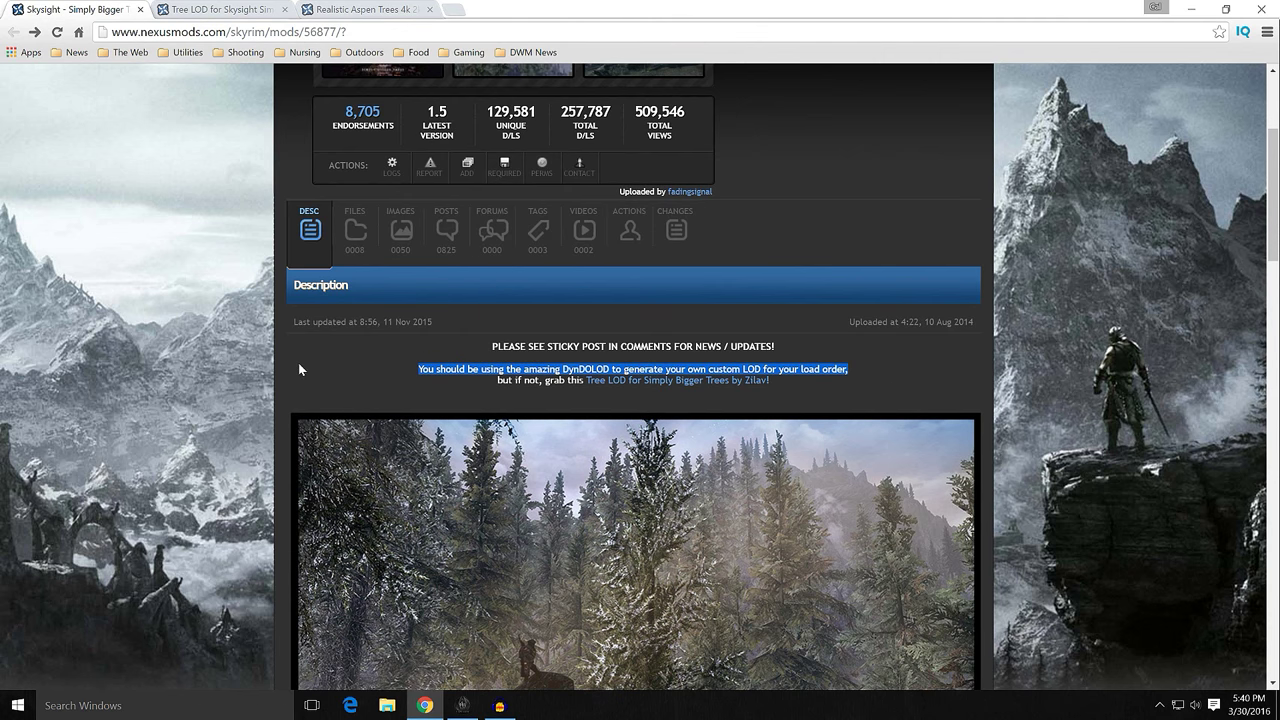
{"action": "left_click", "coordinate": [380, 362]}
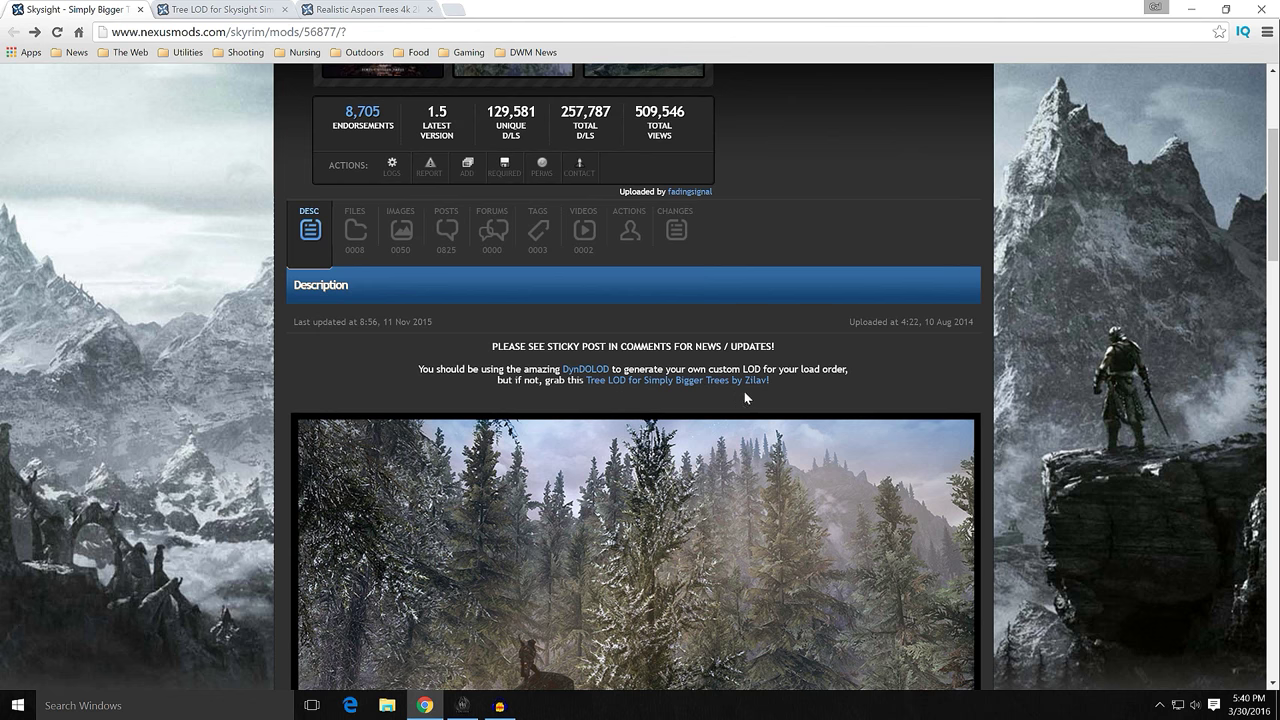
{"action": "left_click", "coordinate": [230, 14]}
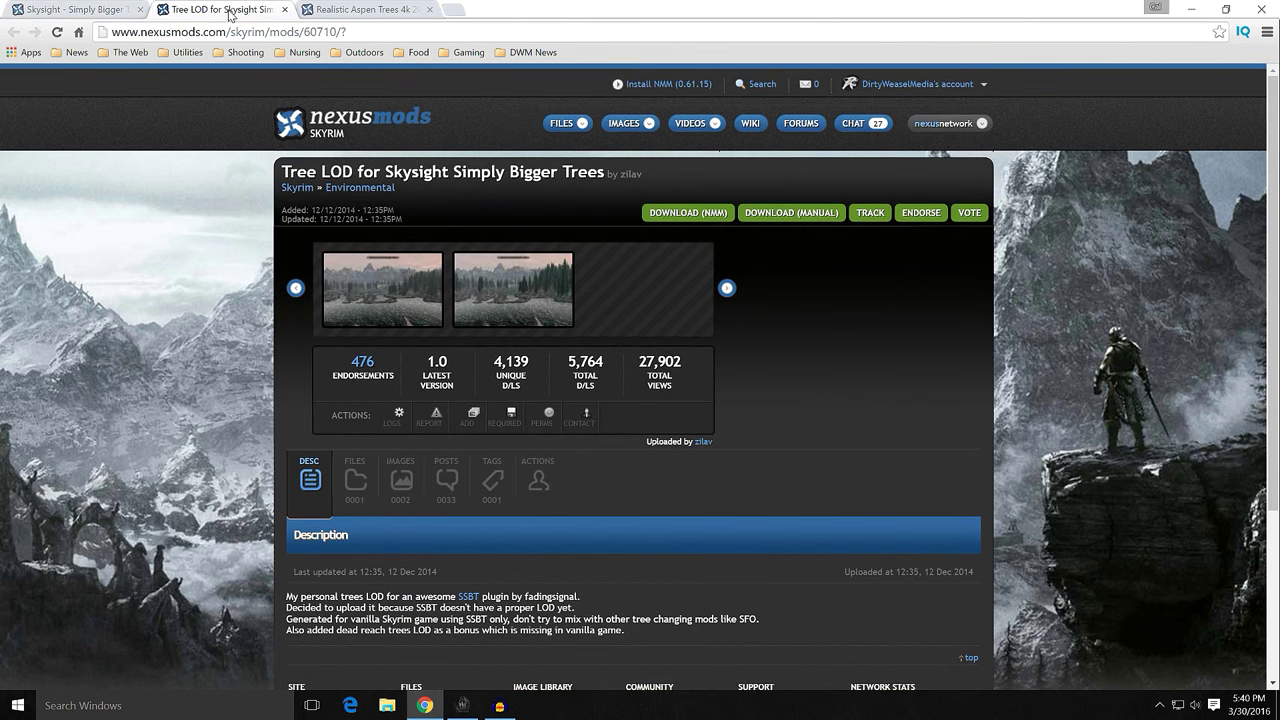
{"action": "left_click", "coordinate": [130, 11]}
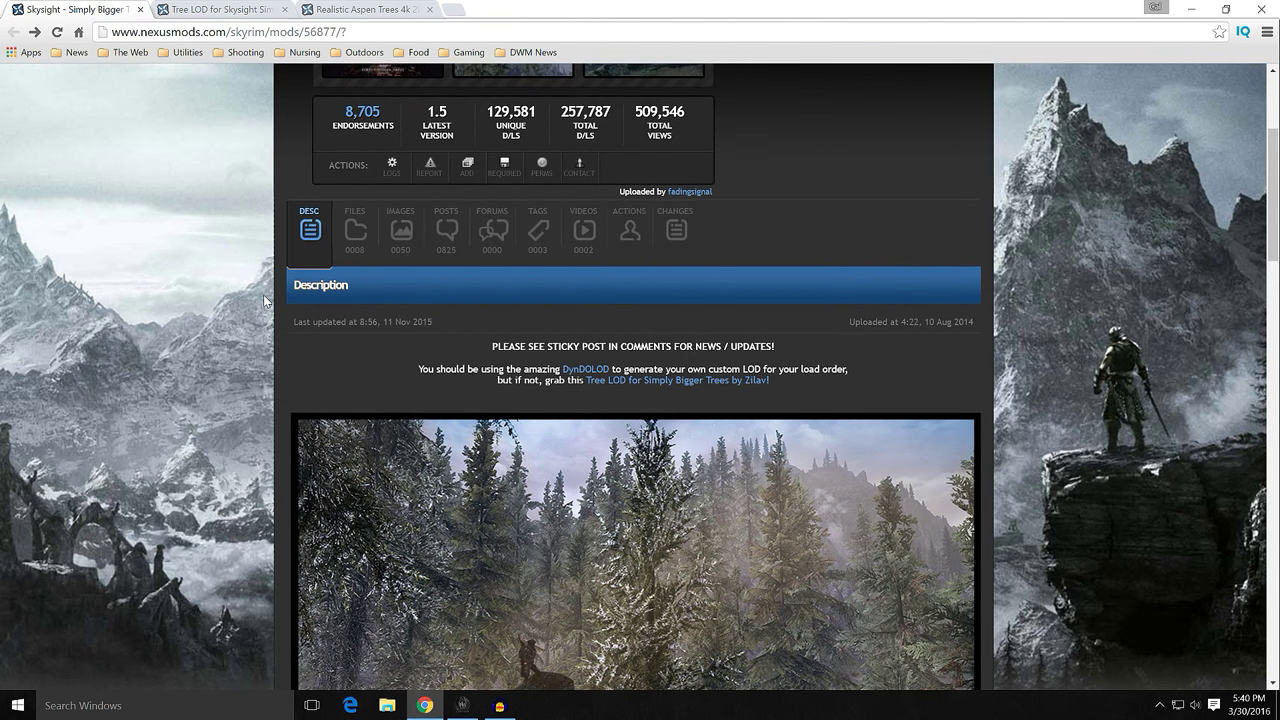
- Read the Skysight description down through the considerations, installation, compatibility and available patches sections
{"action": "scroll", "coordinate": [266, 316], "scroll_direction": "down", "scroll_amount": 1}
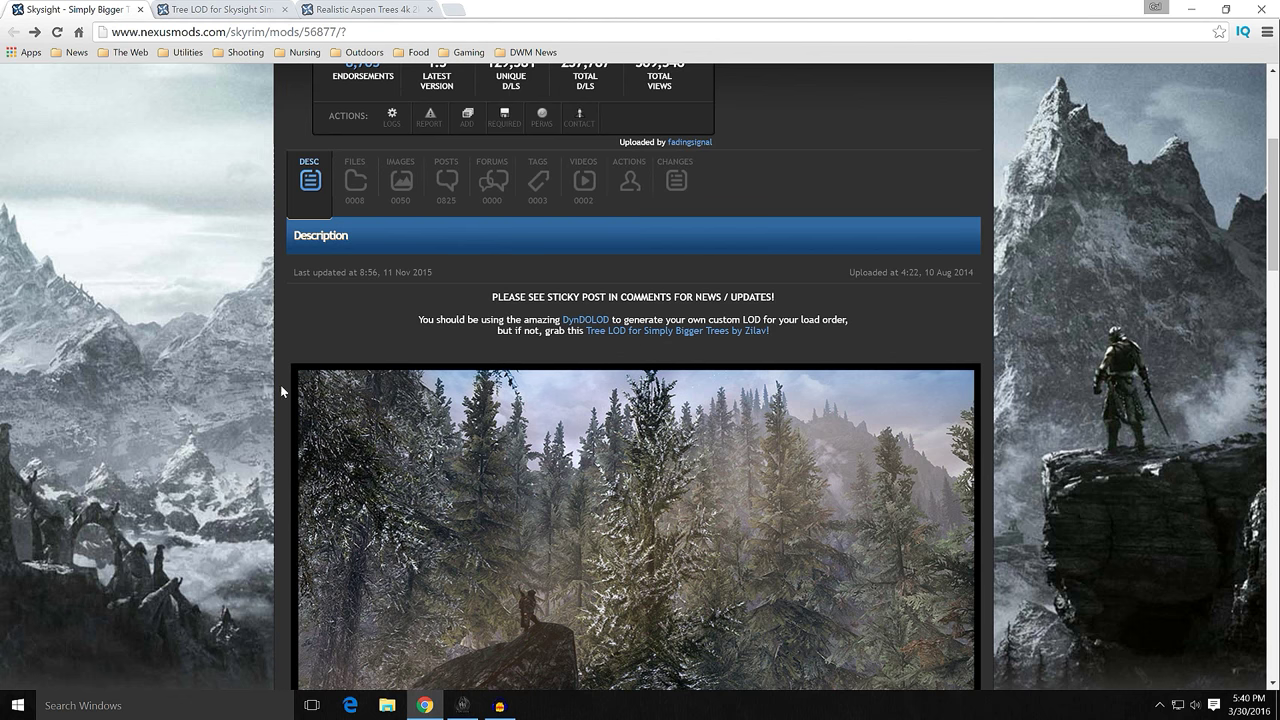
{"action": "scroll", "coordinate": [276, 389], "scroll_direction": "down", "scroll_amount": 2}
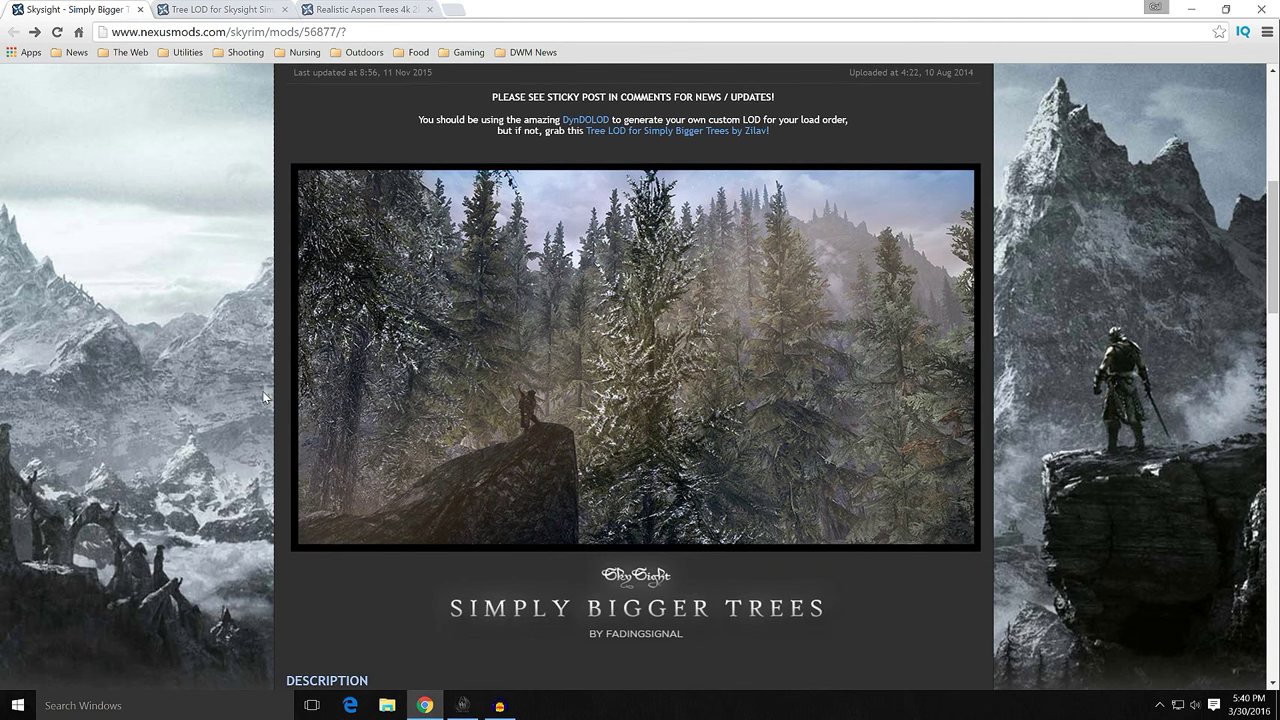
{"action": "scroll", "coordinate": [263, 398], "scroll_direction": "down", "scroll_amount": 4}
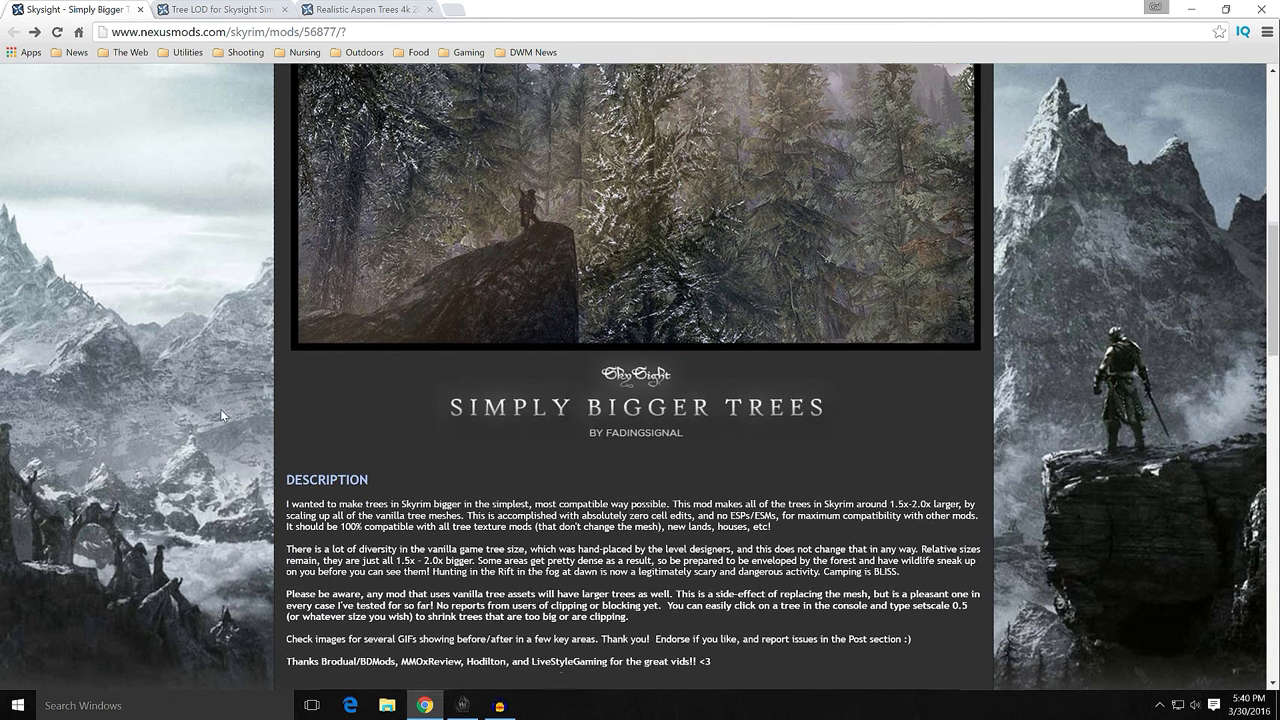
{"action": "scroll", "coordinate": [220, 410], "scroll_direction": "down", "scroll_amount": 2}
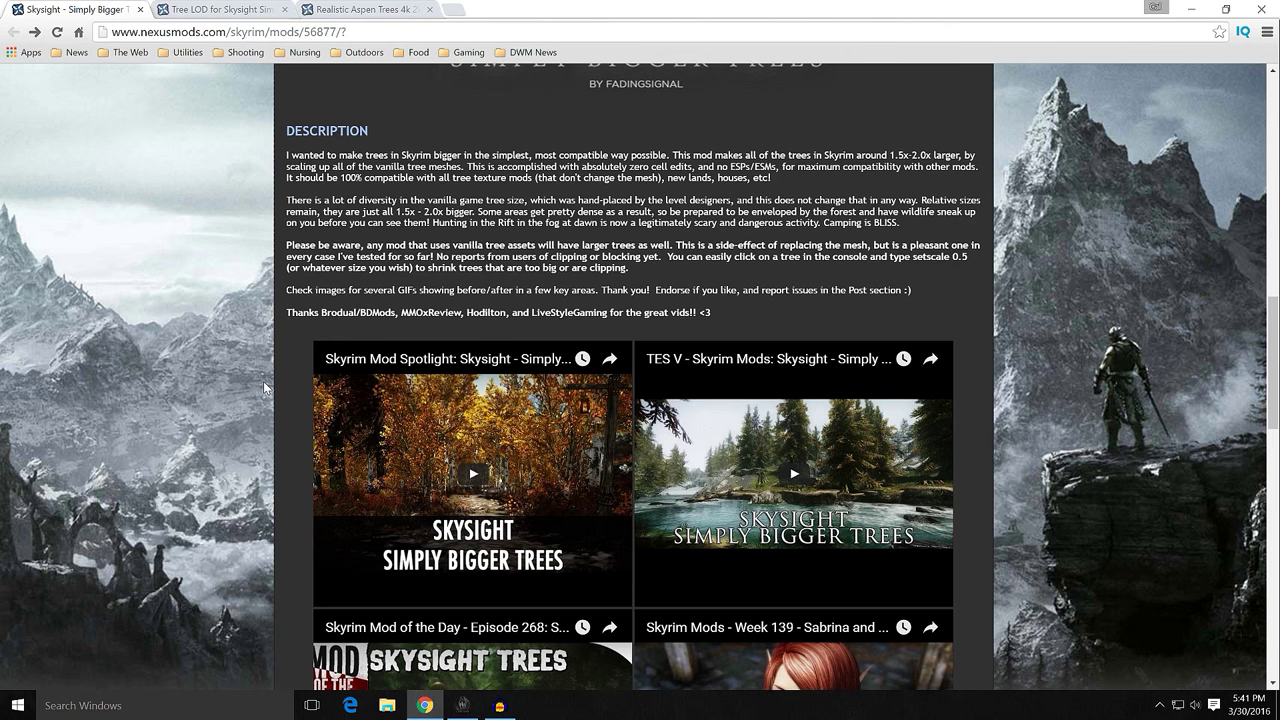
{"action": "scroll", "coordinate": [265, 390], "scroll_direction": "down", "scroll_amount": 3}
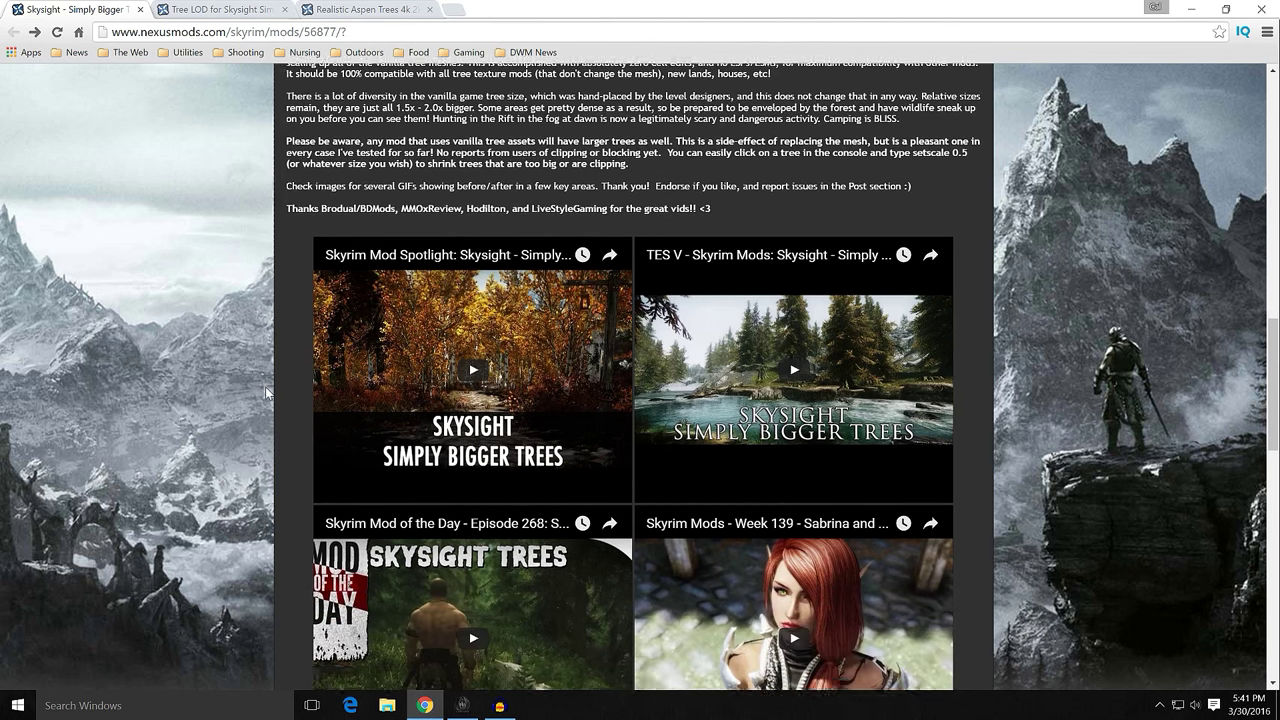
{"action": "scroll", "coordinate": [265, 390], "scroll_direction": "down", "scroll_amount": 5}
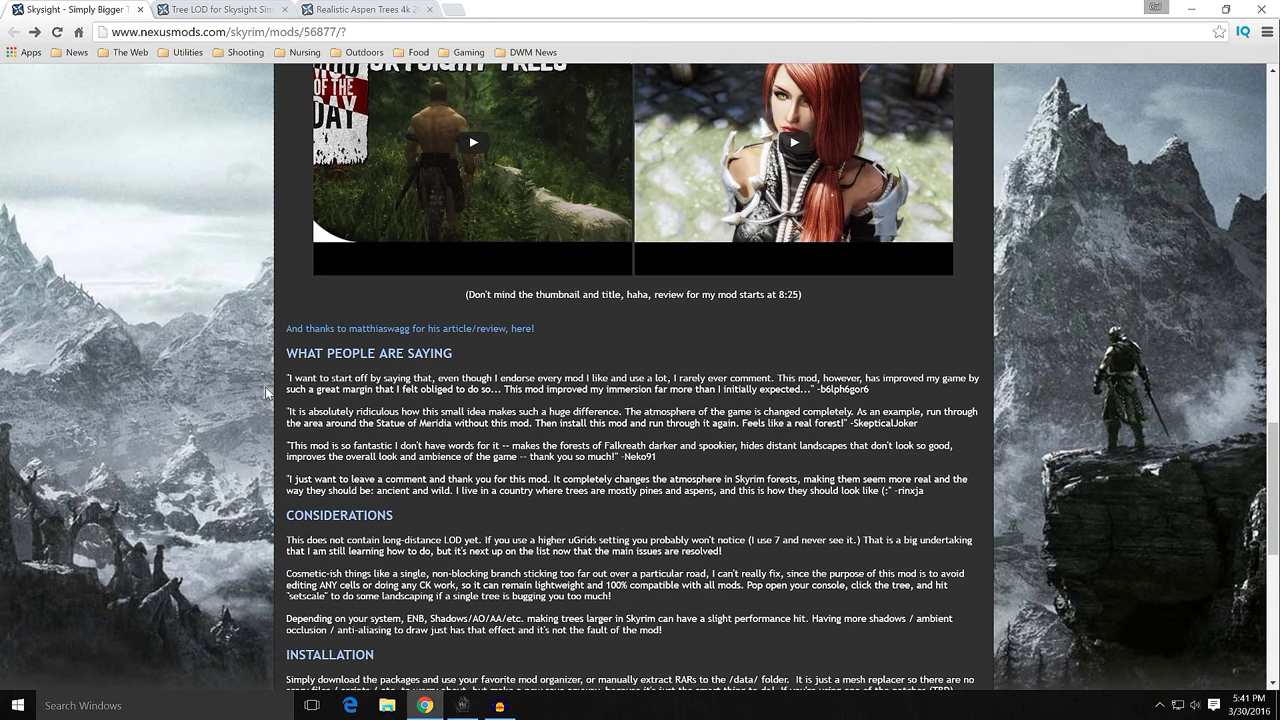
{"action": "scroll", "coordinate": [264, 391], "scroll_direction": "down", "scroll_amount": 1}
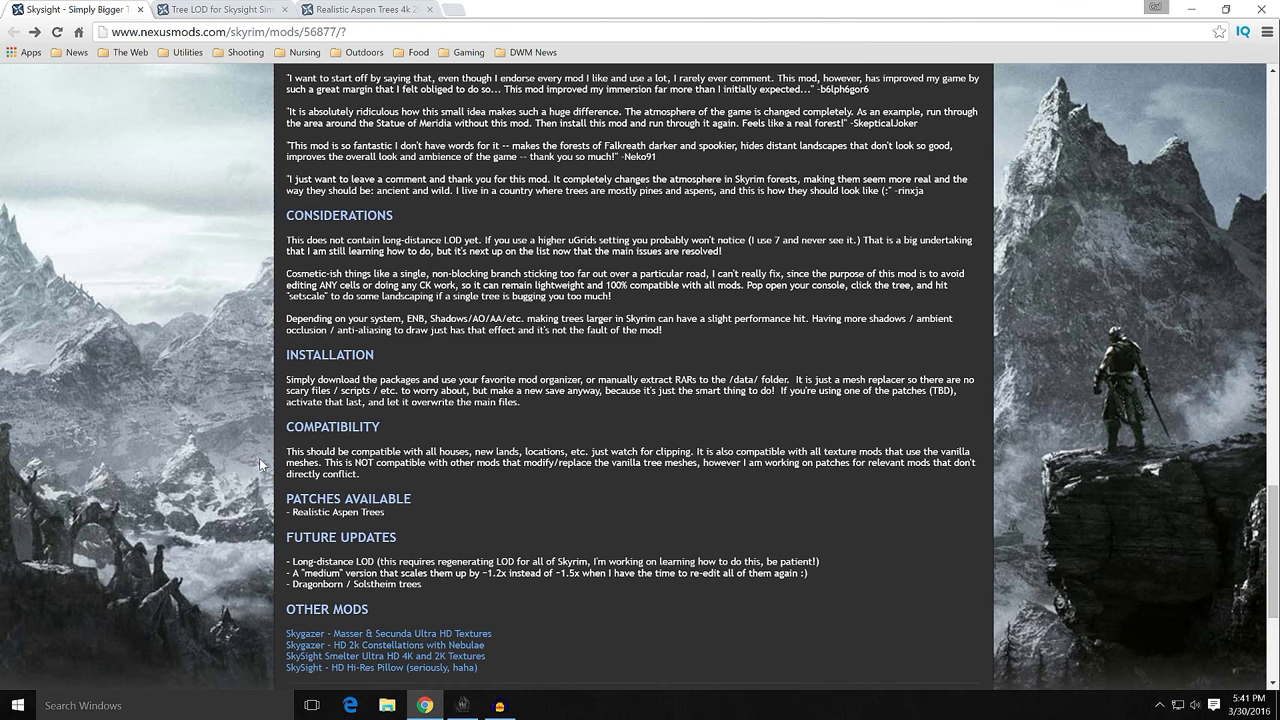
{"action": "scroll", "coordinate": [262, 460], "scroll_direction": "down", "scroll_amount": 1}
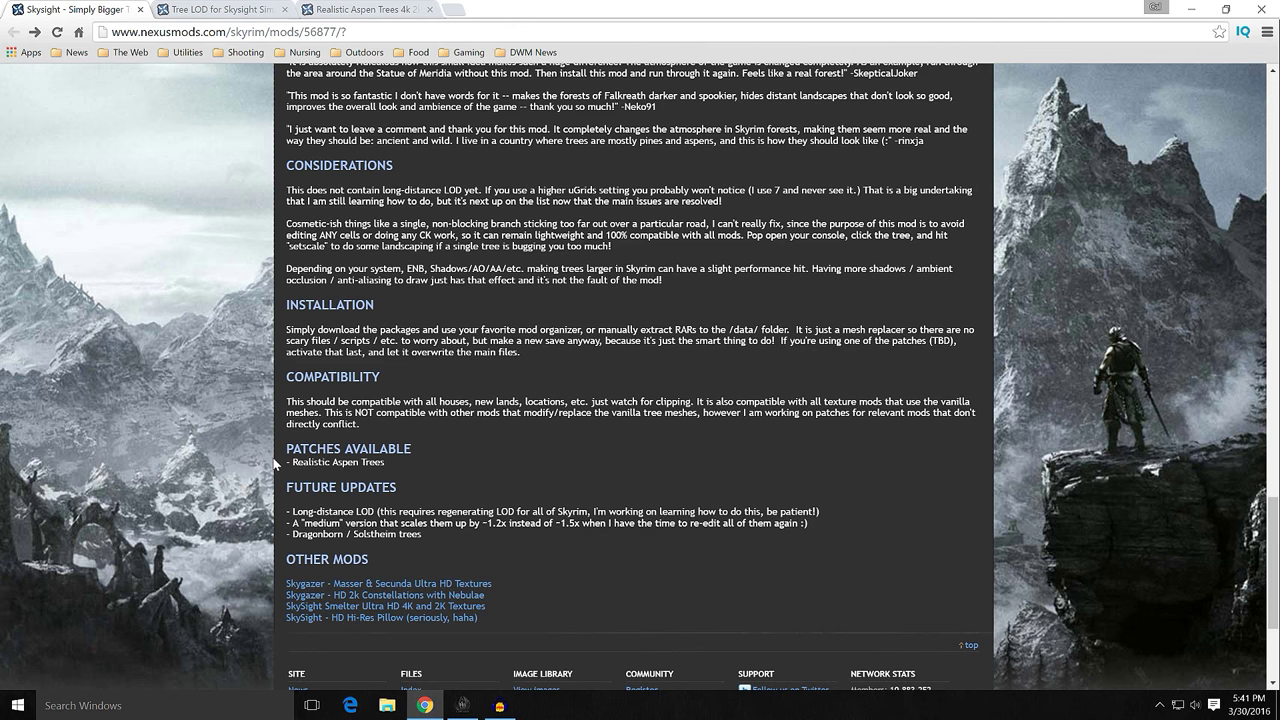
- View the Realistic Aspen Trees 4k 2k 1k mod page and return to the Skysight page
{"action": "left_click", "coordinate": [380, 9]}
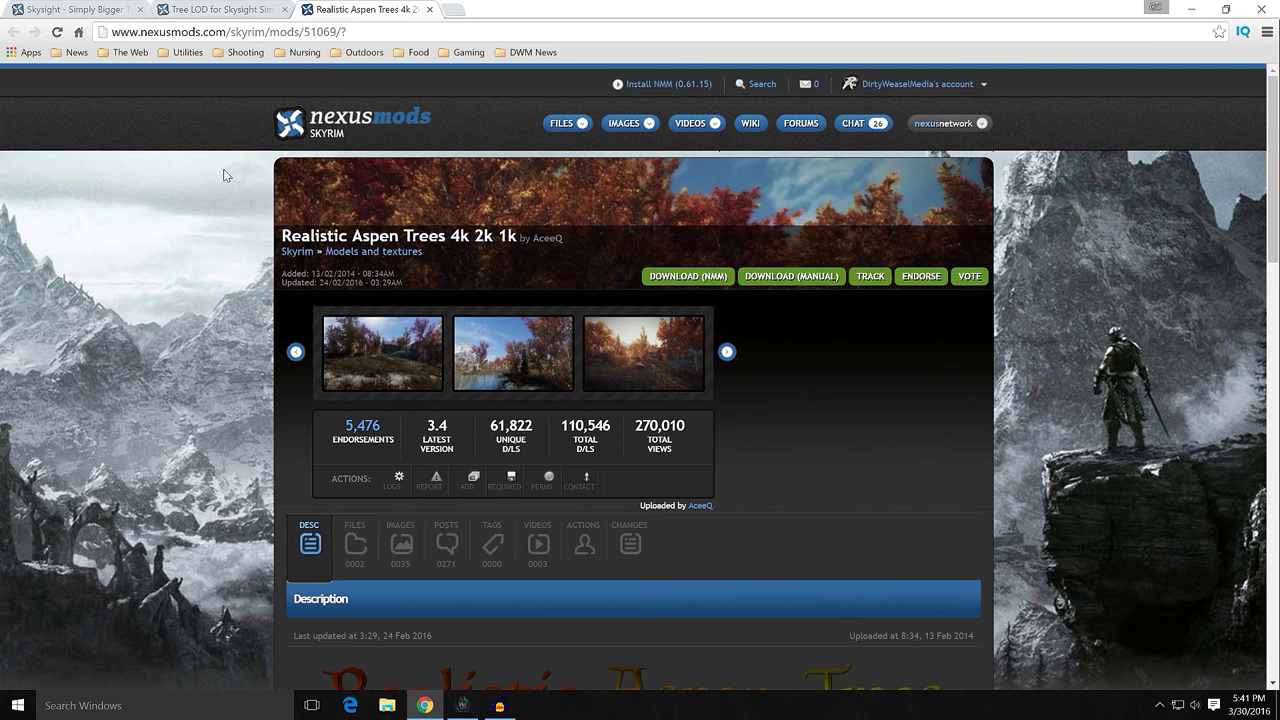
{"action": "left_click", "coordinate": [200, 13]}
{"action": "left_click", "coordinate": [90, 12]}
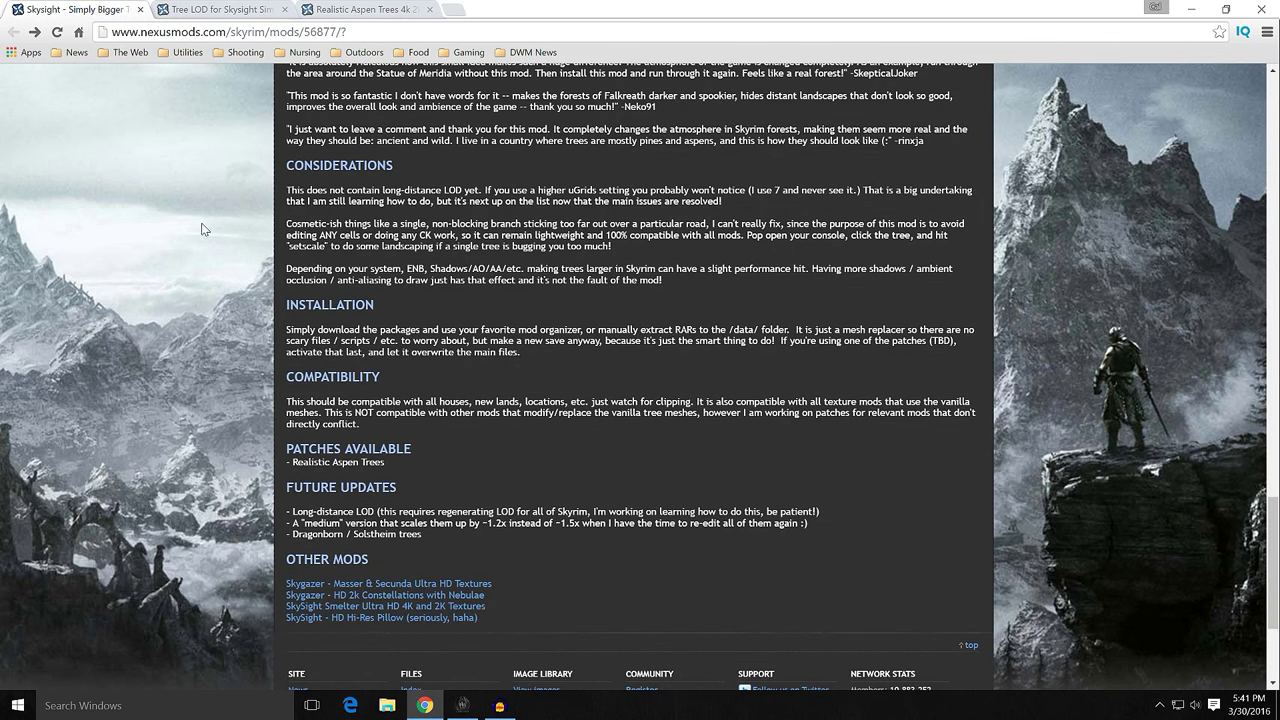
- Return to the start of the Skysight - Simply Bigger Trees page and open its files list
{"action": "scroll", "coordinate": [239, 313], "scroll_direction": "up", "scroll_amount": 5}
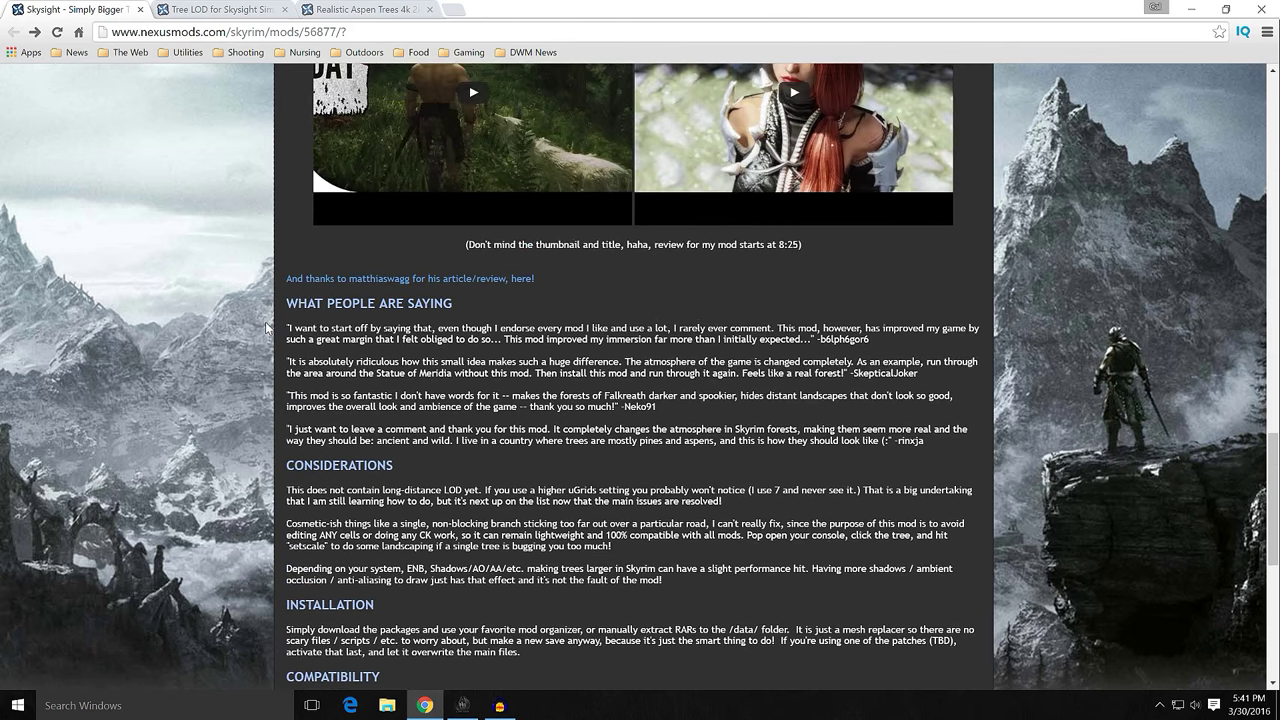
{"action": "scroll", "coordinate": [263, 327], "scroll_direction": "up", "scroll_amount": 2}
{"action": "scroll", "coordinate": [250, 336], "scroll_direction": "up", "scroll_amount": 4}
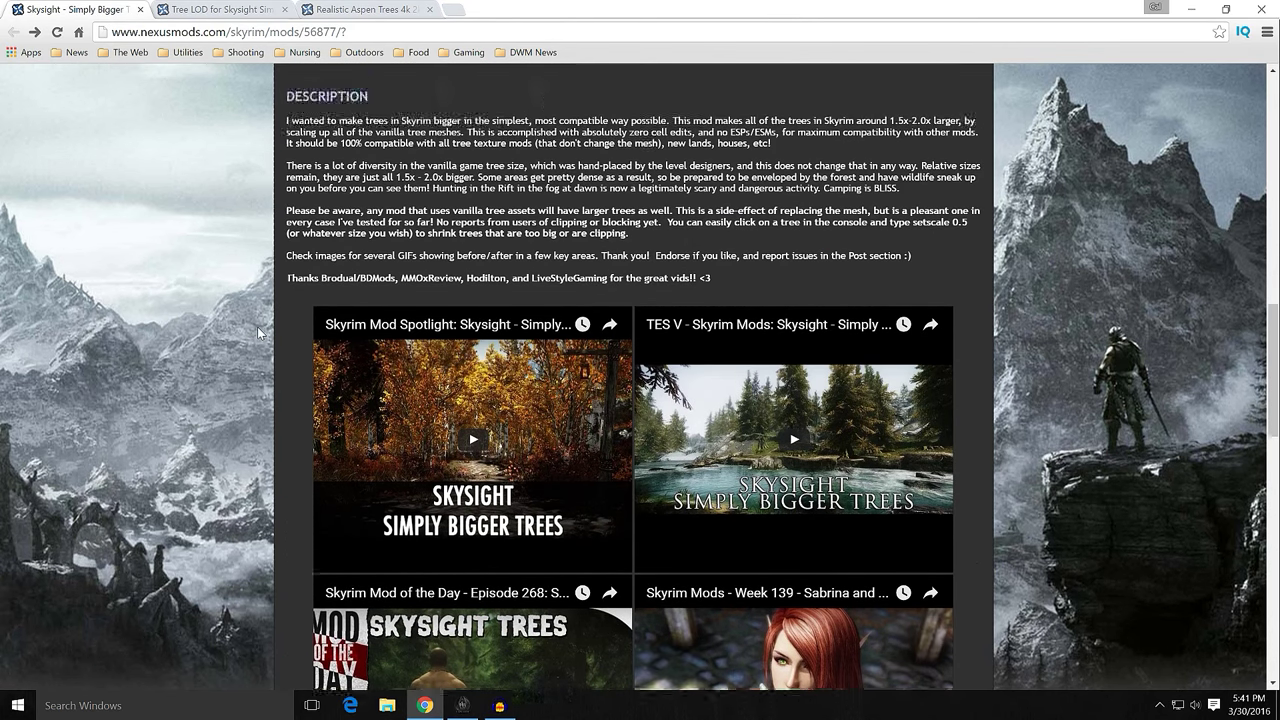
{"action": "scroll", "coordinate": [258, 336], "scroll_direction": "up", "scroll_amount": 4}
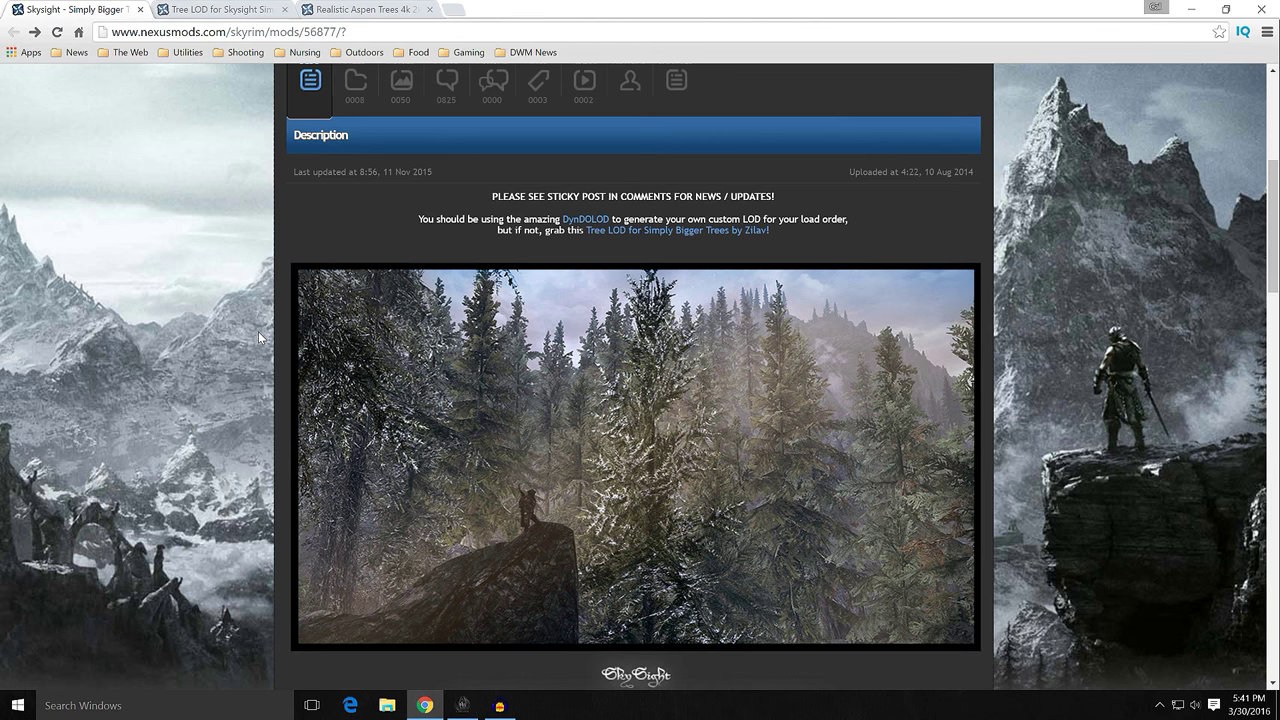
{"action": "scroll", "coordinate": [258, 331], "scroll_direction": "up", "scroll_amount": 1}
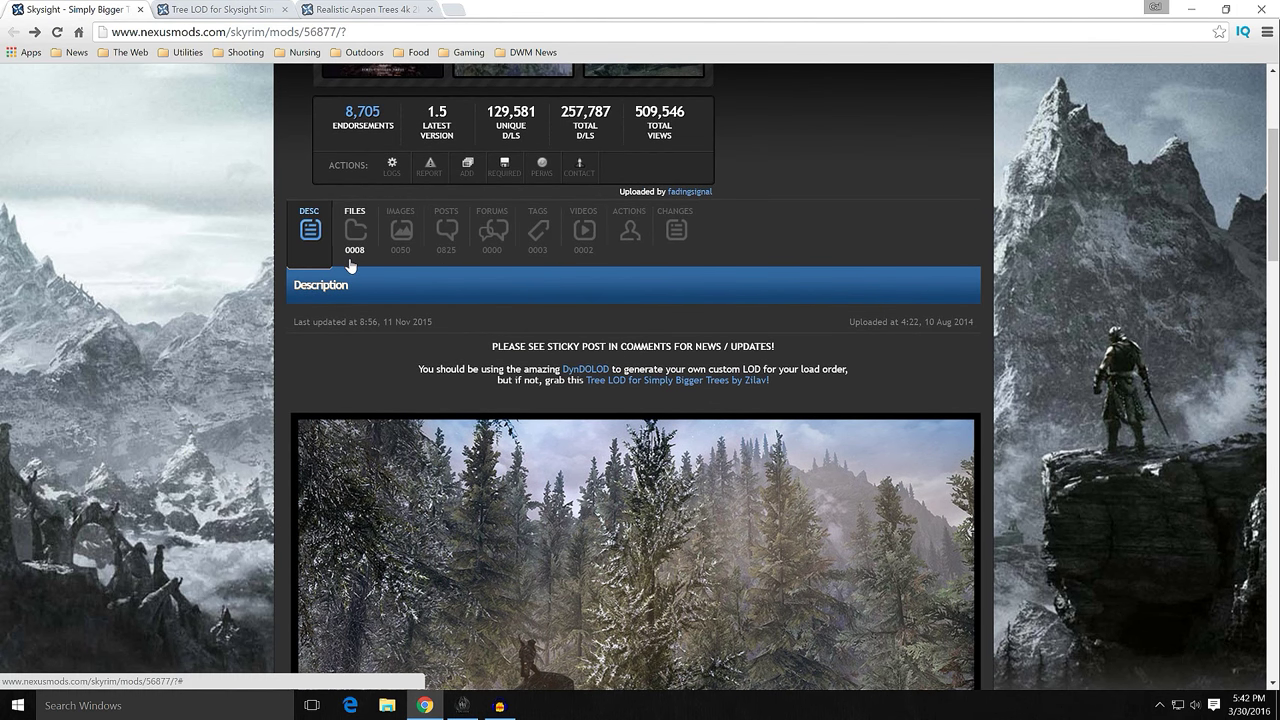
{"action": "left_click", "coordinate": [355, 245]}
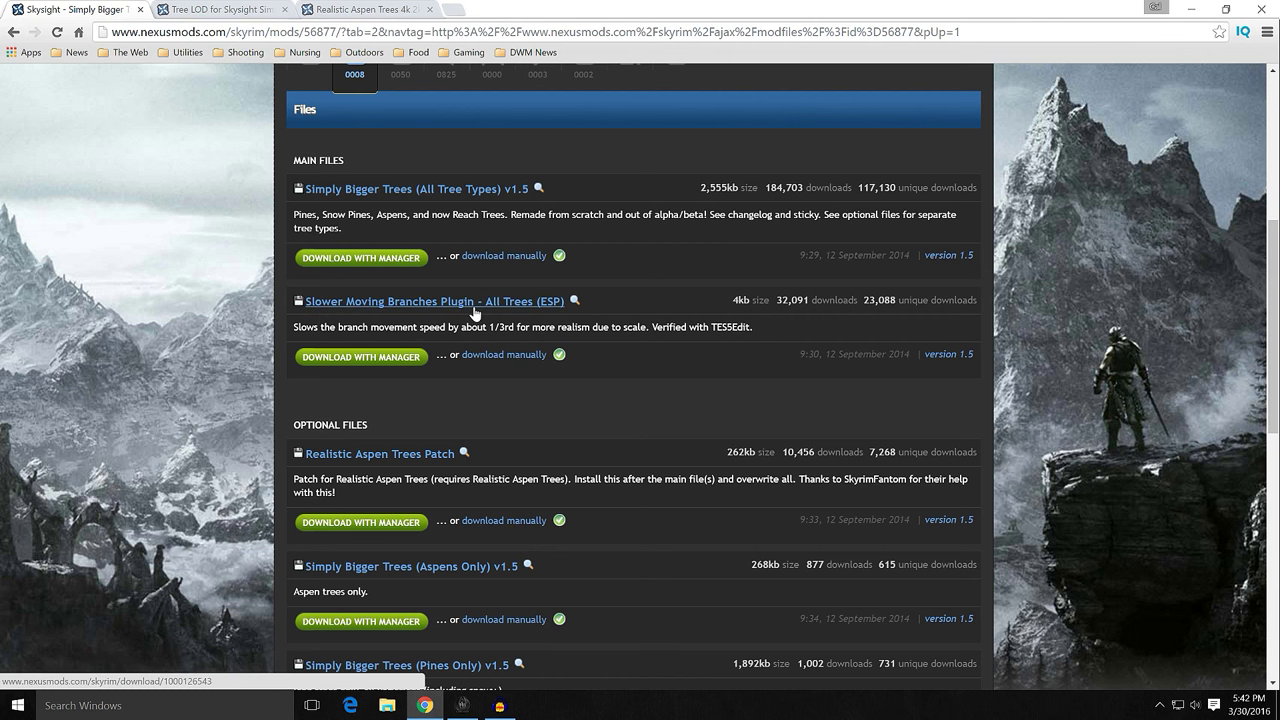
- Examine the main, optional and old-version files offered for Skysight, including the Slower Moving Branches Plugin and the Realistic Aspen Trees Patch
{"action": "scroll", "coordinate": [268, 352], "scroll_direction": "down", "scroll_amount": 1}
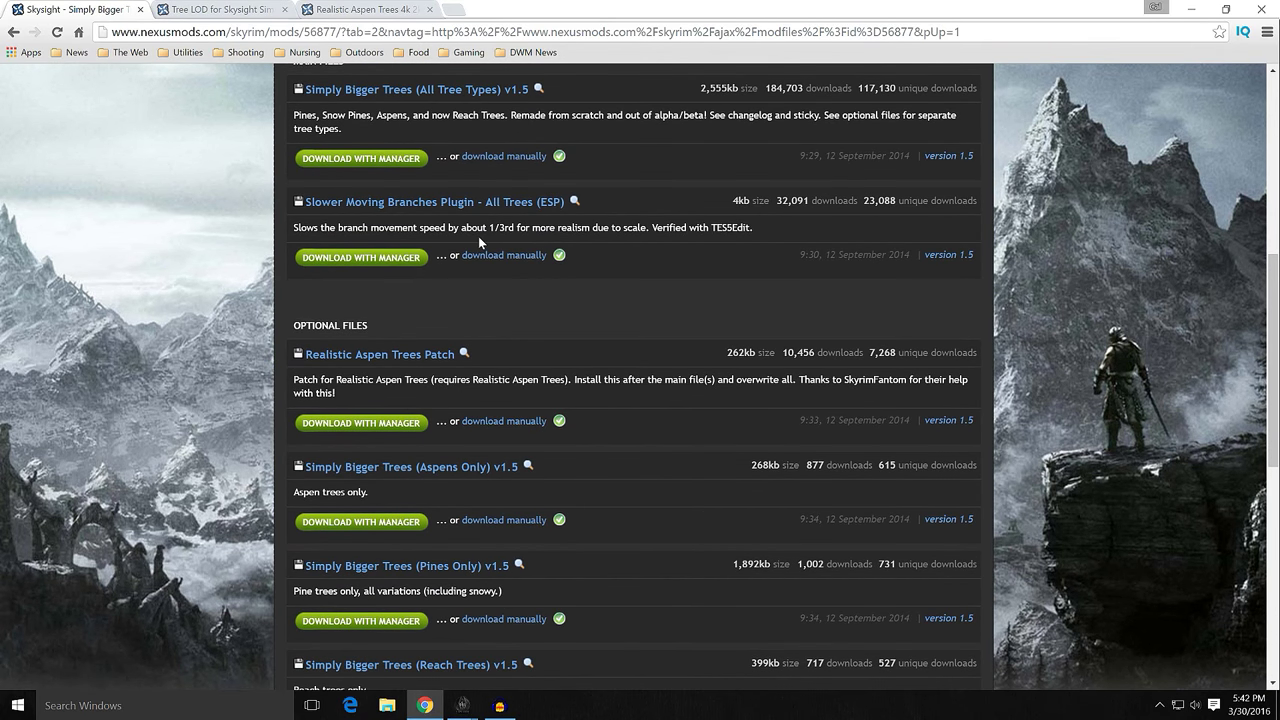
{"action": "scroll", "coordinate": [462, 260], "scroll_direction": "up", "scroll_amount": 1}
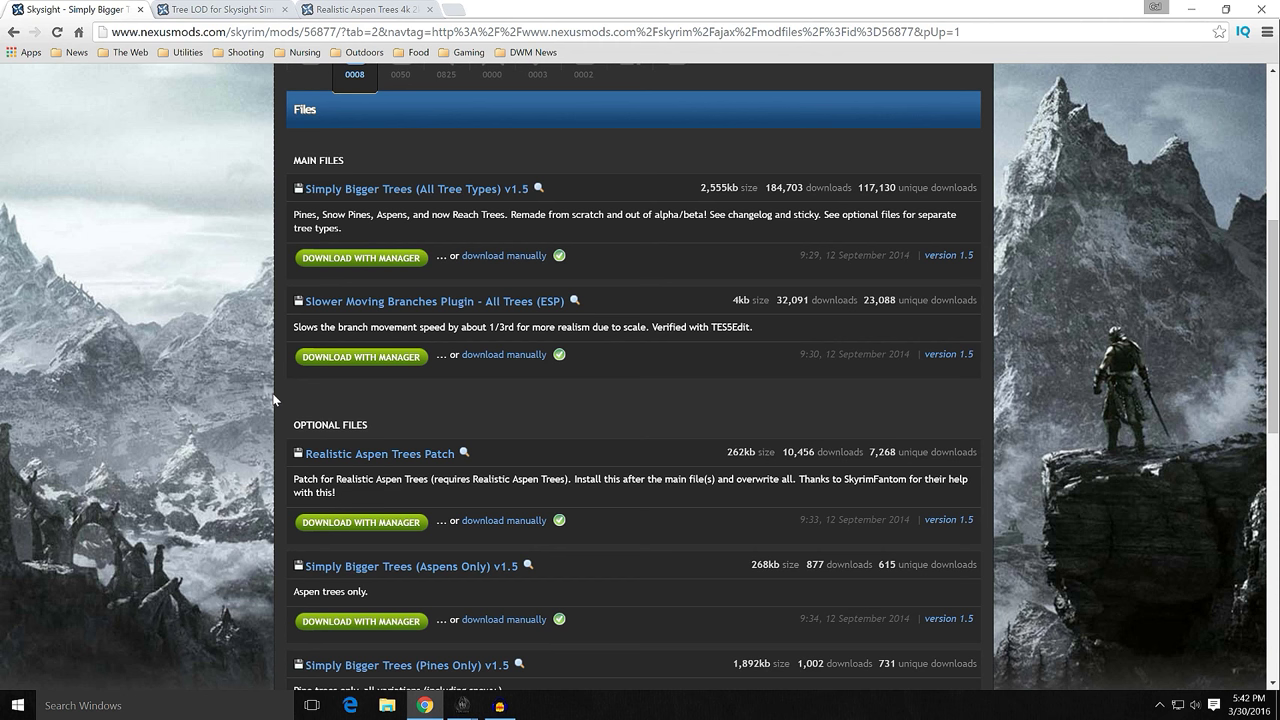
{"action": "scroll", "coordinate": [270, 398], "scroll_direction": "down", "scroll_amount": 3}
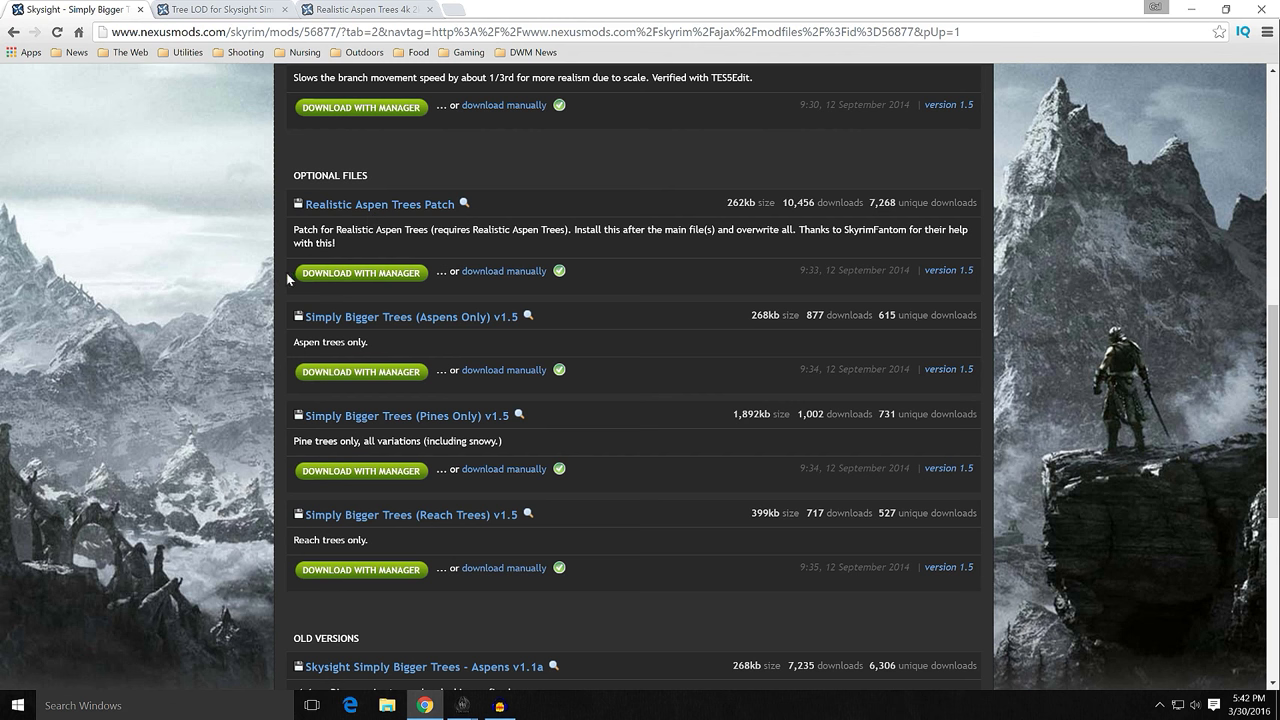
{"action": "scroll", "coordinate": [276, 283], "scroll_direction": "down", "scroll_amount": 1}
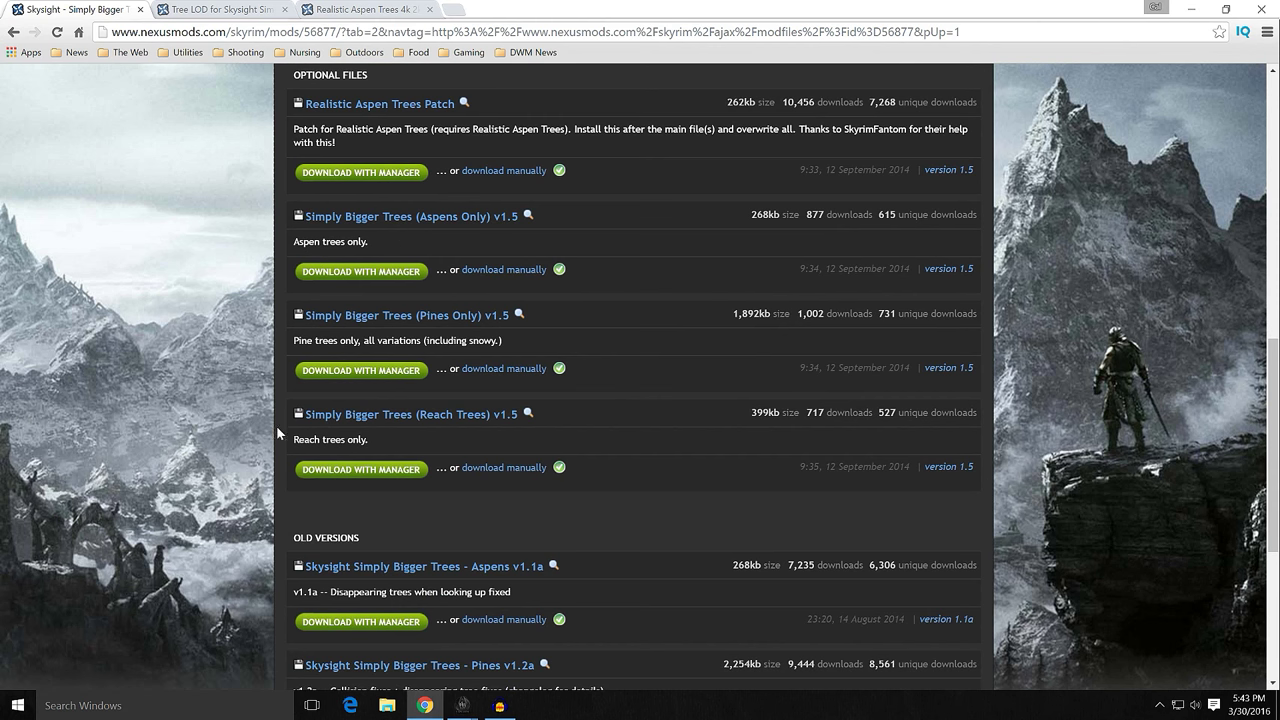
{"action": "scroll", "coordinate": [256, 445], "scroll_direction": "down", "scroll_amount": 1}
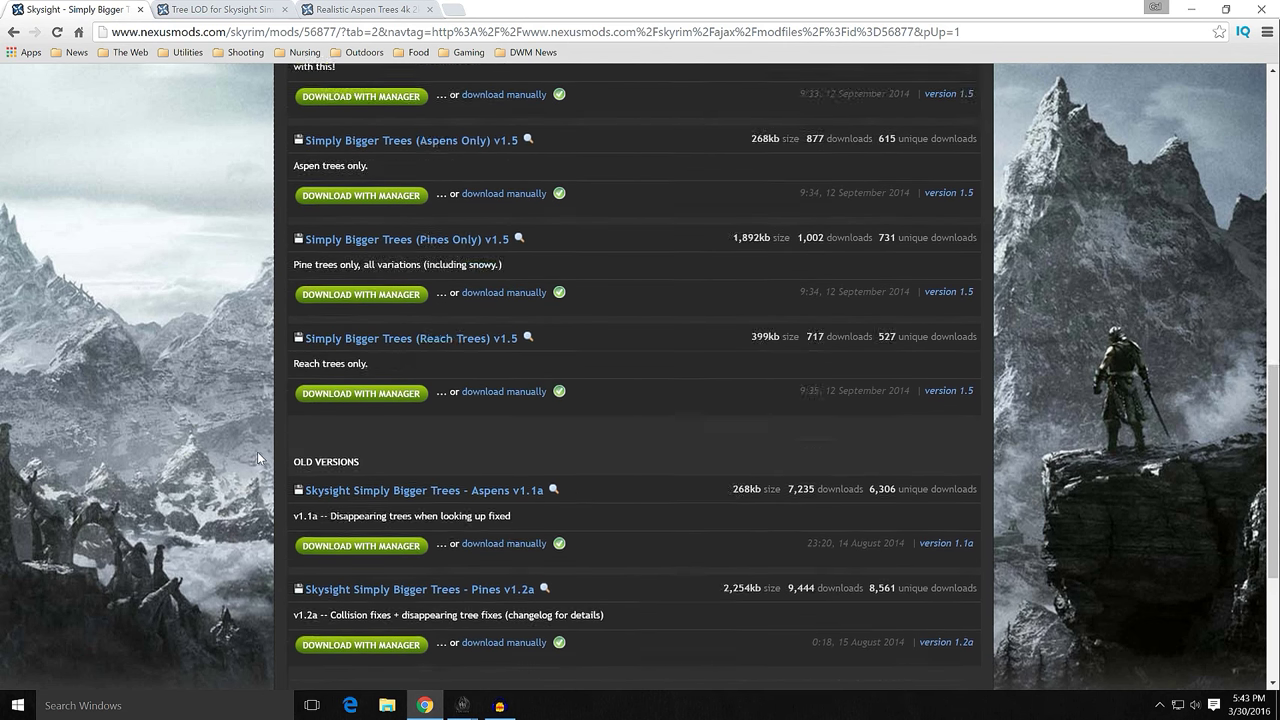
{"action": "scroll", "coordinate": [257, 450], "scroll_direction": "up", "scroll_amount": 2}
{"action": "scroll", "coordinate": [257, 450], "scroll_direction": "up", "scroll_amount": 3}
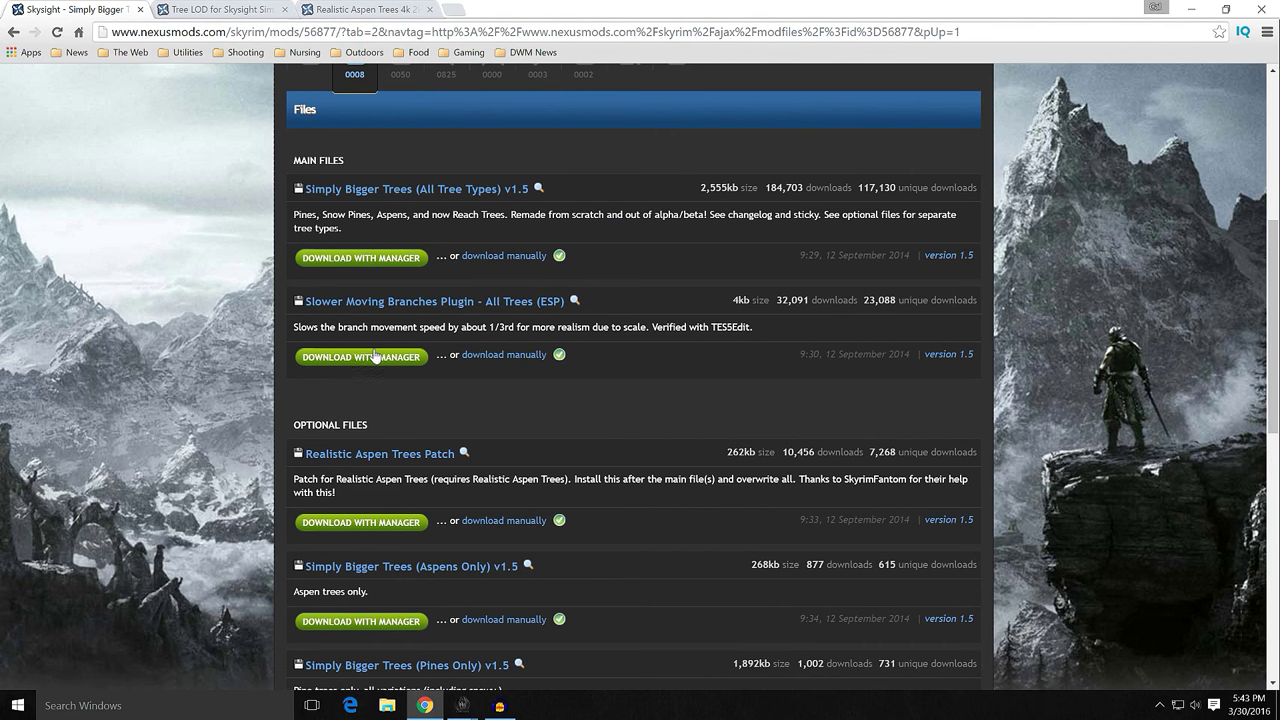
{"action": "scroll", "coordinate": [265, 405], "scroll_direction": "down", "scroll_amount": 1}
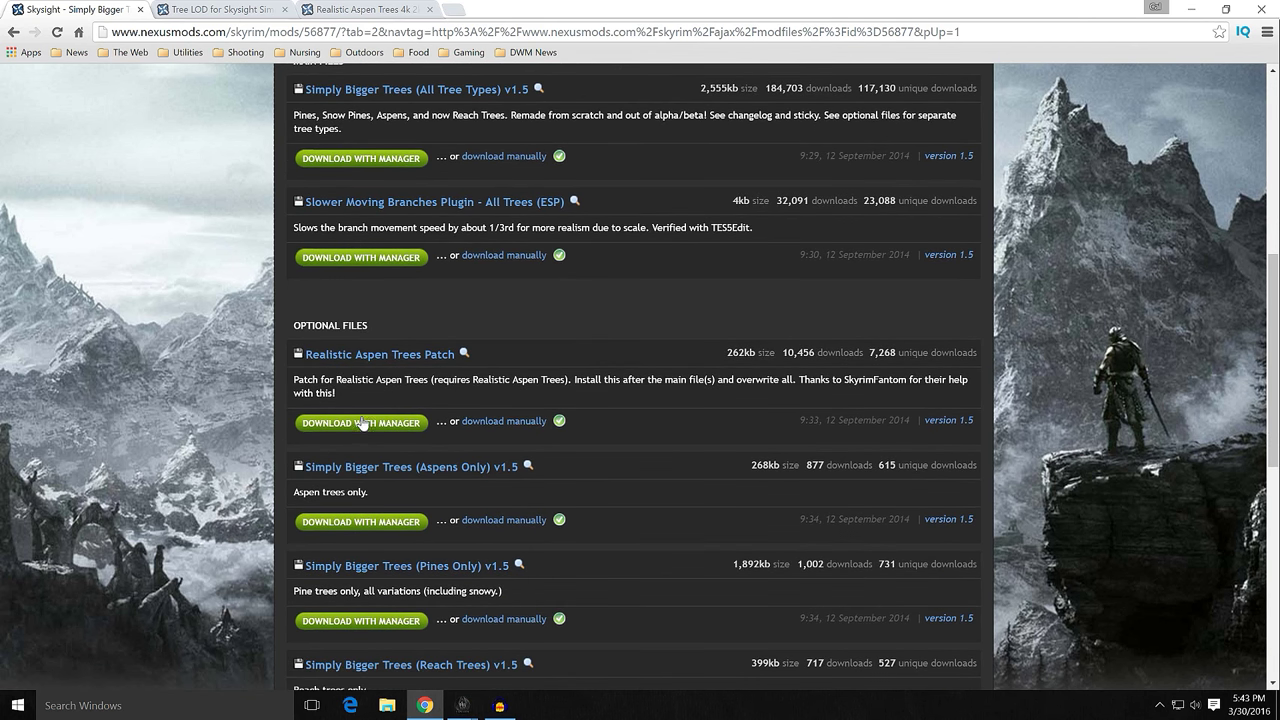
{"action": "scroll", "coordinate": [276, 416], "scroll_direction": "up", "scroll_amount": 1}
{"action": "scroll", "coordinate": [275, 418], "scroll_direction": "up", "scroll_amount": 5}
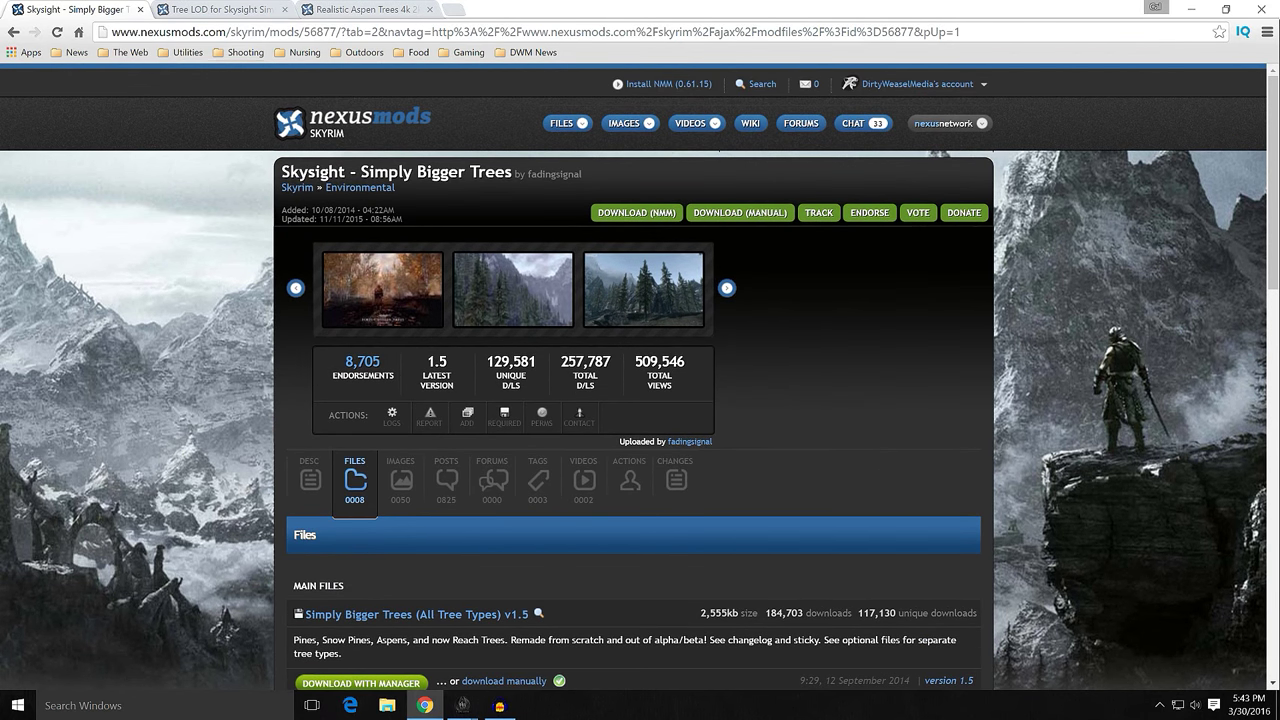
- Switch to the Tree LOD for Skysight Simply Bigger Trees page and read its description
{"action": "left_click", "coordinate": [216, 12]}
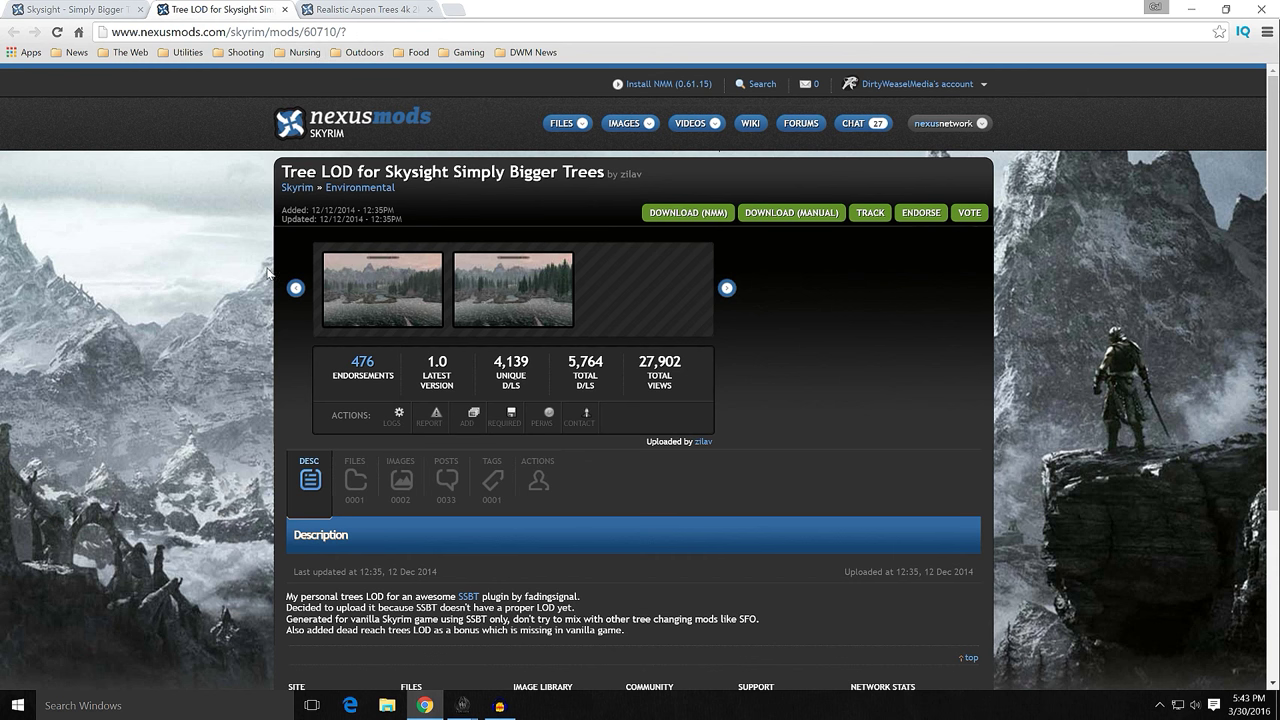
{"action": "scroll", "coordinate": [268, 285], "scroll_direction": "down", "scroll_amount": 1}
{"action": "scroll", "coordinate": [266, 297], "scroll_direction": "down", "scroll_amount": 2}
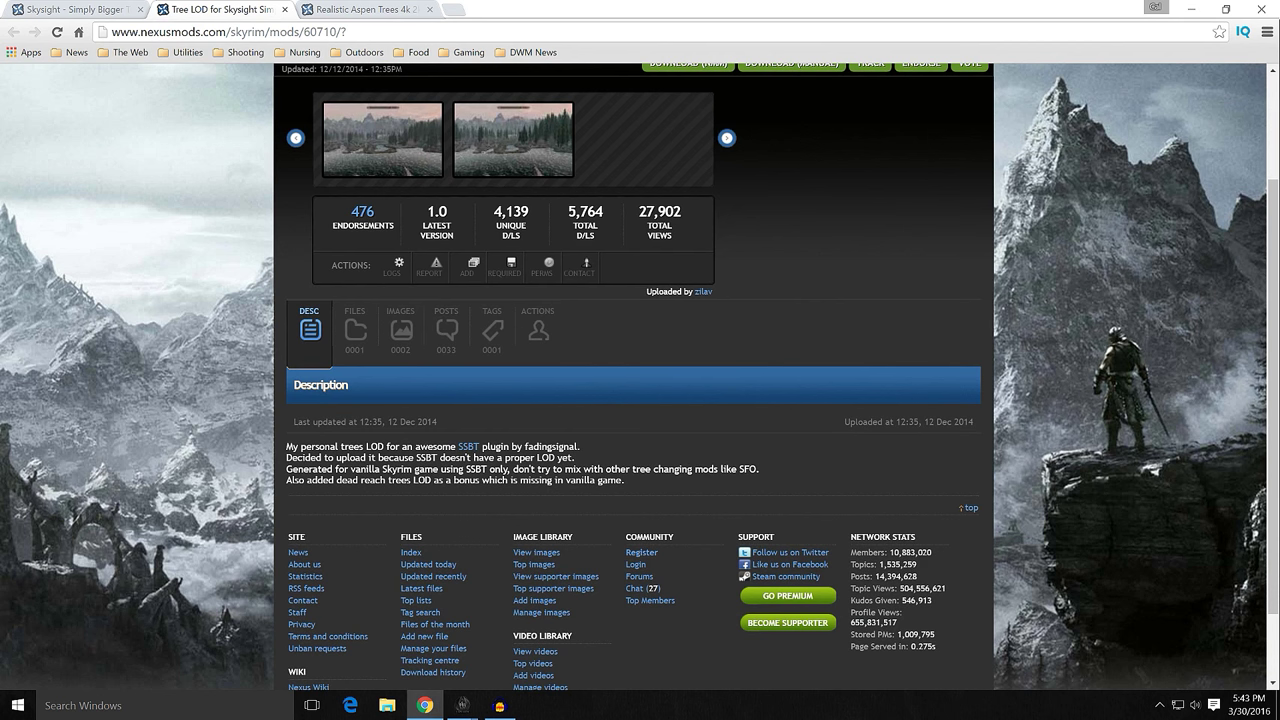
{"action": "scroll", "coordinate": [276, 421], "scroll_direction": "up", "scroll_amount": 2}
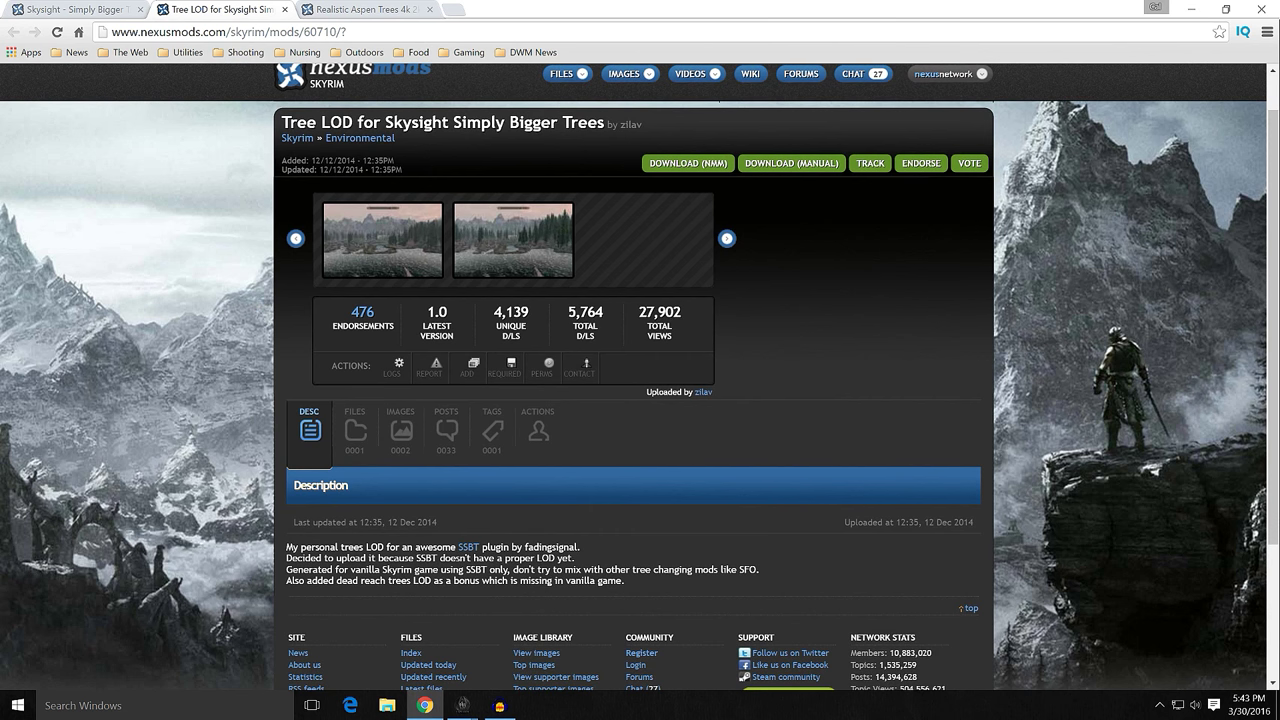
- View both comparison screenshots of the Tree LOD mod at full size and close each one
{"action": "left_click", "coordinate": [383, 249]}
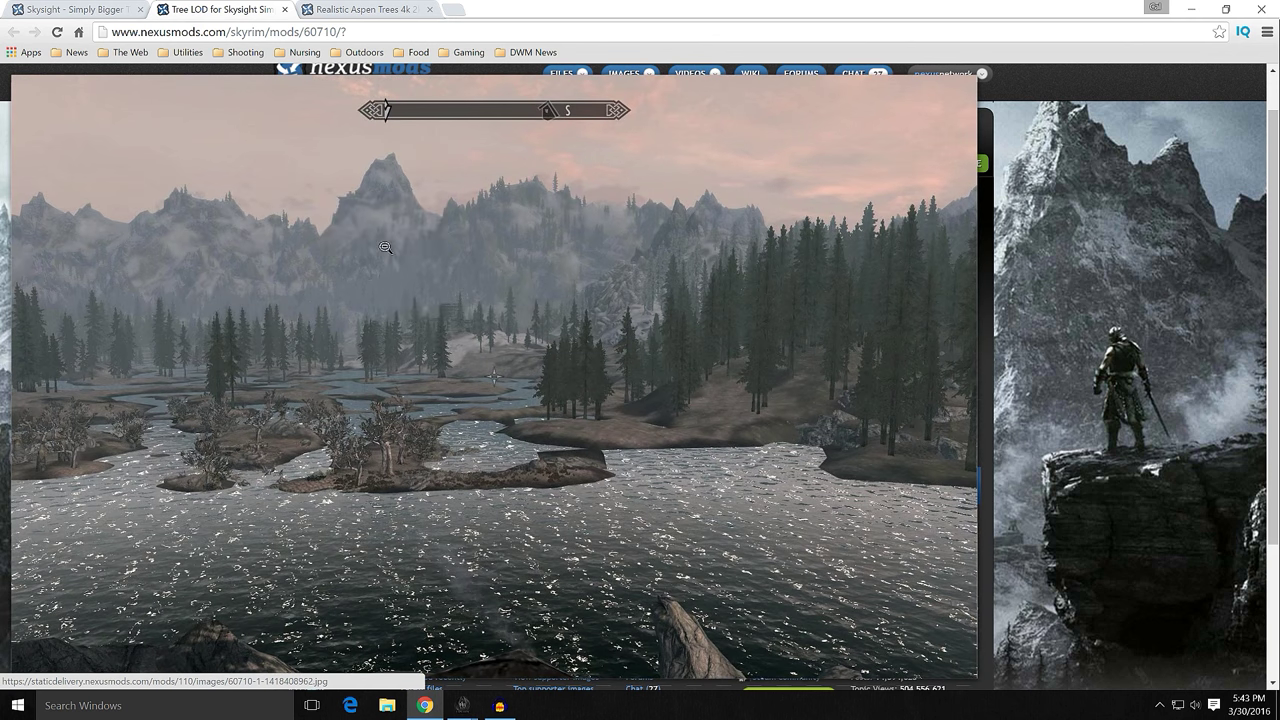
{"action": "left_click", "coordinate": [404, 273]}
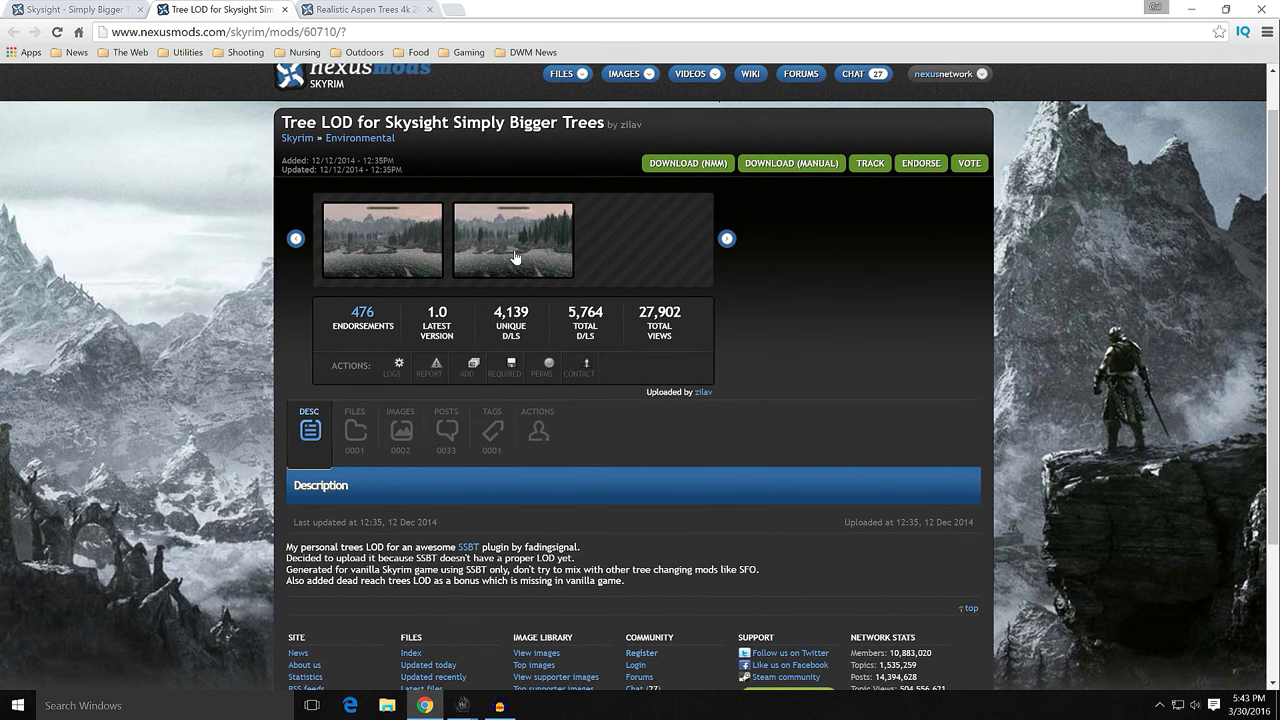
{"action": "left_click", "coordinate": [514, 249]}
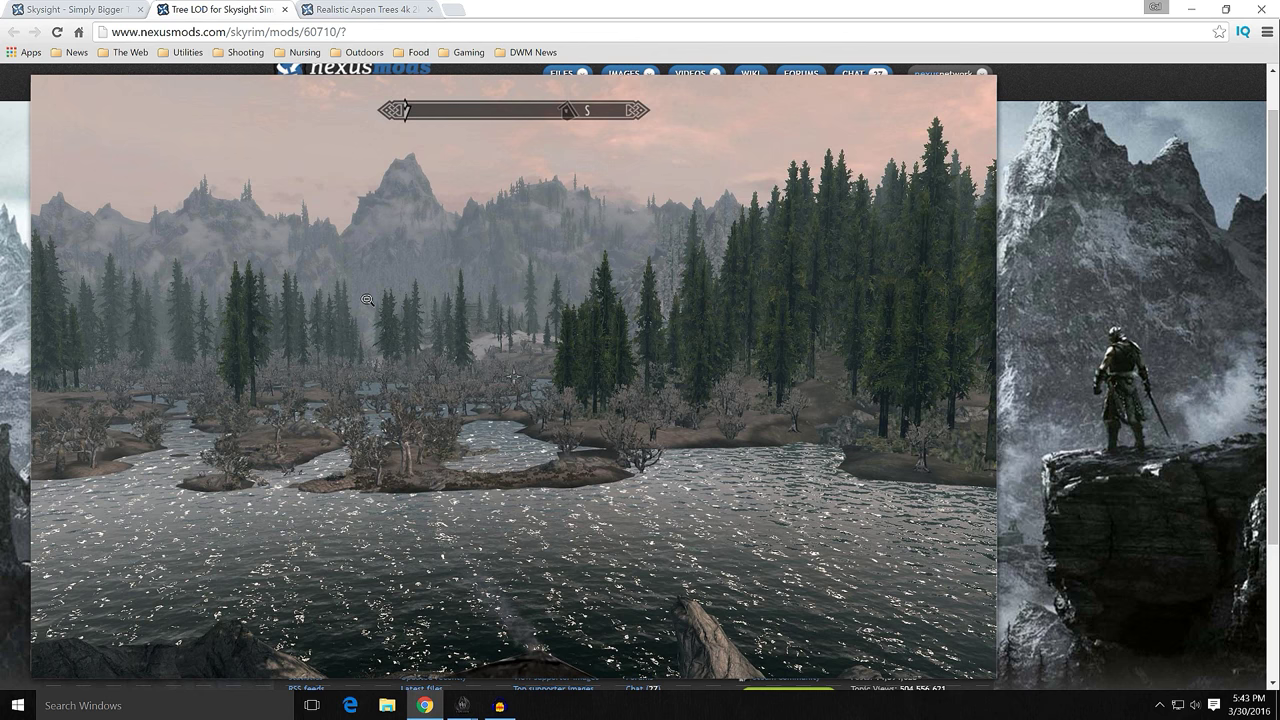
{"action": "left_click", "coordinate": [367, 299]}
{"action": "scroll", "coordinate": [280, 310], "scroll_direction": "down", "scroll_amount": 1}
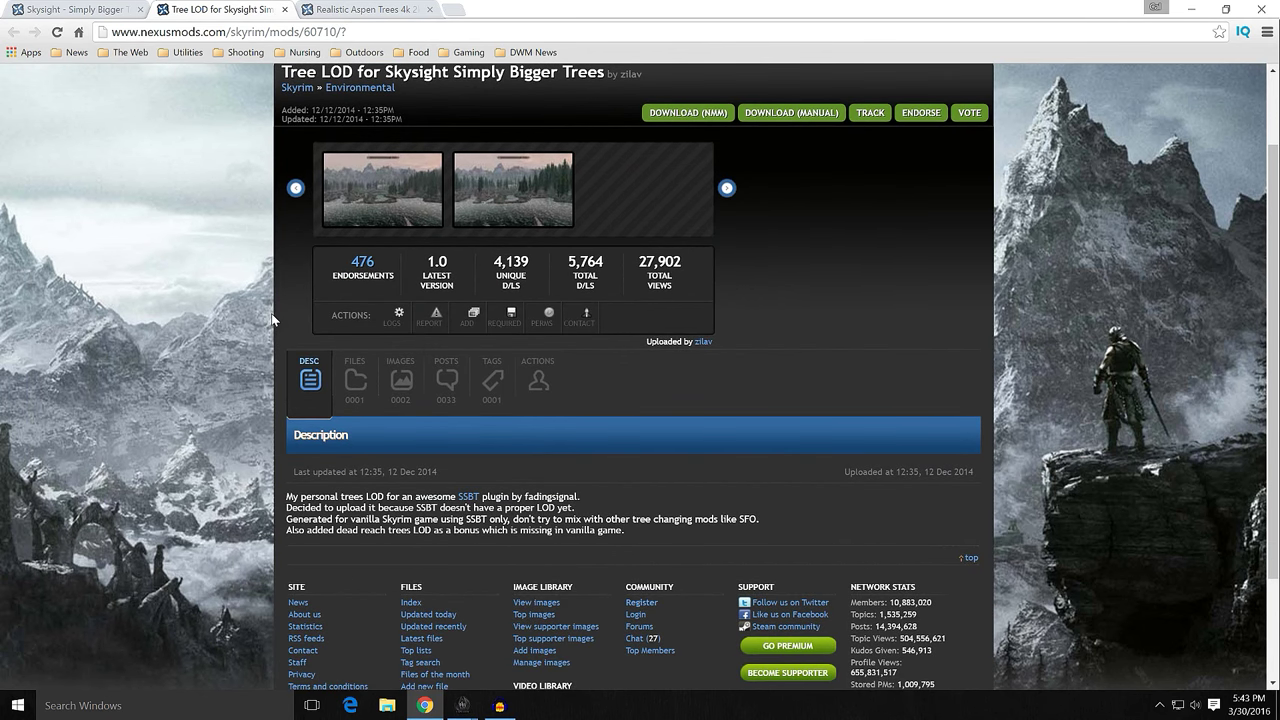
- Open the files list of the Tree LOD mod and check the SSBT Trees LOD main file
{"action": "left_click", "coordinate": [355, 380]}
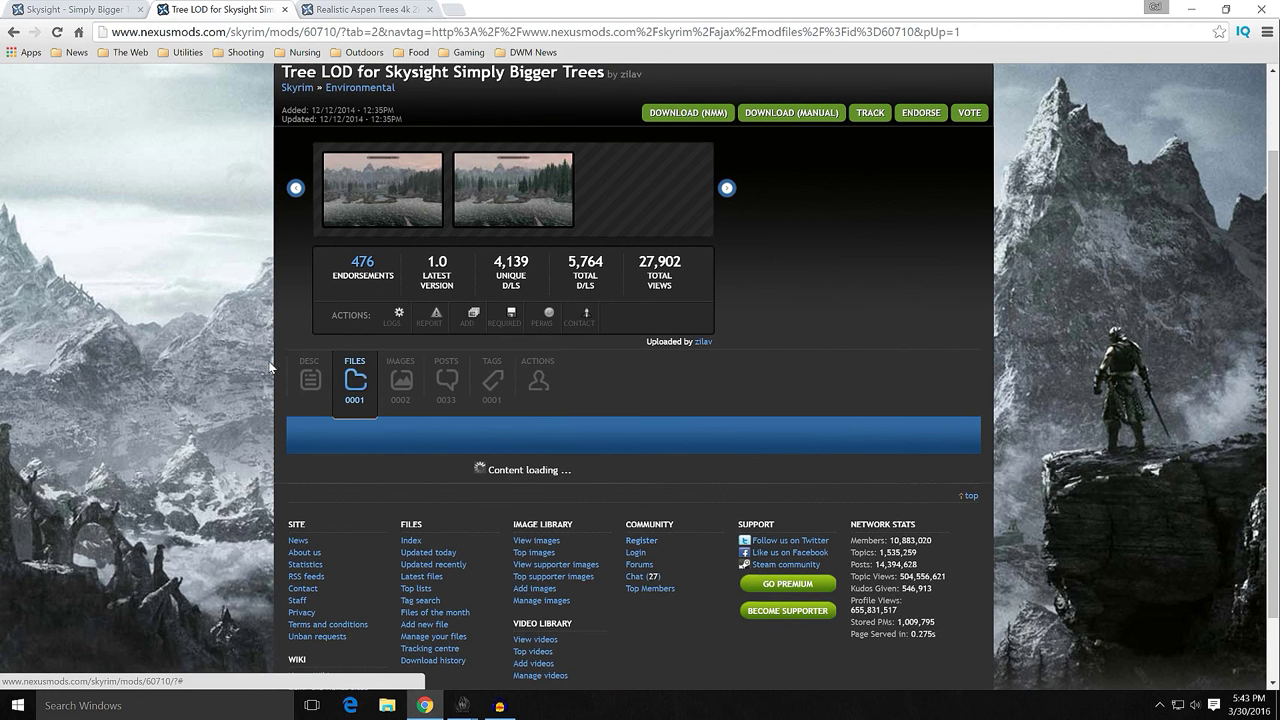
{"action": "scroll", "coordinate": [268, 365], "scroll_direction": "down", "scroll_amount": 2}
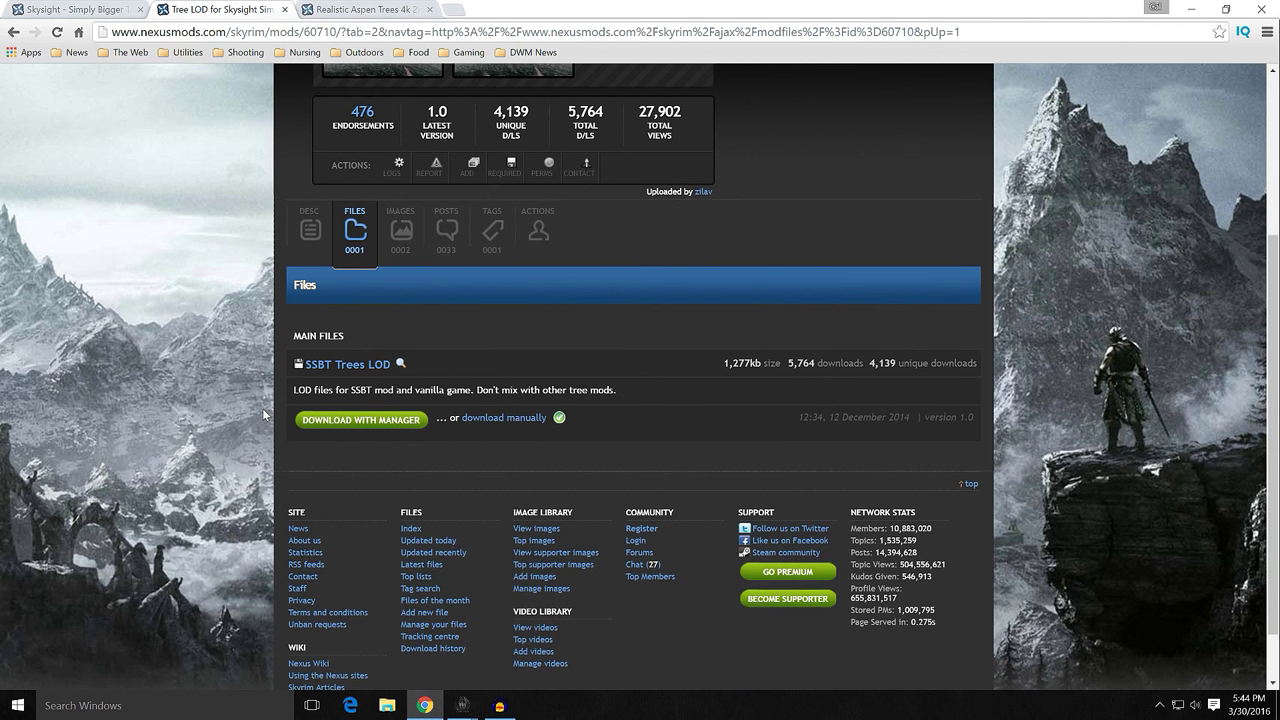
{"action": "scroll", "coordinate": [262, 408], "scroll_direction": "up", "scroll_amount": 3}
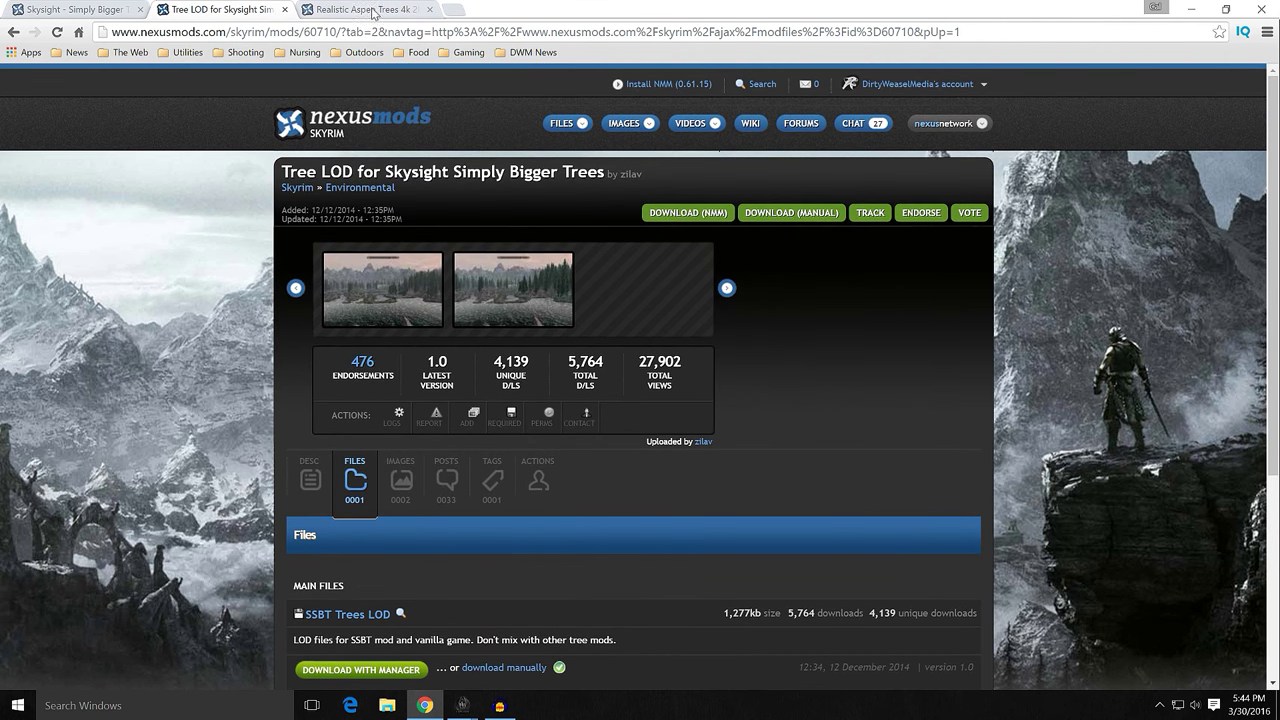
- Switch to the Realistic Aspen Trees 4k 2k 1k page and view an enlarged screenshot of its autumn aspens
{"action": "left_click", "coordinate": [372, 12]}
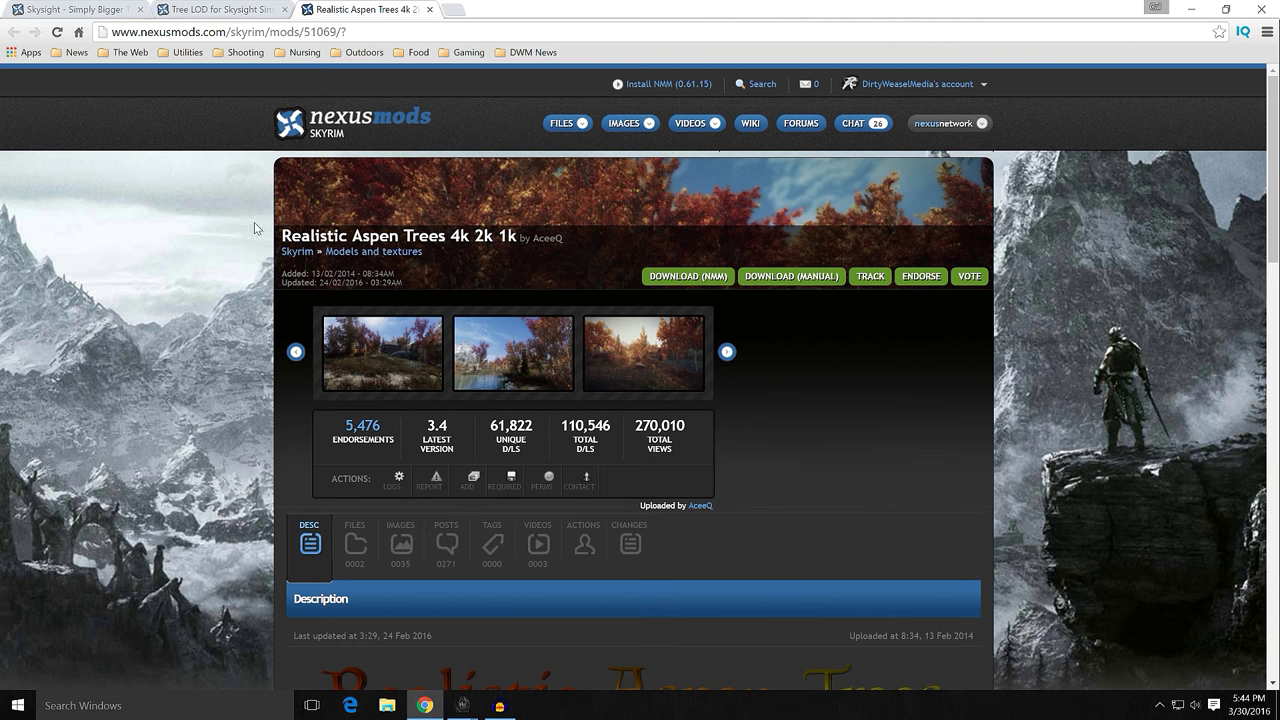
{"action": "scroll", "coordinate": [258, 263], "scroll_direction": "down", "scroll_amount": 3}
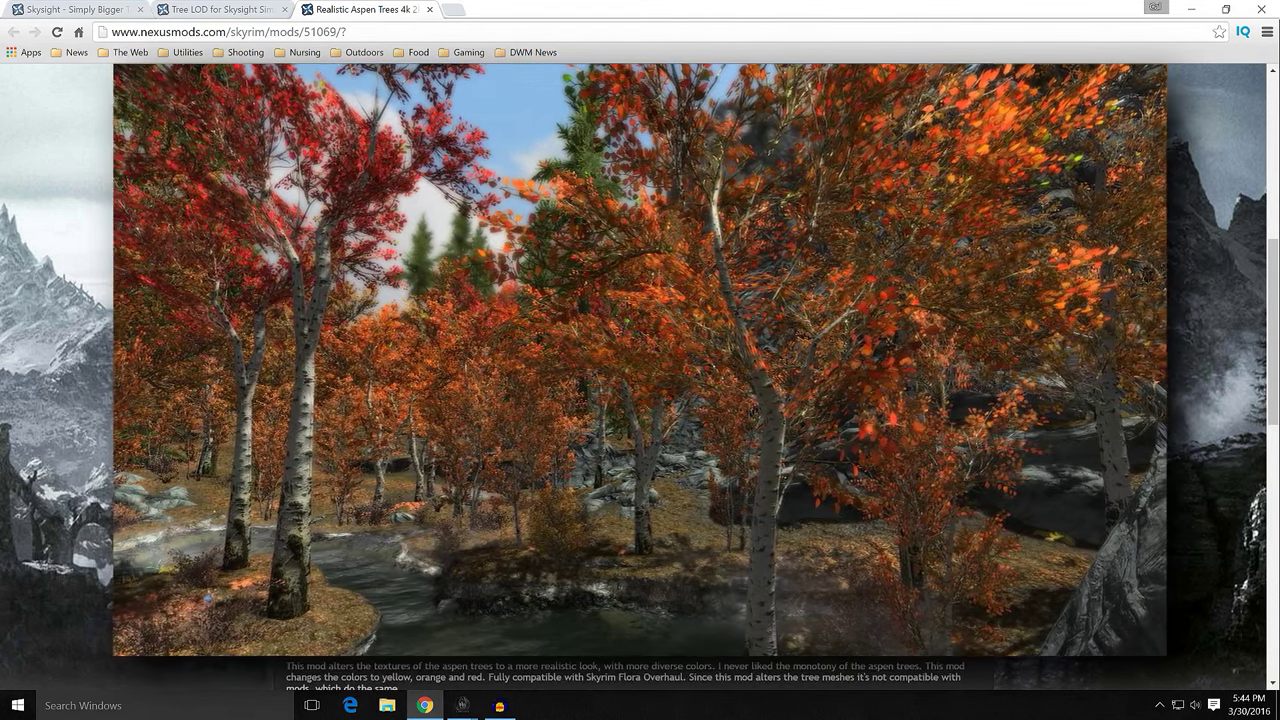
{"action": "scroll", "coordinate": [640, 675], "scroll_direction": "down", "scroll_amount": 3}
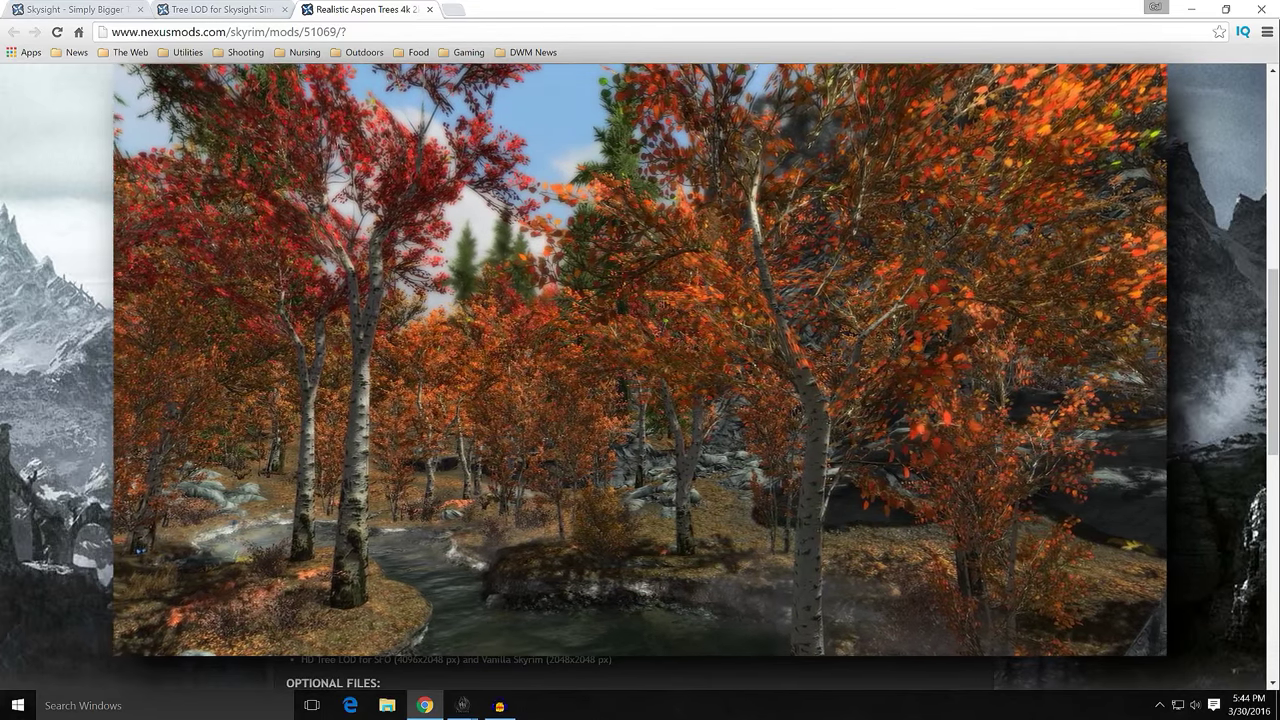
{"action": "scroll", "coordinate": [272, 303], "scroll_direction": "up", "scroll_amount": 3}
{"action": "scroll", "coordinate": [272, 303], "scroll_direction": "down", "scroll_amount": 1}
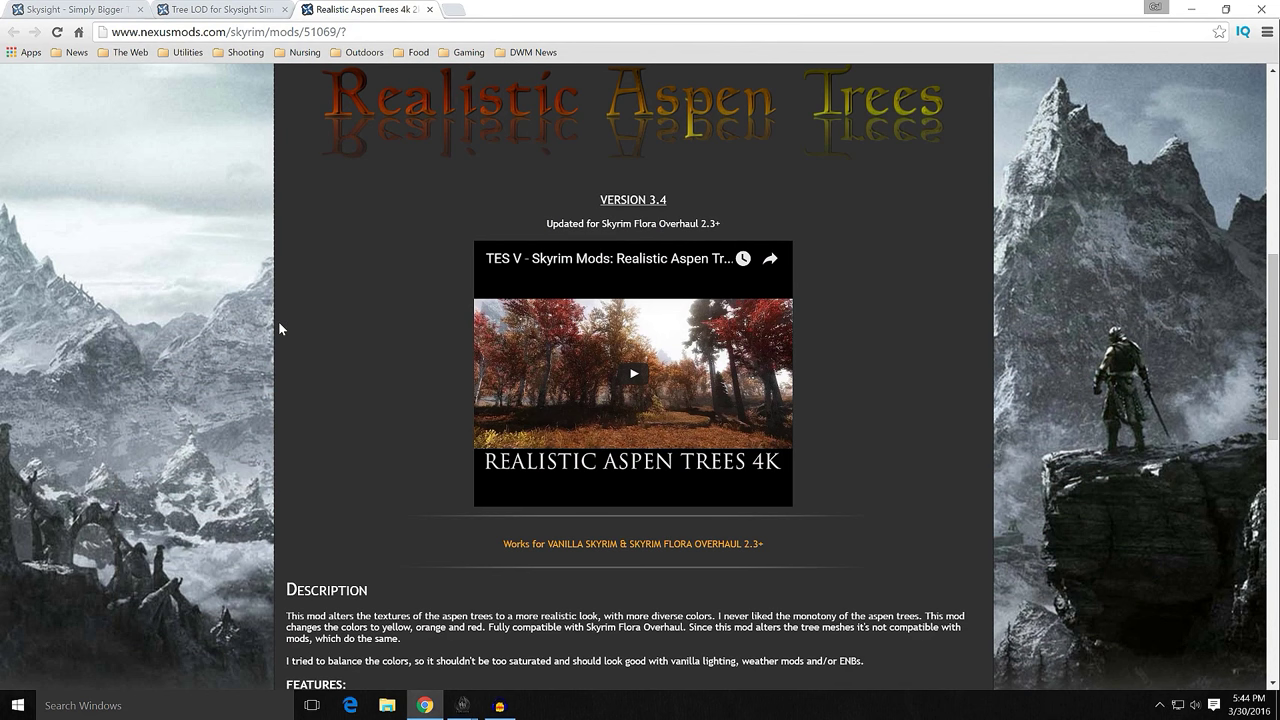
- Read the Realistic Aspen Trees description, features, optional files and installation notes, and return to the version and video section
{"action": "scroll", "coordinate": [250, 327], "scroll_direction": "down", "scroll_amount": 2}
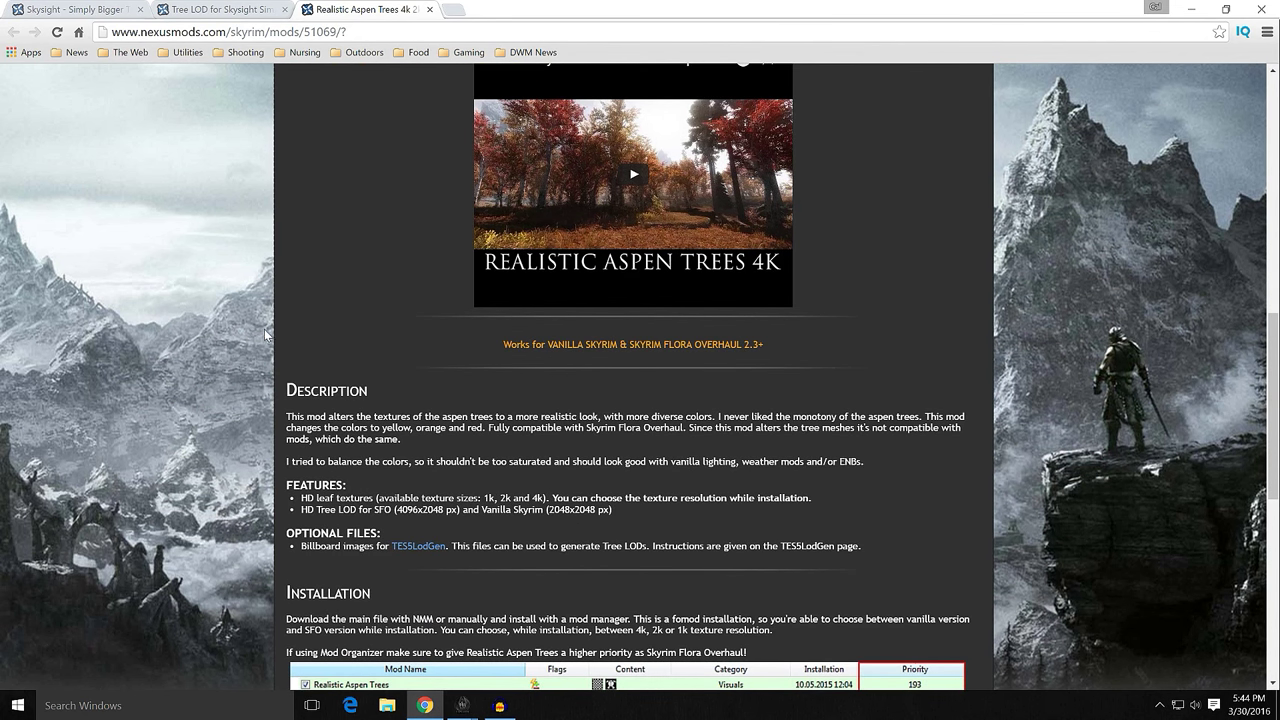
{"action": "scroll", "coordinate": [266, 330], "scroll_direction": "up", "scroll_amount": 1}
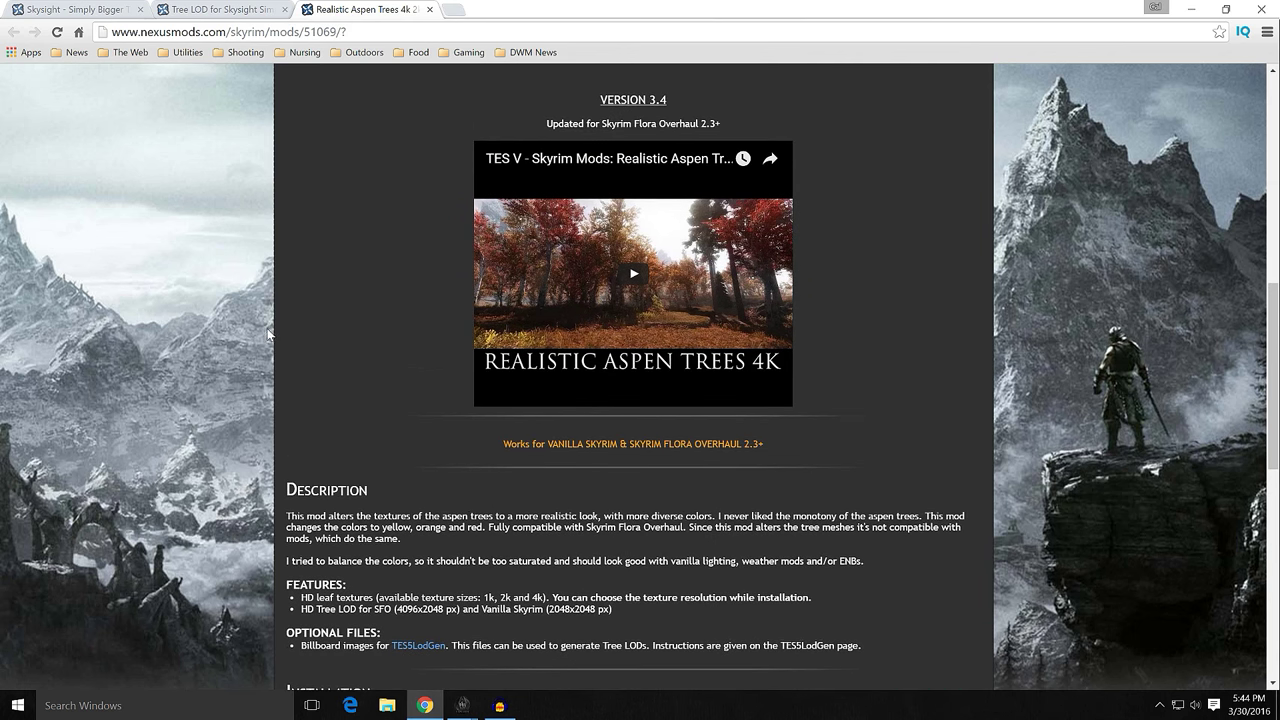
{"action": "scroll", "coordinate": [268, 334], "scroll_direction": "down", "scroll_amount": 2}
{"action": "scroll", "coordinate": [266, 337], "scroll_direction": "down", "scroll_amount": 1}
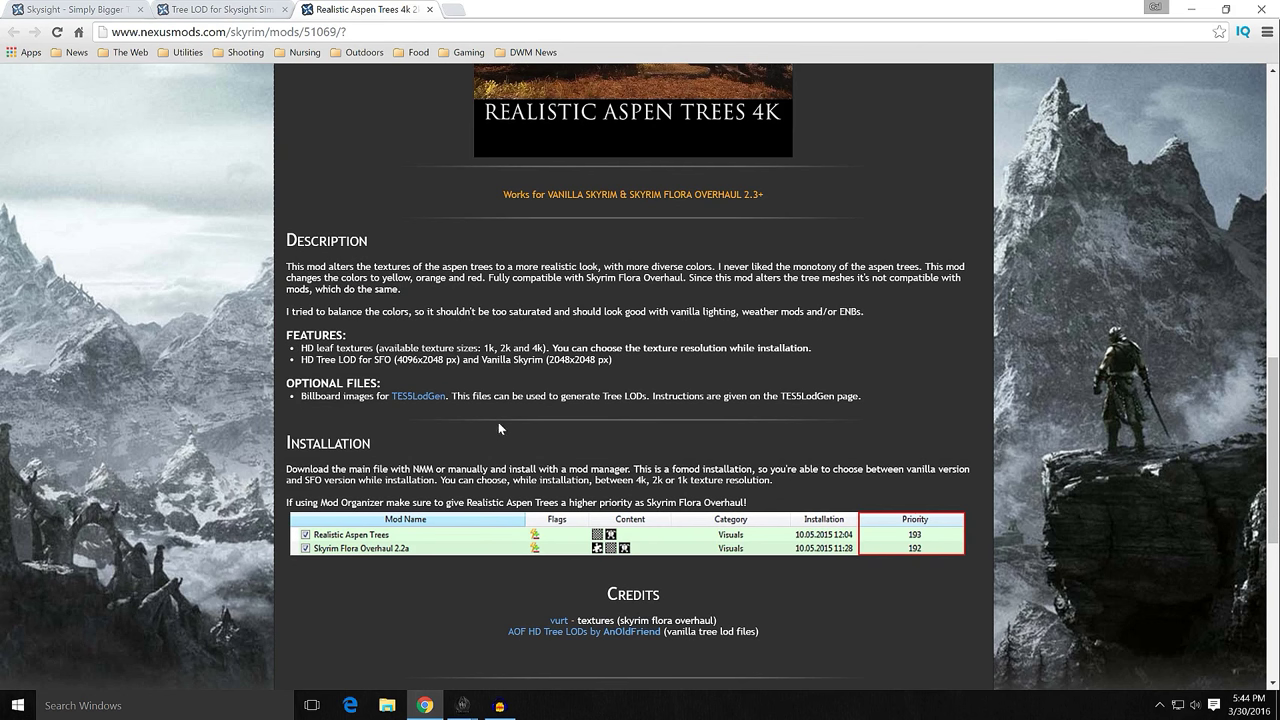
{"action": "scroll", "coordinate": [514, 410], "scroll_direction": "up", "scroll_amount": 4}
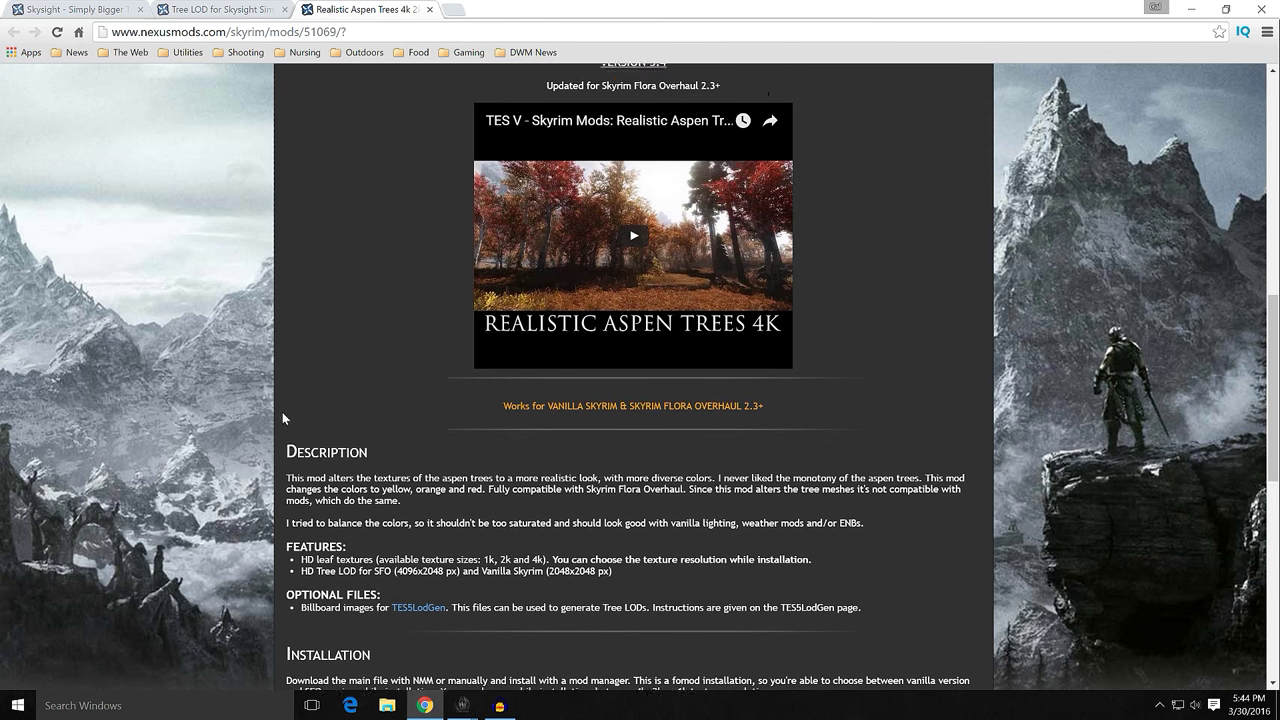
{"action": "scroll", "coordinate": [267, 410], "scroll_direction": "down", "scroll_amount": 3}
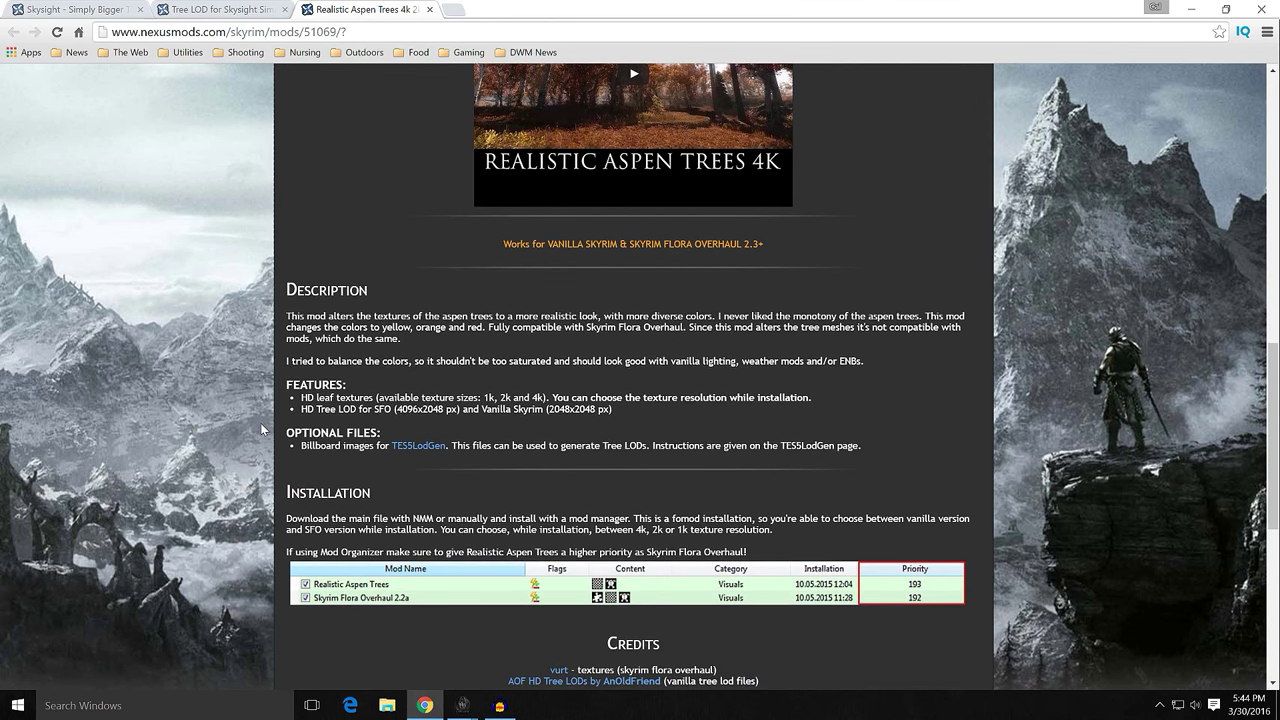
{"action": "scroll", "coordinate": [276, 380], "scroll_direction": "up", "scroll_amount": 6}
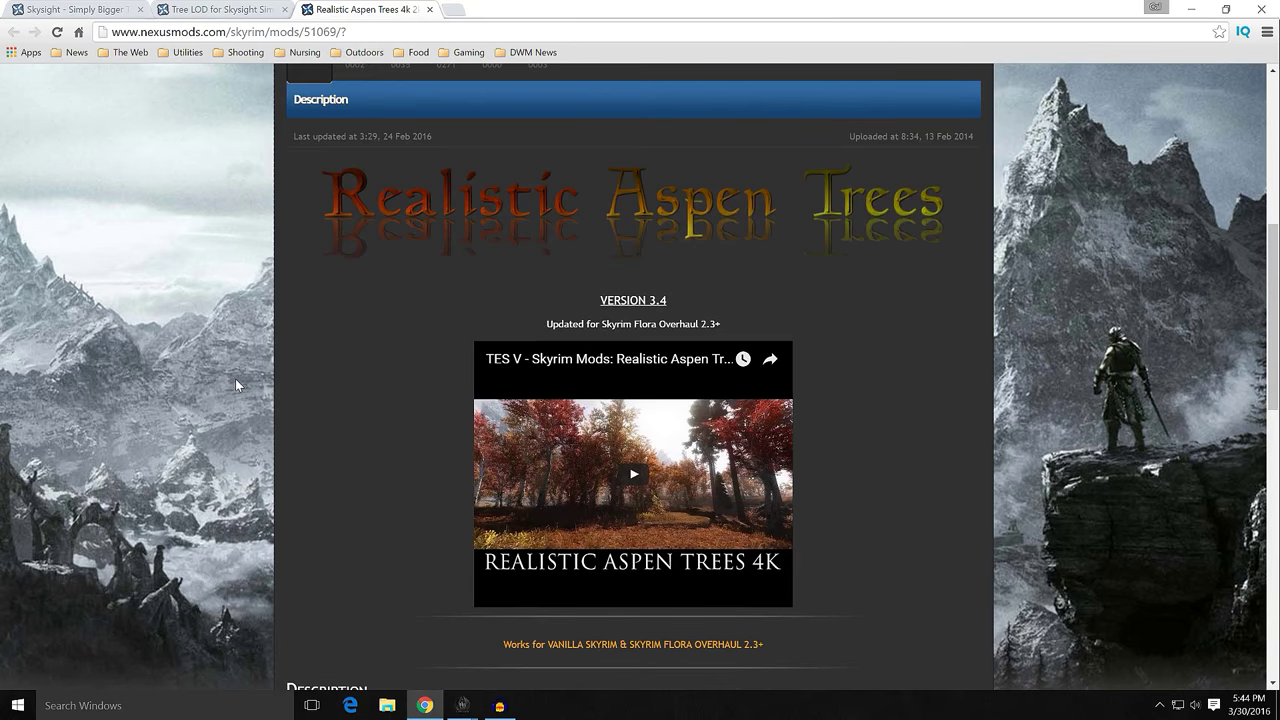
{"action": "scroll", "coordinate": [245, 380], "scroll_direction": "up", "scroll_amount": 1}
{"action": "scroll", "coordinate": [258, 405], "scroll_direction": "down", "scroll_amount": 4}
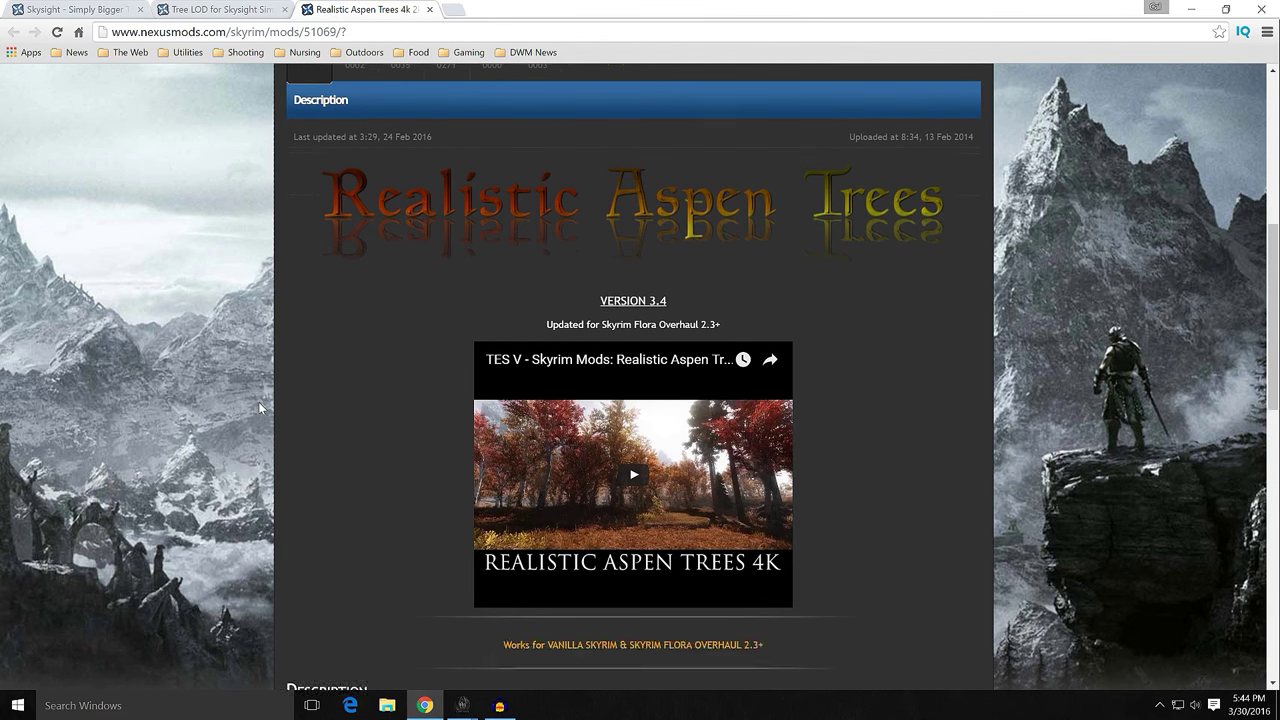
{"action": "scroll", "coordinate": [258, 407], "scroll_direction": "up", "scroll_amount": 1}
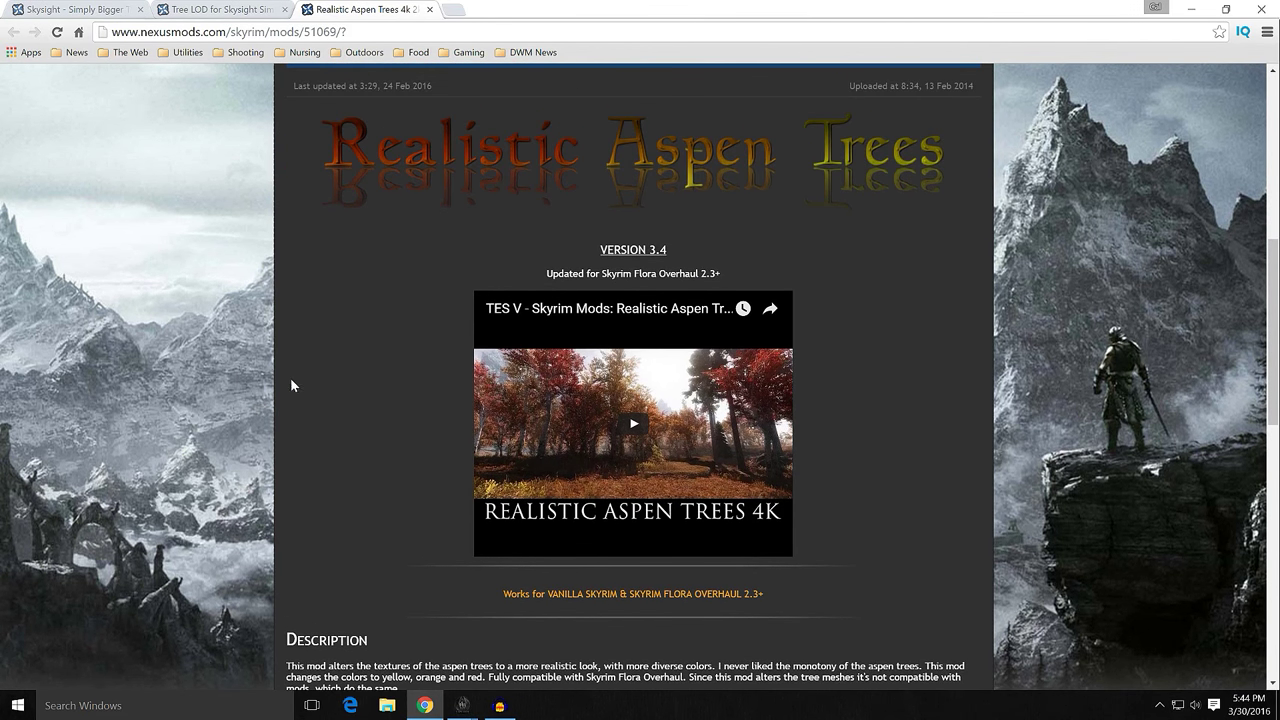
- Open the files list of the Realistic Aspen Trees mod and review its main file and optional TES5LodGen billboards file
{"action": "scroll", "coordinate": [270, 385], "scroll_direction": "up", "scroll_amount": 2}
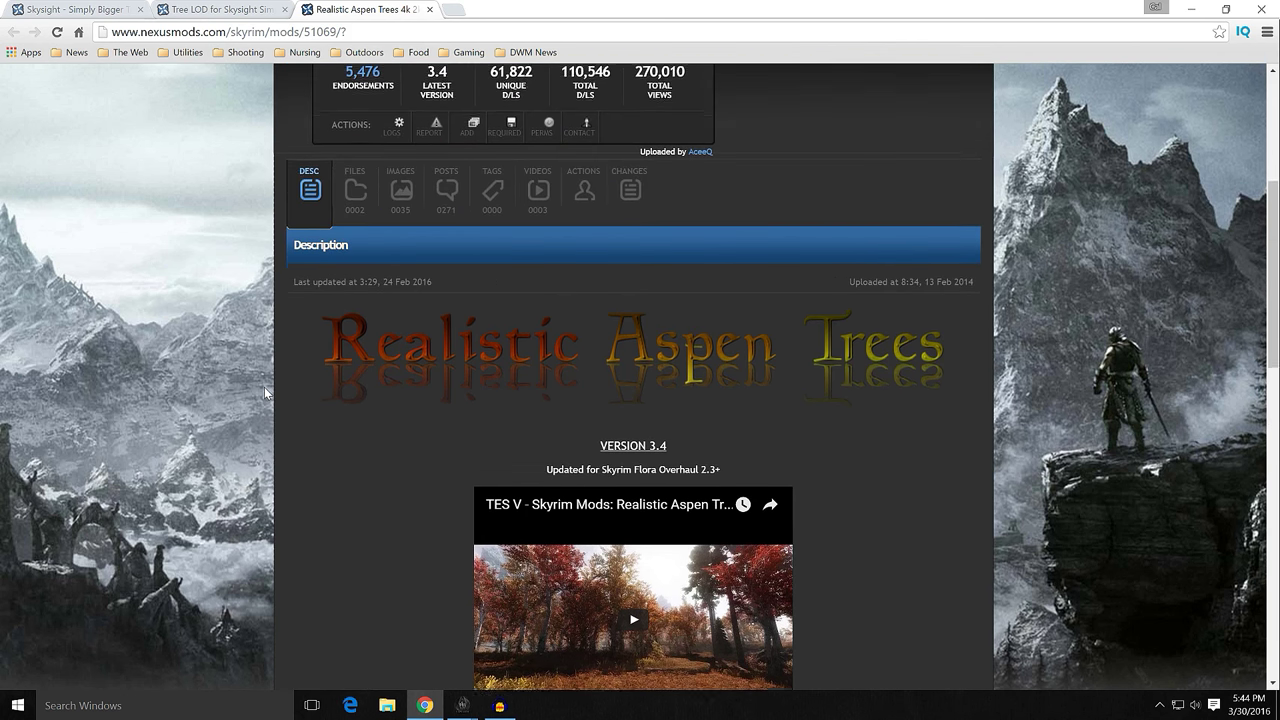
{"action": "scroll", "coordinate": [235, 348], "scroll_direction": "up", "scroll_amount": 2}
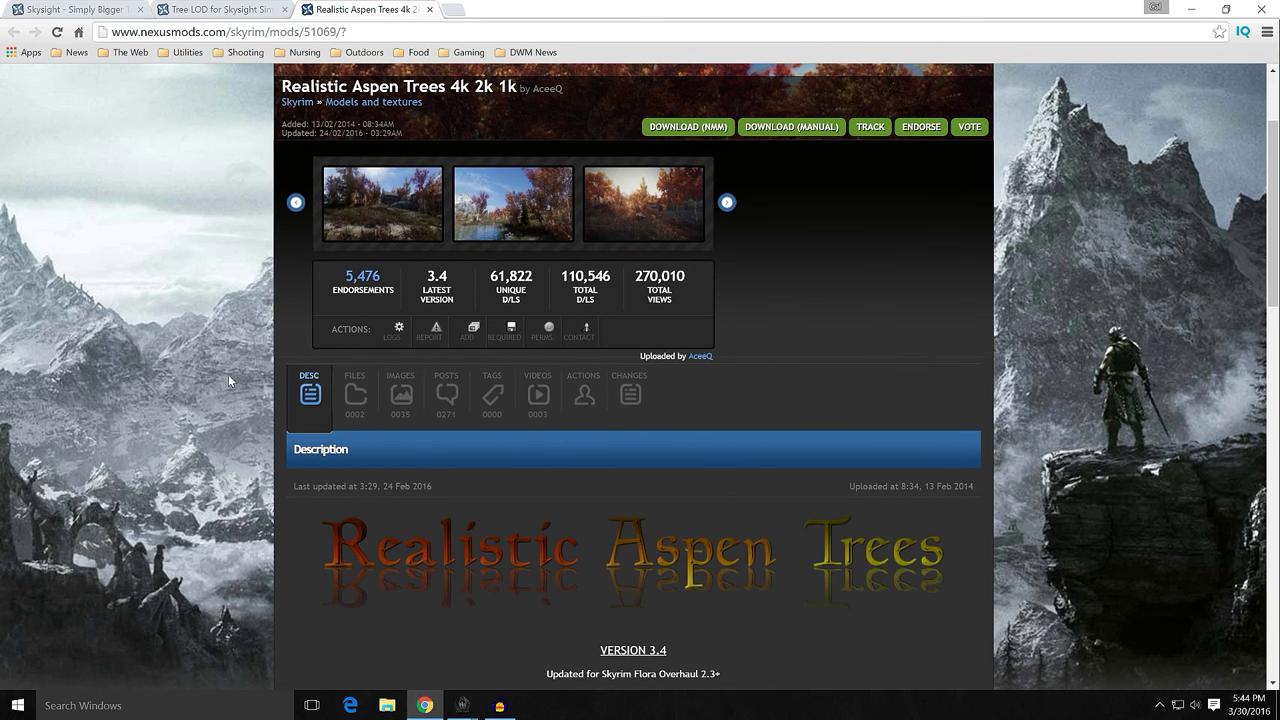
{"action": "left_click", "coordinate": [357, 398]}
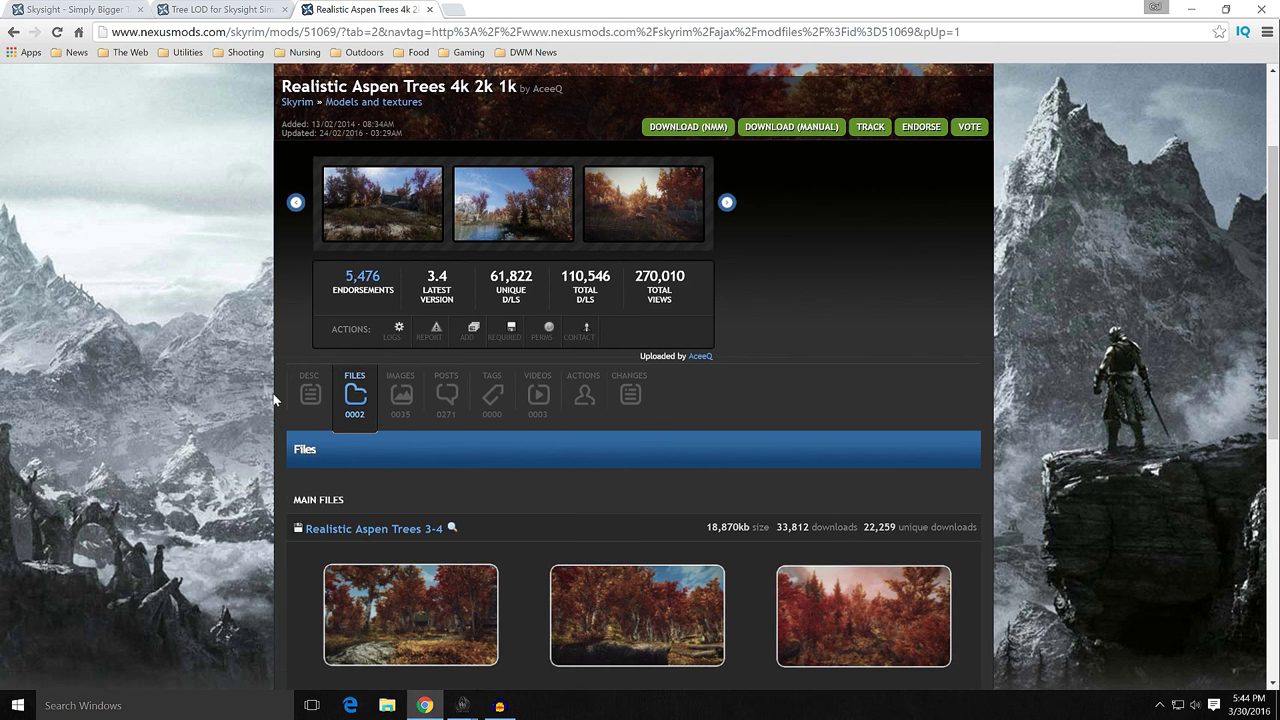
{"action": "scroll", "coordinate": [272, 405], "scroll_direction": "down", "scroll_amount": 3}
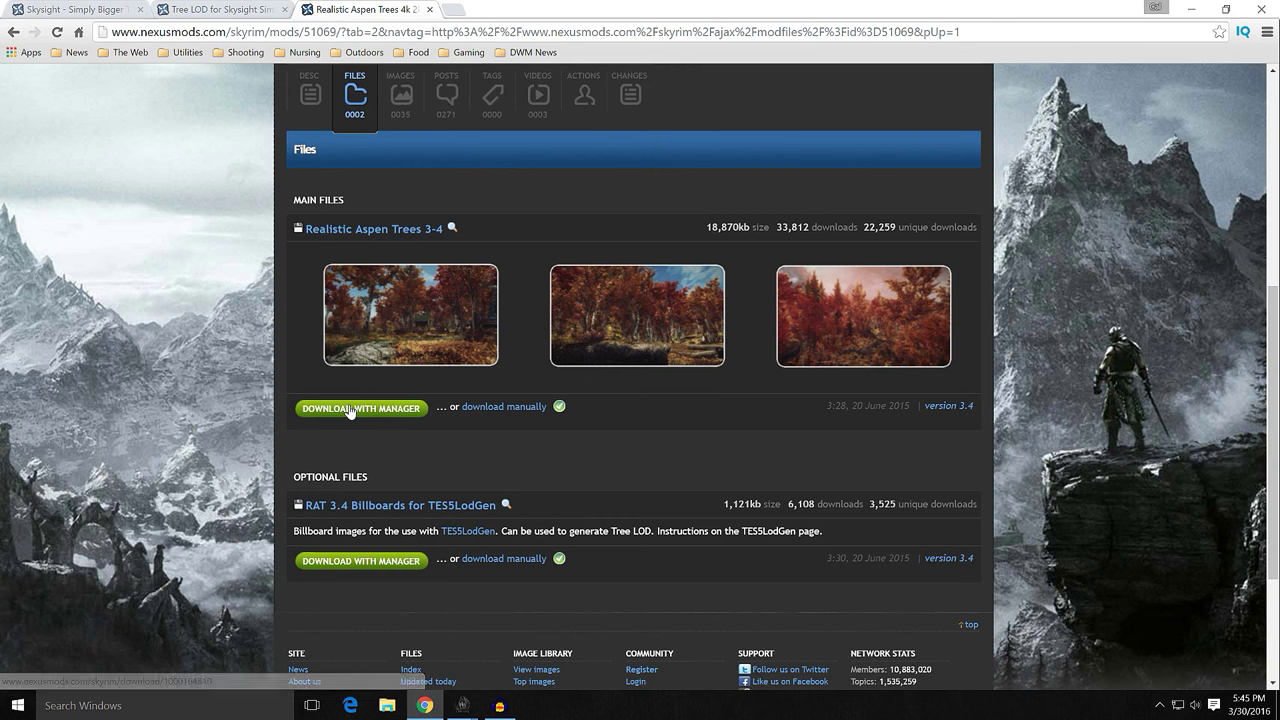
{"action": "scroll", "coordinate": [256, 421], "scroll_direction": "down", "scroll_amount": 1}
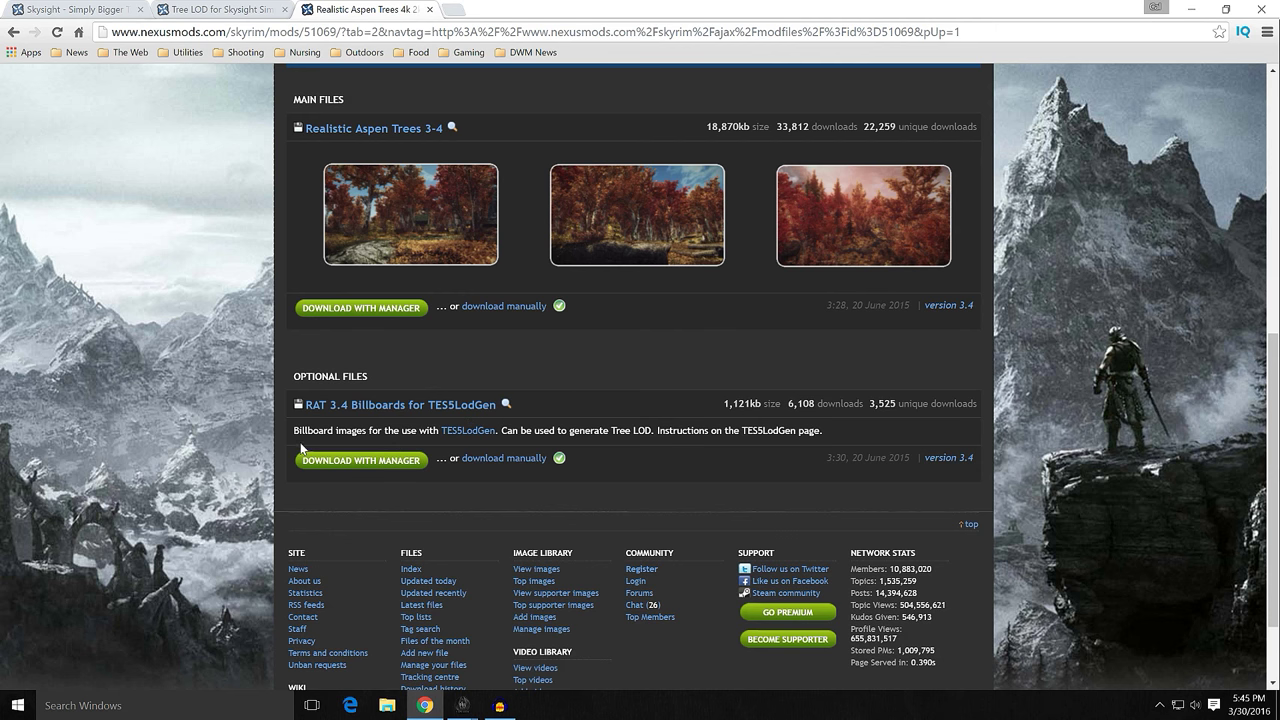
{"action": "scroll", "coordinate": [278, 449], "scroll_direction": "up", "scroll_amount": 3}
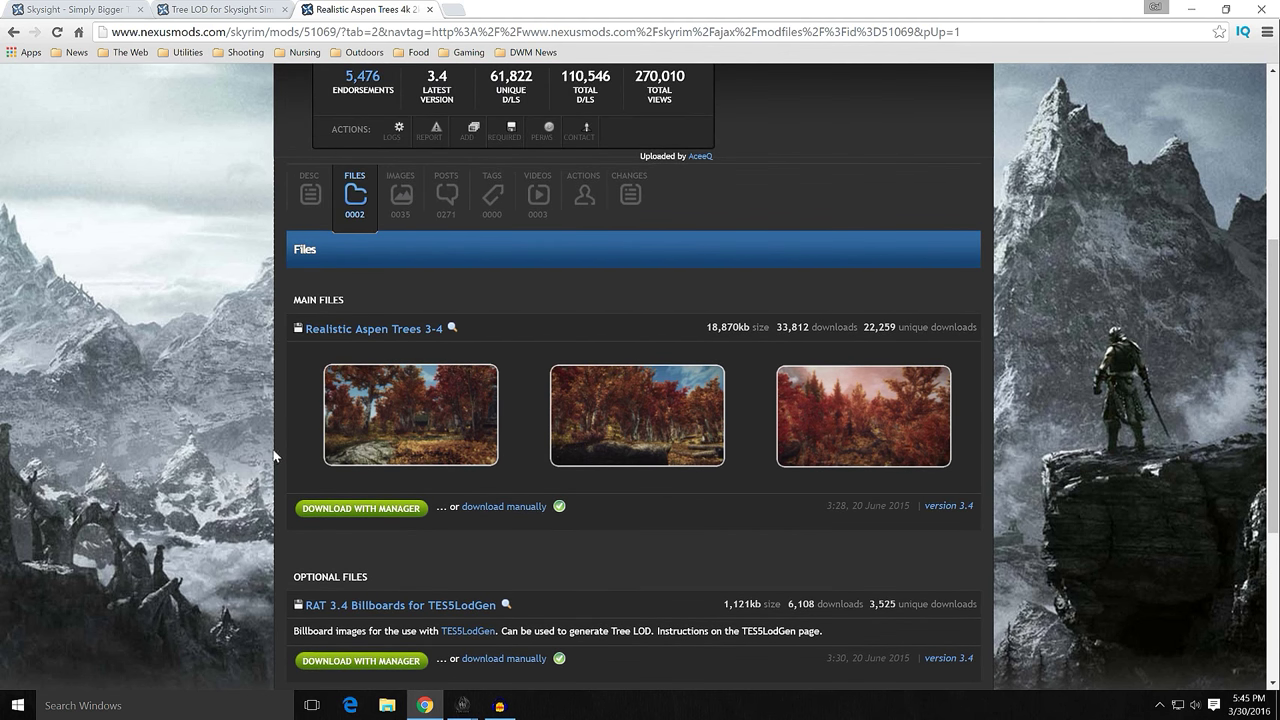
{"action": "scroll", "coordinate": [270, 444], "scroll_direction": "up", "scroll_amount": 2}
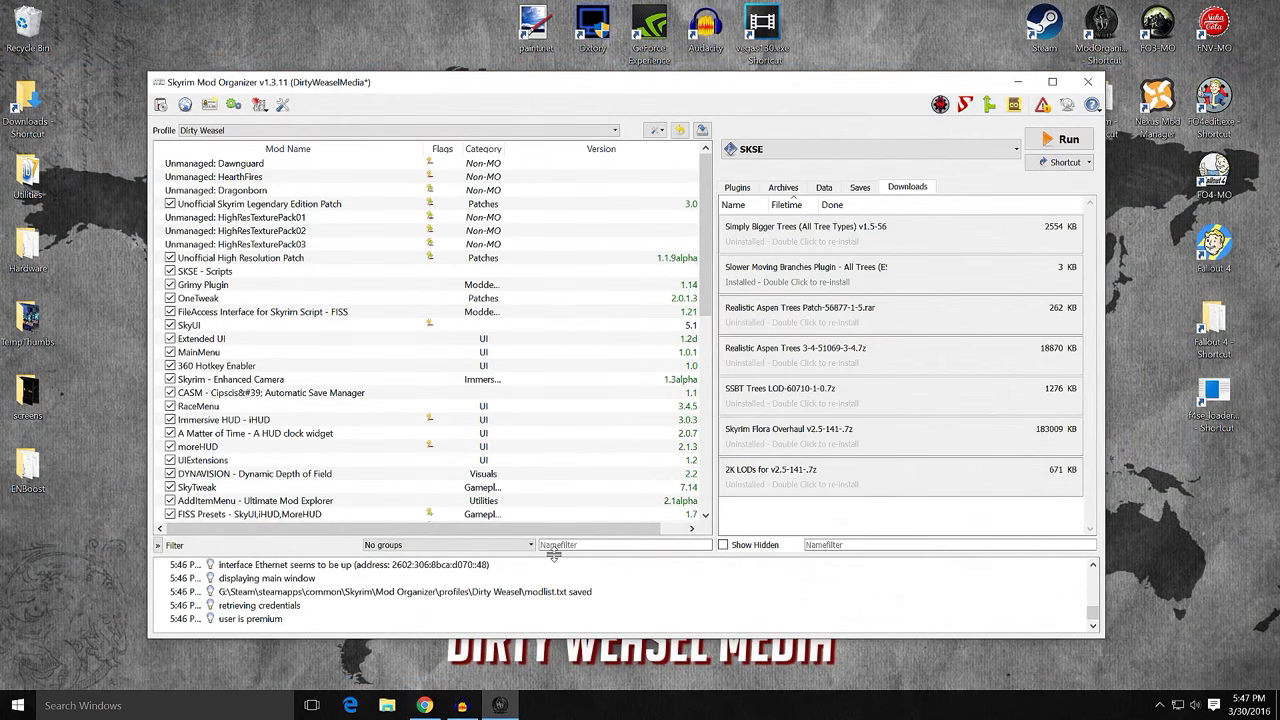
- Switch to Mod Organizer, start a manual install of the Simply Bigger Trees (All Tree Types) v1.5 download and inspect its tree meshes
{"action": "mouse_move", "coordinate": [705, 235]}
{"action": "left_mouse_down"}
{"action": "mouse_move", "coordinate": [701, 410]}
{"action": "mouse_move", "coordinate": [702, 222]}
{"action": "left_mouse_up"}
{"action": "double_click", "coordinate": [780, 236]}
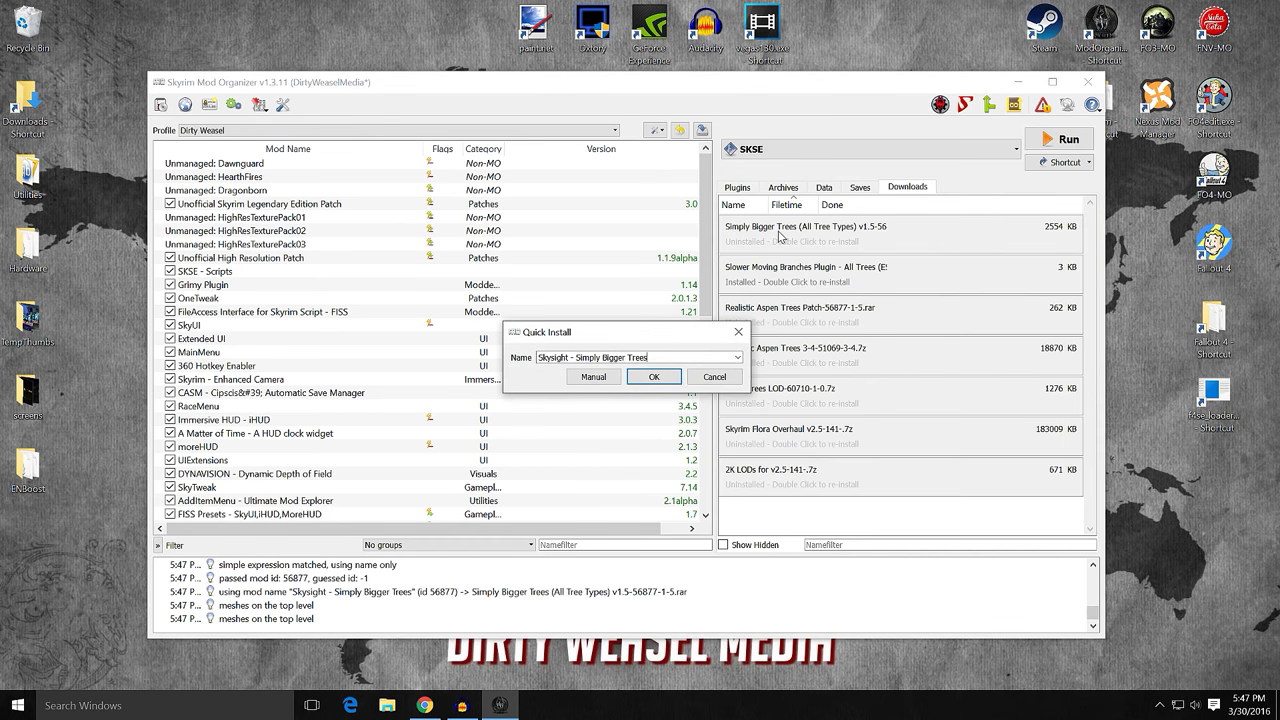
{"action": "left_click", "coordinate": [593, 377]}
{"action": "left_click", "coordinate": [532, 343]}
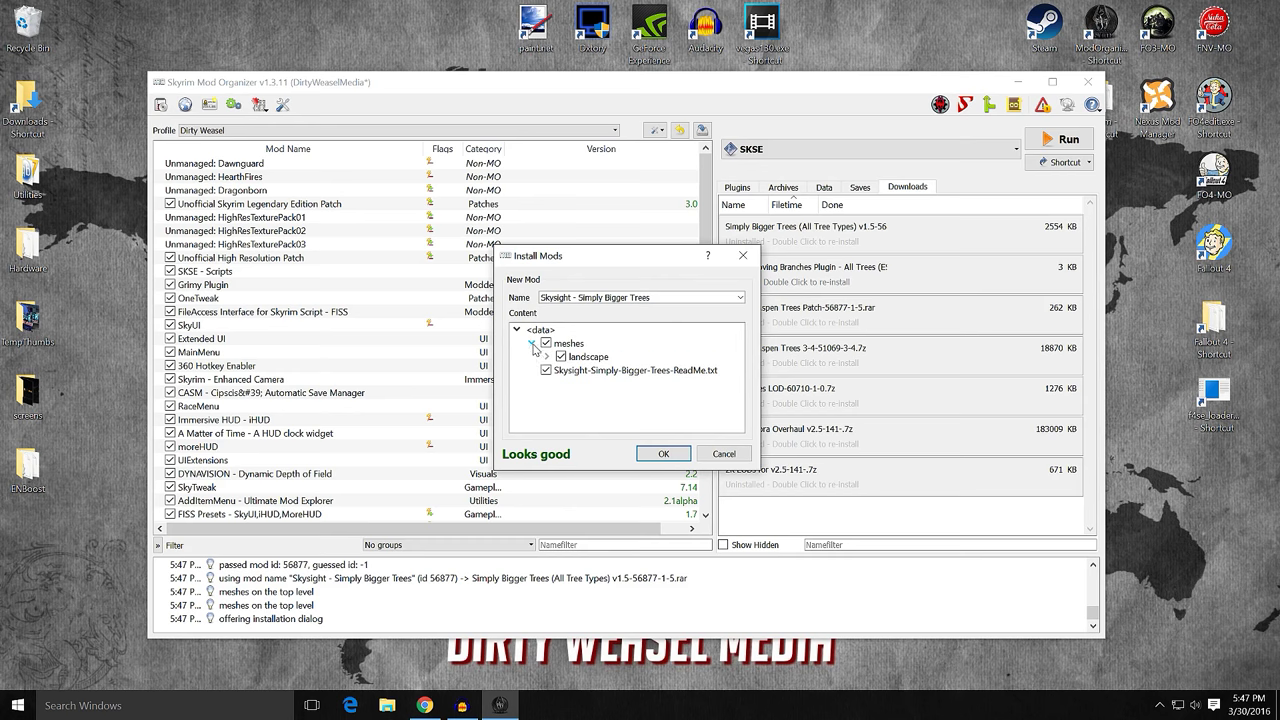
{"action": "left_click", "coordinate": [547, 356]}
{"action": "left_click", "coordinate": [560, 370]}
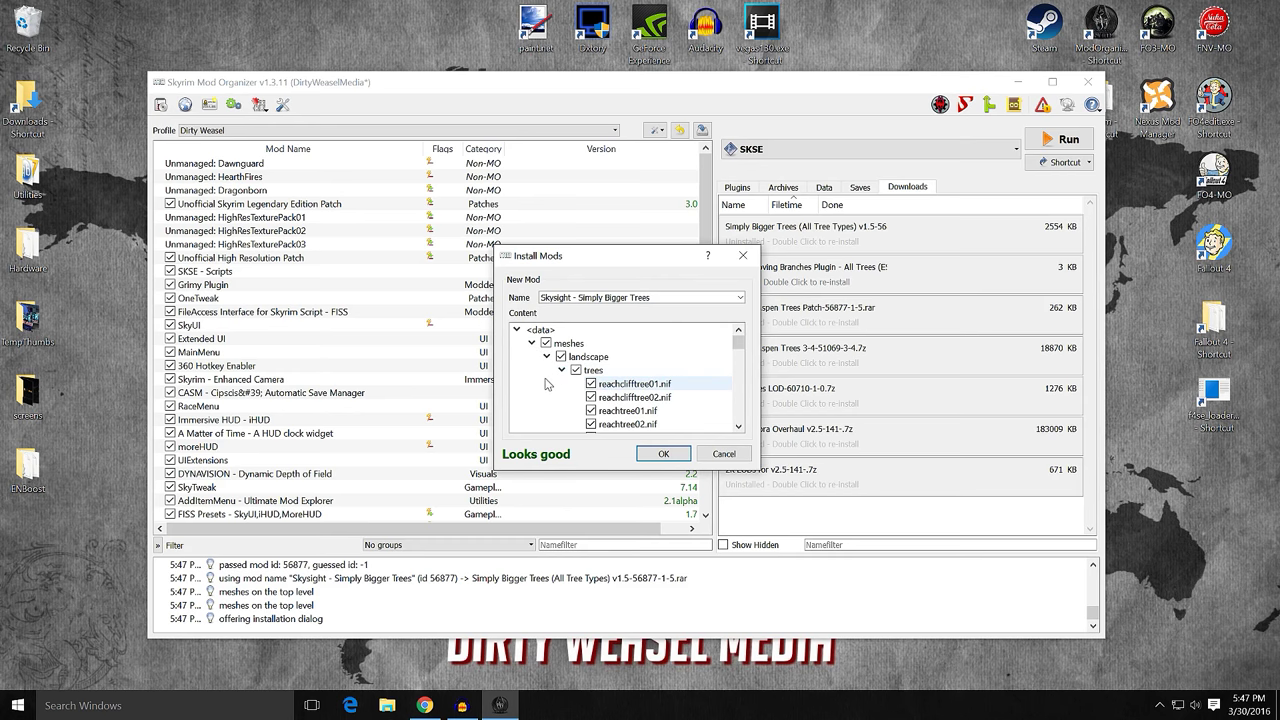
{"action": "left_click", "coordinate": [561, 370]}
{"action": "left_click", "coordinate": [547, 356]}
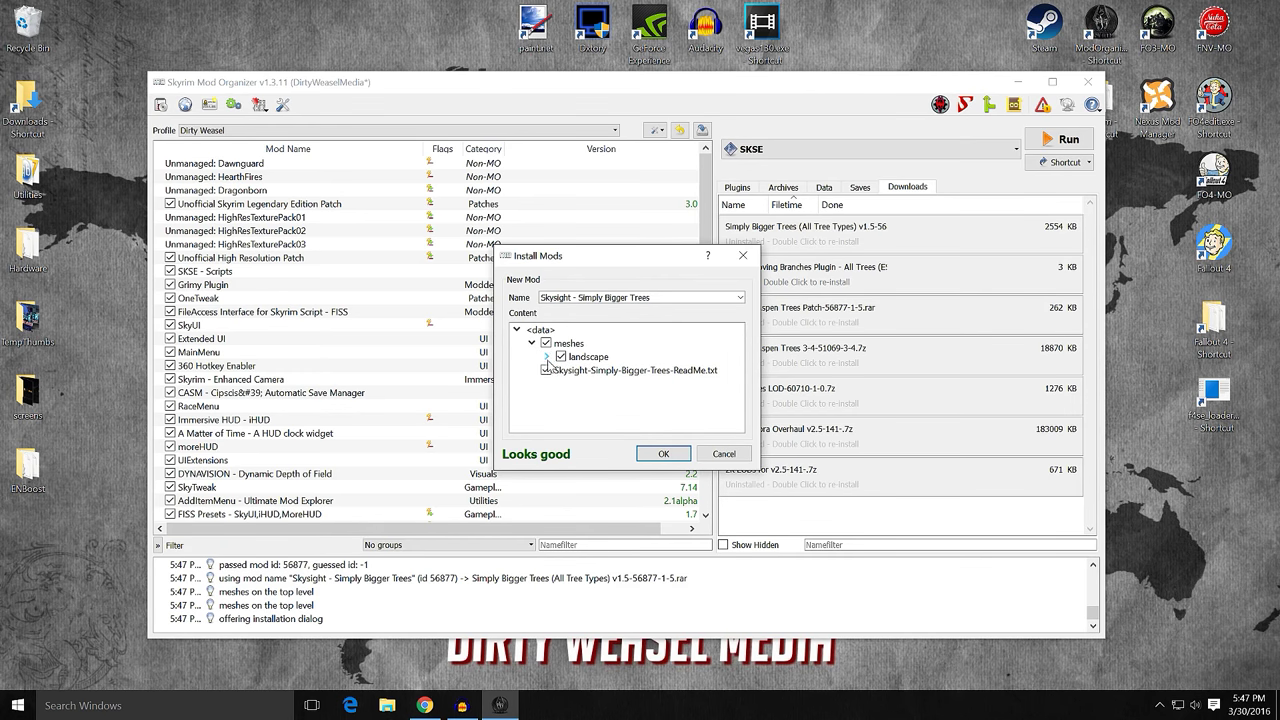
{"action": "left_click", "coordinate": [532, 343]}
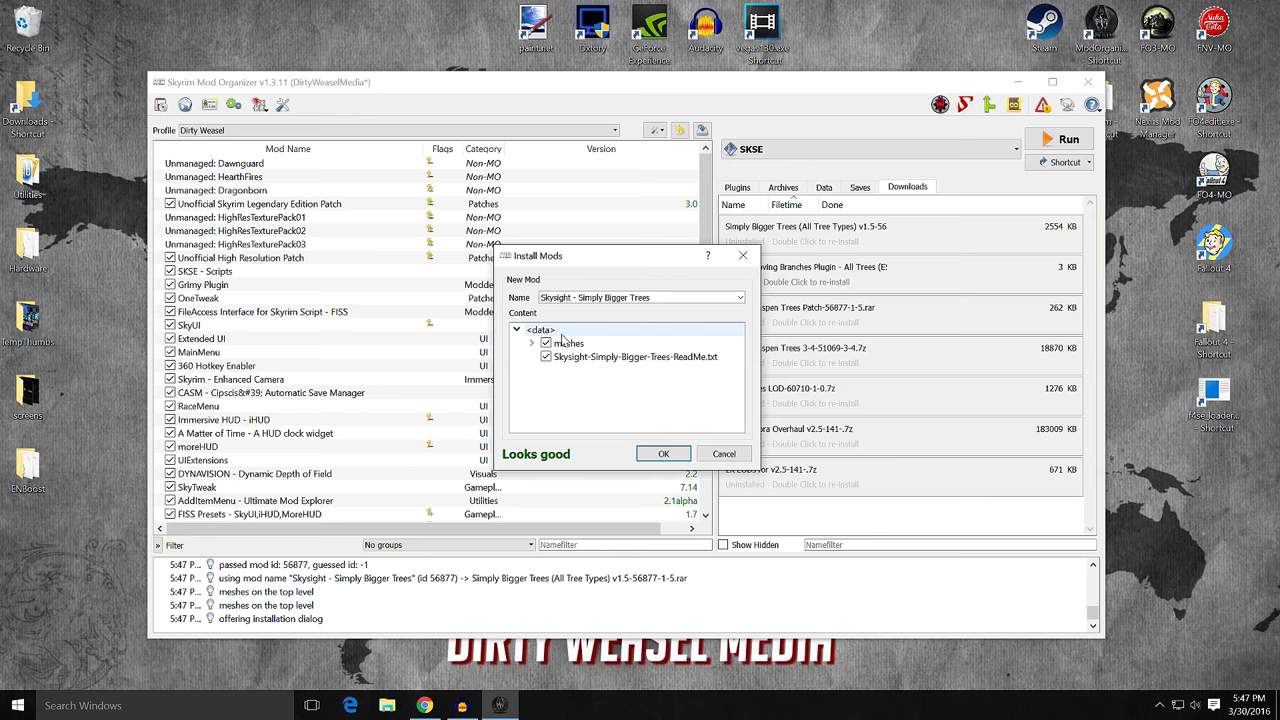
- Complete the installation of Skysight - Simply Bigger Trees with all its contents and enable it in the mod list
{"action": "left_click", "coordinate": [658, 454]}
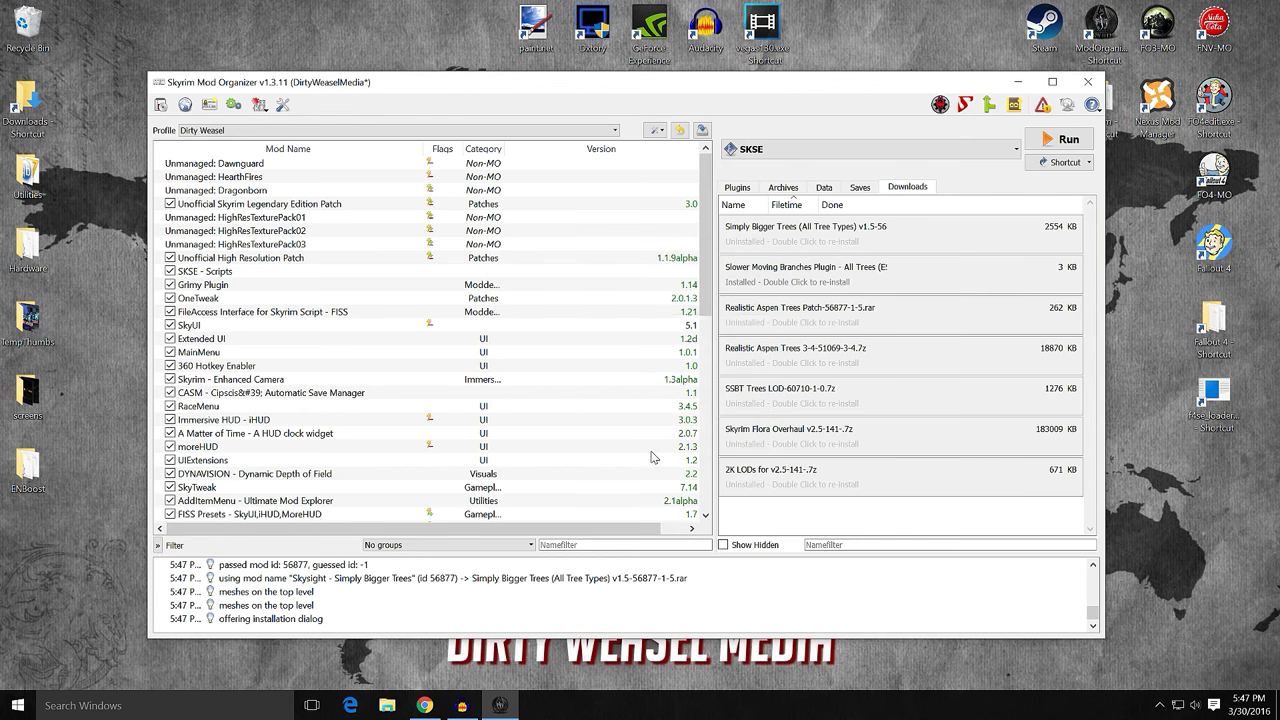
{"action": "left_click_drag", "start_coordinate": [705, 310], "coordinate": [700, 507]}
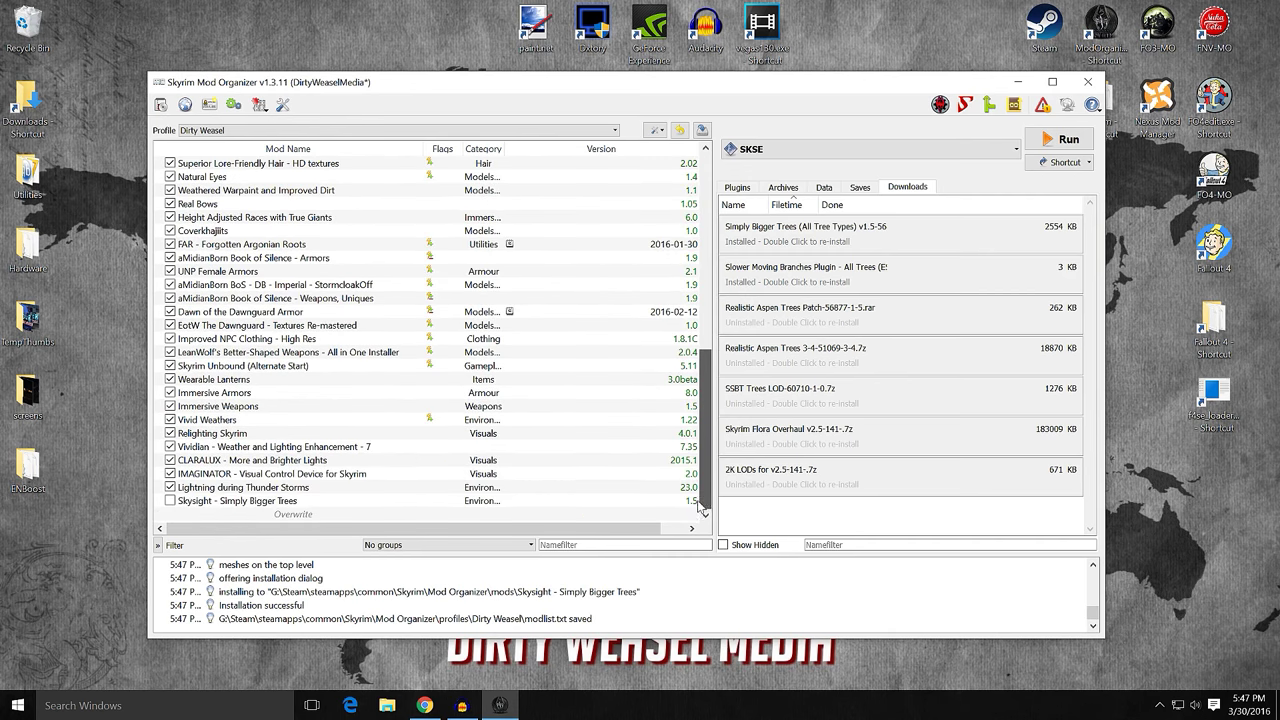
{"action": "left_click", "coordinate": [171, 501]}
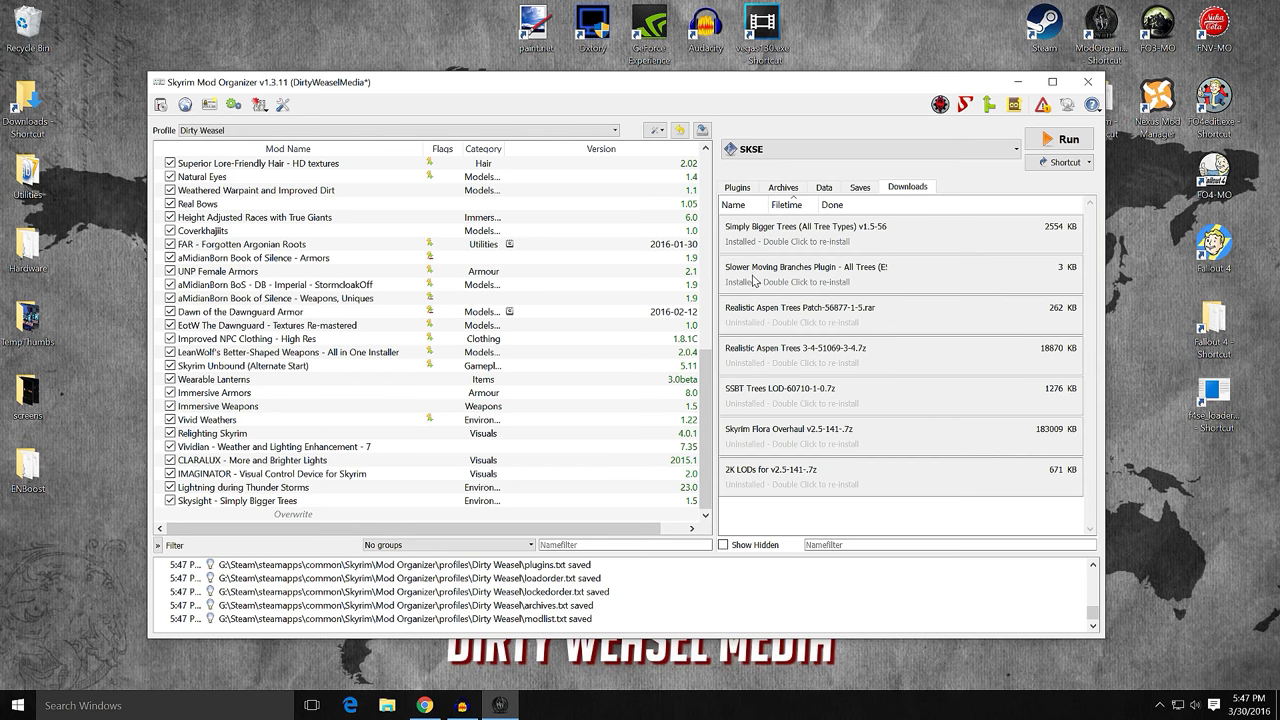
- Manually install the Slower Moving Branches Plugin - All Trees download without its ReadMe, merging it into Skysight - Simply Bigger Trees
{"action": "mouse_move", "coordinate": [813, 279]}
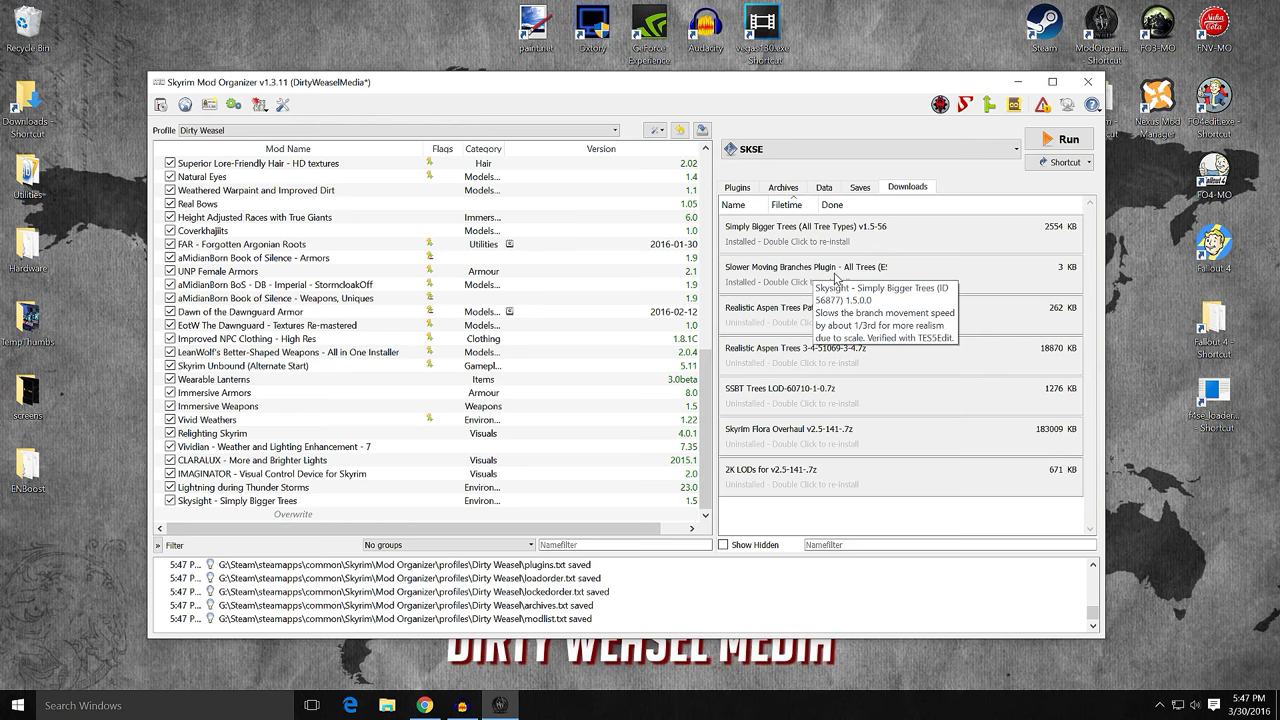
{"action": "double_click", "coordinate": [835, 279]}
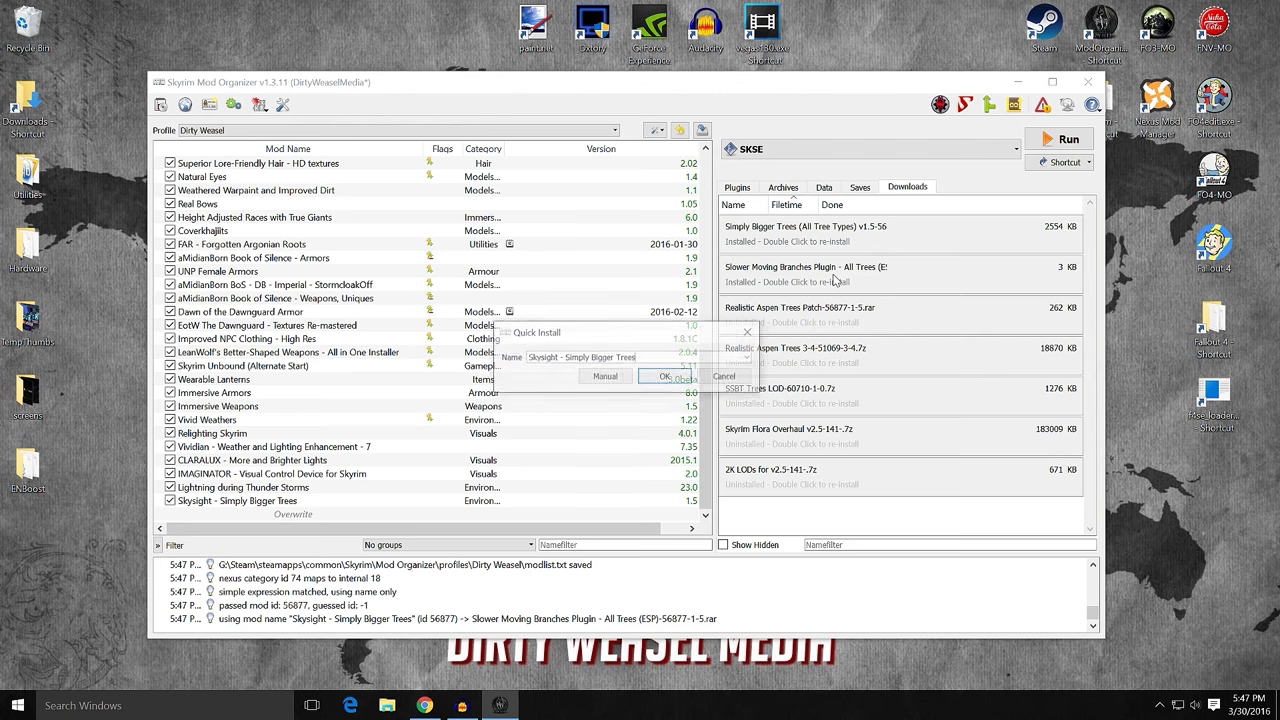
{"action": "left_click", "coordinate": [604, 376]}
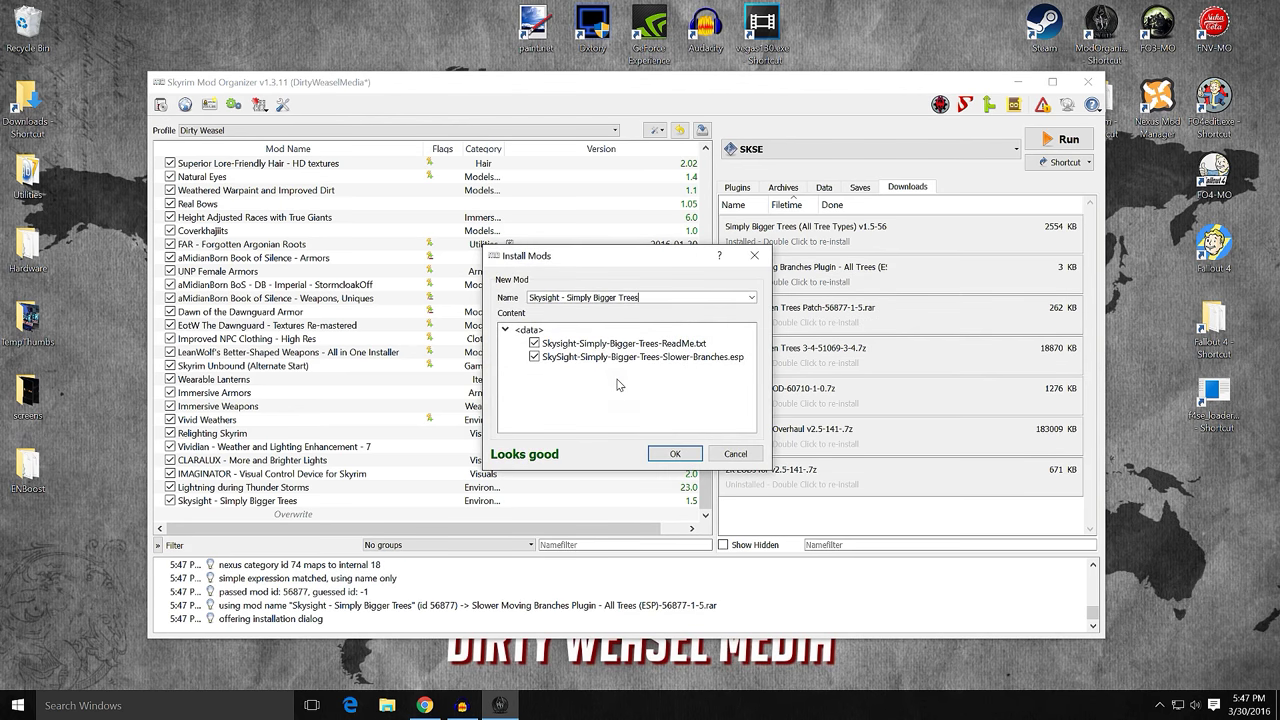
{"action": "left_click", "coordinate": [534, 344]}
{"action": "left_click", "coordinate": [674, 454]}
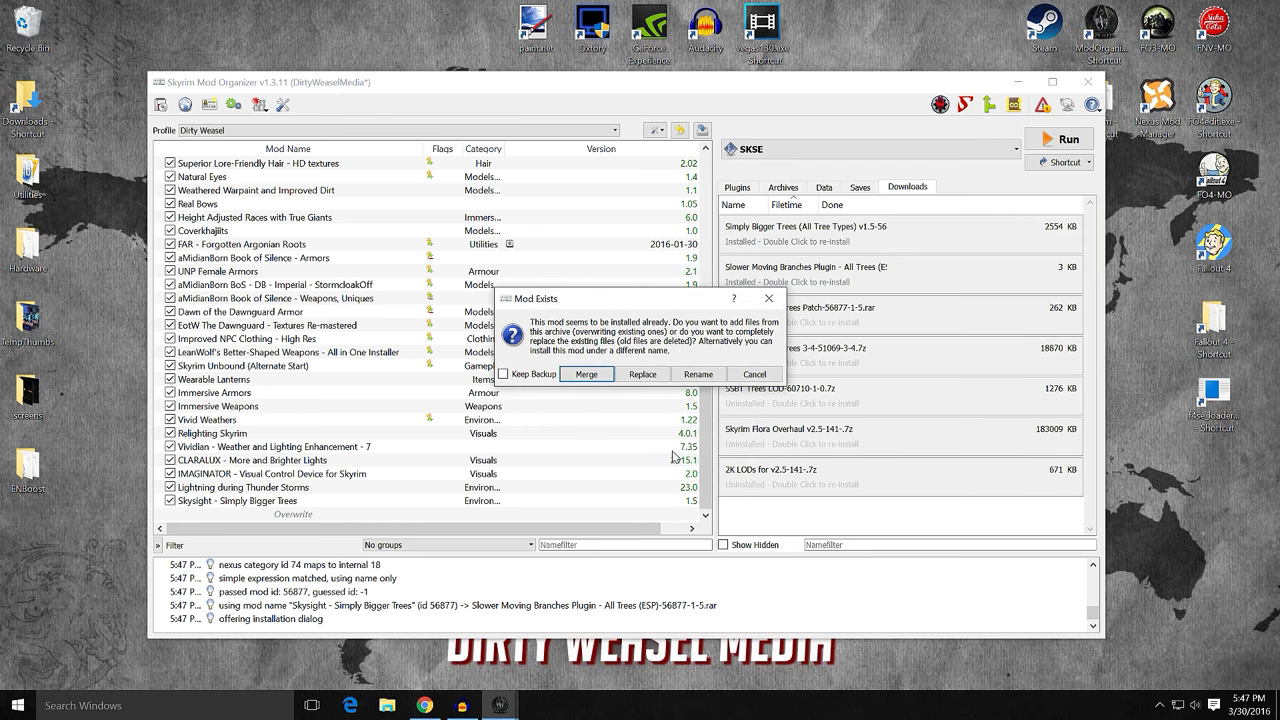
{"action": "left_click", "coordinate": [603, 378]}
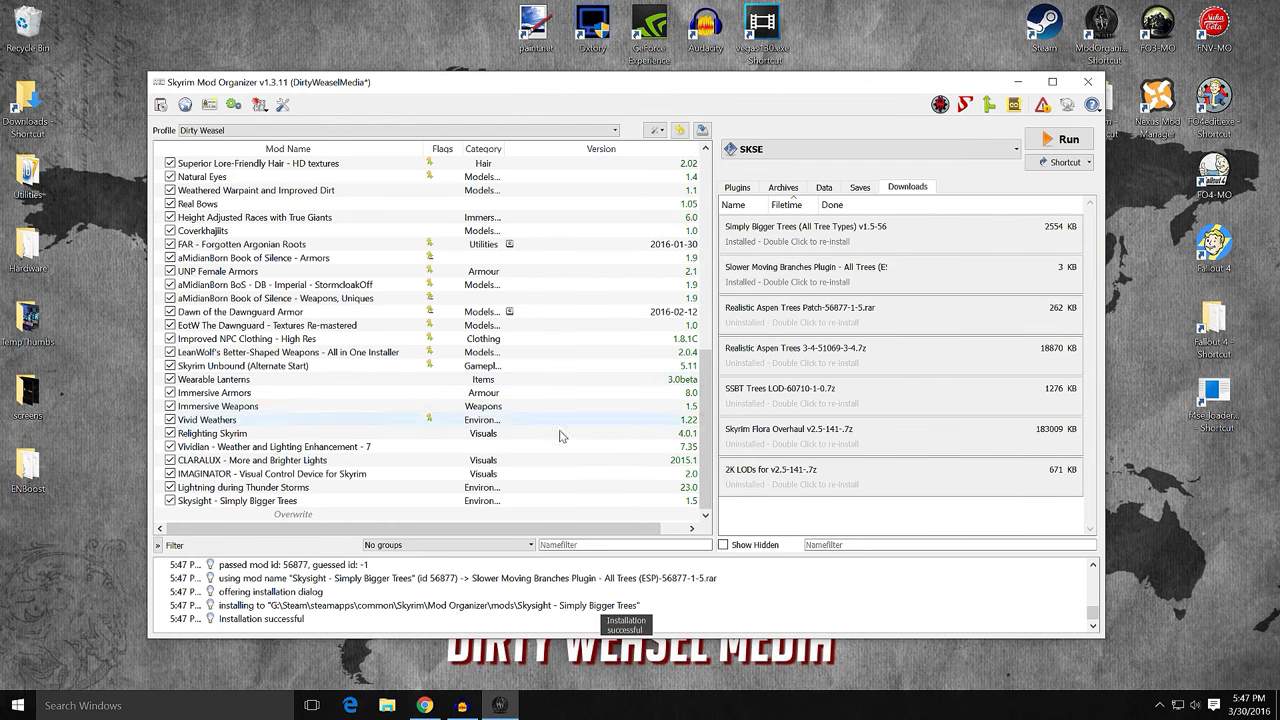
- Check the optional and available ESPs of Skysight - Simply Bigger Trees and activate the SkySight-Simply-Bigger-Trees-Slower-Branches.esp plugin
{"action": "double_click", "coordinate": [400, 500]}
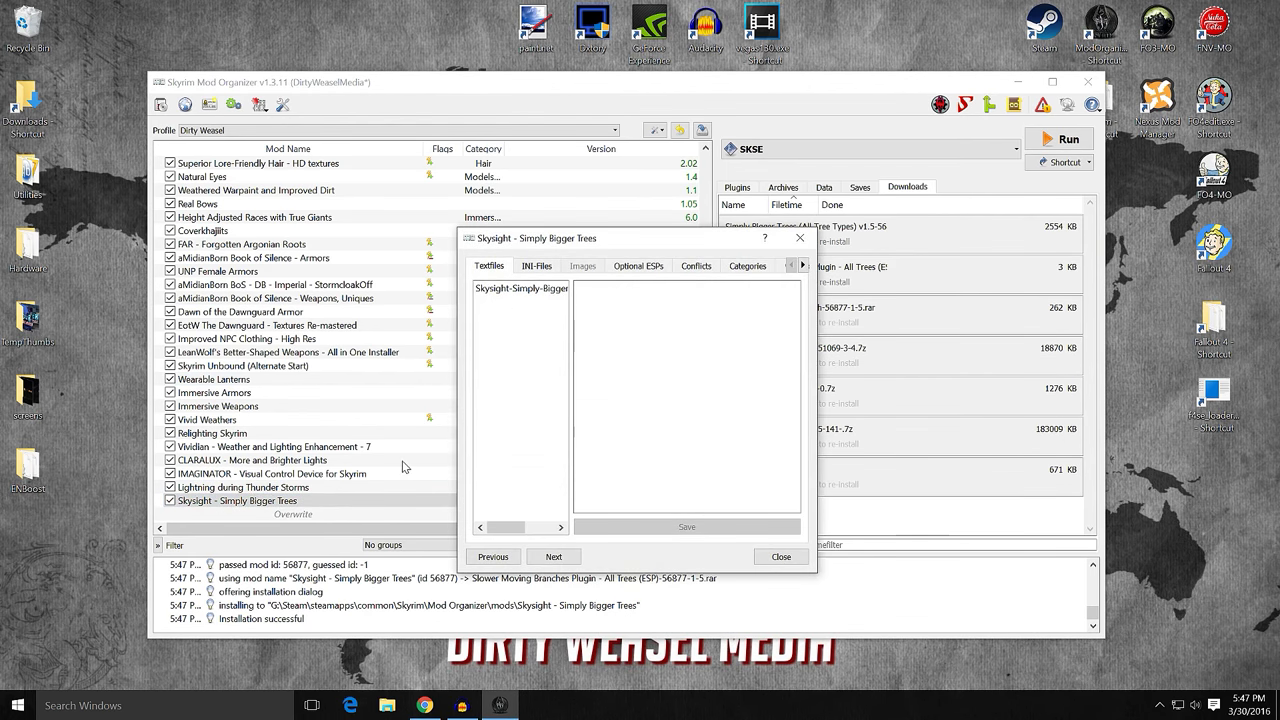
{"action": "left_click", "coordinate": [615, 268]}
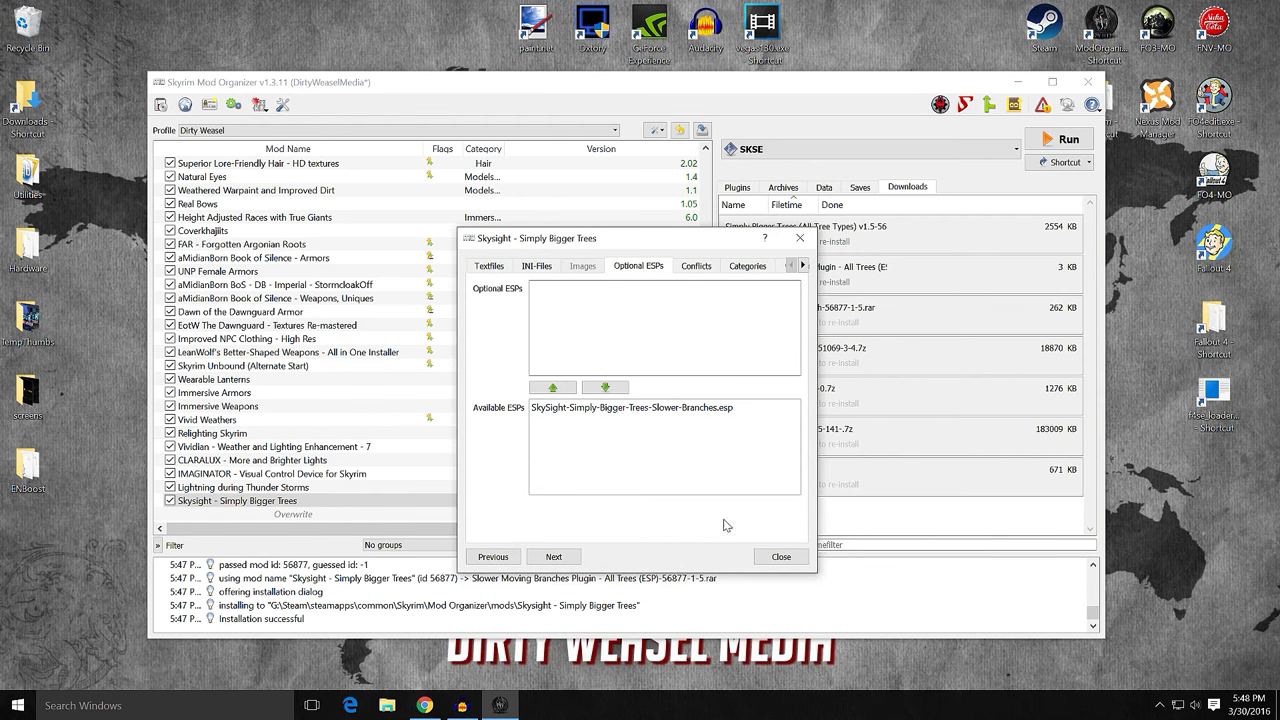
{"action": "left_click", "coordinate": [779, 559]}
{"action": "left_click", "coordinate": [737, 187]}
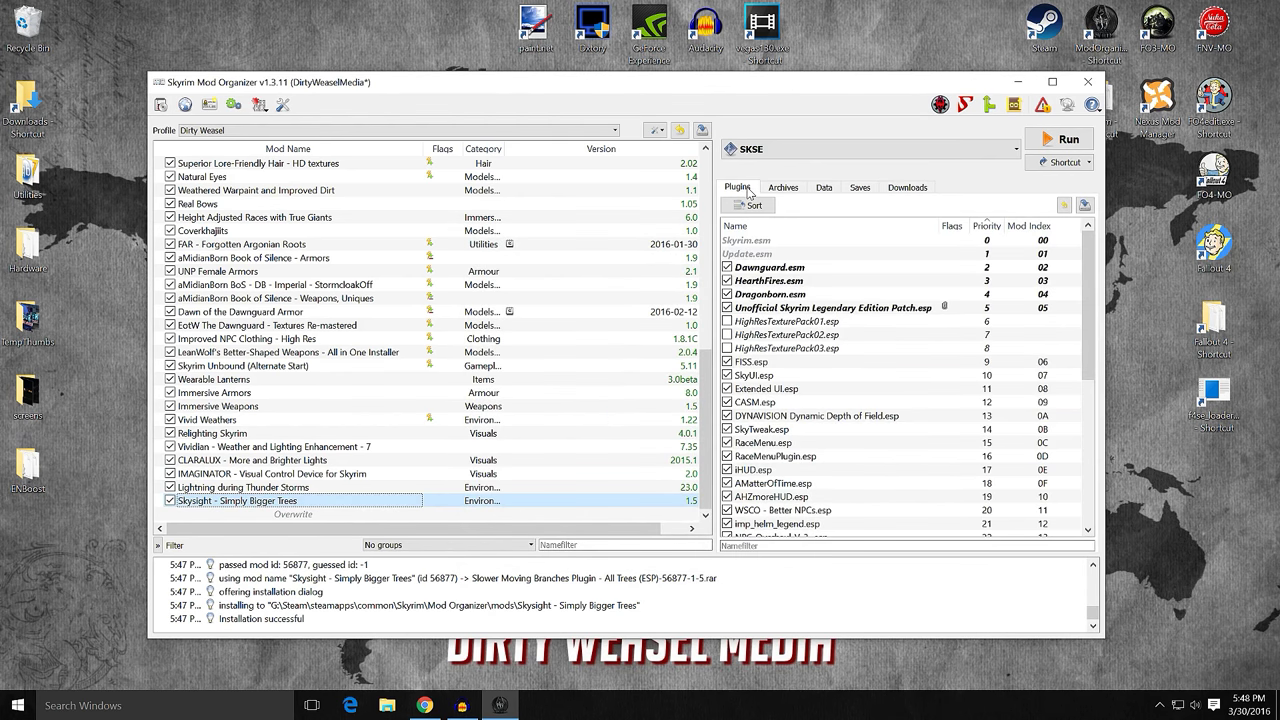
{"action": "scroll", "coordinate": [905, 461], "scroll_direction": "down", "scroll_amount": 7}
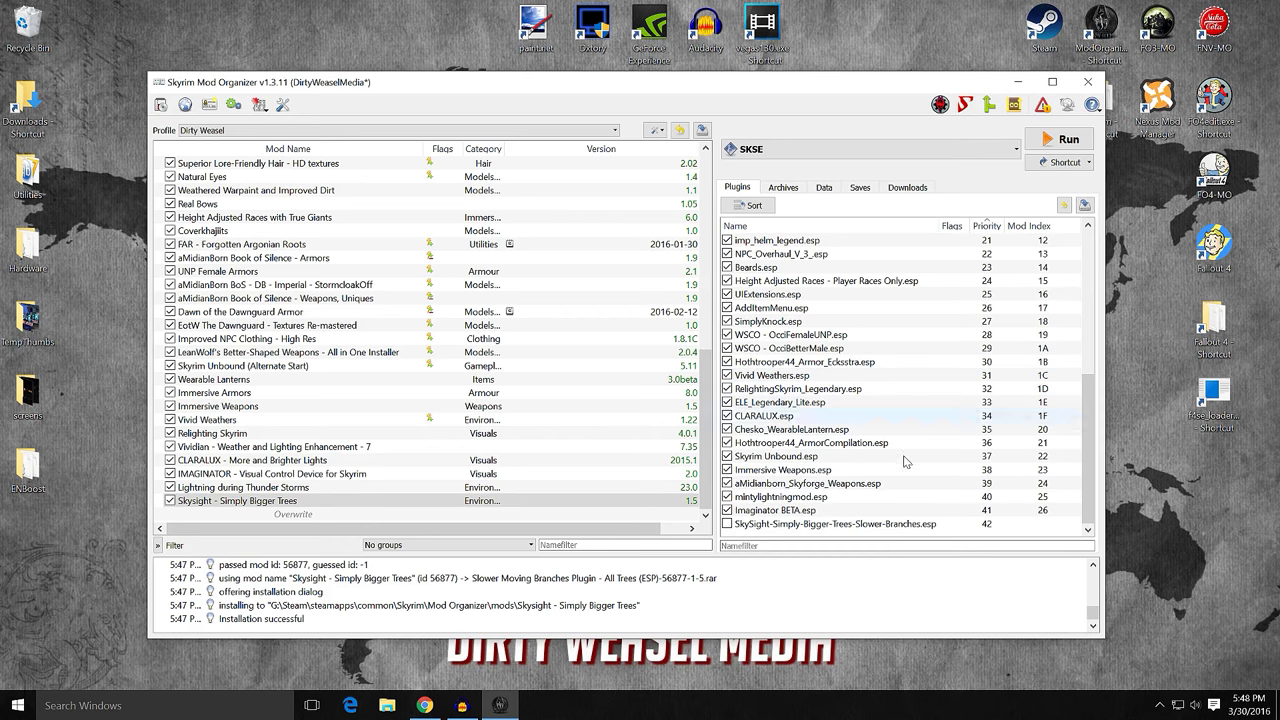
{"action": "left_click", "coordinate": [727, 524]}
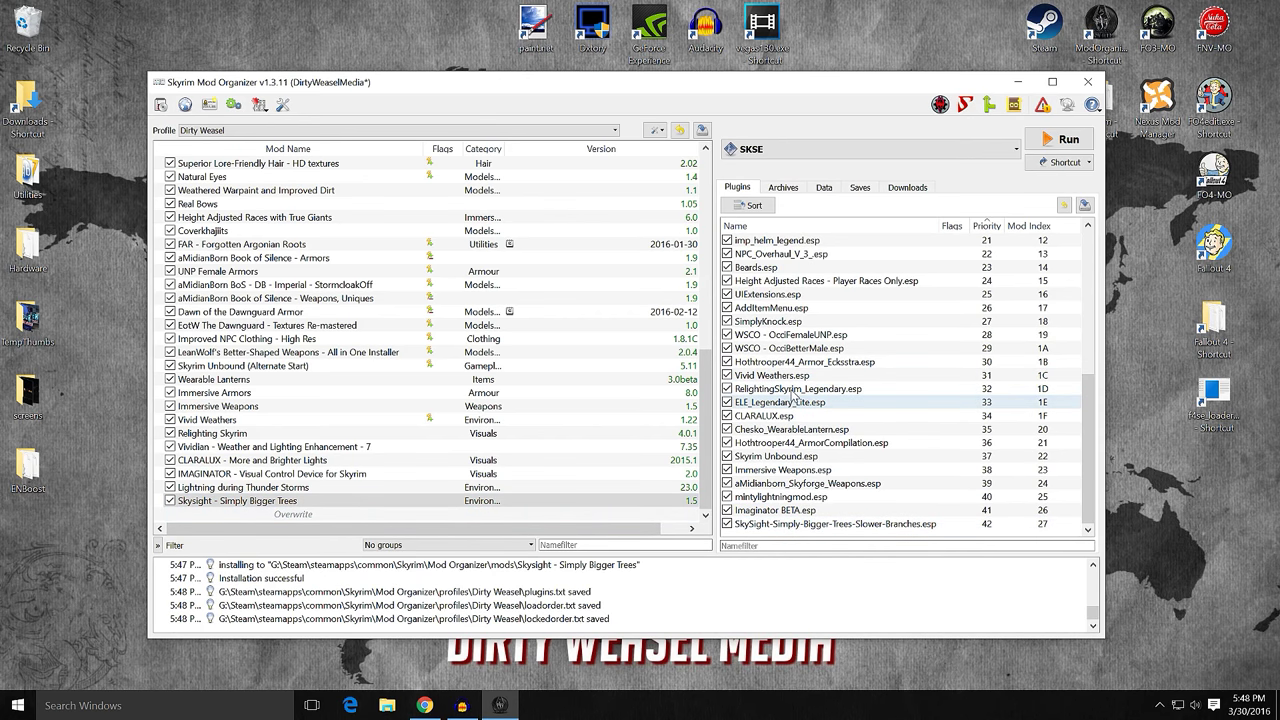
- Manually install the SSBT Trees LOD download as Tree LOD for Skysight Simply Bigger Trees with its meshes and textures, and enable it
{"action": "left_click", "coordinate": [899, 189]}
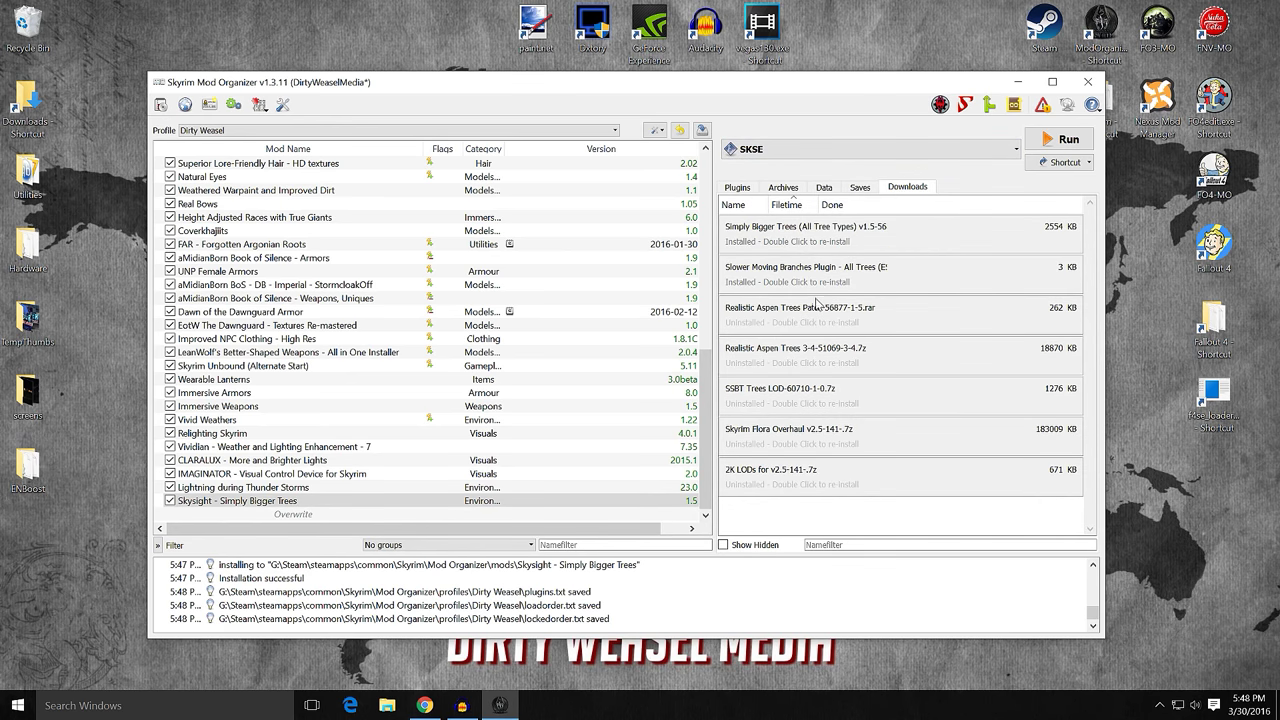
{"action": "mouse_move", "coordinate": [787, 326]}
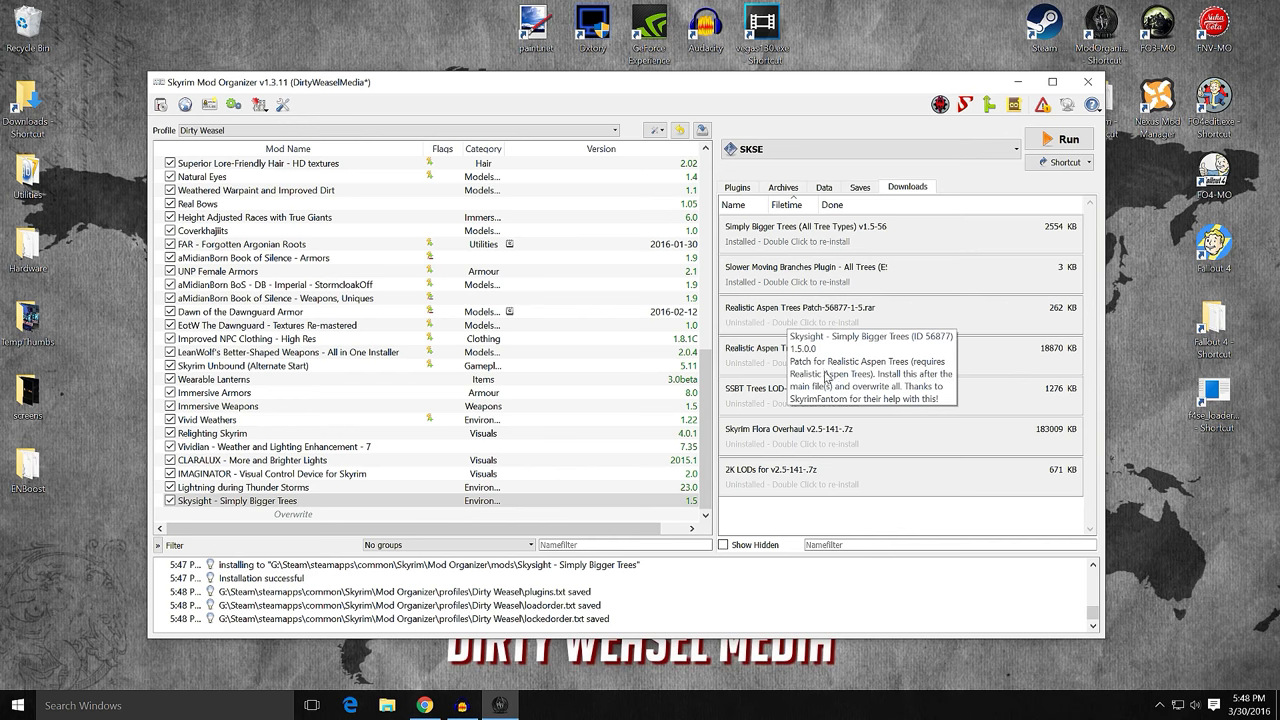
{"action": "mouse_move", "coordinate": [846, 408]}
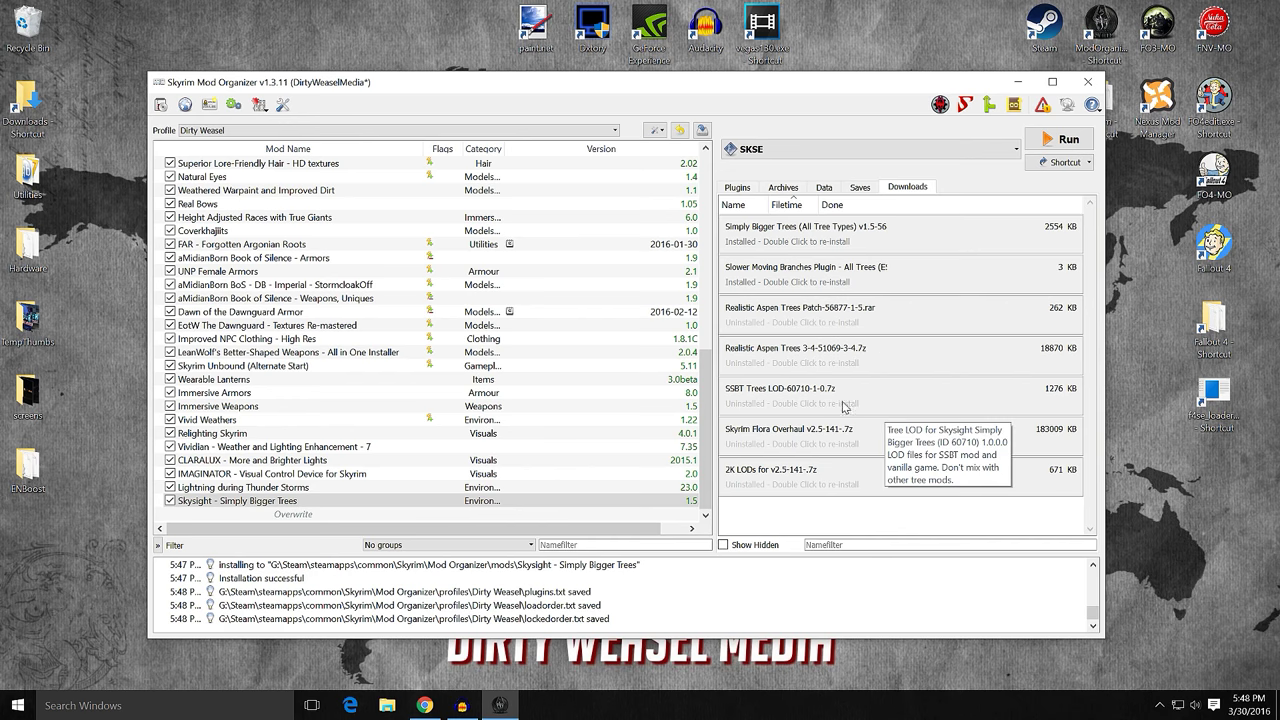
{"action": "double_click", "coordinate": [772, 400]}
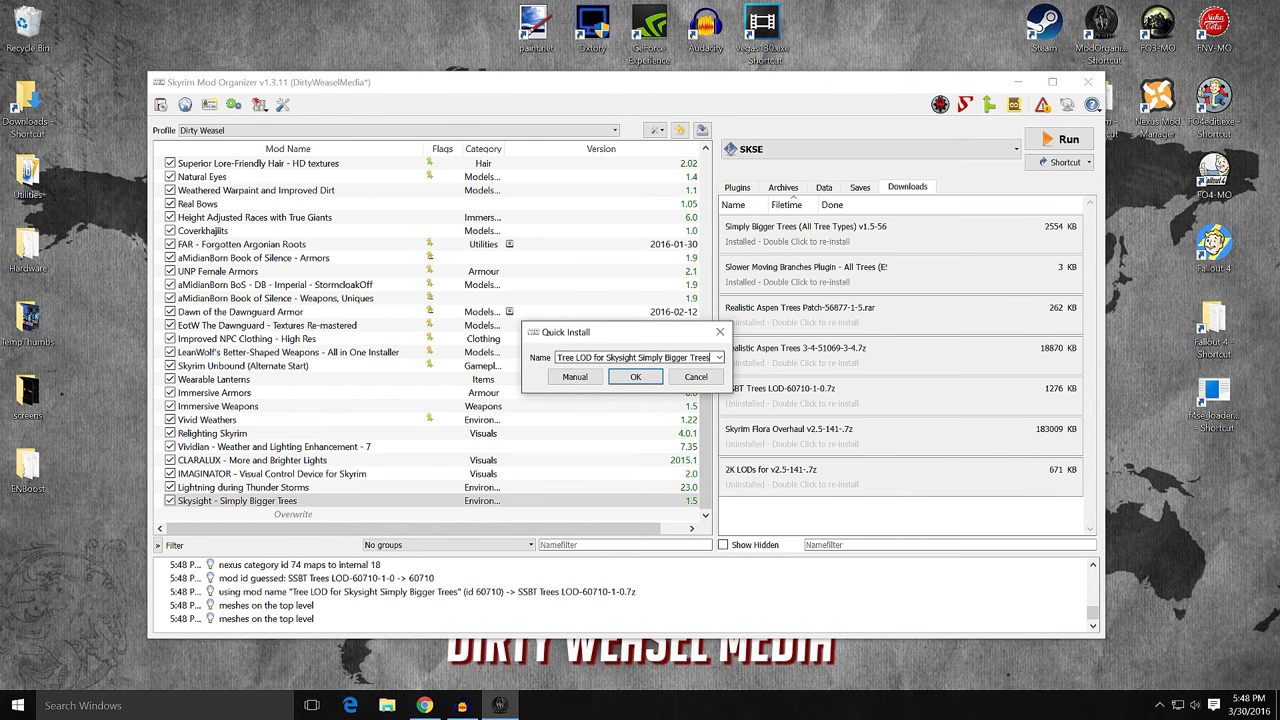
{"action": "left_click", "coordinate": [574, 377]}
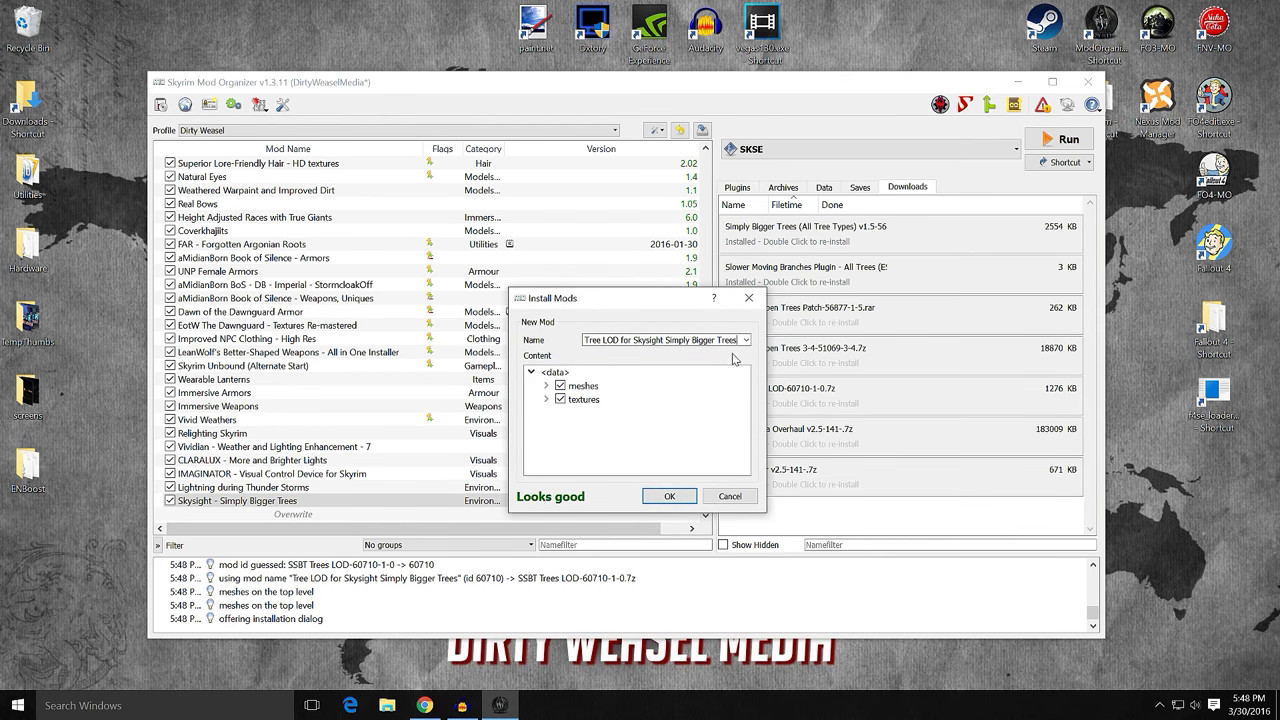
{"action": "left_click_drag", "start_coordinate": [766, 350], "coordinate": [904, 350]}
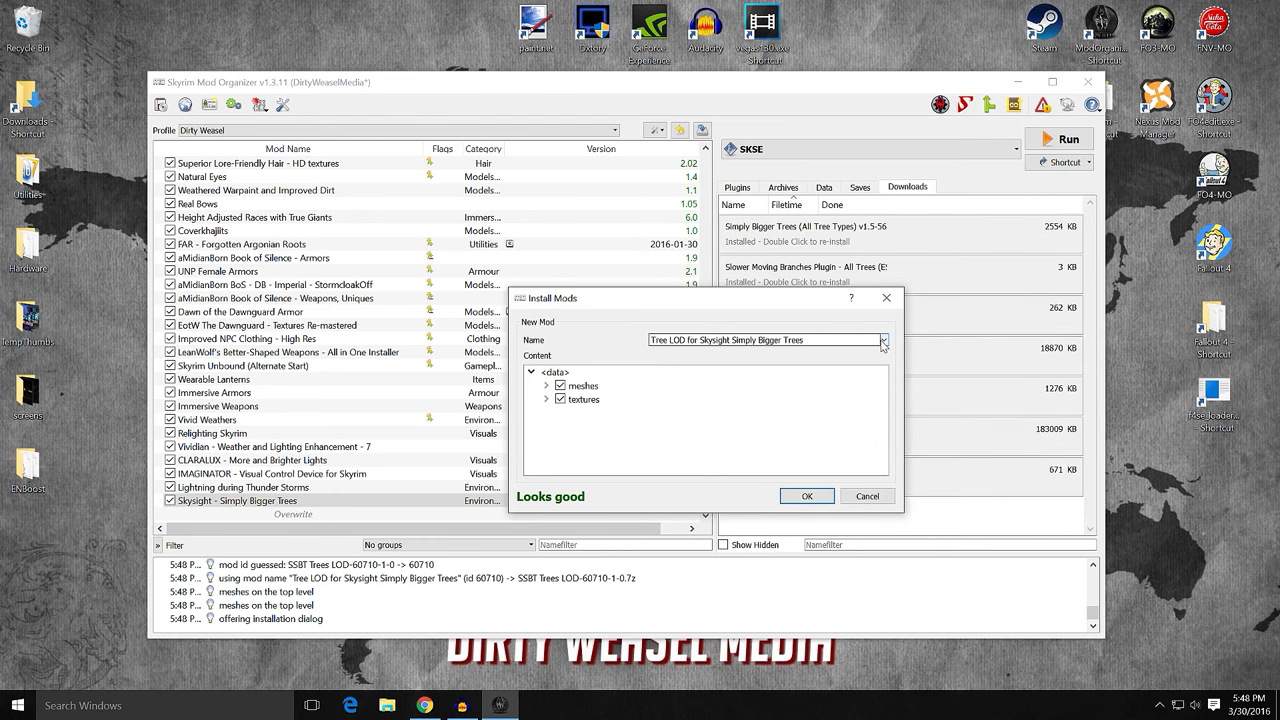
{"action": "left_click", "coordinate": [883, 341]}
{"action": "left_click", "coordinate": [883, 341]}
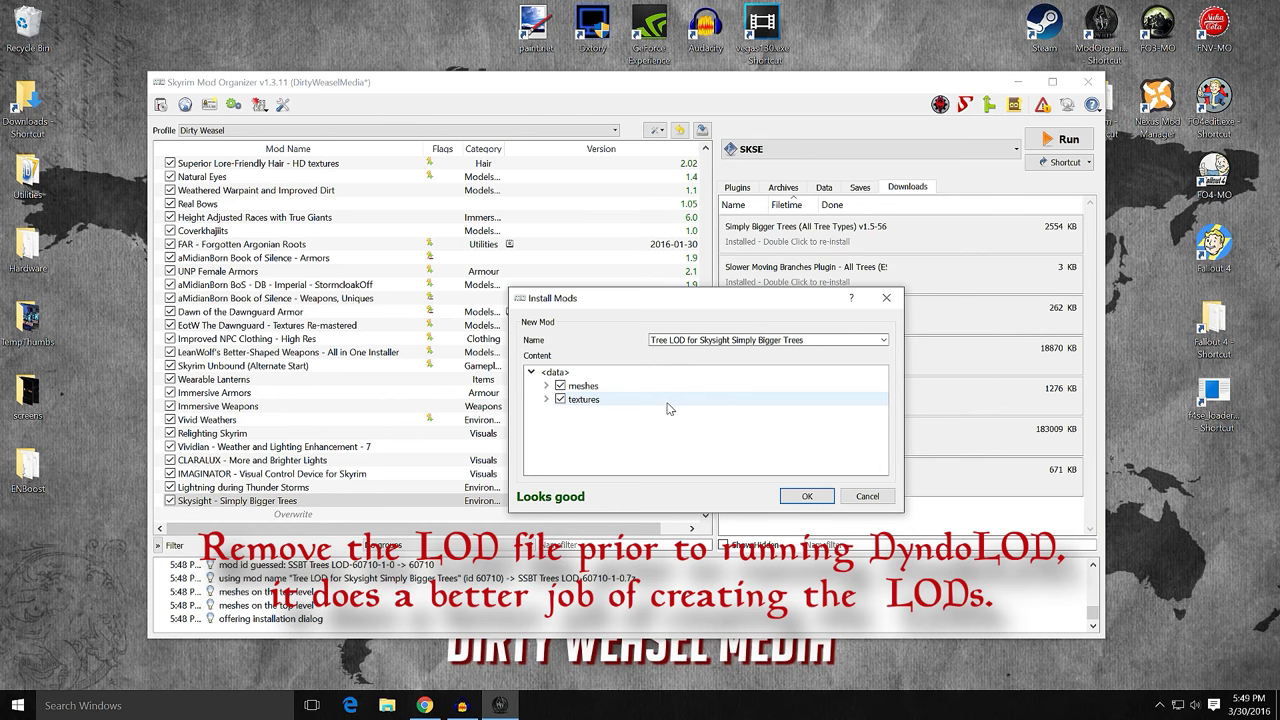
{"action": "left_click", "coordinate": [803, 497]}
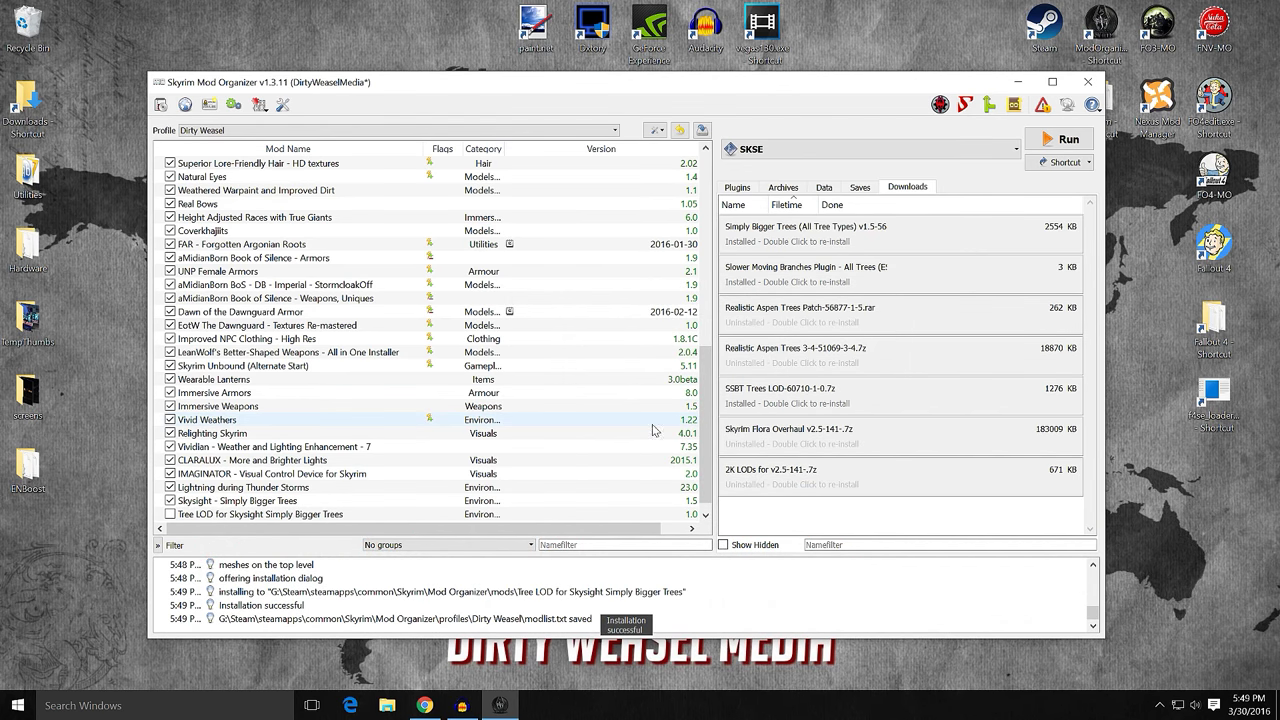
{"action": "left_click", "coordinate": [170, 514]}
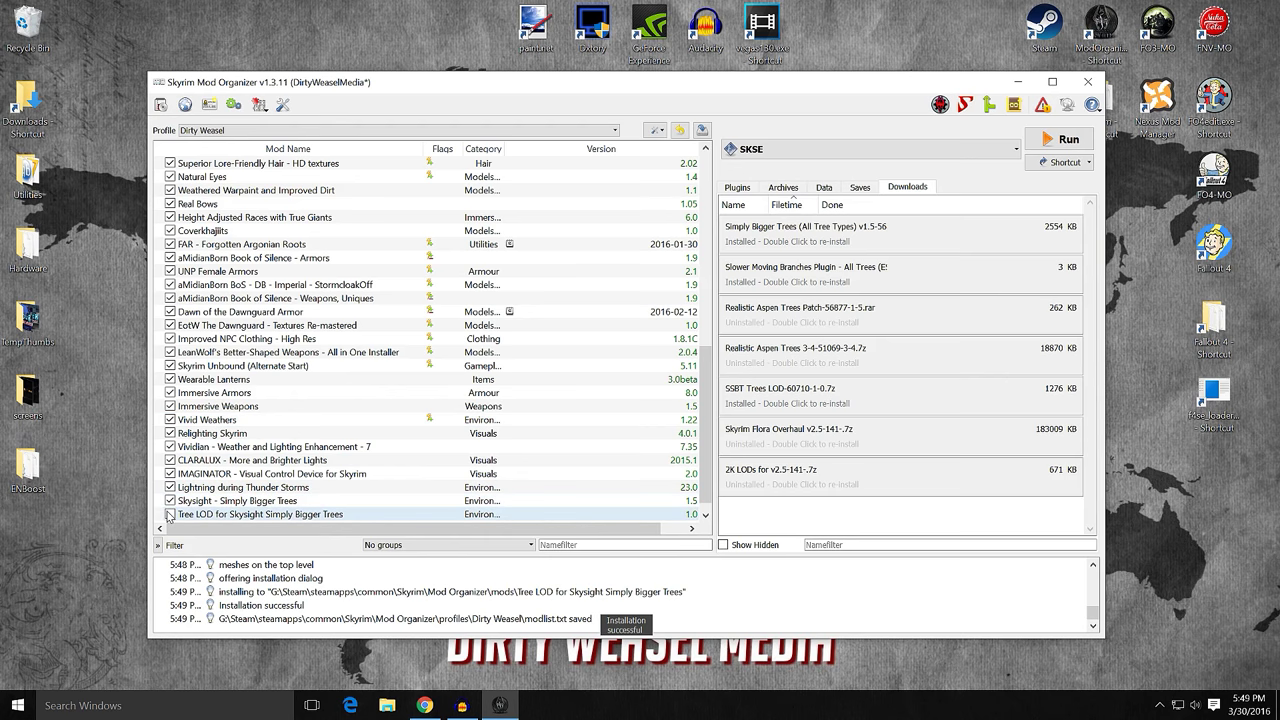
{"action": "left_click", "coordinate": [353, 516]}
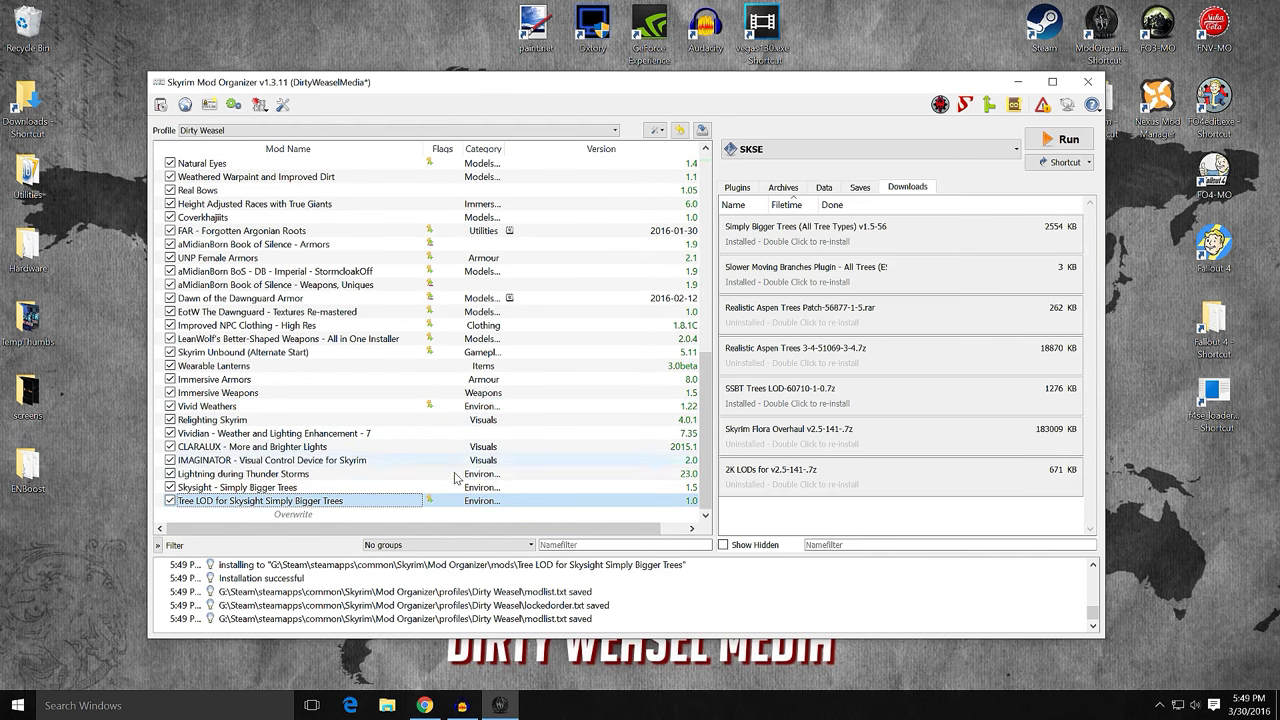
- Refresh the mod list and look through the load order down to the newly installed tree mods
{"action": "right_click", "coordinate": [398, 483]}
{"action": "mouse_move", "coordinate": [420, 491]}
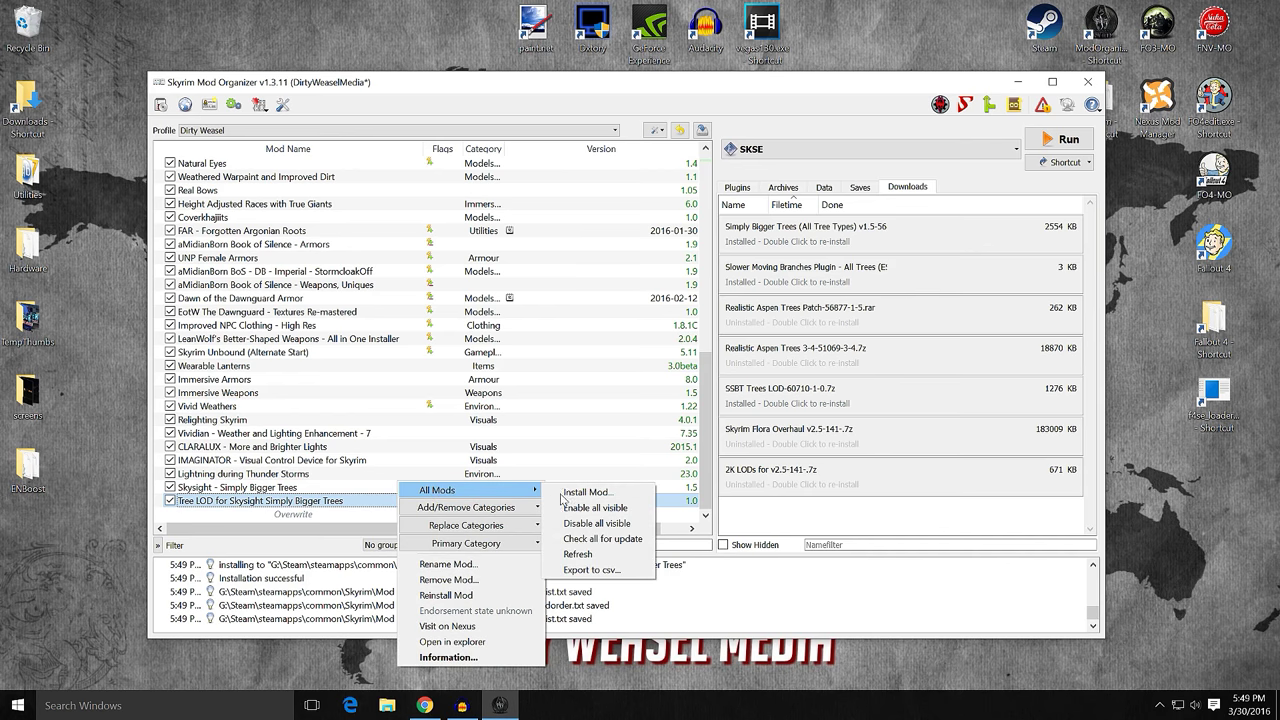
{"action": "left_click", "coordinate": [577, 554]}
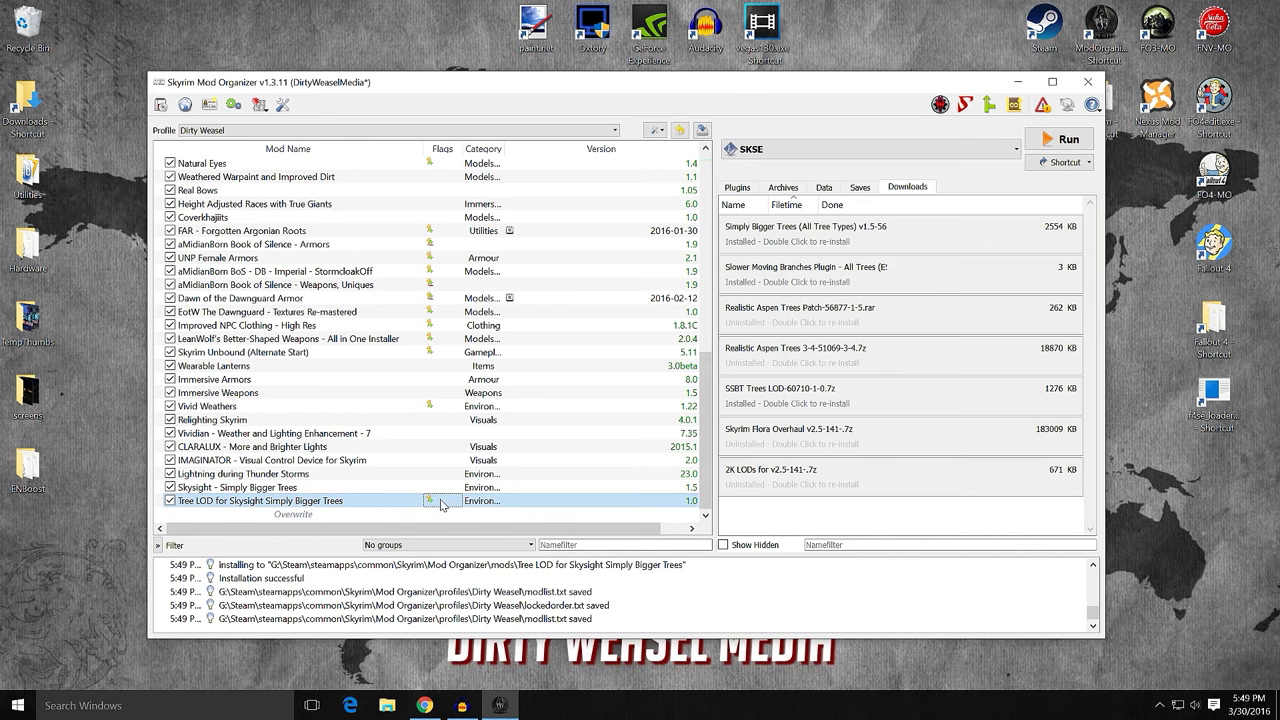
{"action": "scroll", "coordinate": [500, 440], "scroll_direction": "up", "scroll_amount": 15}
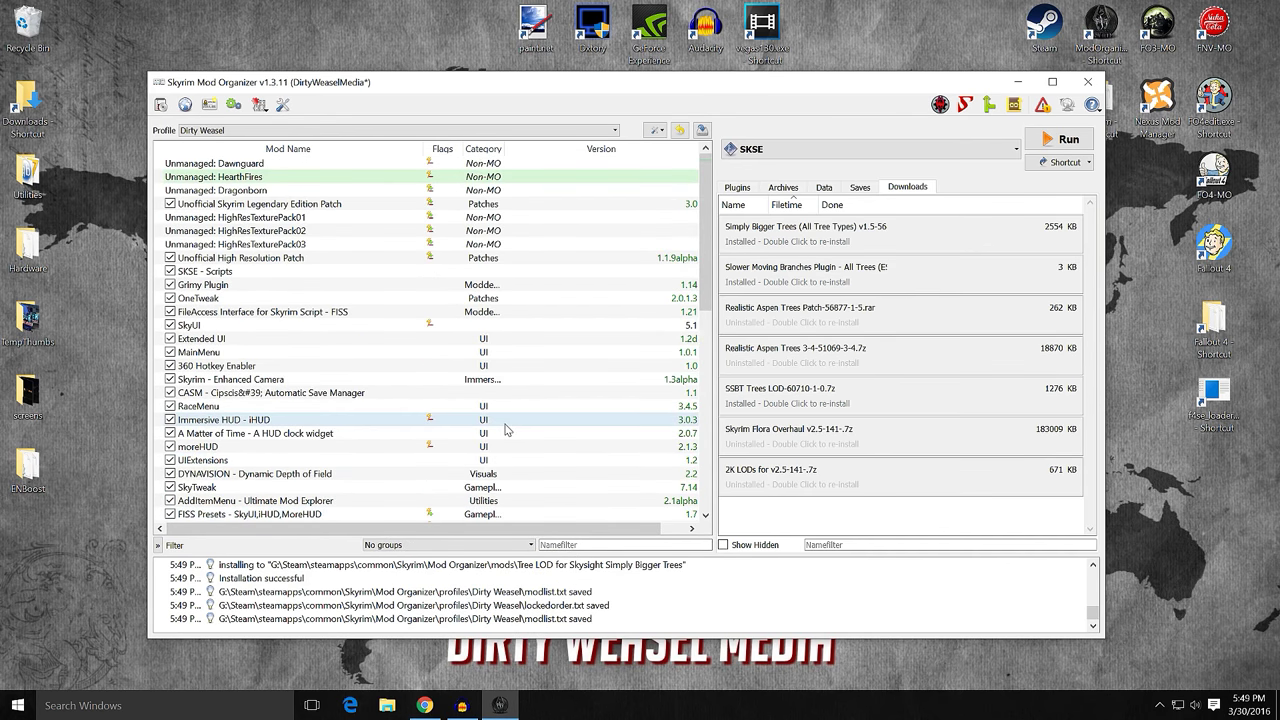
{"action": "scroll", "coordinate": [442, 338], "scroll_direction": "down", "scroll_amount": 12}
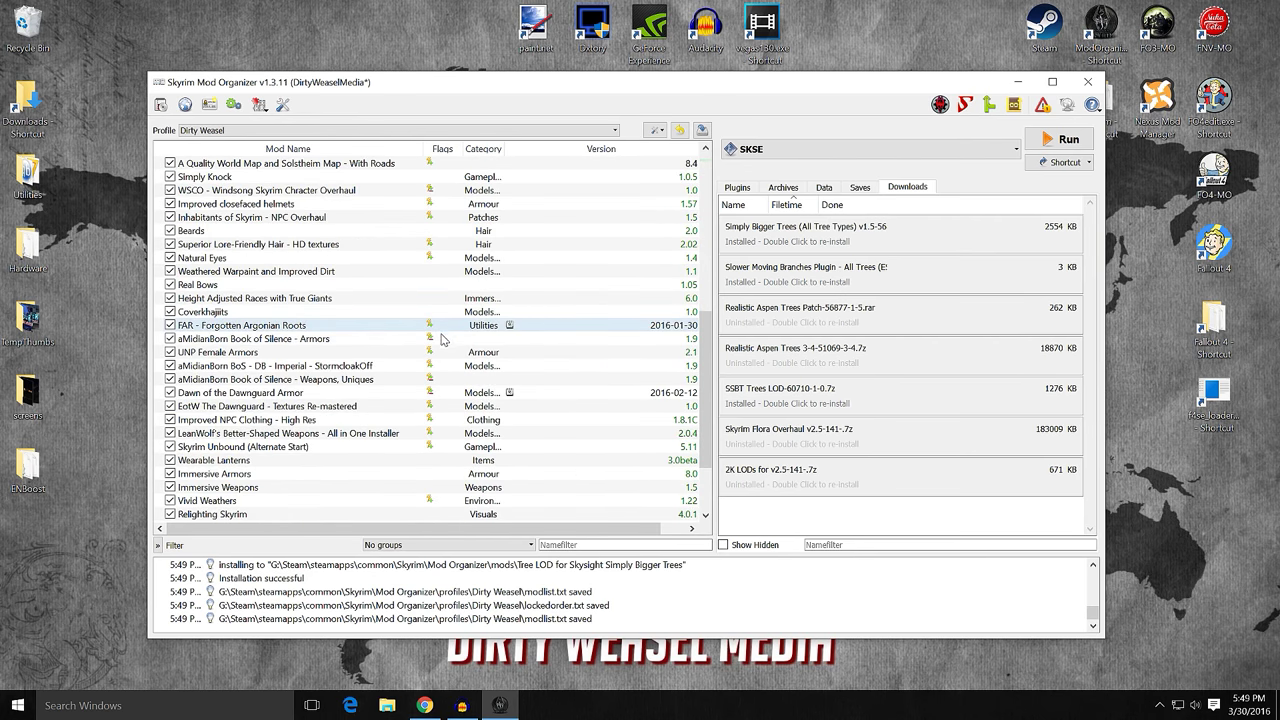
{"action": "scroll", "coordinate": [442, 338], "scroll_direction": "down", "scroll_amount": 3}
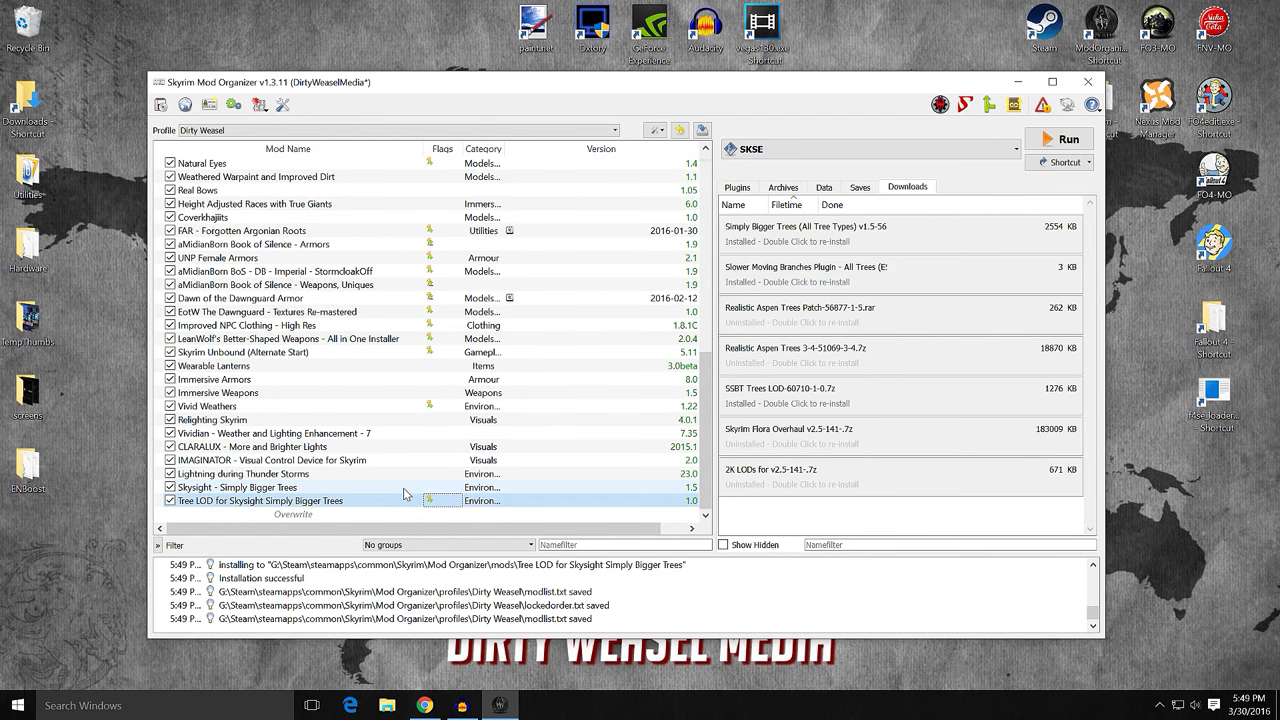
- Remove the installed Simply Bigger Trees, Slower Moving Branches Plugin and SSBT Trees LOD entries from the downloads view
{"action": "right_click", "coordinate": [818, 244]}
{"action": "left_click", "coordinate": [846, 281]}
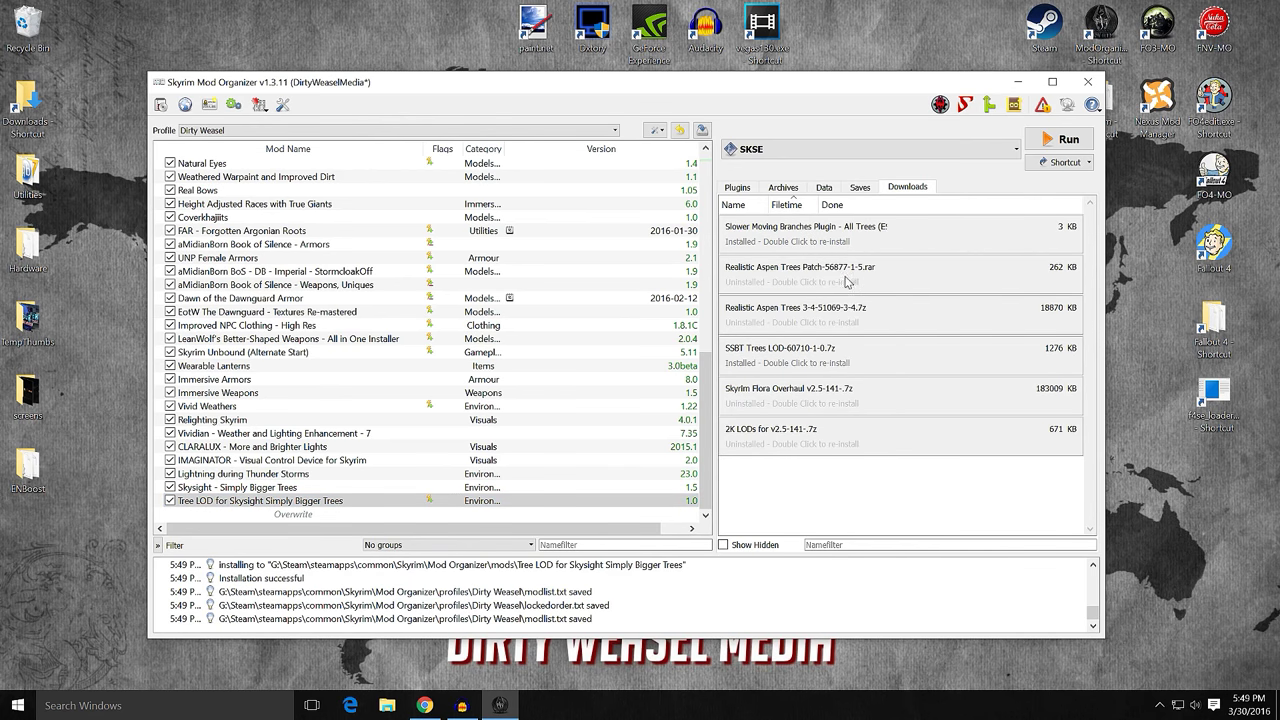
{"action": "right_click", "coordinate": [816, 243]}
{"action": "left_click", "coordinate": [843, 283]}
{"action": "right_click", "coordinate": [797, 312]}
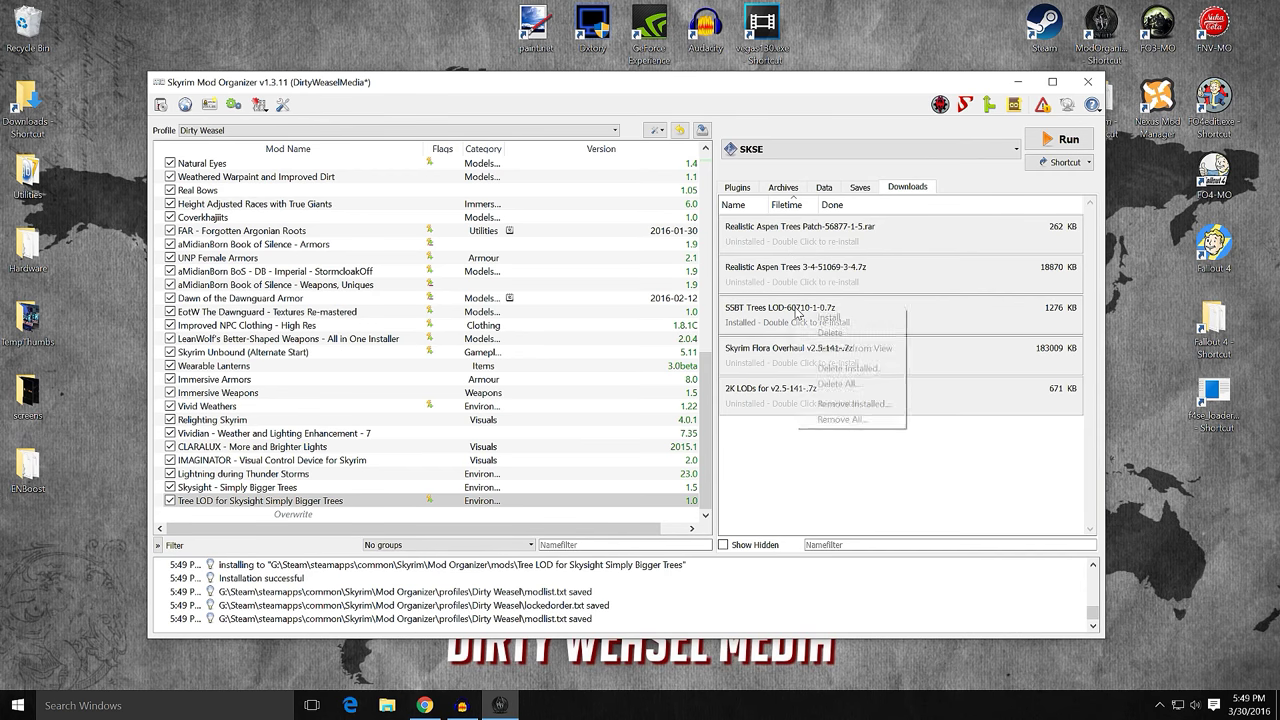
{"action": "left_click", "coordinate": [843, 349]}
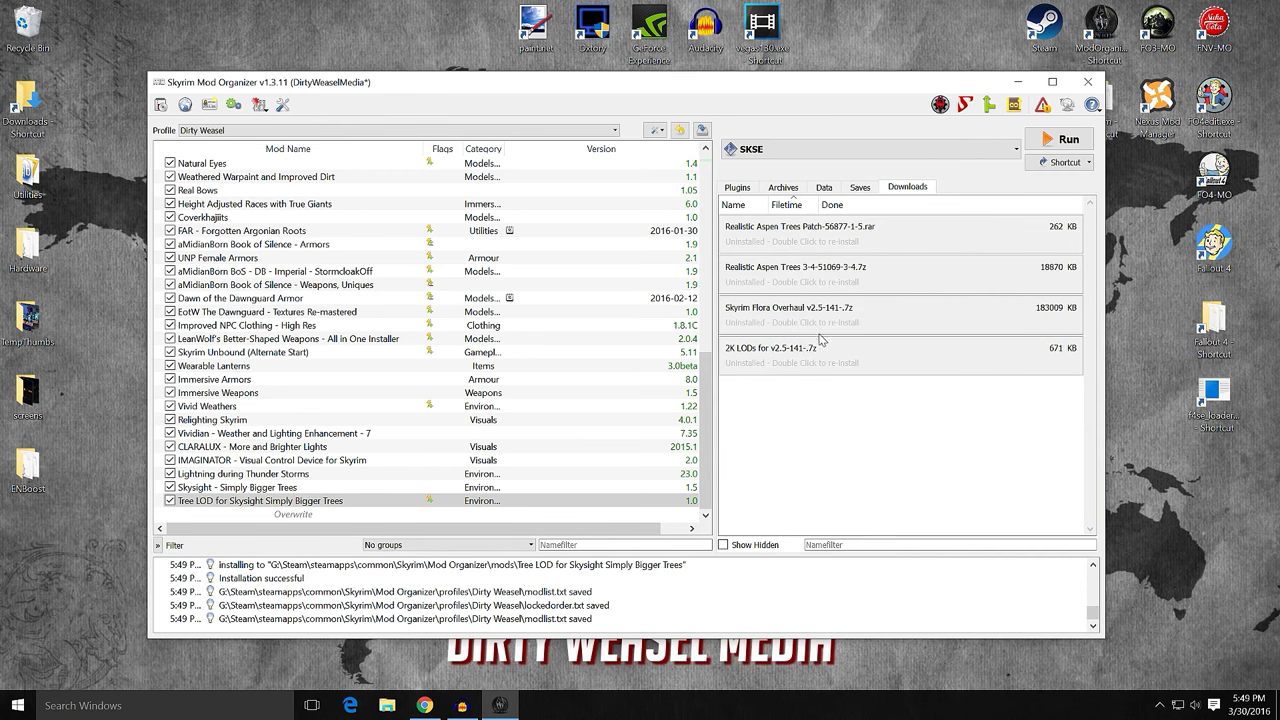
- Install the Realistic Aspen Trees download with 2048x2048 resolution and Vanilla tree LOD, and enable it in the mod list
{"action": "left_click", "coordinate": [290, 502]}
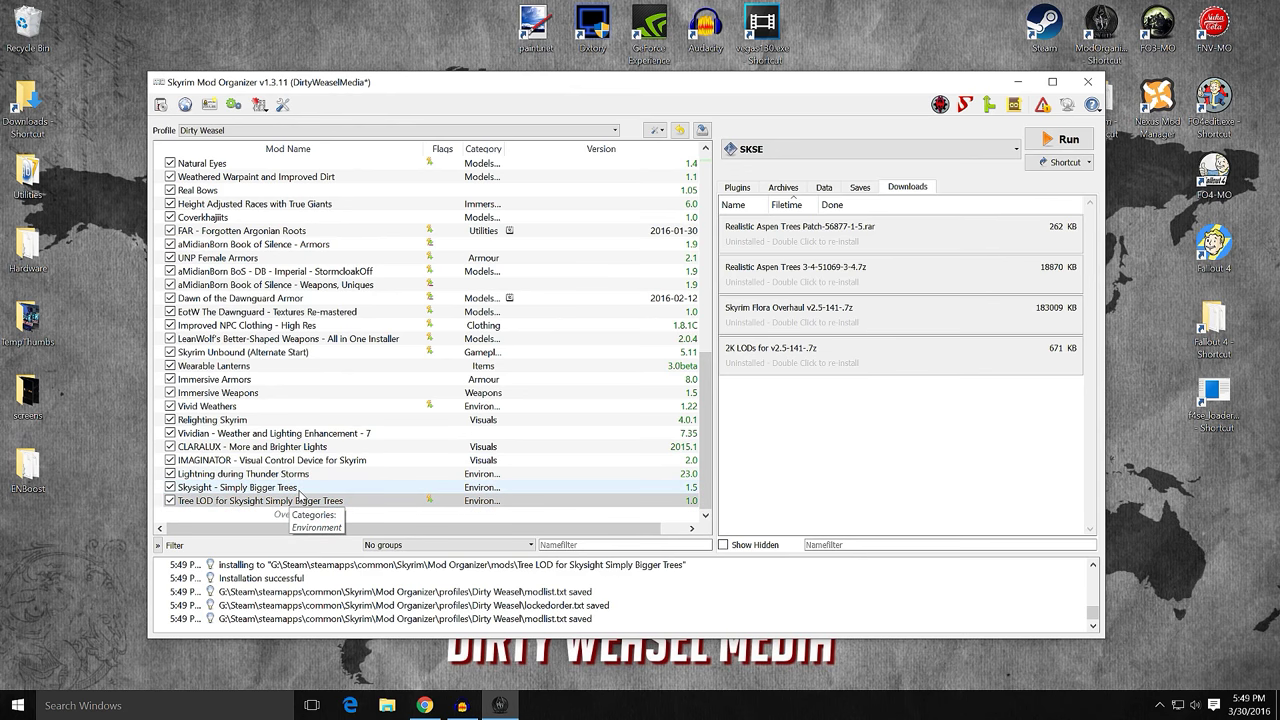
{"action": "double_click", "coordinate": [776, 280]}
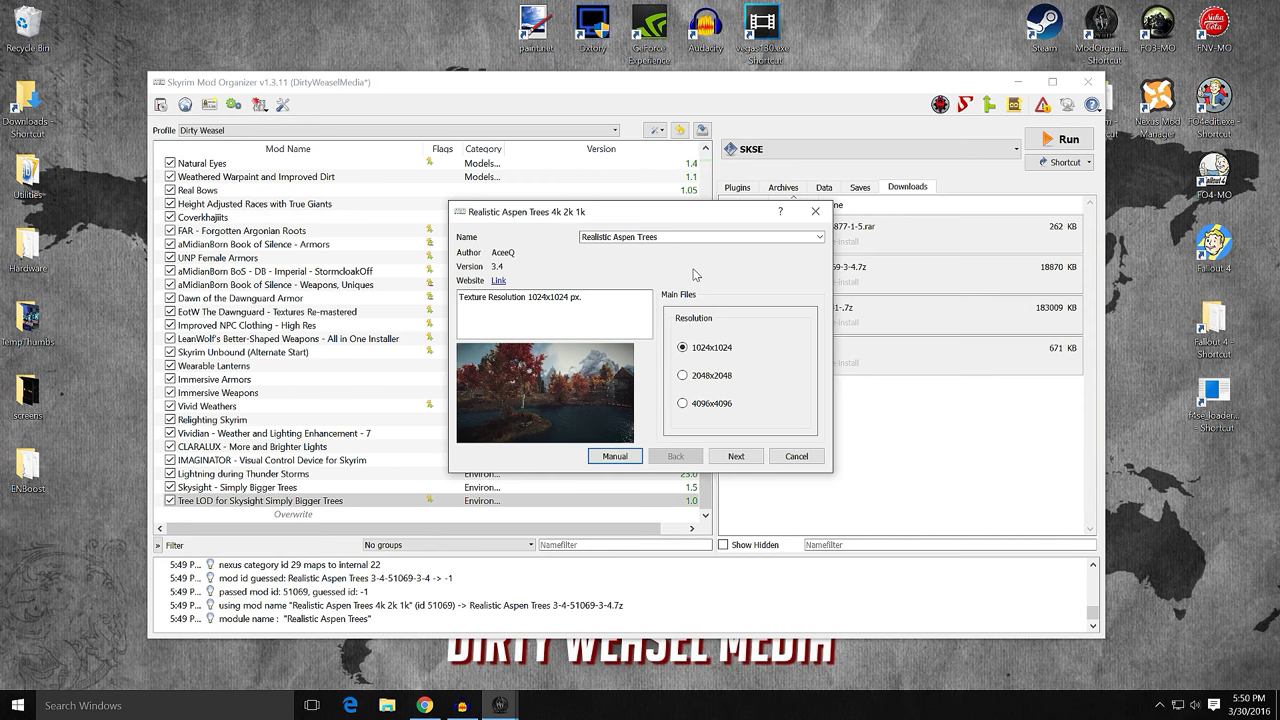
{"action": "left_click", "coordinate": [712, 380]}
{"action": "left_click", "coordinate": [736, 456]}
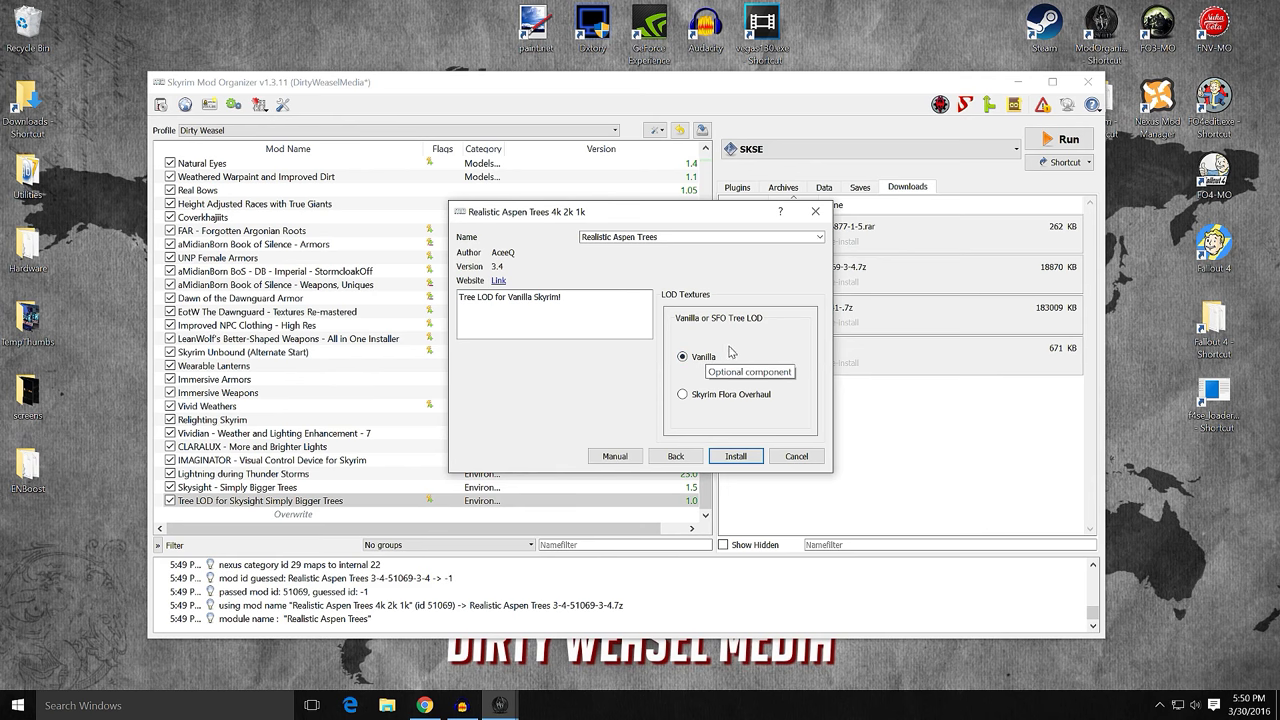
{"action": "mouse_move", "coordinate": [743, 407]}
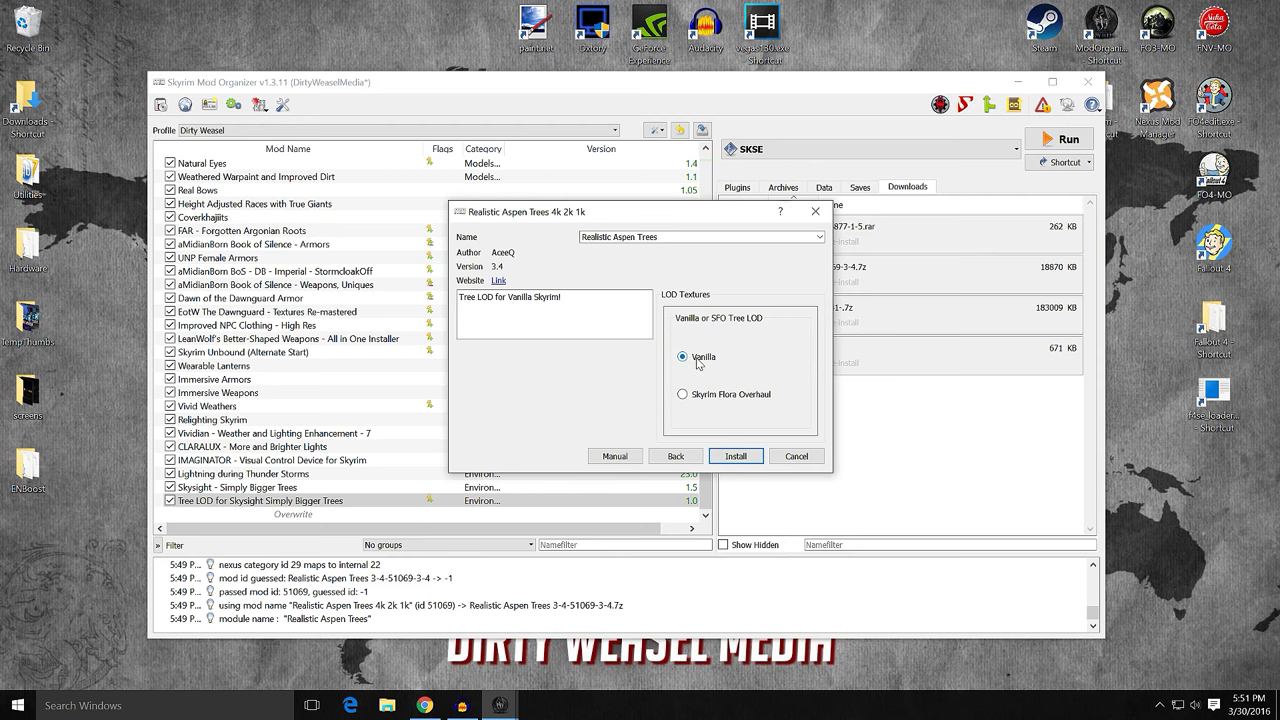
{"action": "left_click", "coordinate": [733, 458]}
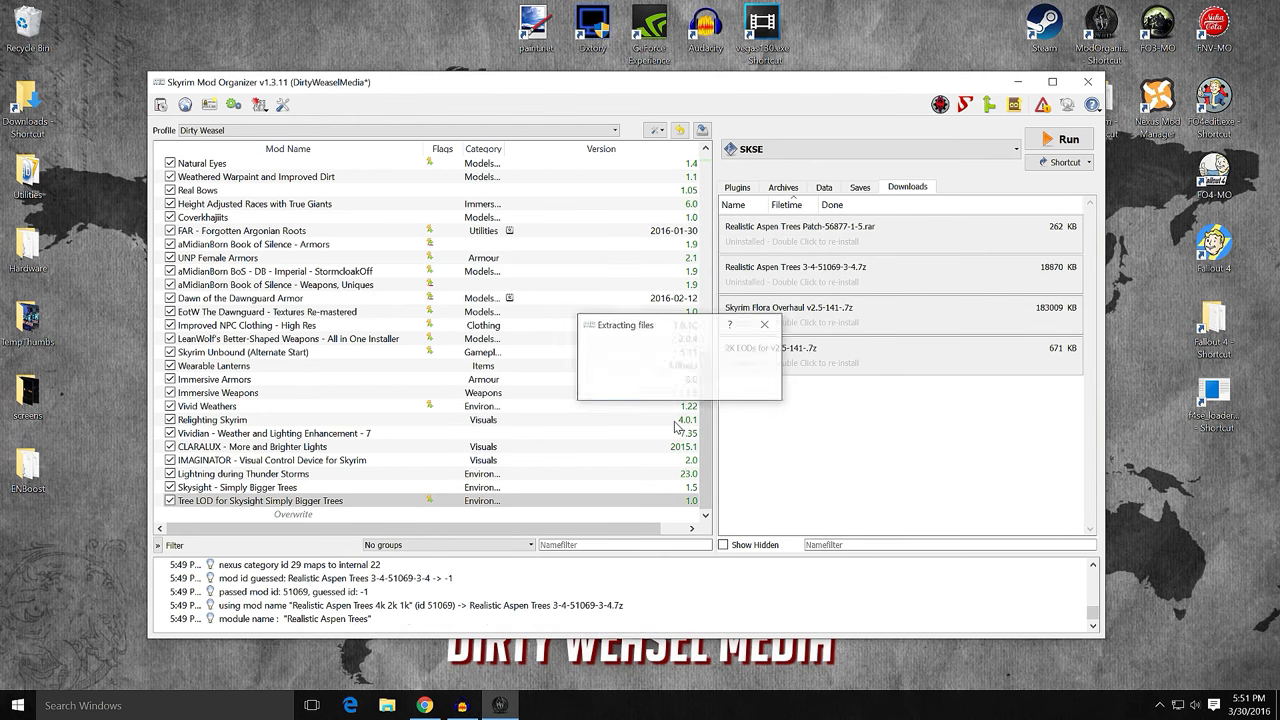
{"action": "left_click", "coordinate": [170, 514]}
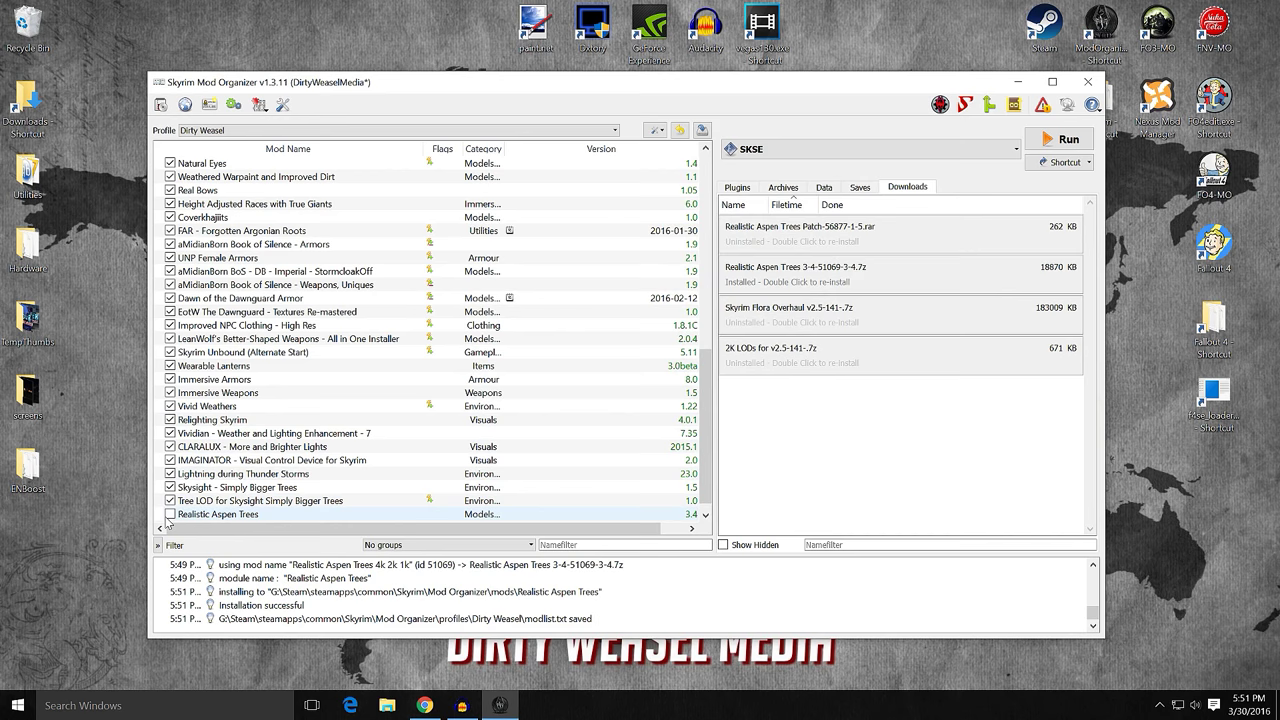
- Move Realistic Aspen Trees directly above Skysight - Simply Bigger Trees in the mod list and compare their conflict highlighting
{"action": "left_click", "coordinate": [303, 515]}
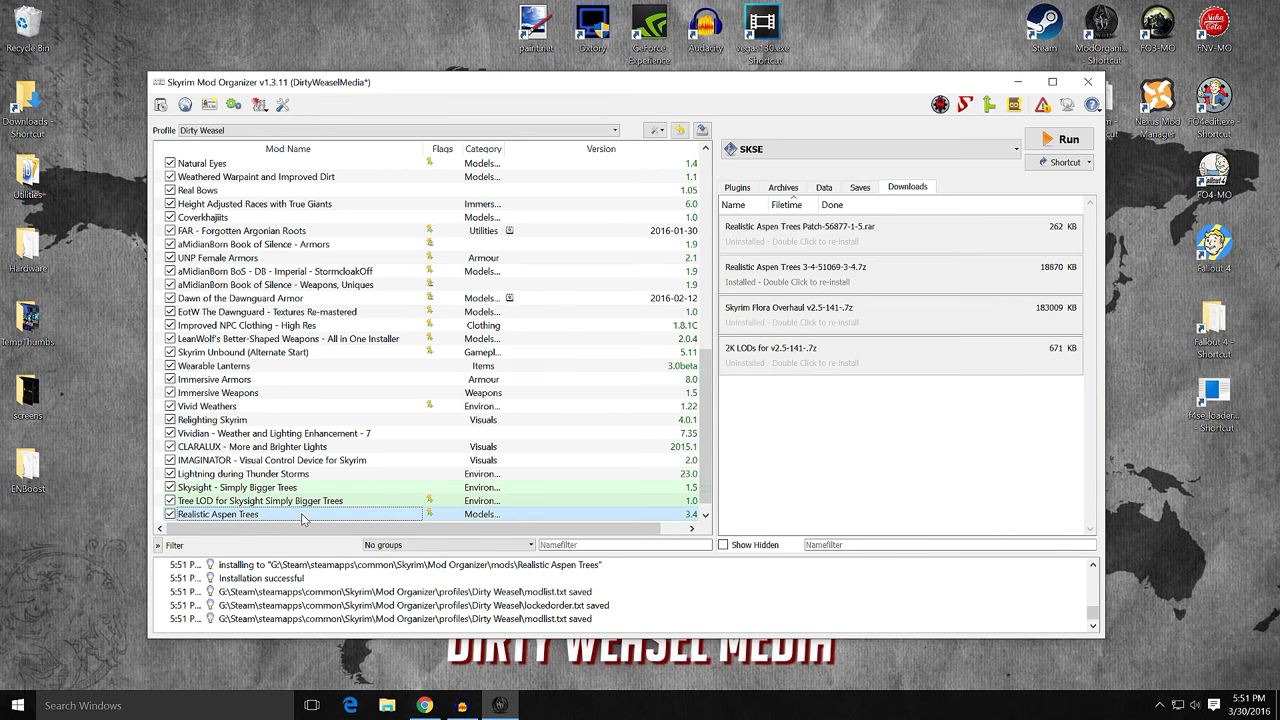
{"action": "left_click_drag", "start_coordinate": [303, 518], "coordinate": [339, 480]}
{"action": "scroll", "coordinate": [375, 440], "scroll_direction": "down", "scroll_amount": 1}
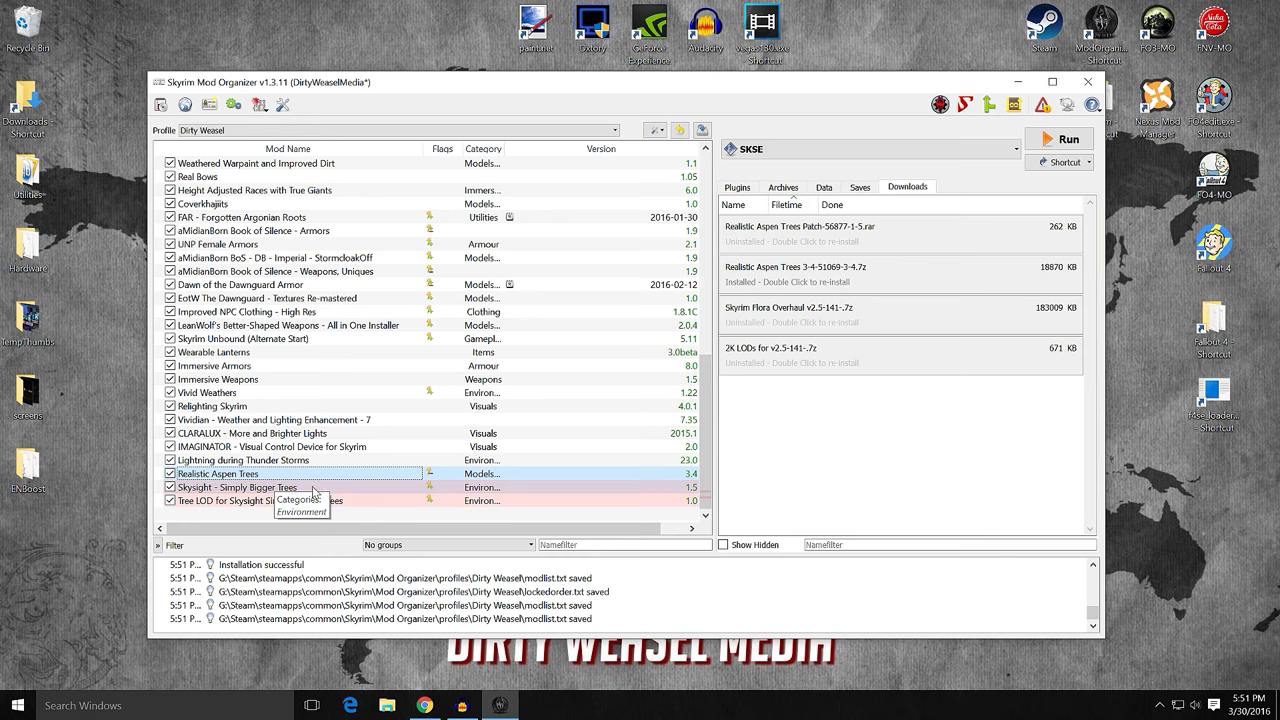
{"action": "left_click", "coordinate": [350, 492]}
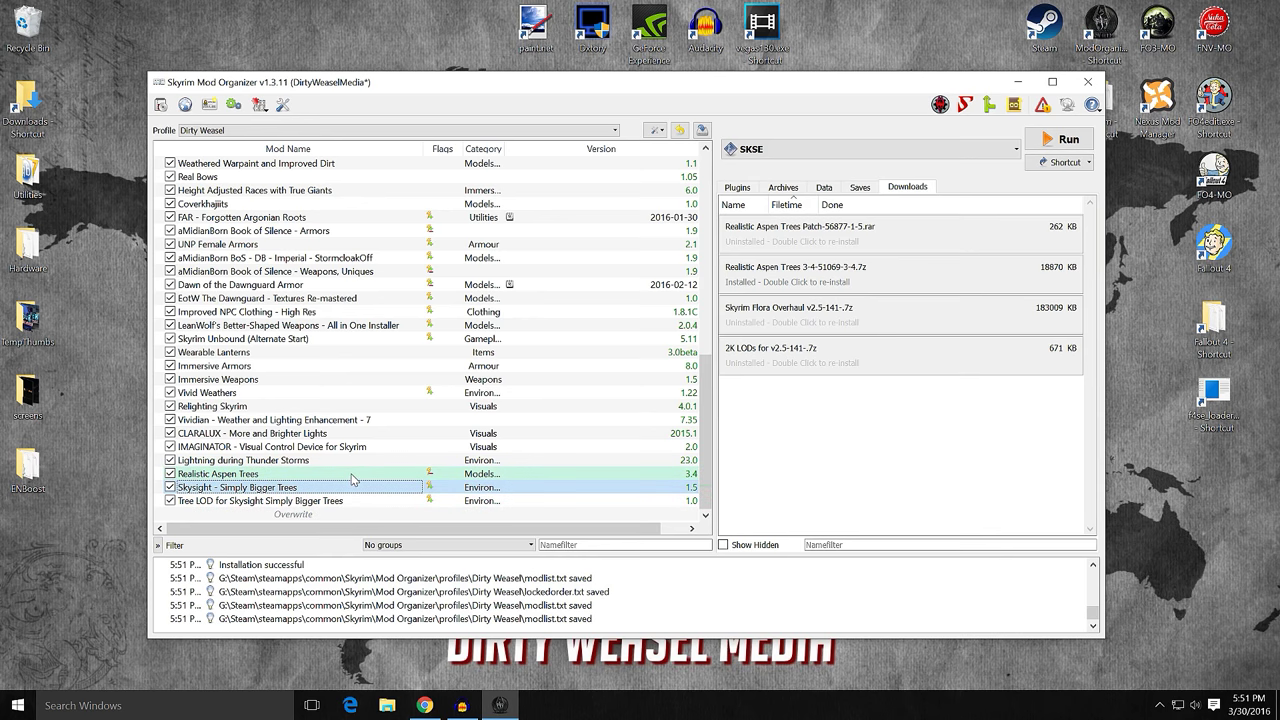
{"action": "left_click", "coordinate": [352, 476]}
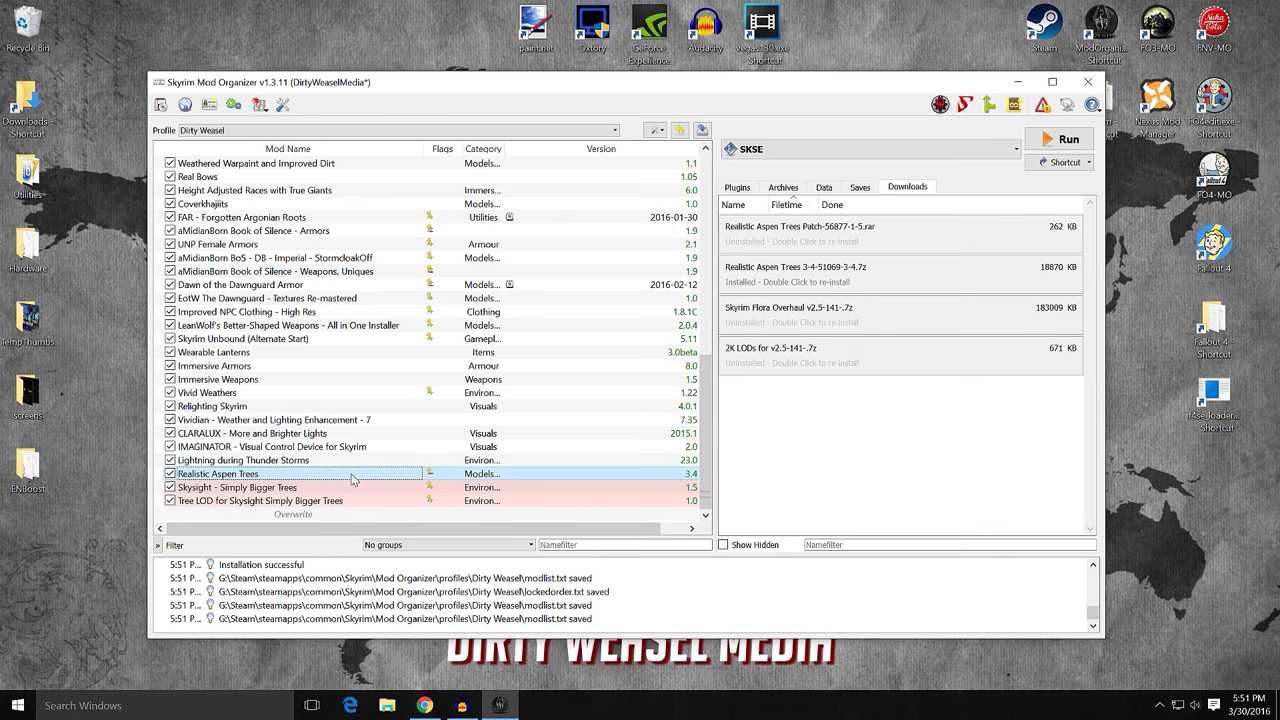
{"action": "left_click", "coordinate": [408, 492]}
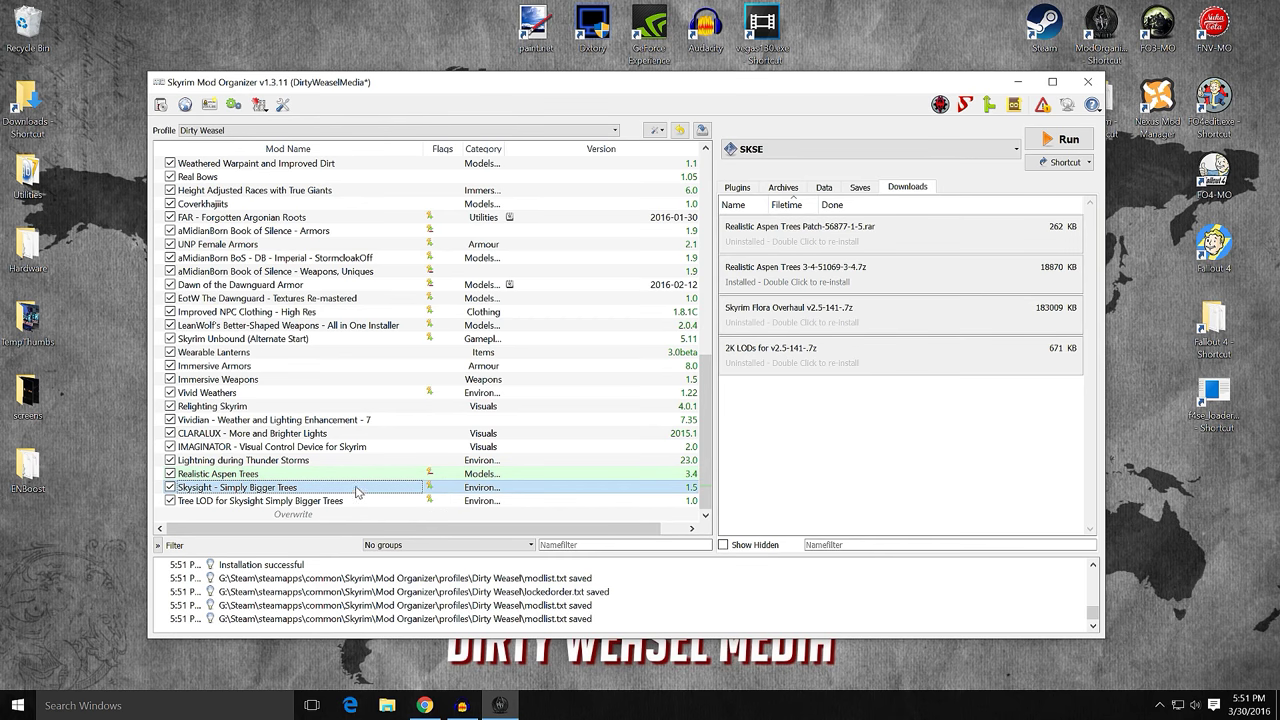
{"action": "left_click", "coordinate": [355, 489]}
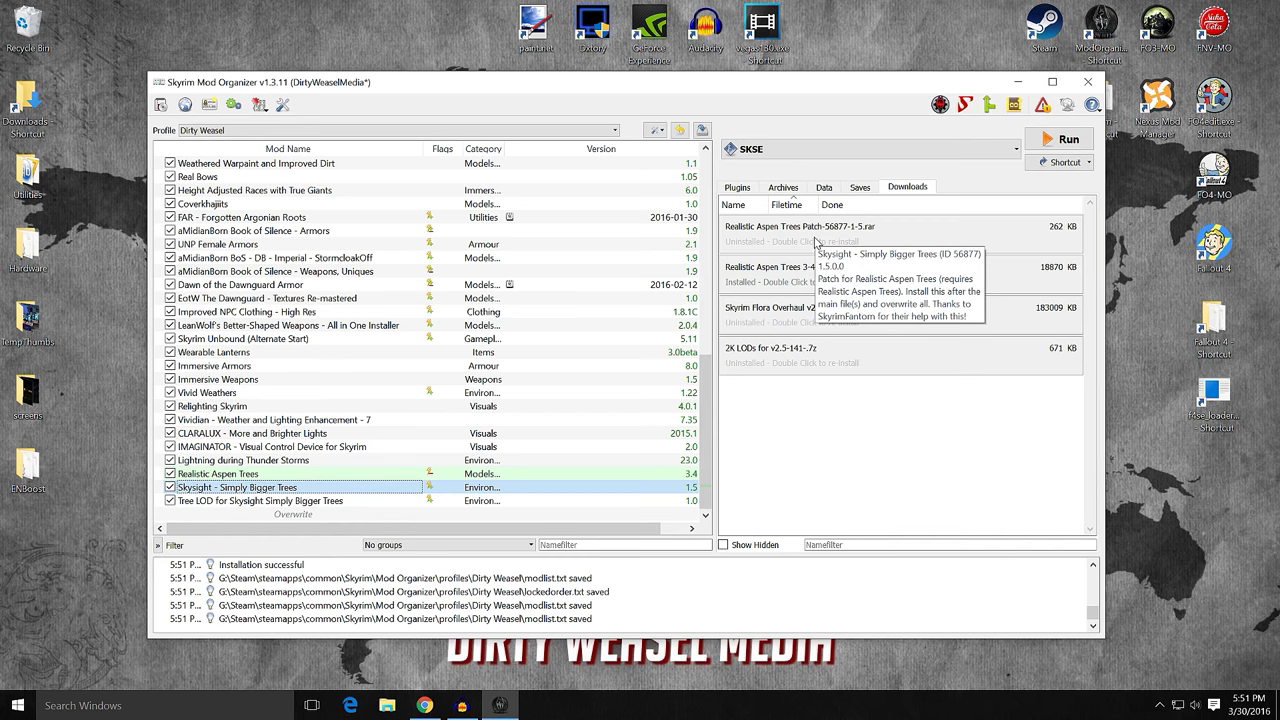
- Start a manual install of the Realistic Aspen Trees Patch-56877-1-5.rar download under the name Realistic Aspen Trees Patch
{"action": "double_click", "coordinate": [818, 242]}
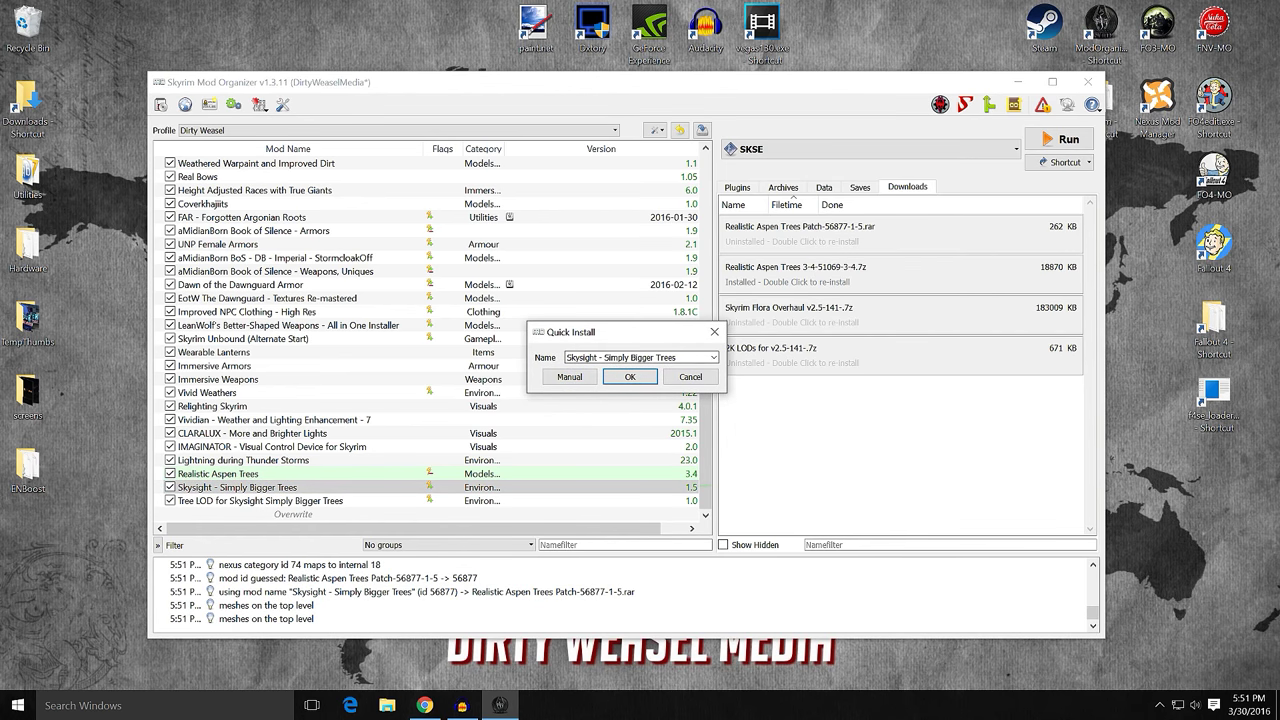
{"action": "left_click", "coordinate": [714, 358]}
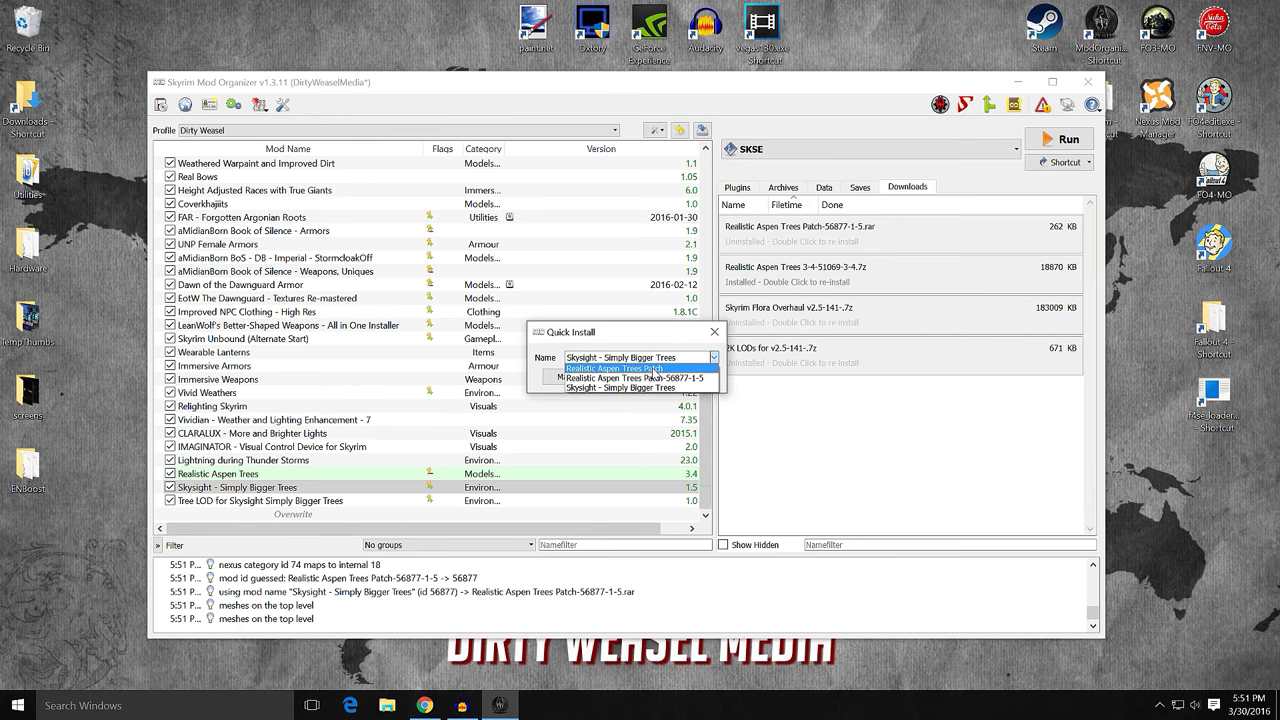
{"action": "left_click", "coordinate": [655, 369]}
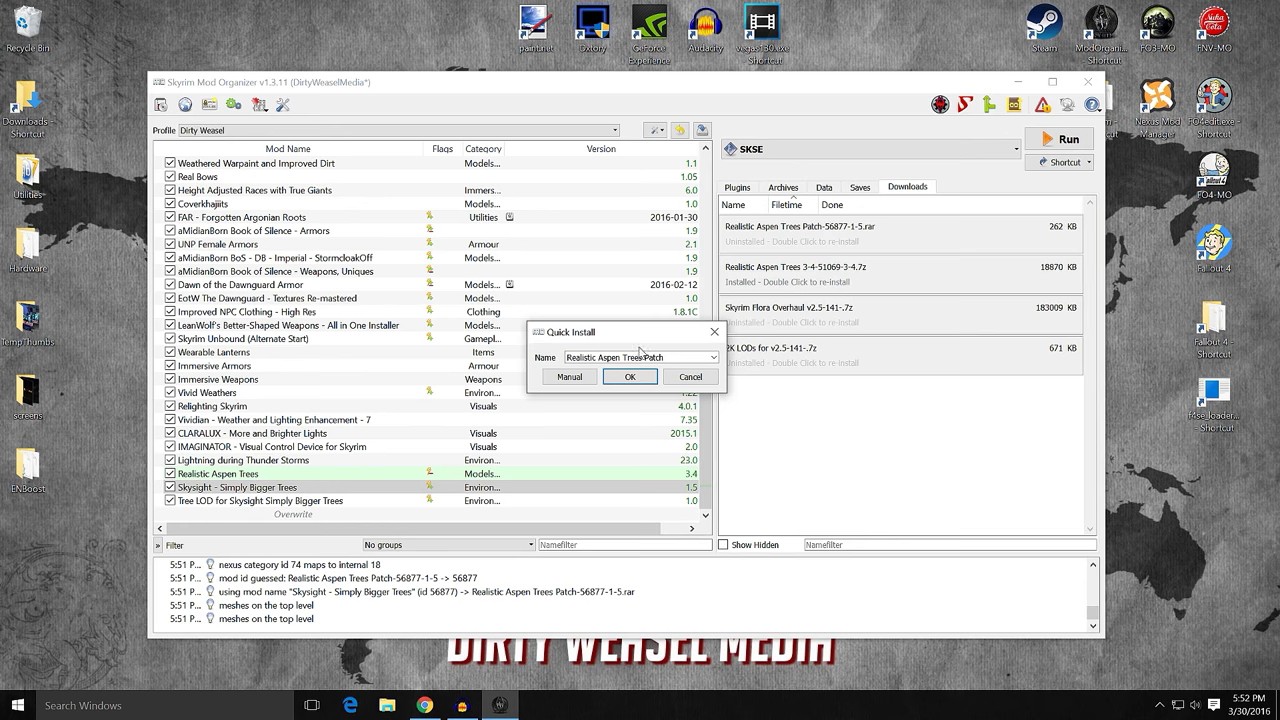
{"action": "left_click", "coordinate": [569, 377]}
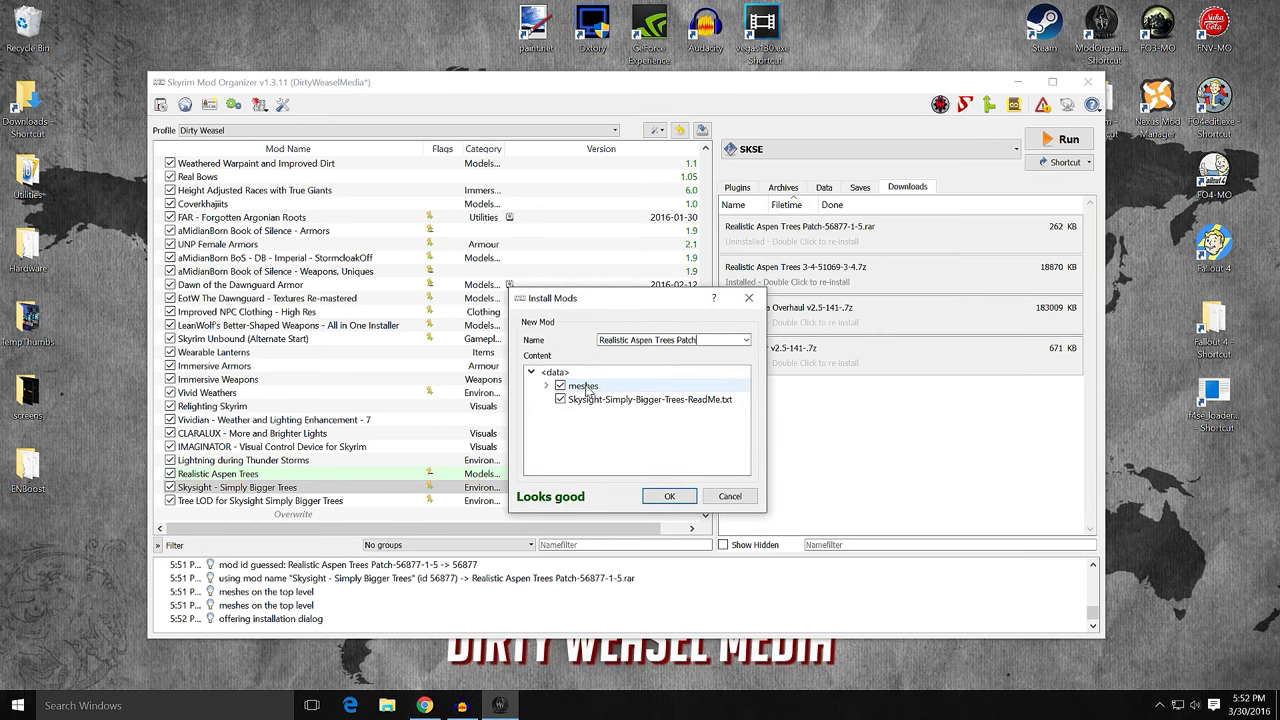
- Examine the mesh files in the patch's landscape trees folder, then collapse the content tree
{"action": "left_click", "coordinate": [546, 385]}
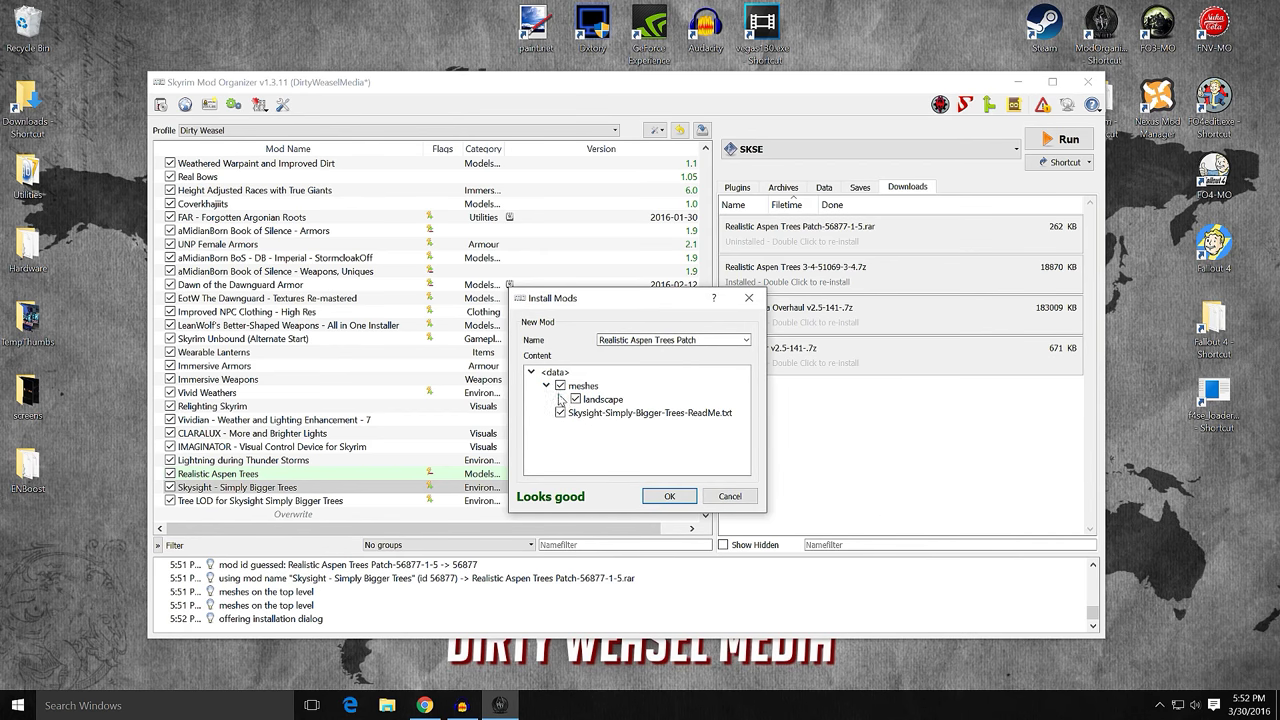
{"action": "left_click", "coordinate": [562, 399]}
{"action": "left_click", "coordinate": [576, 412]}
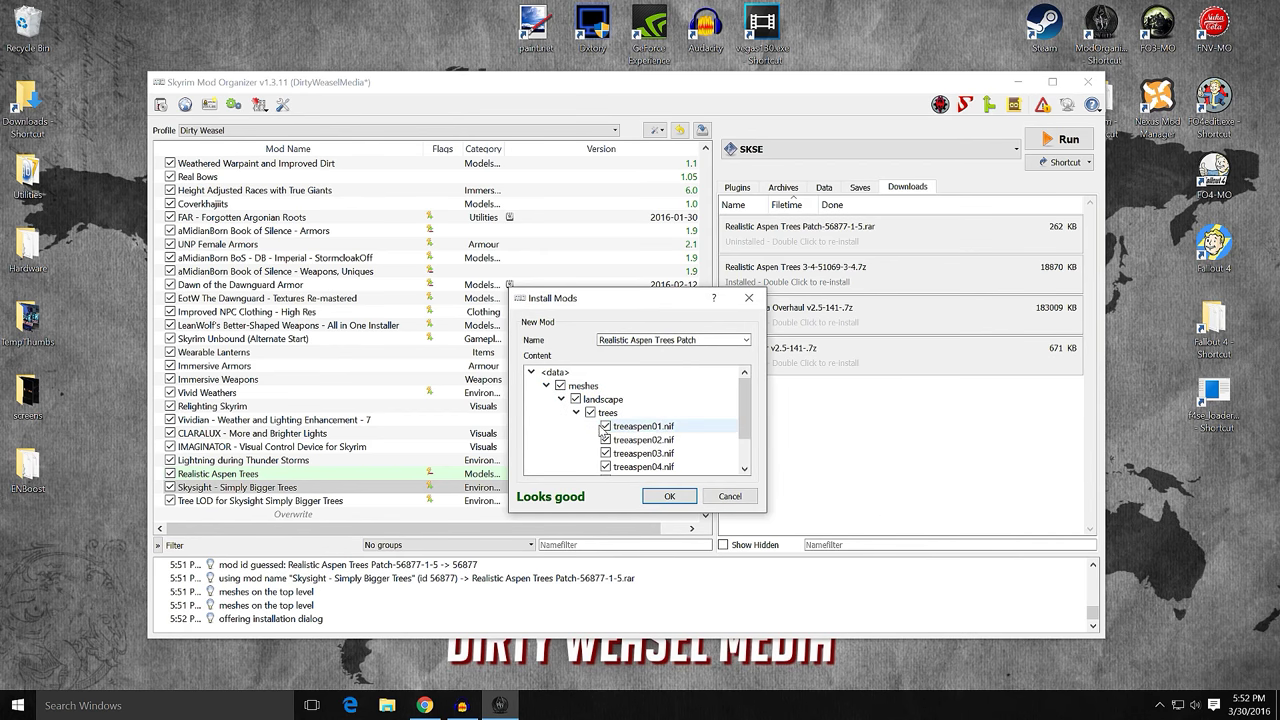
{"action": "scroll", "coordinate": [705, 420], "scroll_direction": "down", "scroll_amount": 1}
{"action": "scroll", "coordinate": [705, 420], "scroll_direction": "up", "scroll_amount": 1}
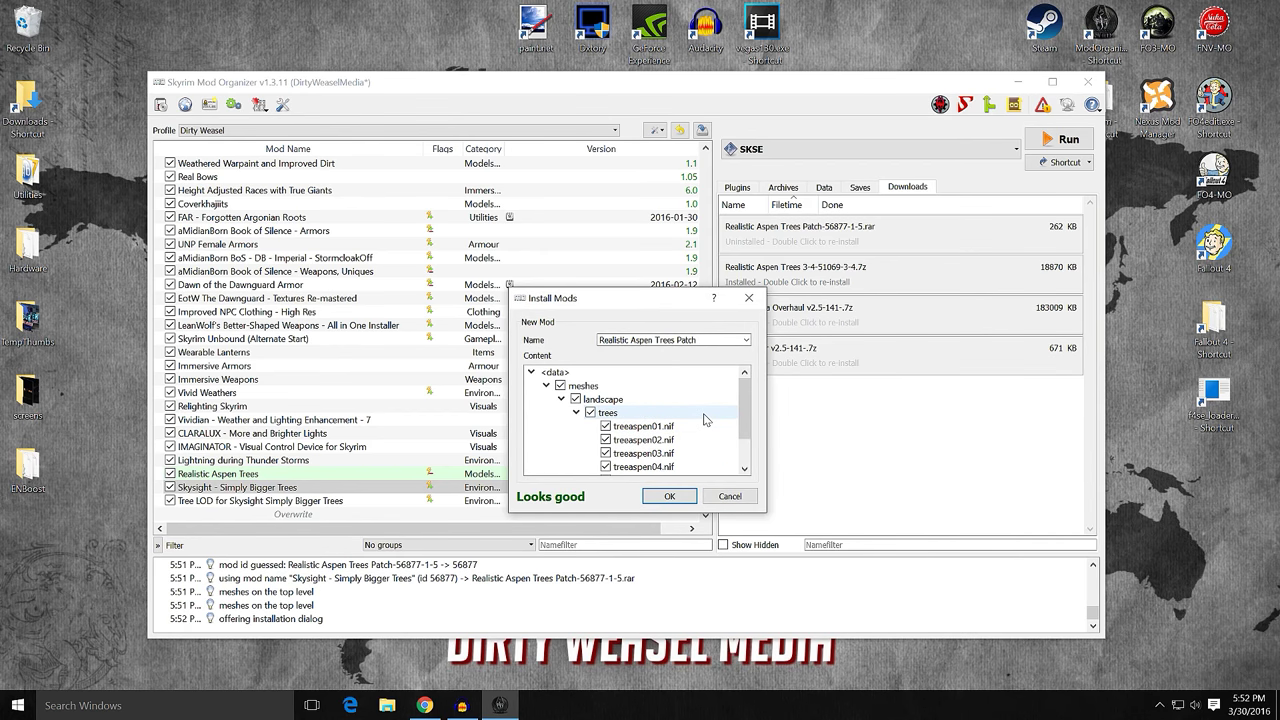
{"action": "left_click", "coordinate": [576, 412]}
{"action": "left_click", "coordinate": [562, 399]}
{"action": "left_click", "coordinate": [546, 386]}
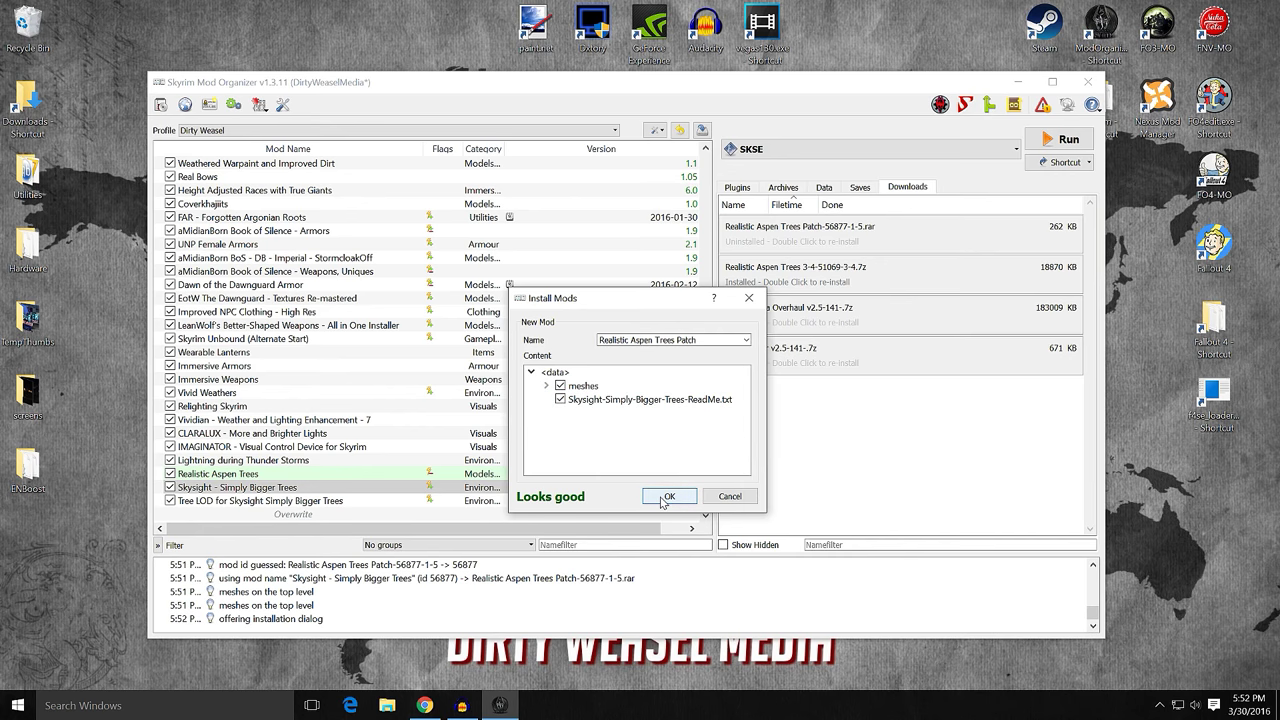
- Exclude the ReadMe, complete the Realistic Aspen Trees Patch installation and enable the patch in the mod list
{"action": "left_click", "coordinate": [560, 399]}
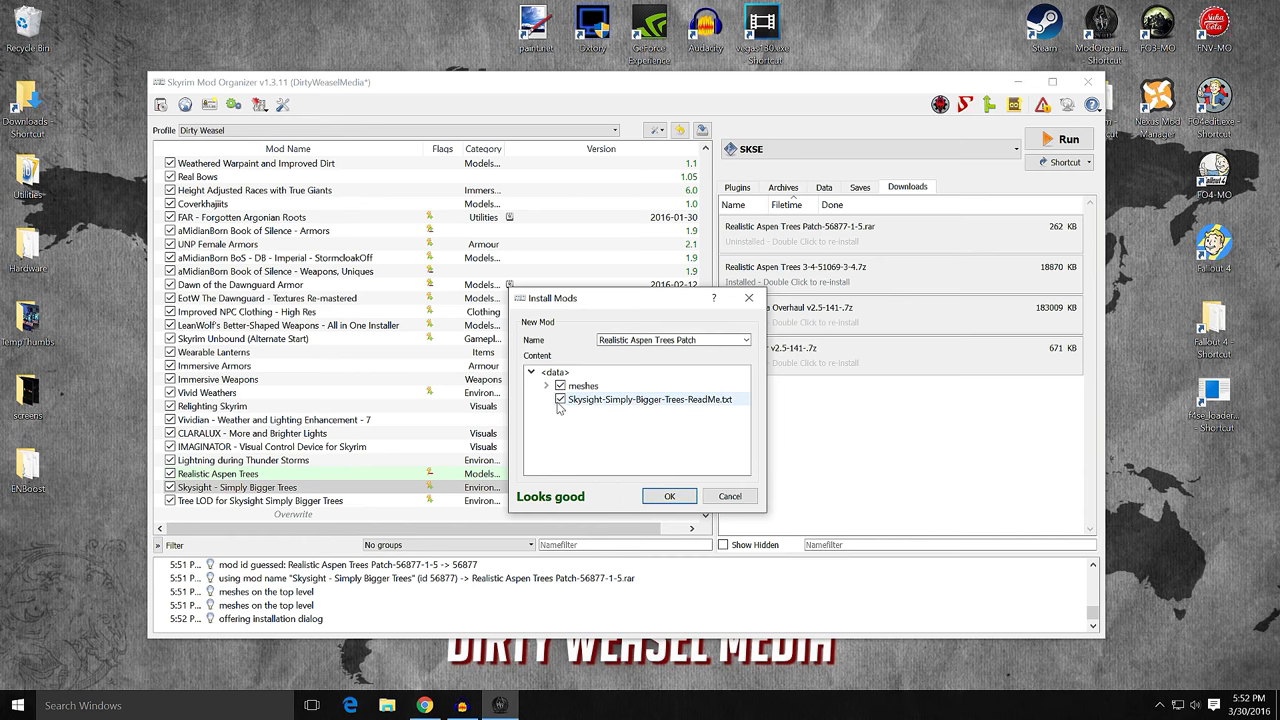
{"action": "left_click", "coordinate": [669, 496]}
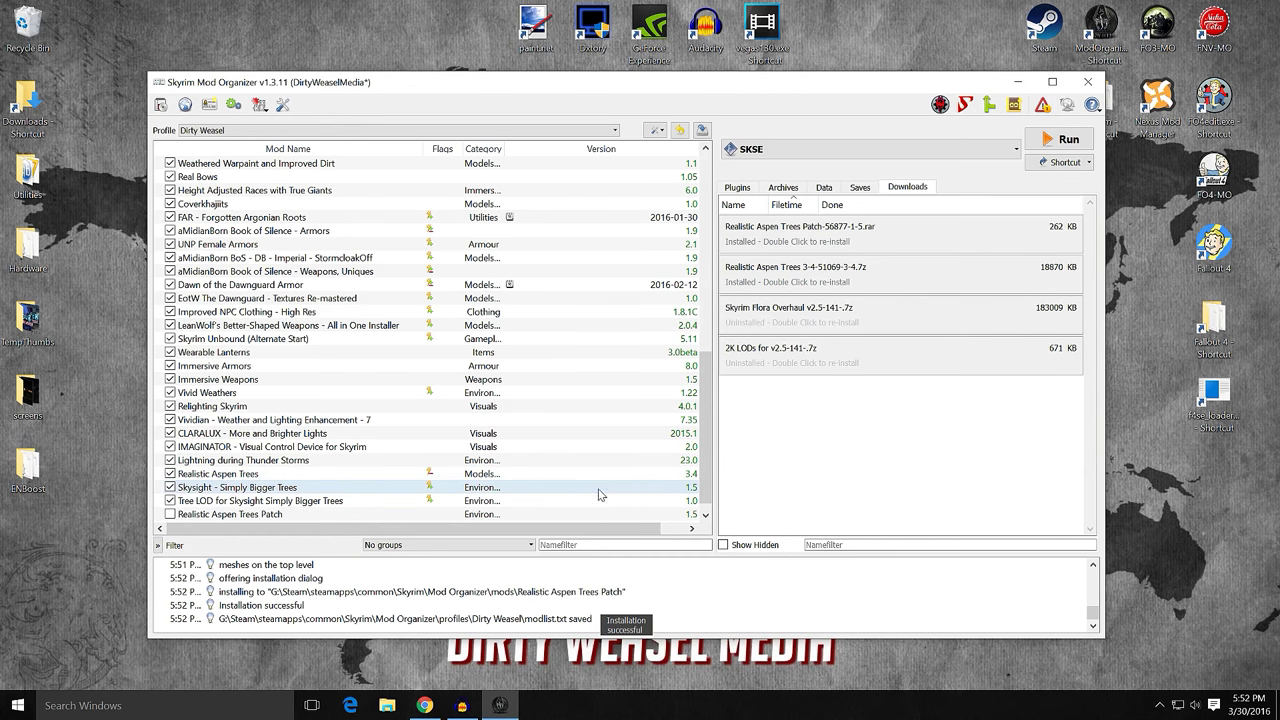
{"action": "left_click", "coordinate": [170, 514]}
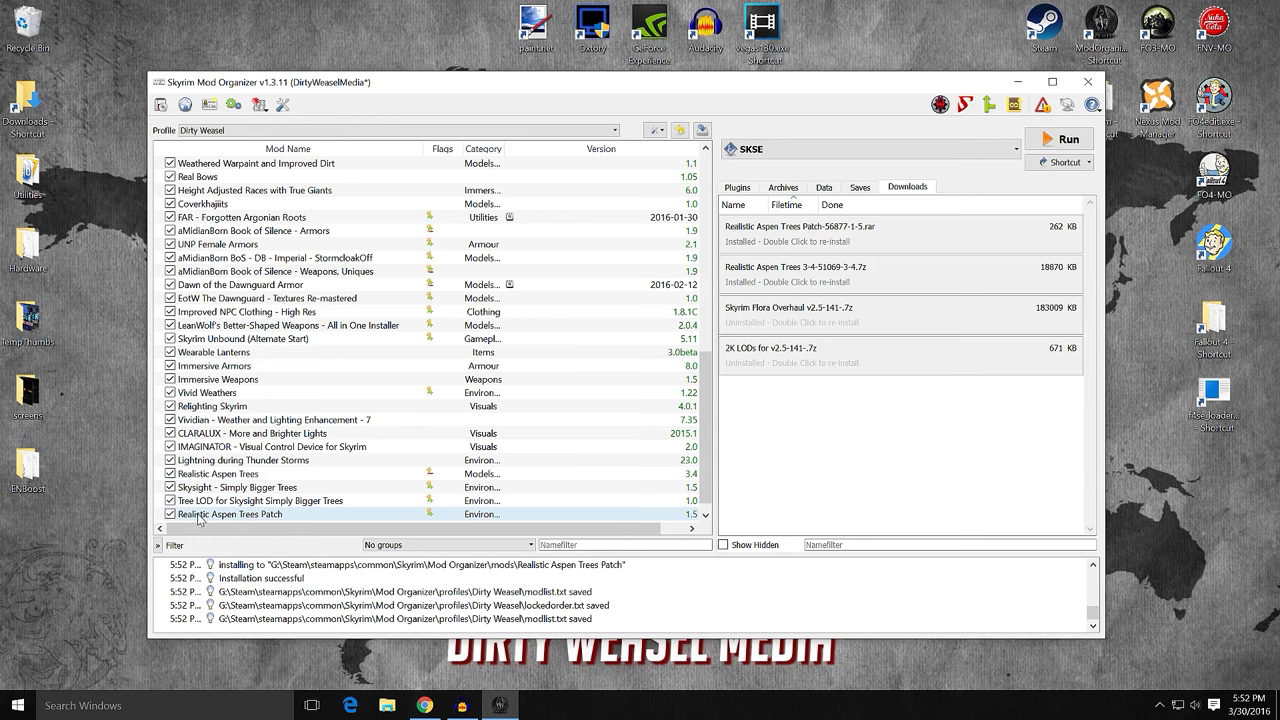
- Move Realistic Aspen Trees Patch directly below Skysight - Simply Bigger Trees and view the patch's file conflicts
{"action": "left_click", "coordinate": [283, 514]}
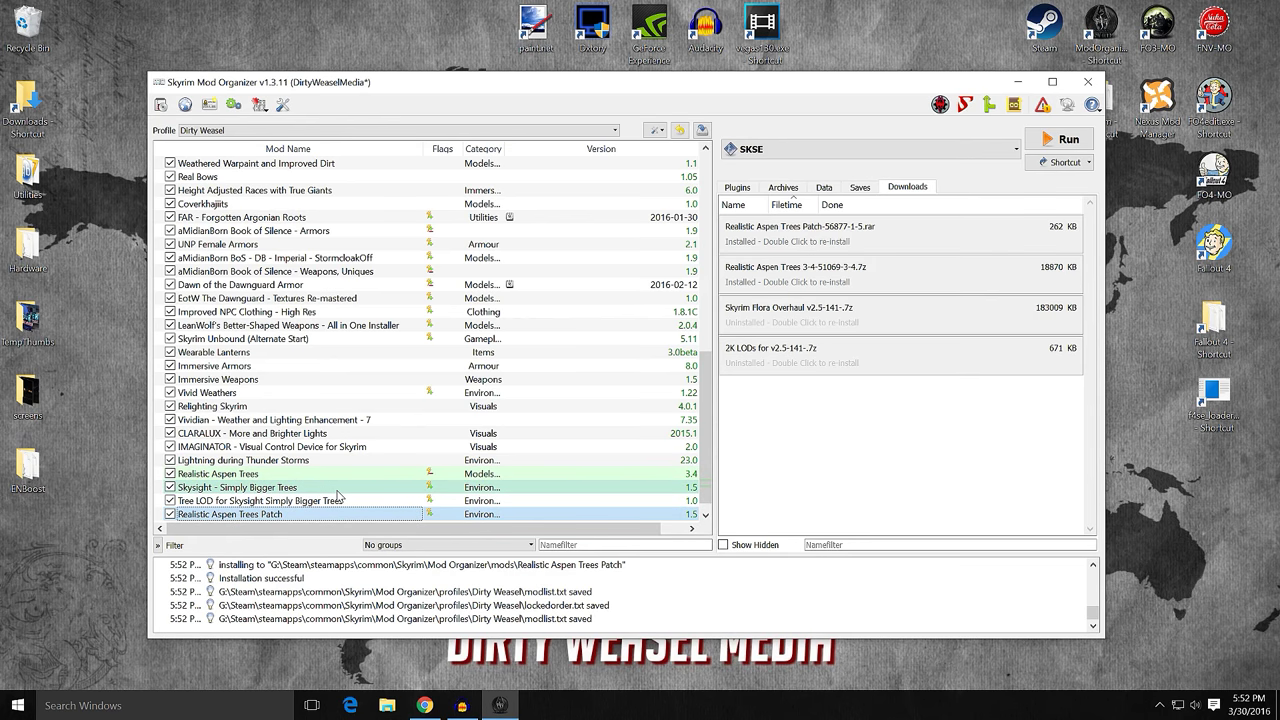
{"action": "left_click_drag", "start_coordinate": [348, 511], "coordinate": [366, 503]}
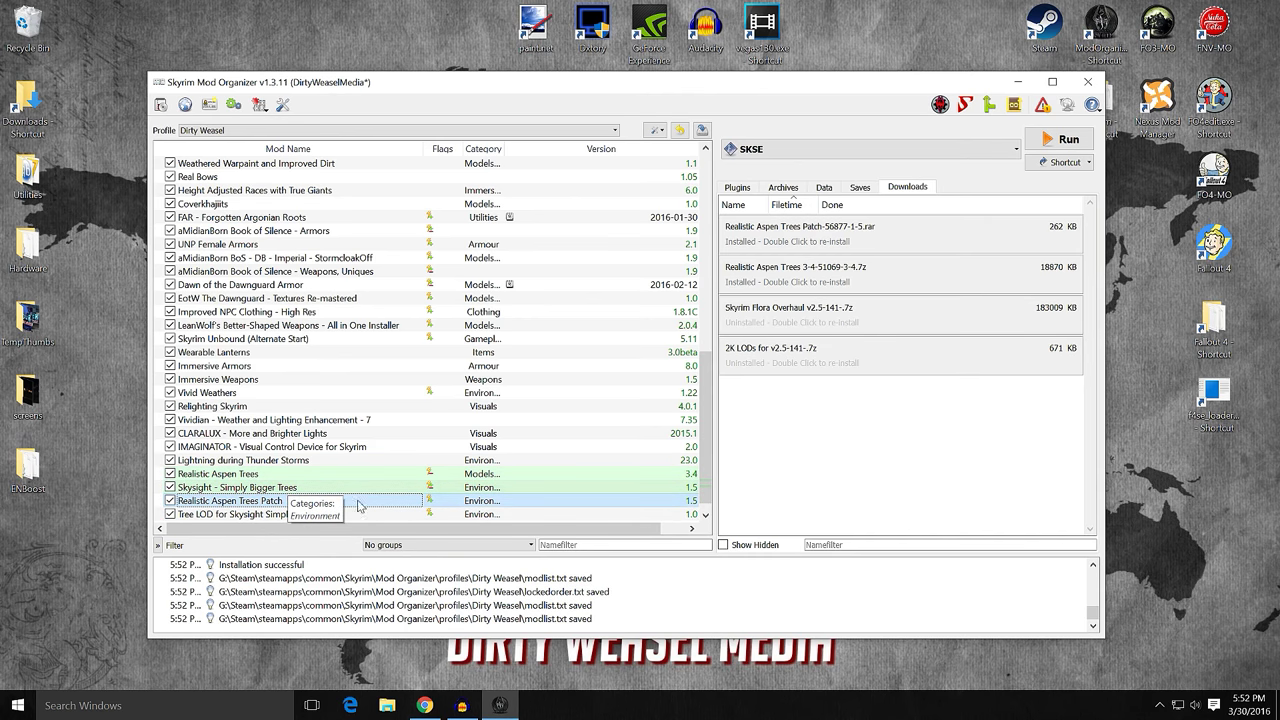
{"action": "left_click", "coordinate": [430, 505]}
{"action": "double_click", "coordinate": [430, 505]}
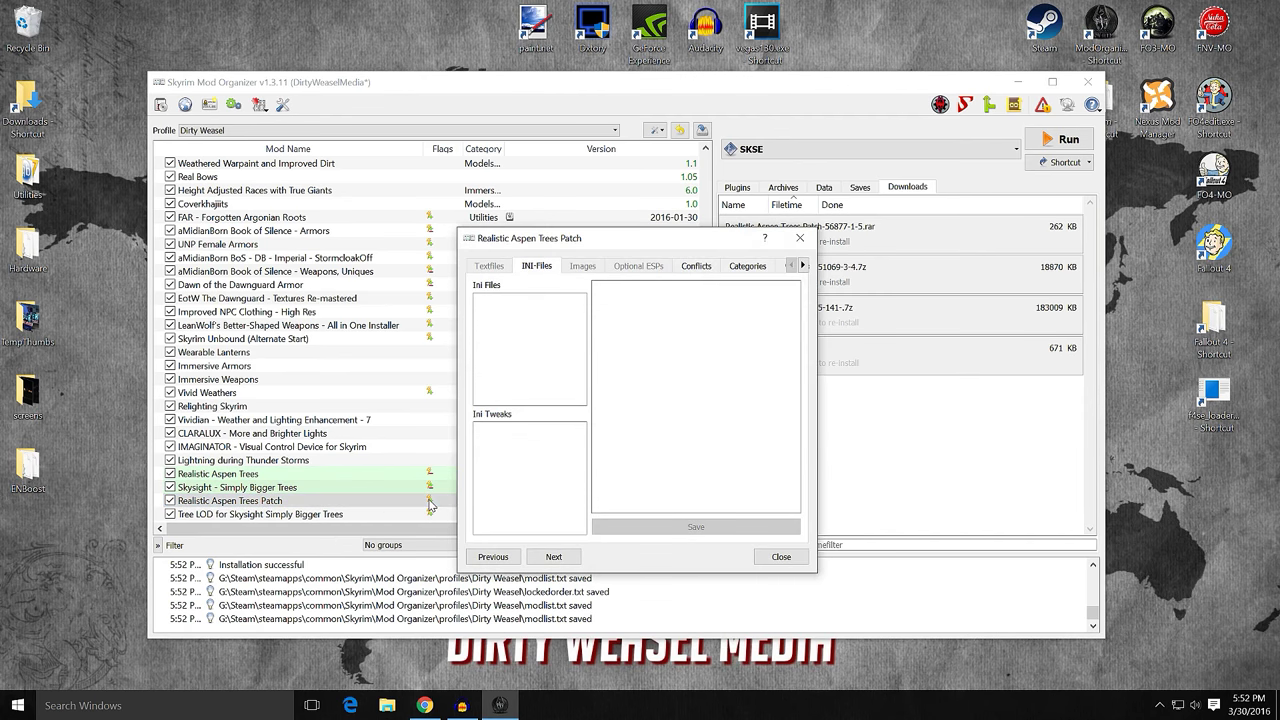
{"action": "left_click", "coordinate": [700, 265]}
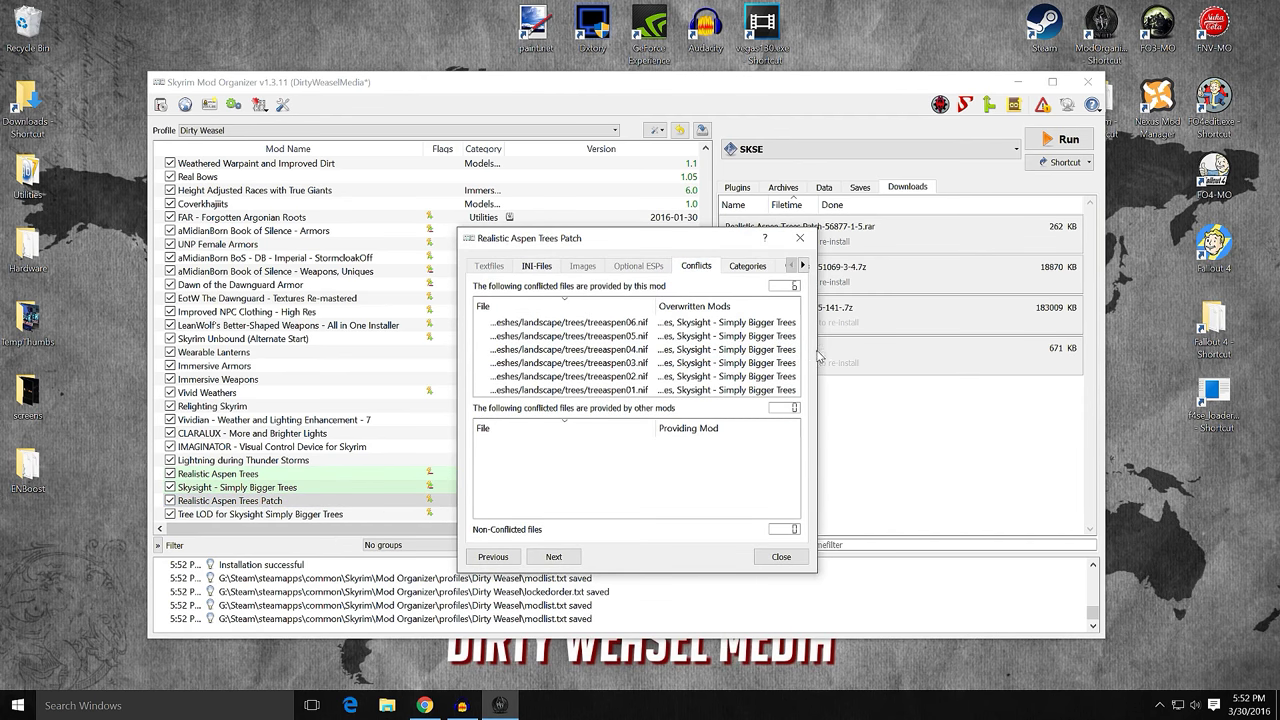
- Widen the conflicts window to read which mods the Realistic Aspen Trees Patch meshes overwrite, then close it
{"action": "left_click_drag", "start_coordinate": [817, 354], "coordinate": [1014, 348]}
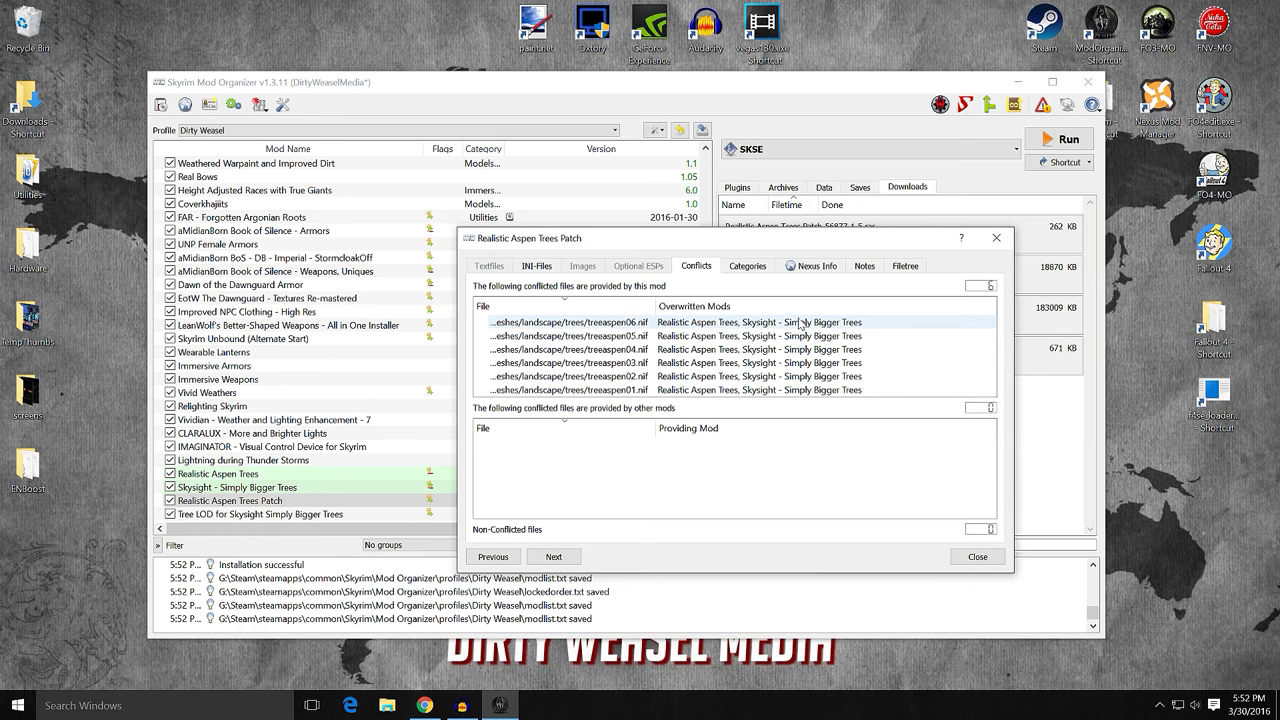
{"action": "left_click_drag", "start_coordinate": [655, 304], "coordinate": [741, 303]}
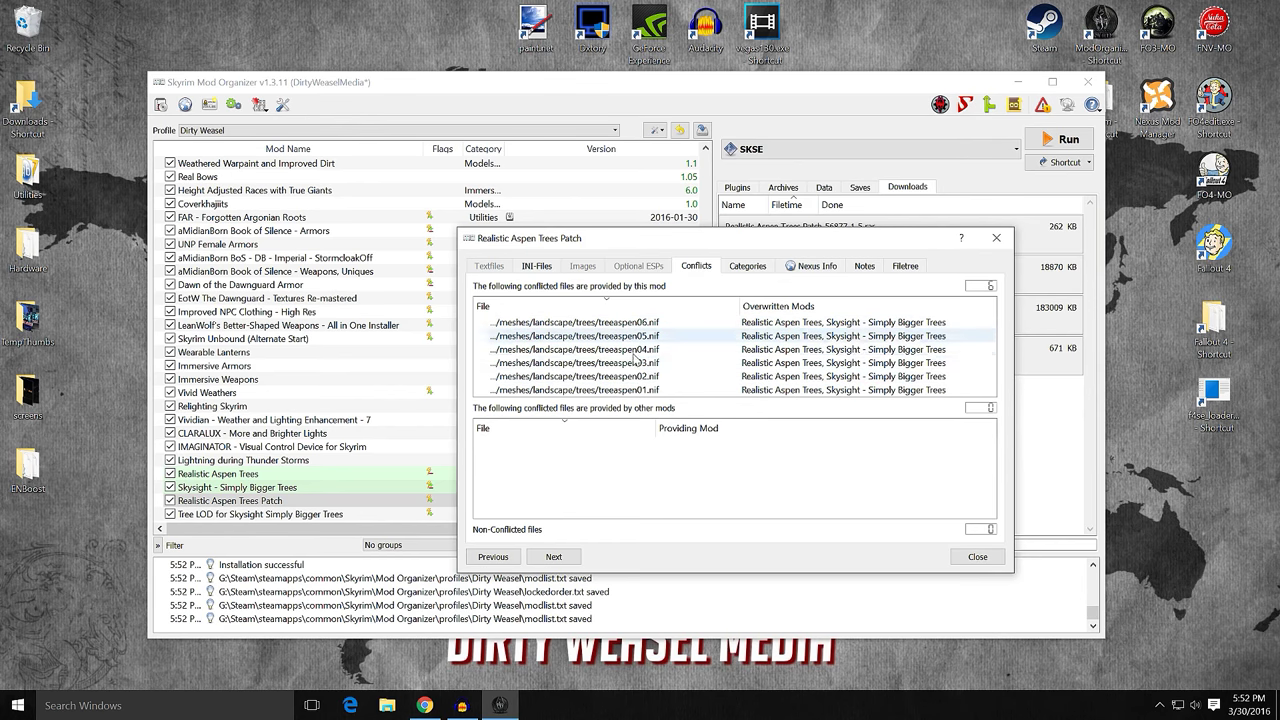
{"action": "left_click", "coordinate": [968, 558]}
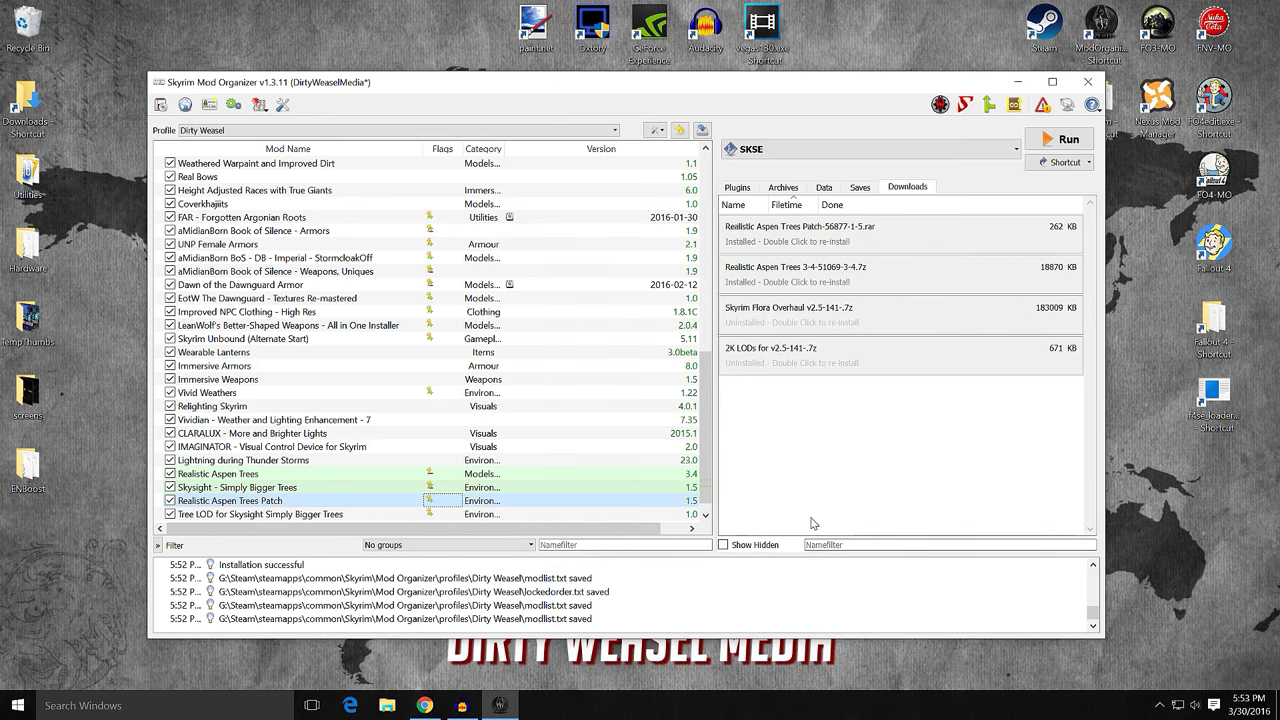
{"action": "scroll", "coordinate": [706, 436], "scroll_direction": "down", "scroll_amount": 1}
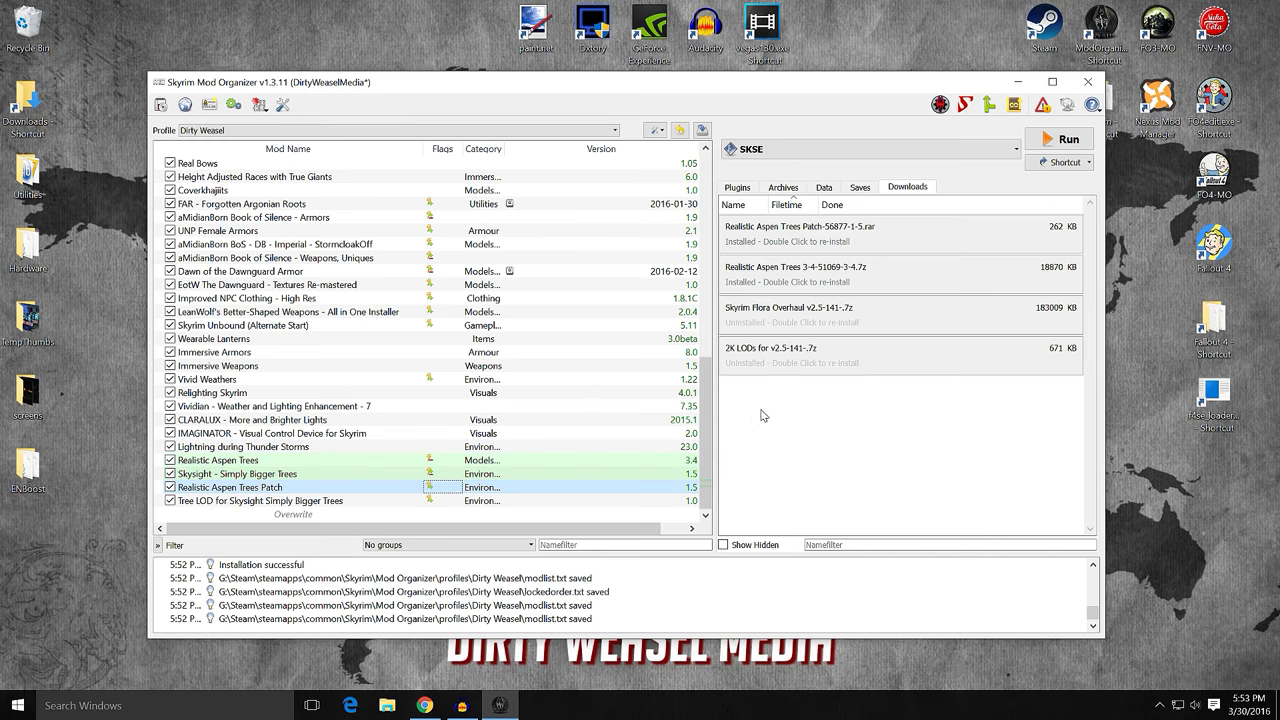
- Show the plugin list, sort the plugins with LOOT and apply the sorted order
{"action": "left_click", "coordinate": [737, 187]}
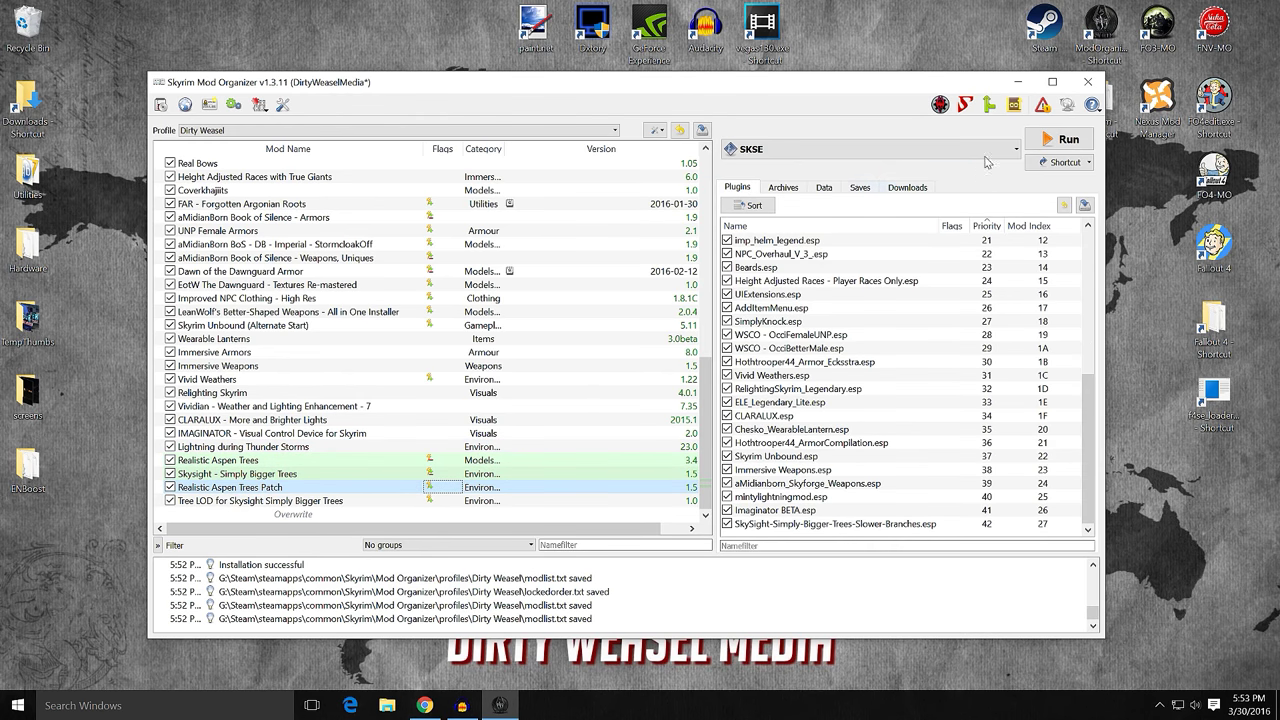
{"action": "left_click", "coordinate": [1014, 105]}
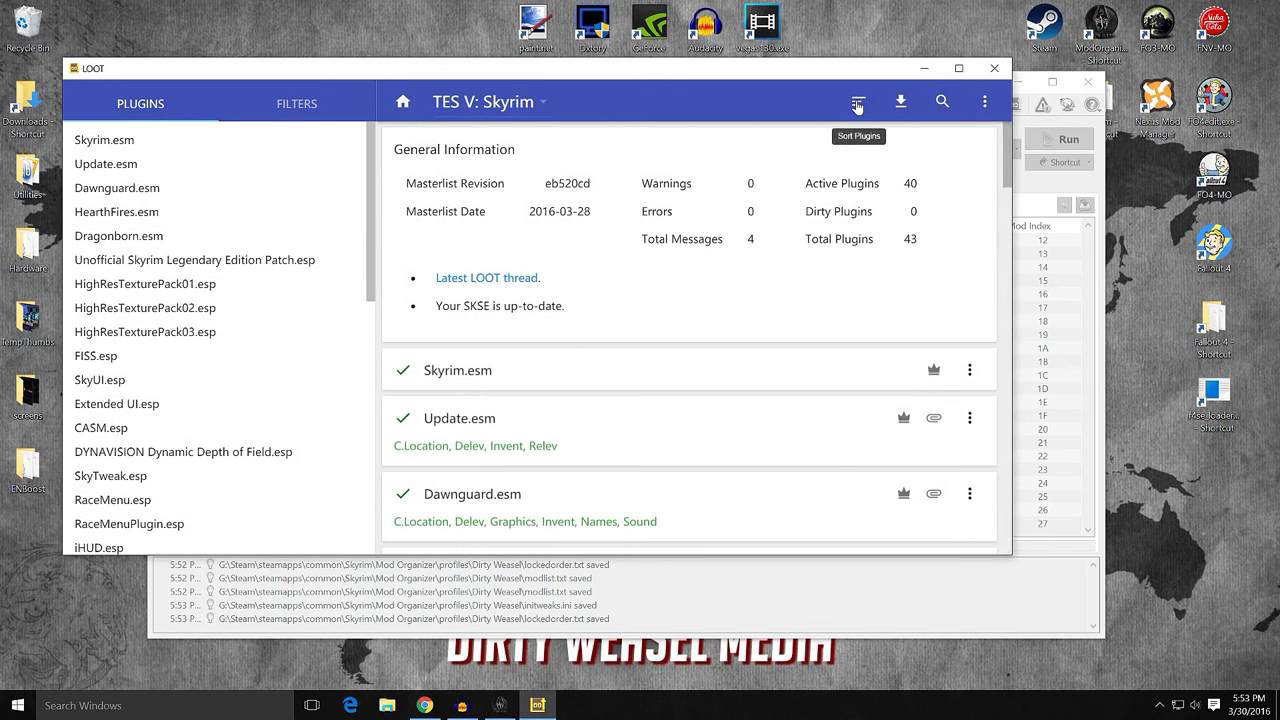
{"action": "left_click", "coordinate": [858, 101]}
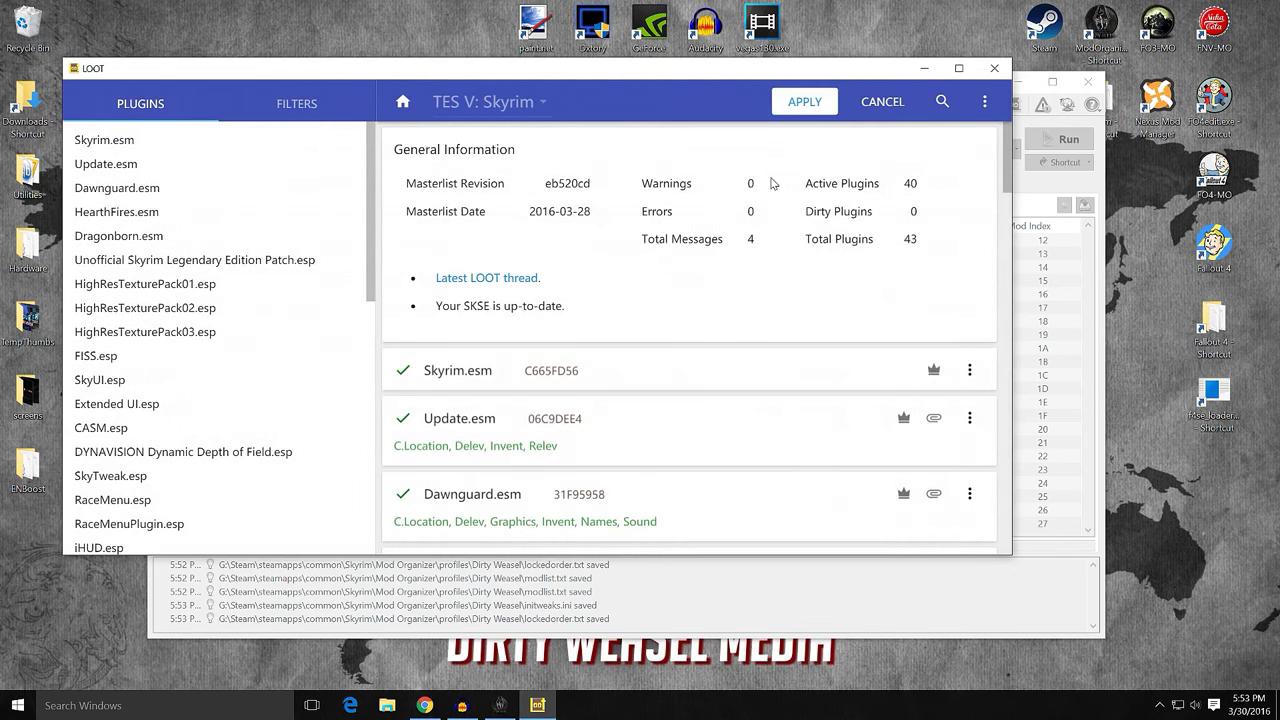
{"action": "left_click", "coordinate": [804, 101]}
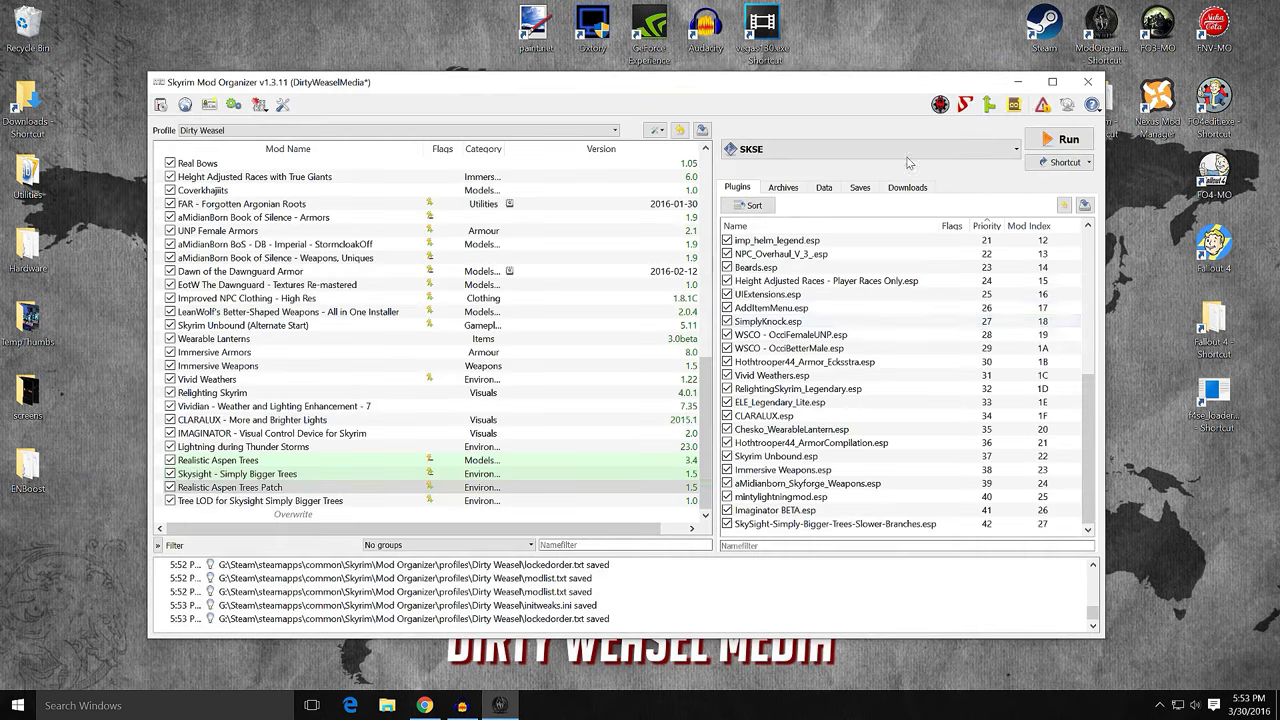
- Move SkySight-Simply-Bigger-Trees-Slower-Branches.esp up the plugin order to directly above Height Adjusted Races - Player Races Only.esp
{"action": "left_click", "coordinate": [866, 524]}
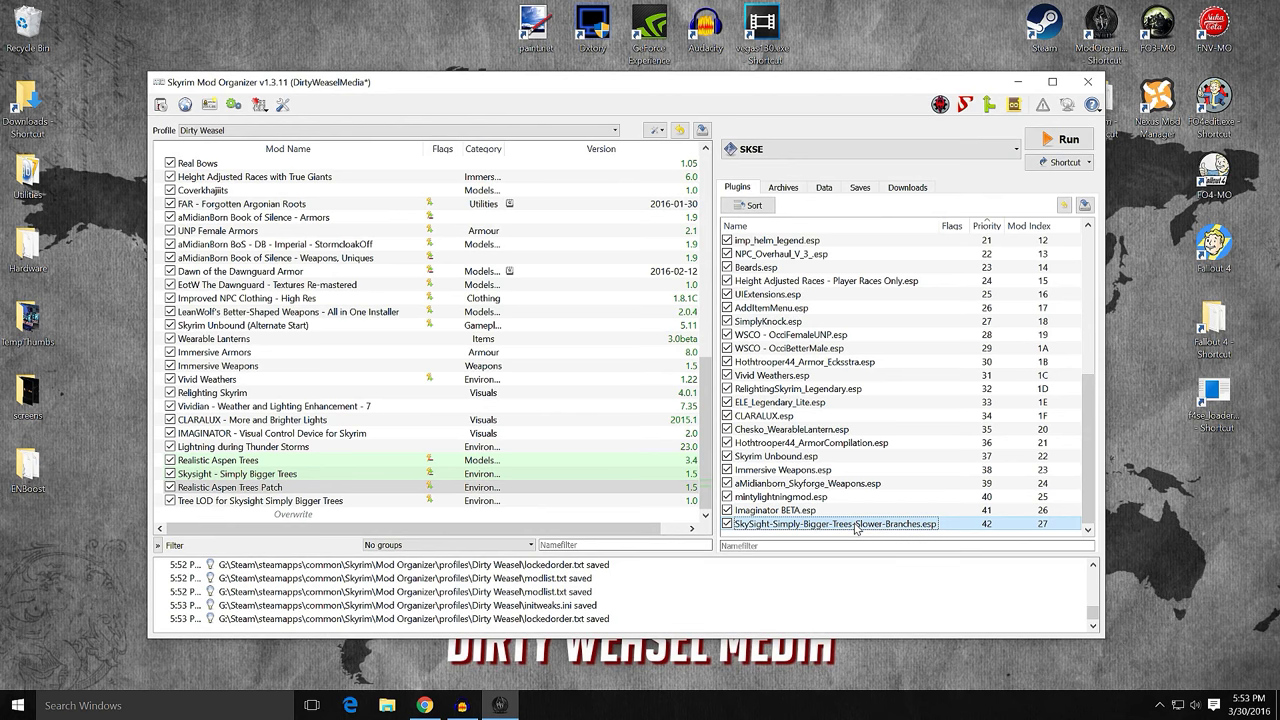
{"action": "left_click_drag", "start_coordinate": [856, 530], "coordinate": [877, 292]}
{"action": "scroll", "coordinate": [880, 340], "scroll_direction": "up", "scroll_amount": 3}
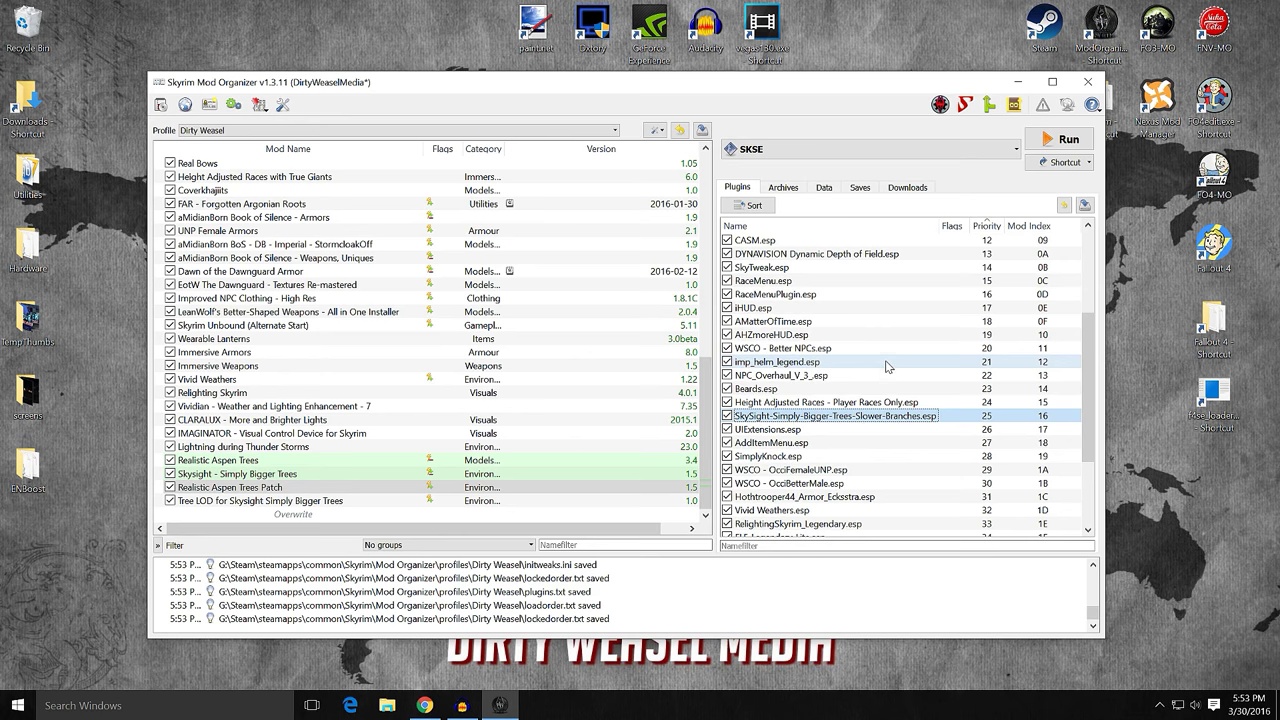
{"action": "scroll", "coordinate": [886, 367], "scroll_direction": "up", "scroll_amount": 1}
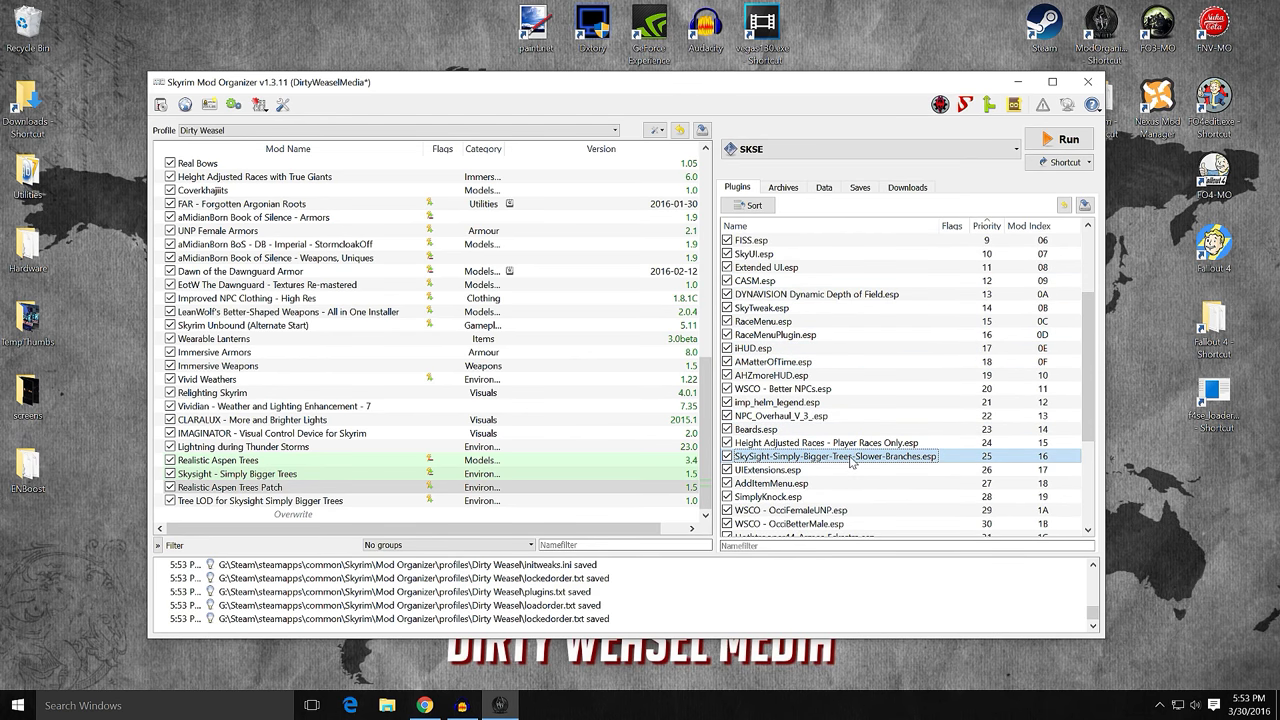
{"action": "left_click_drag", "start_coordinate": [850, 465], "coordinate": [876, 450]}
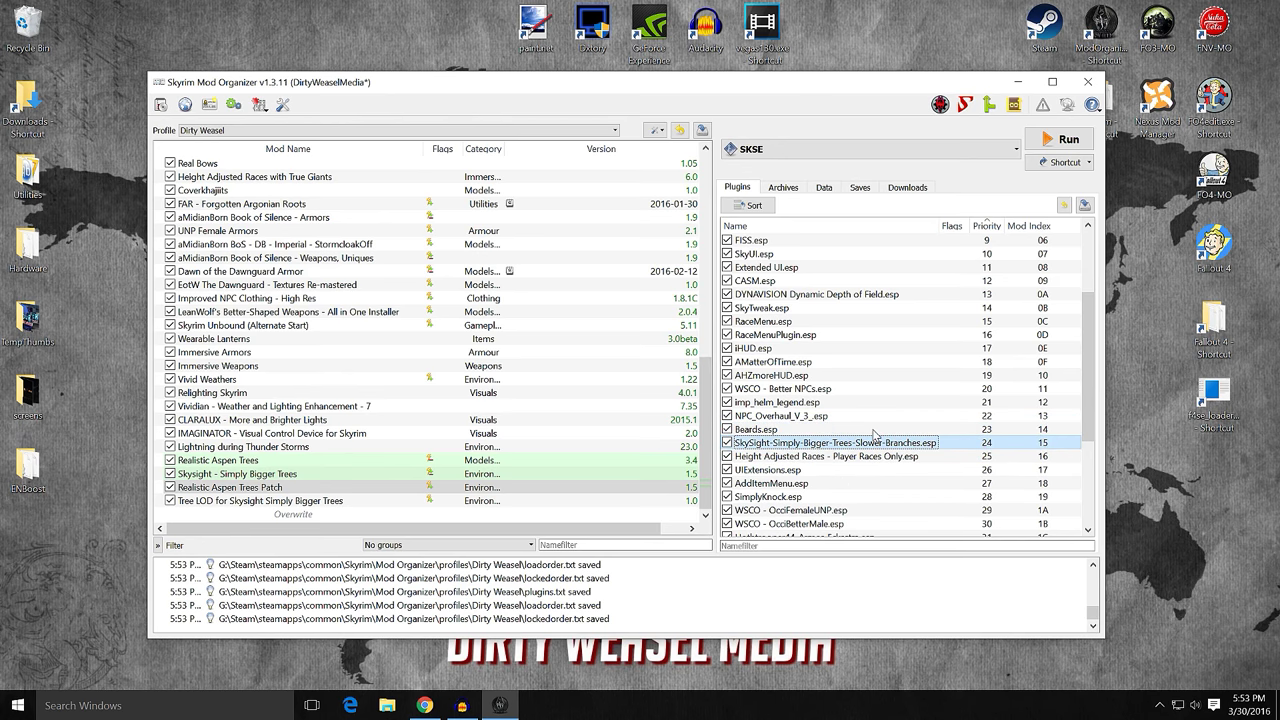
- Run LOOT's plugin sort on the rearranged load order and close LOOT
{"action": "left_click", "coordinate": [1014, 104]}
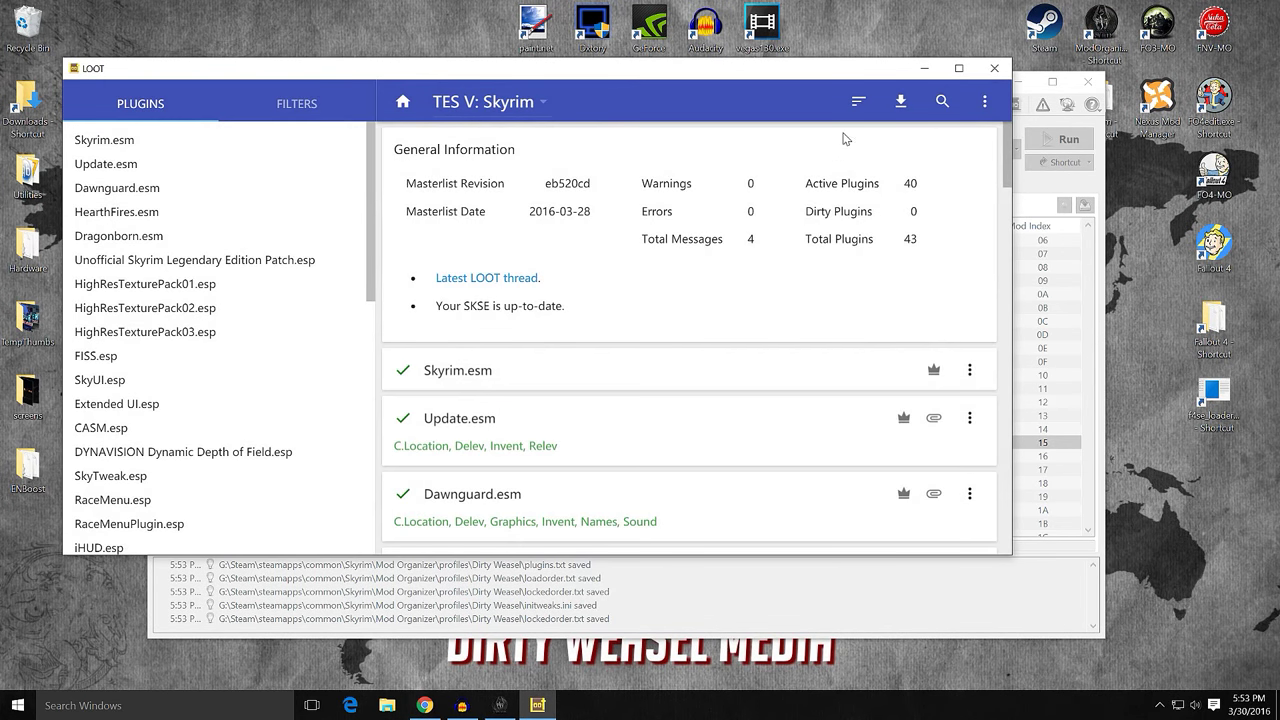
{"action": "left_click", "coordinate": [858, 101]}
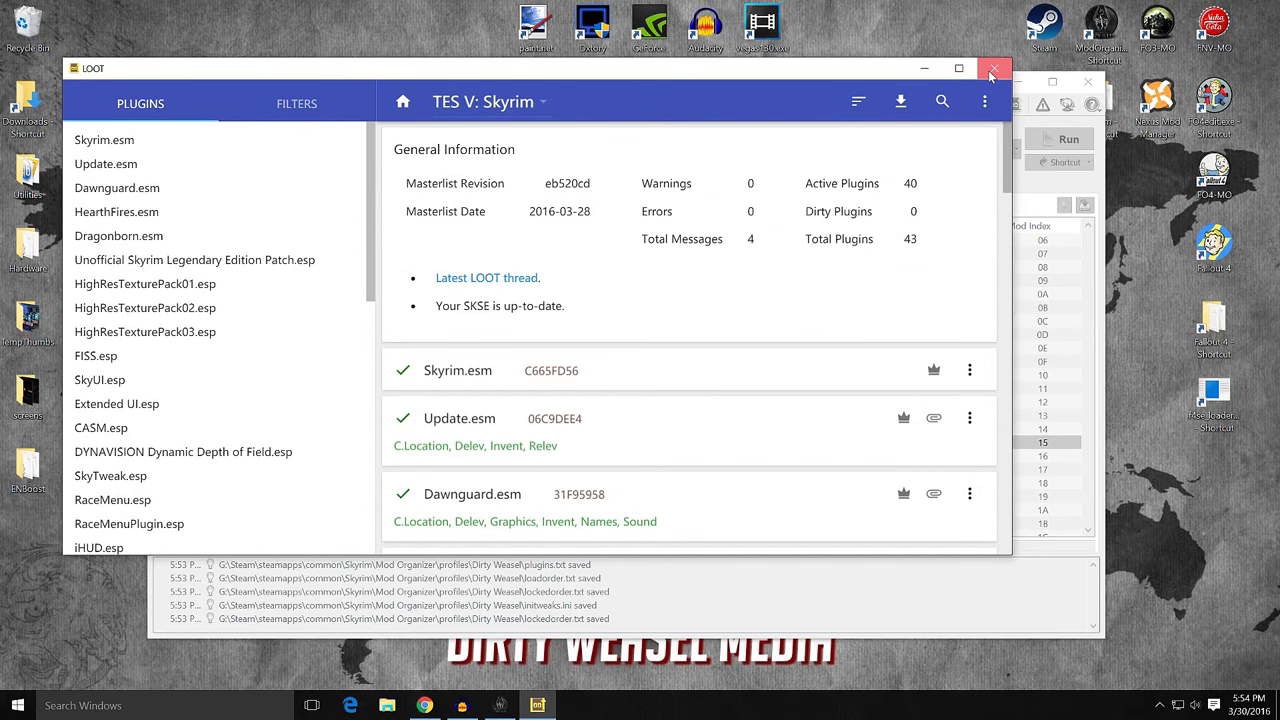
{"action": "left_click", "coordinate": [994, 68]}
- Review the full plugin order and the details of the SkySight slower-branches plugin, then select Realistic Aspen Trees Patch
{"action": "left_click", "coordinate": [840, 361]}
{"action": "scroll", "coordinate": [898, 386], "scroll_direction": "down", "scroll_amount": 2}
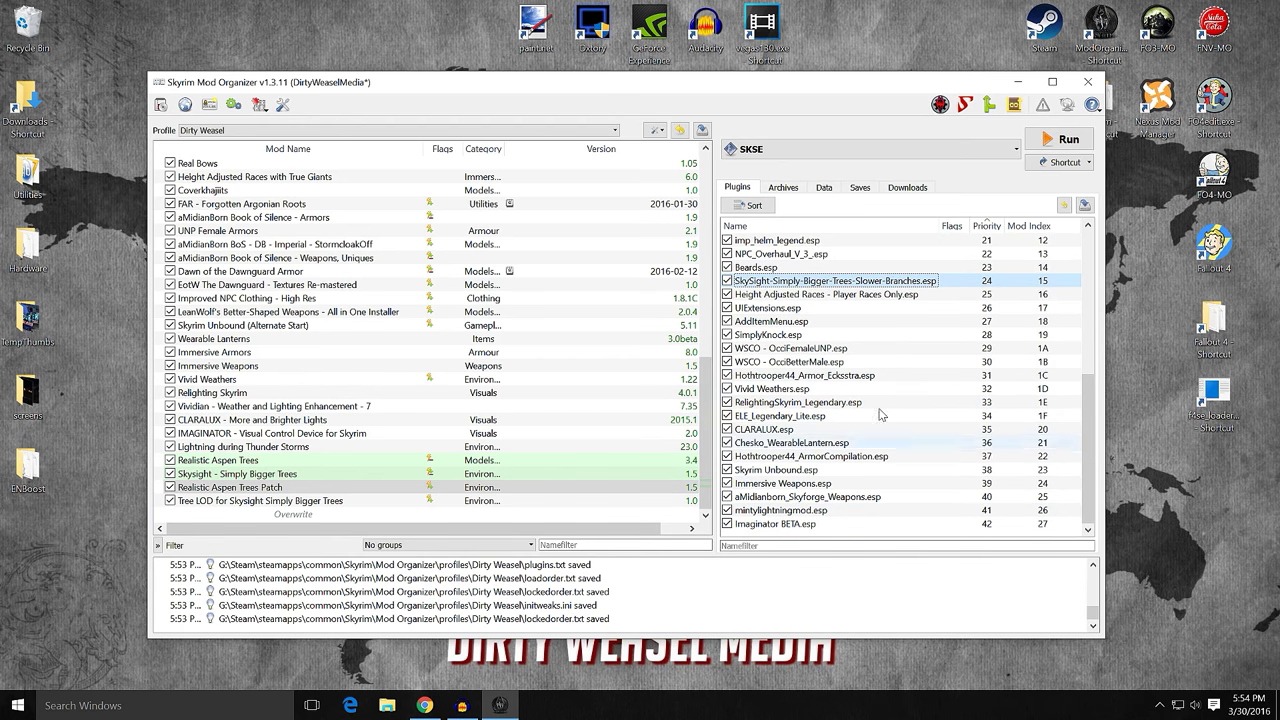
{"action": "scroll", "coordinate": [895, 372], "scroll_direction": "up", "scroll_amount": 3}
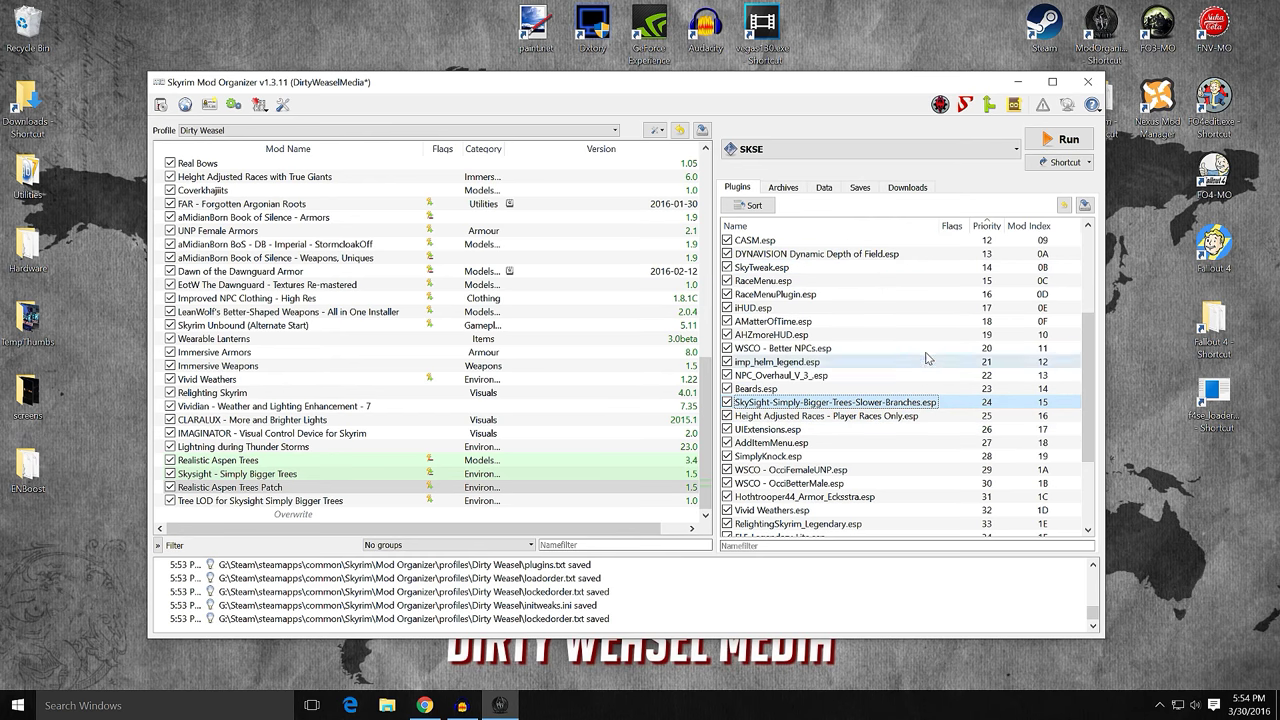
{"action": "scroll", "coordinate": [905, 340], "scroll_direction": "up", "scroll_amount": 3}
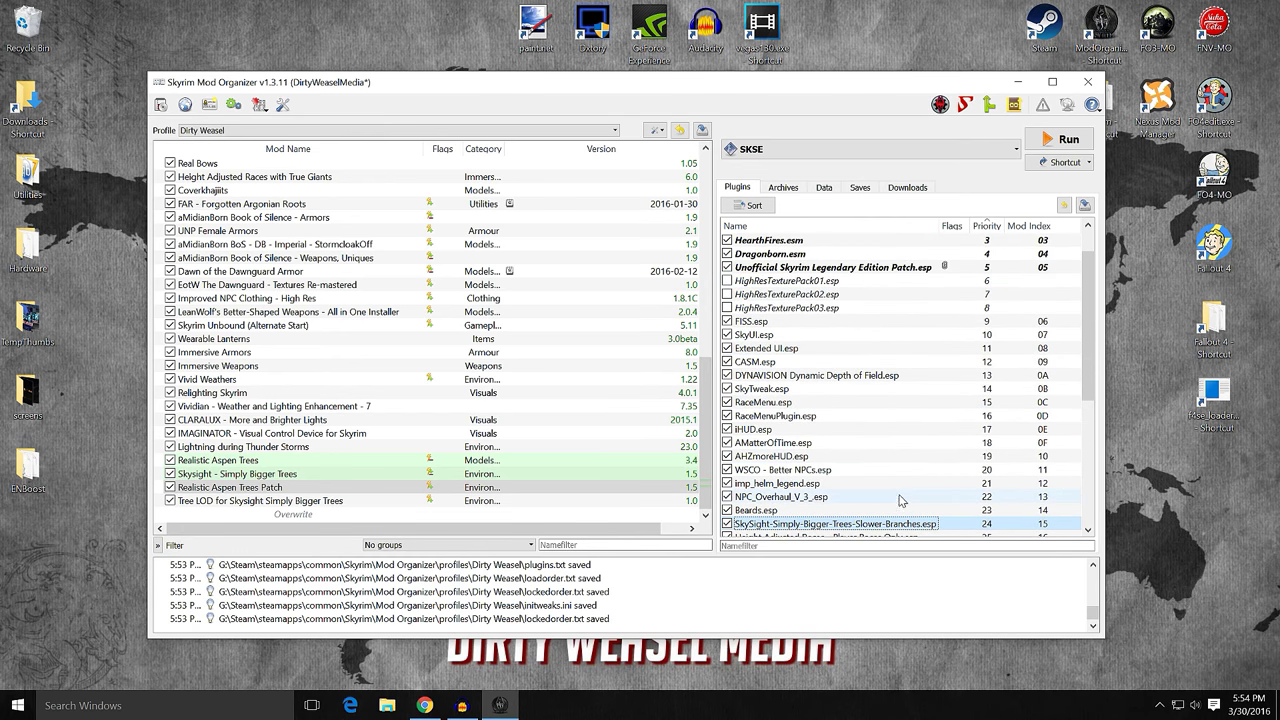
{"action": "scroll", "coordinate": [900, 390], "scroll_direction": "down", "scroll_amount": 4}
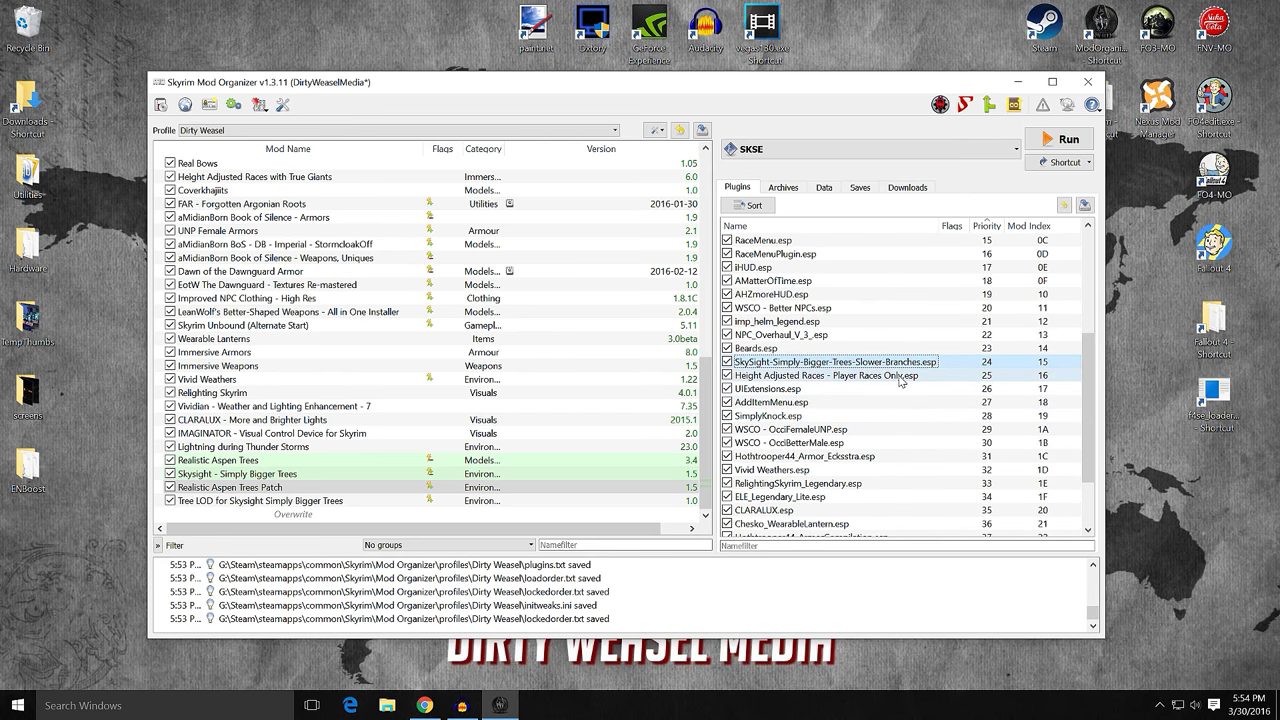
{"action": "mouse_move", "coordinate": [865, 368]}
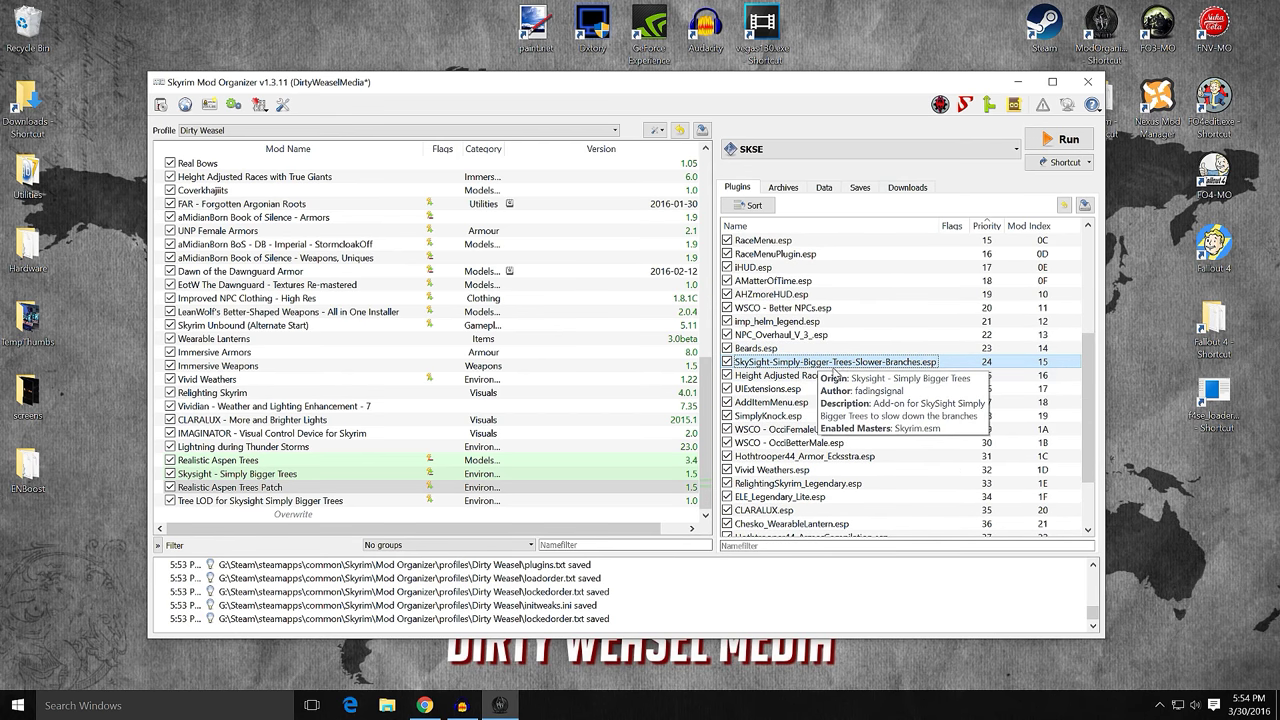
{"action": "left_click", "coordinate": [440, 487]}
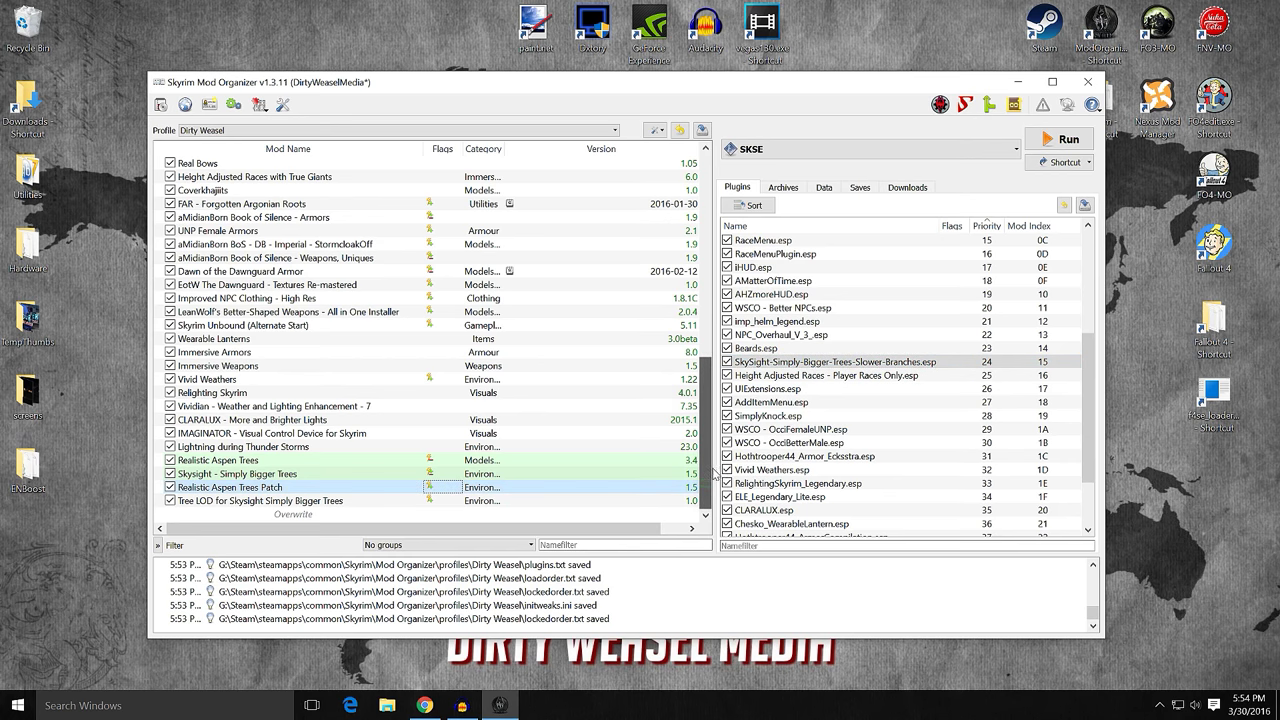
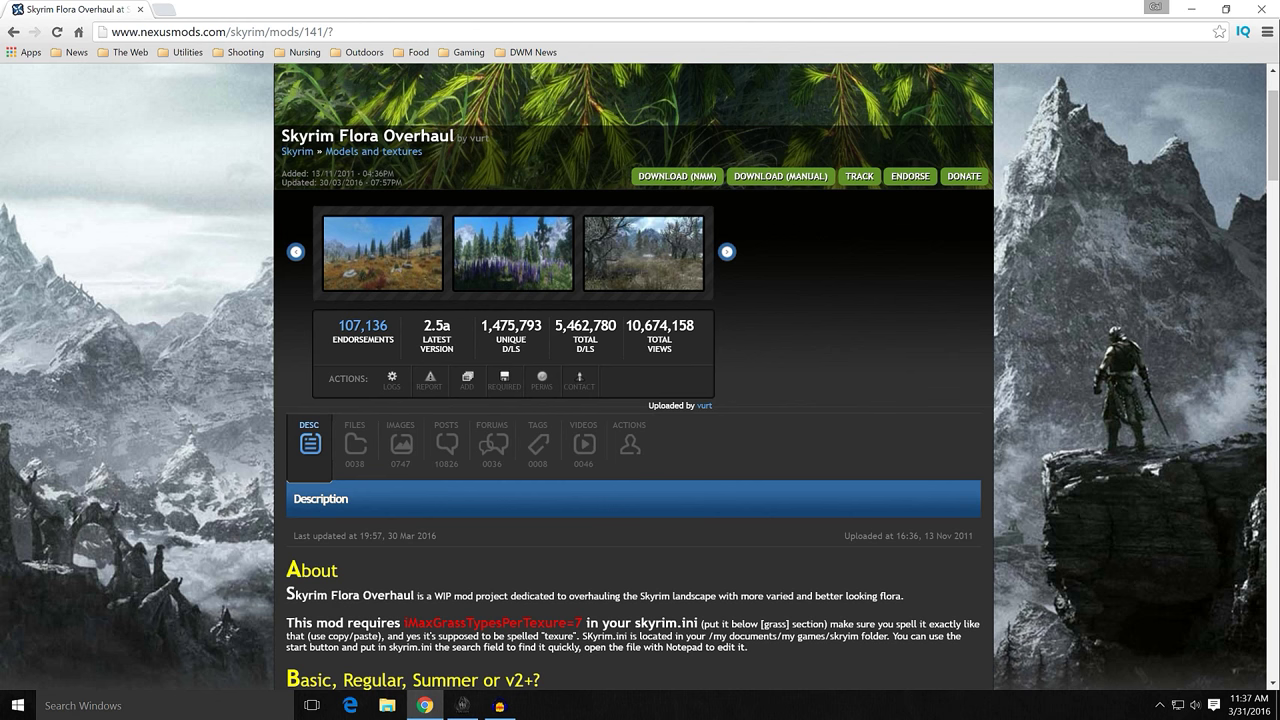
- In Chrome, read the Skyrim Flora Overhaul description on Nexus Mods, including its Basic, Regular, Summer and Version 2+ editions and changelog
{"action": "scroll", "coordinate": [279, 380], "scroll_direction": "down", "scroll_amount": 2}
{"action": "scroll", "coordinate": [252, 415], "scroll_direction": "down", "scroll_amount": 4}
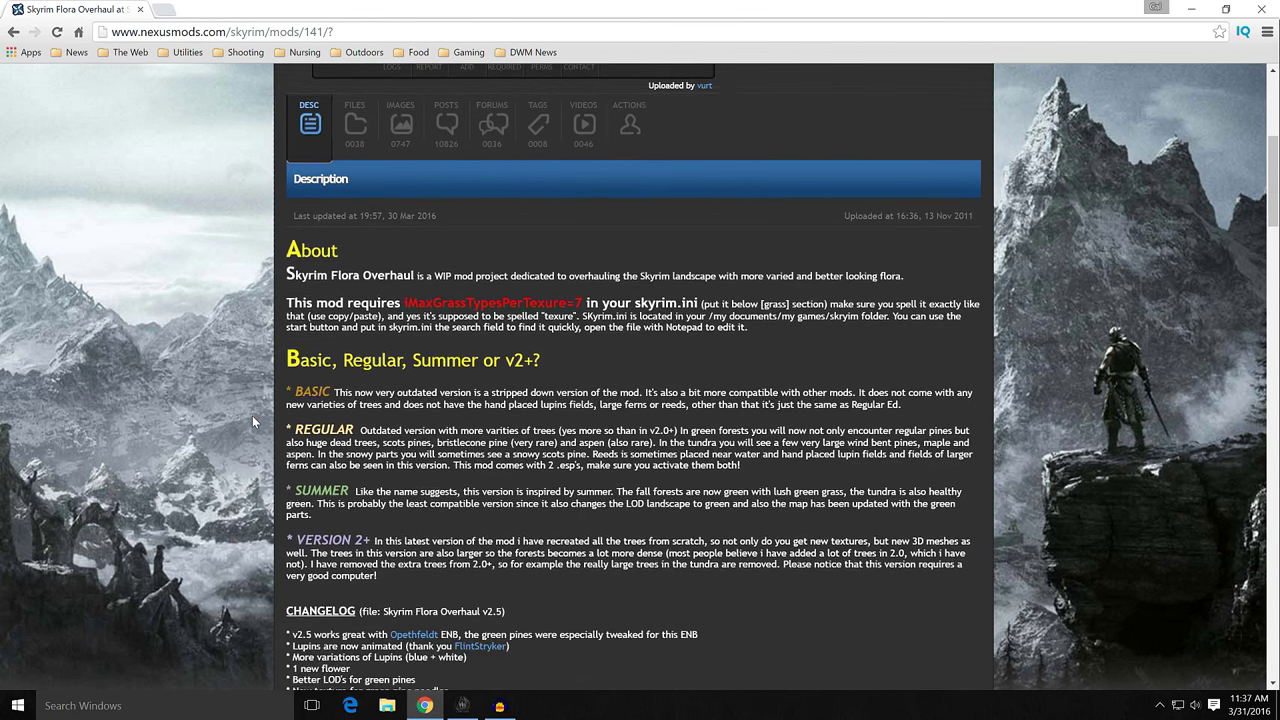
{"action": "scroll", "coordinate": [252, 415], "scroll_direction": "down", "scroll_amount": 3}
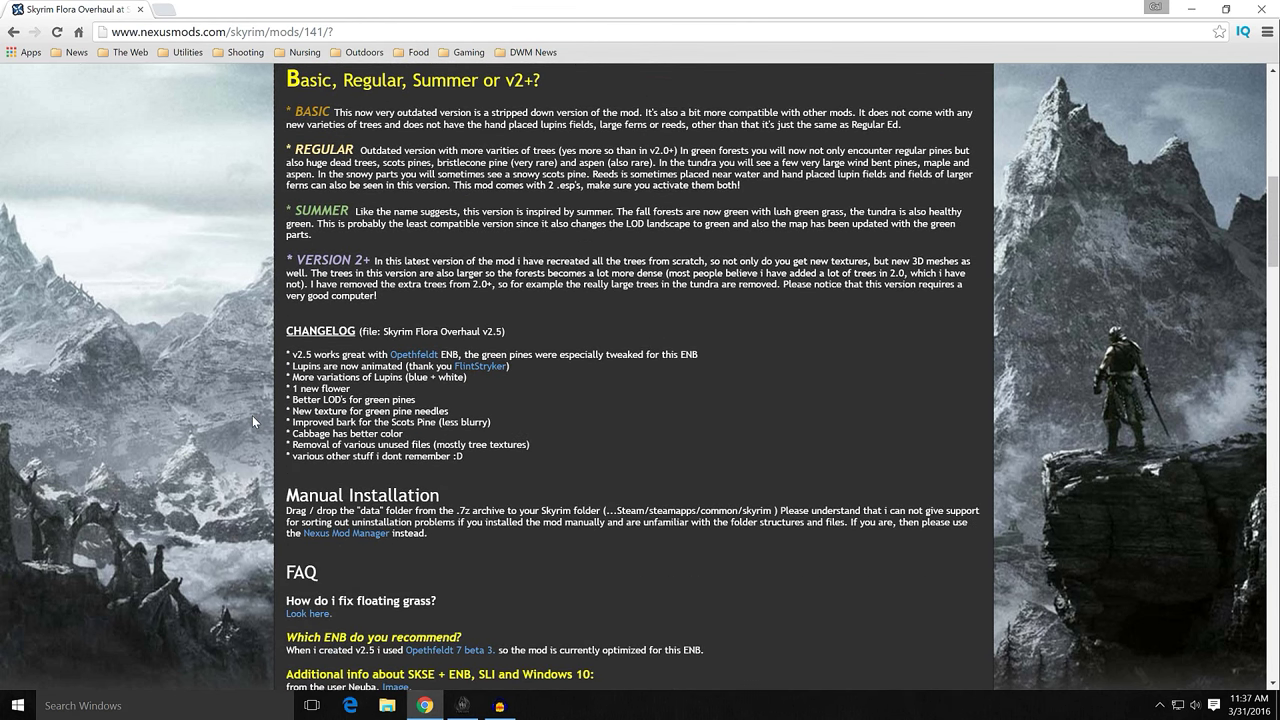
{"action": "scroll", "coordinate": [252, 415], "scroll_direction": "up", "scroll_amount": 2}
{"action": "scroll", "coordinate": [252, 415], "scroll_direction": "up", "scroll_amount": 6}
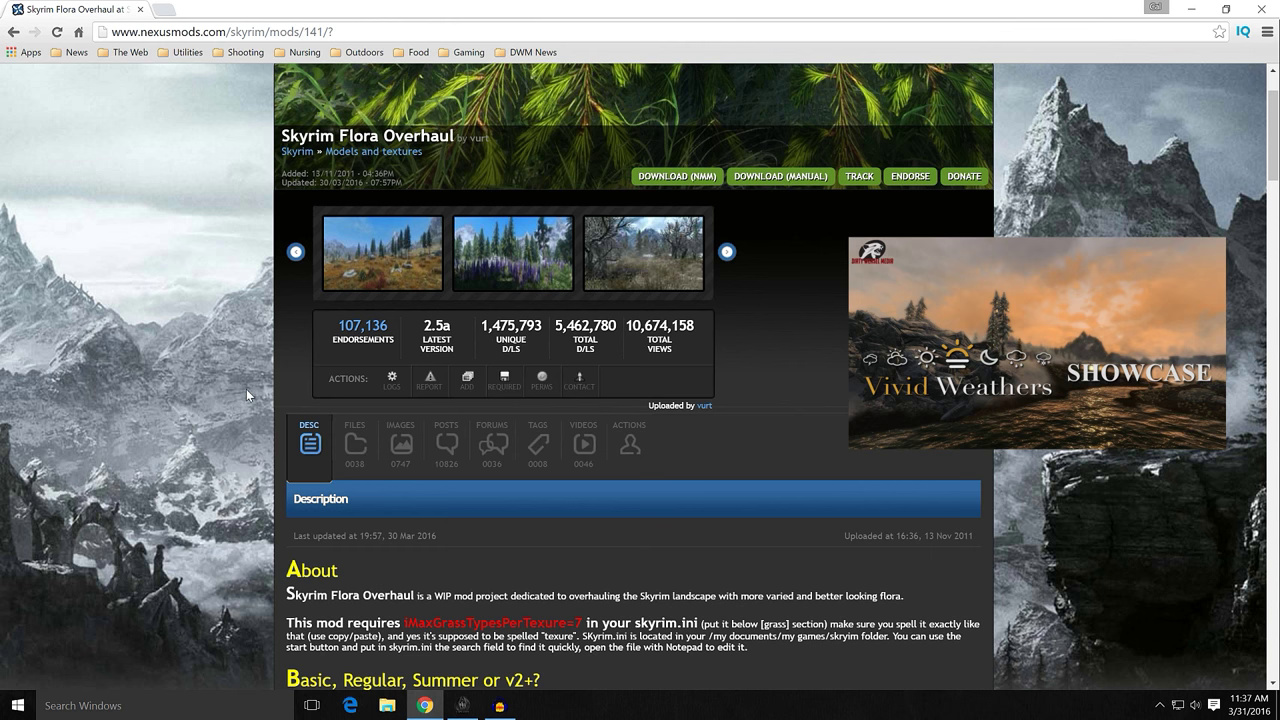
{"action": "scroll", "coordinate": [246, 389], "scroll_direction": "down", "scroll_amount": 2}
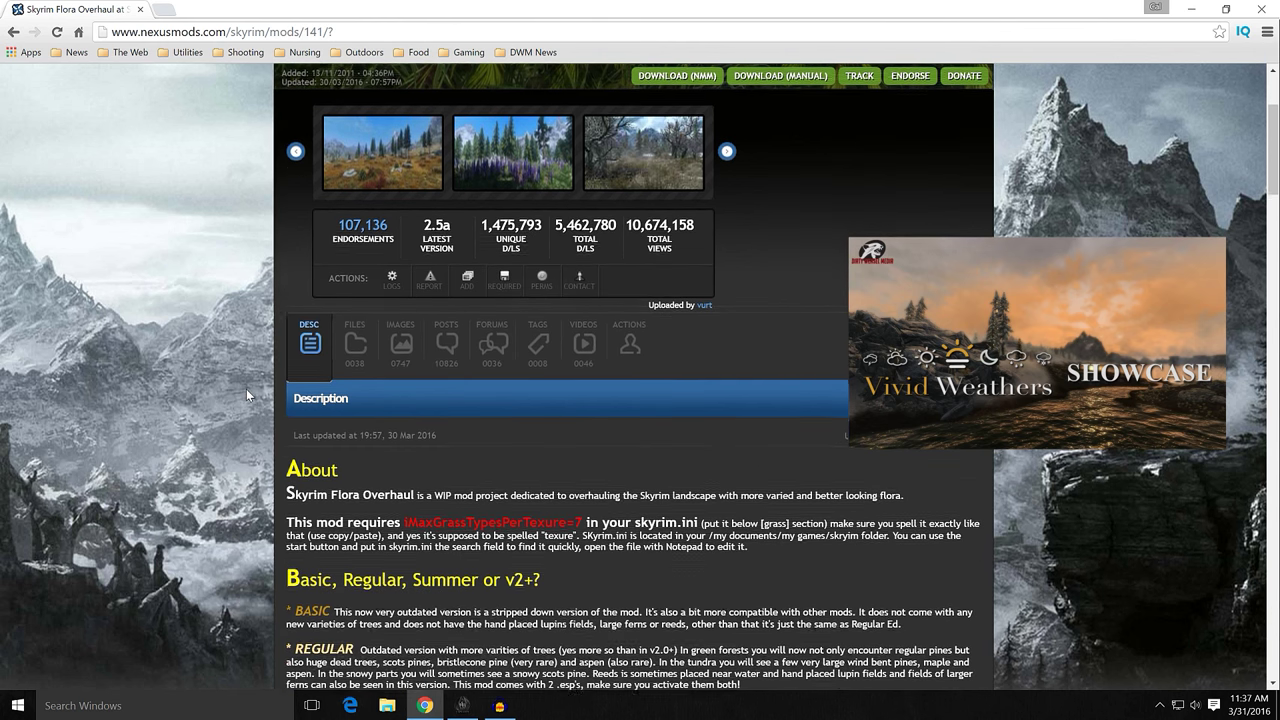
{"action": "scroll", "coordinate": [246, 389], "scroll_direction": "down", "scroll_amount": 4}
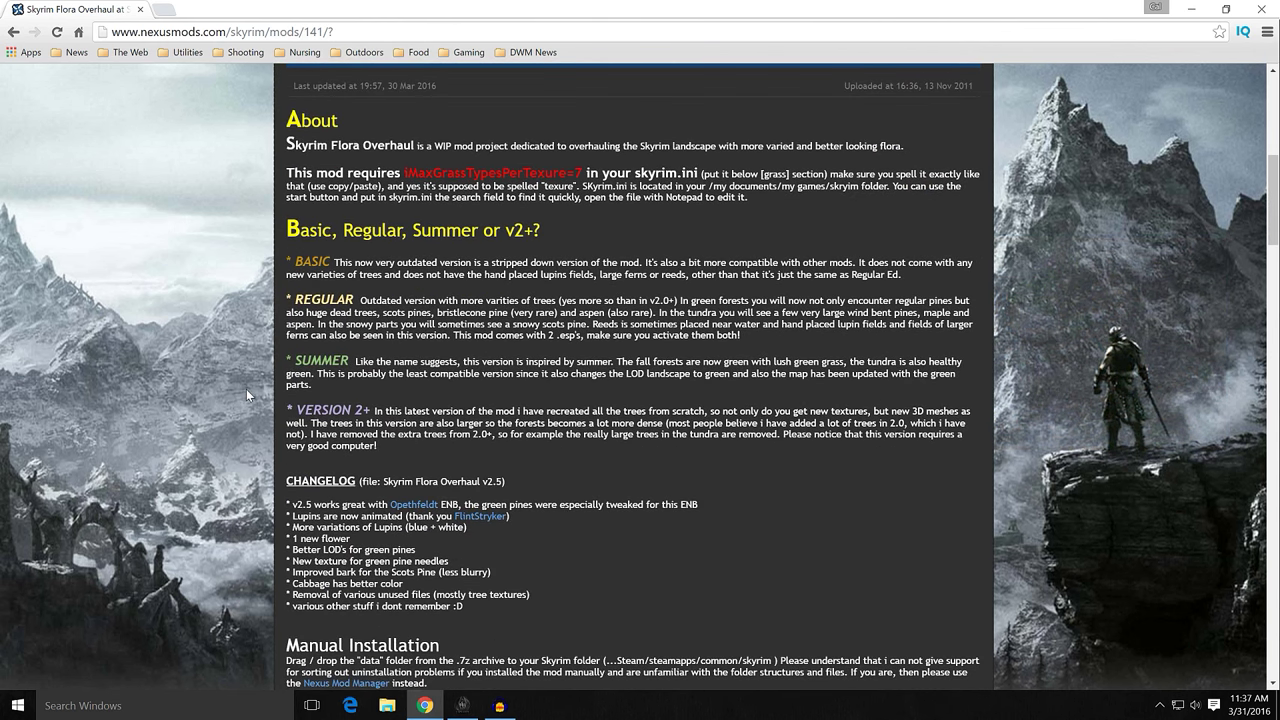
{"action": "scroll", "coordinate": [246, 389], "scroll_direction": "down", "scroll_amount": 1}
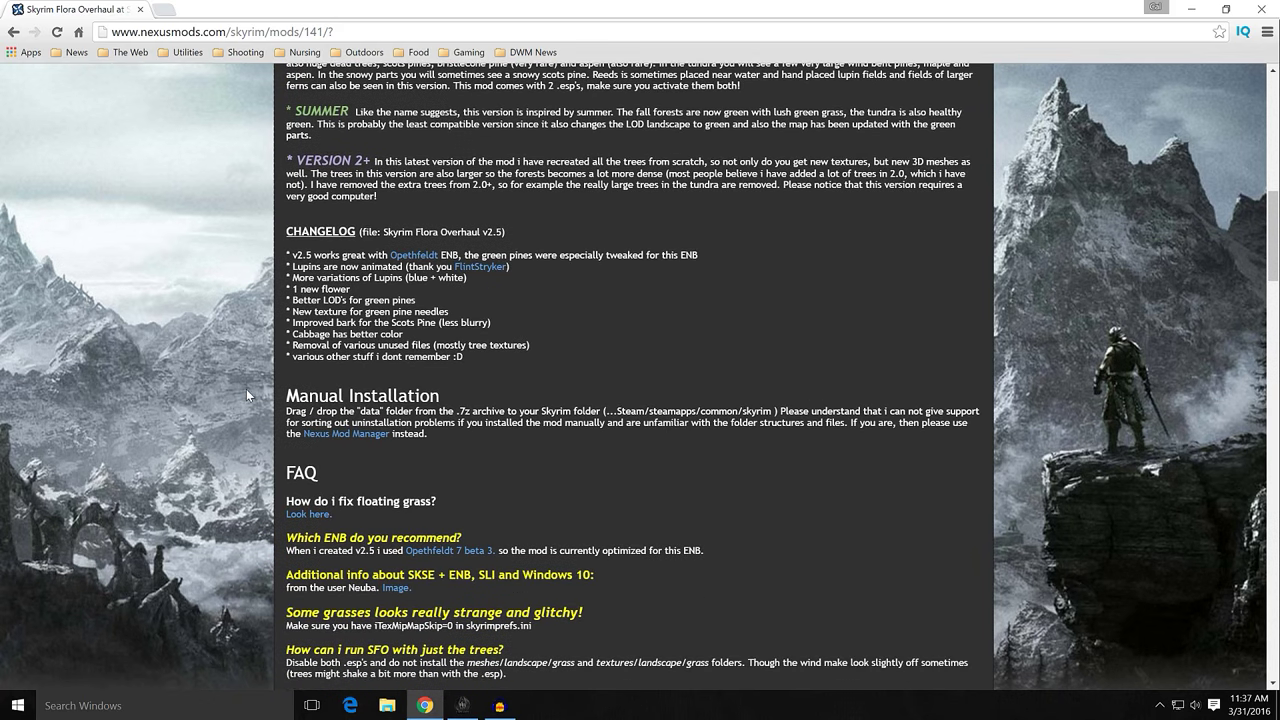
- Highlight the required skyrim.ini setting iMaxGrassTypesPerTexure=7 in the About section, then clear the selection
{"action": "scroll", "coordinate": [246, 389], "scroll_direction": "up", "scroll_amount": 4}
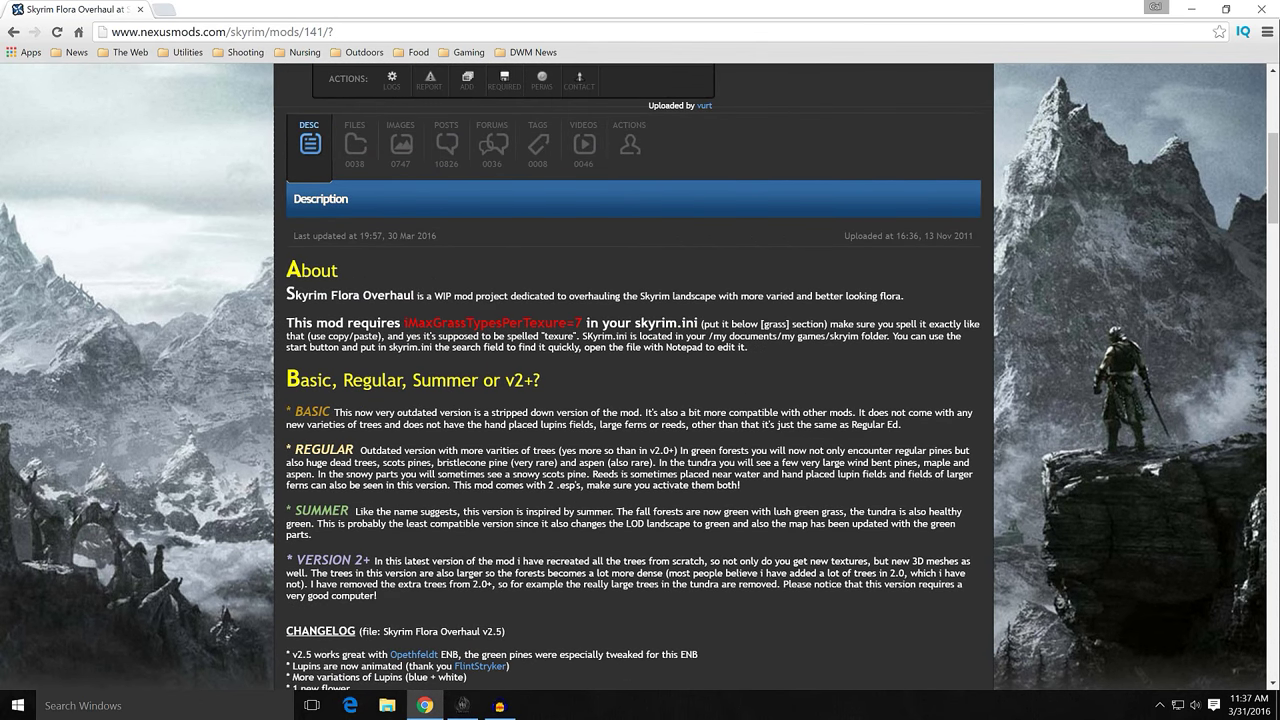
{"action": "left_click_drag", "start_coordinate": [402, 323], "coordinate": [582, 323]}
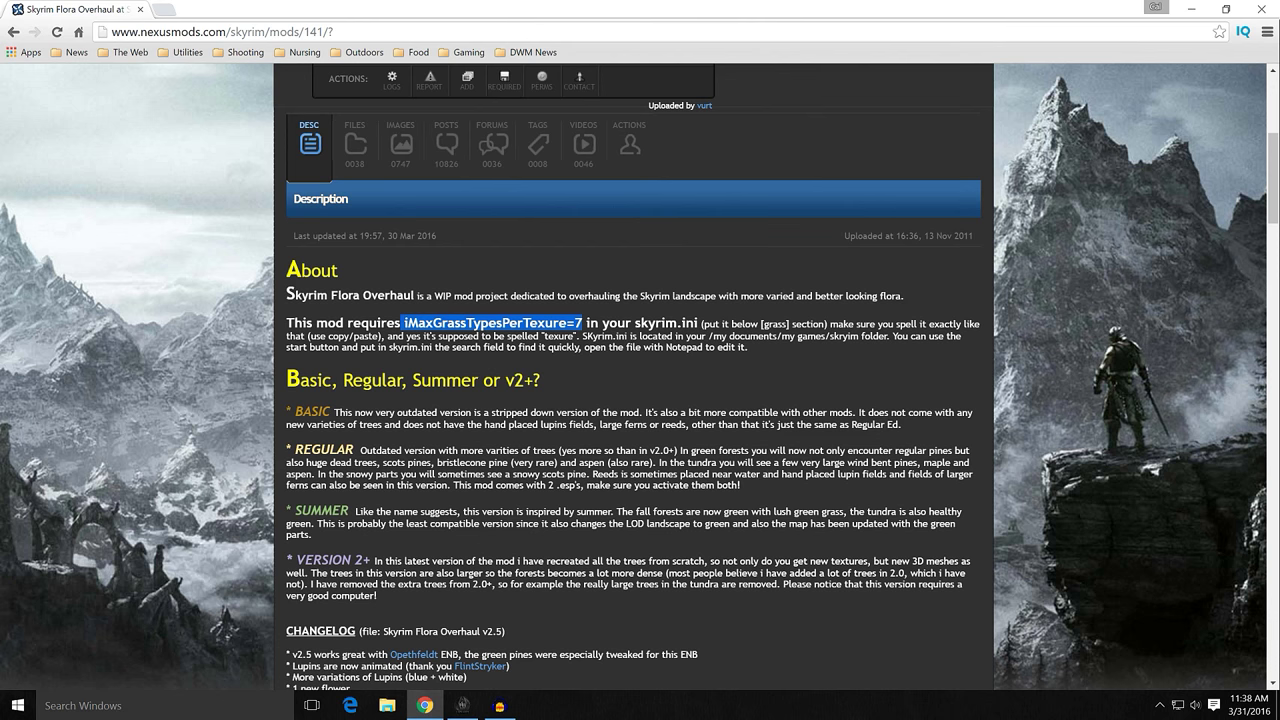
{"action": "left_click", "coordinate": [273, 366]}
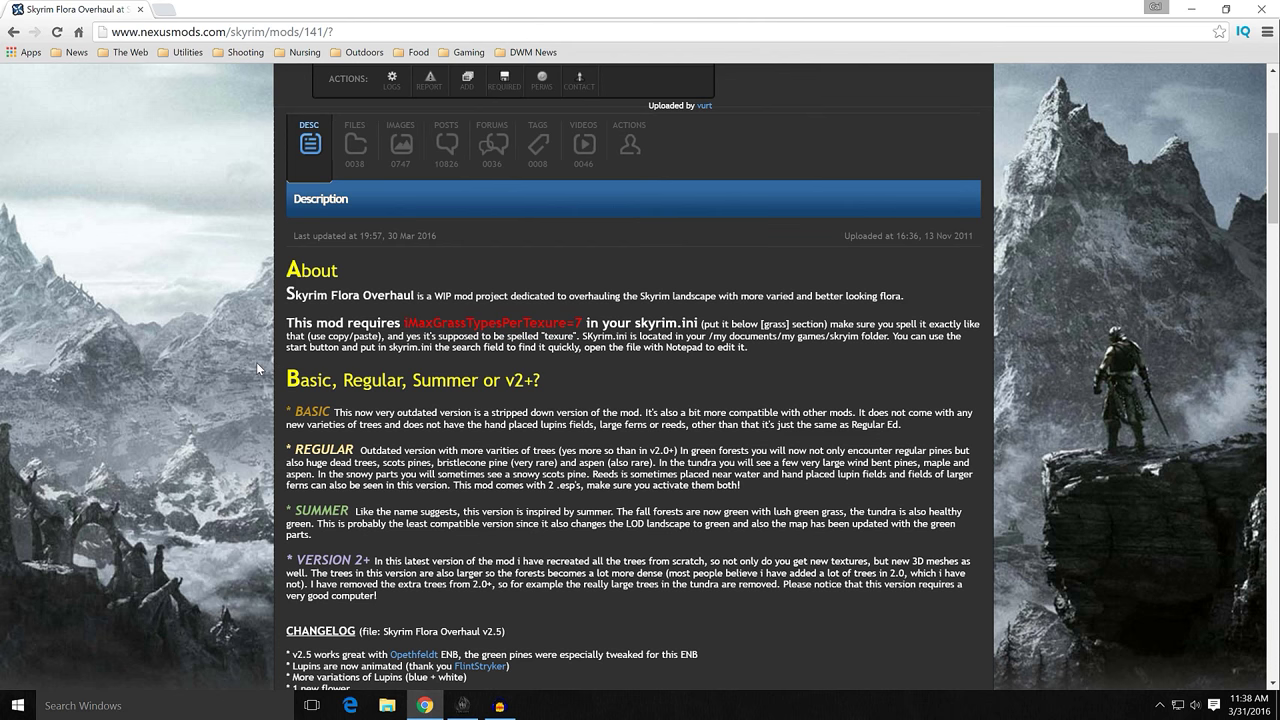
- Read the Manual Installation and FAQ sections, including the advice on grass, loading screens and distant trees
{"action": "scroll", "coordinate": [258, 369], "scroll_direction": "down", "scroll_amount": 3}
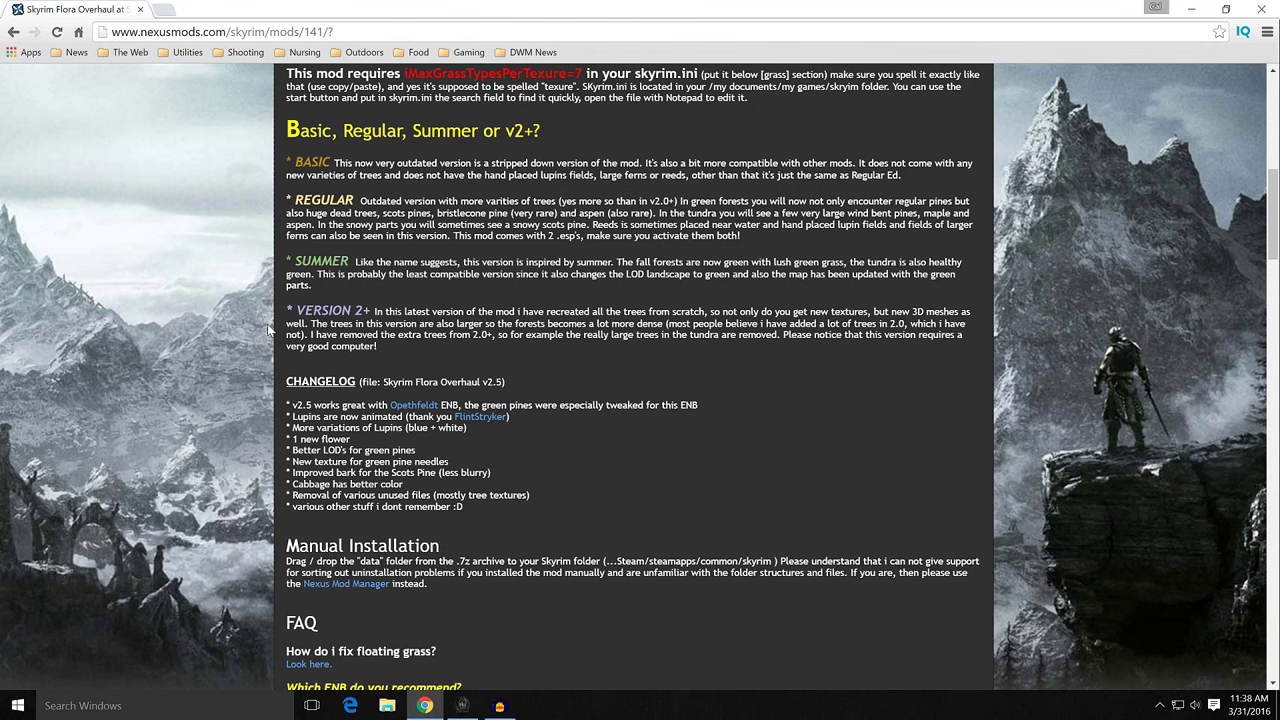
{"action": "scroll", "coordinate": [268, 330], "scroll_direction": "down", "scroll_amount": 3}
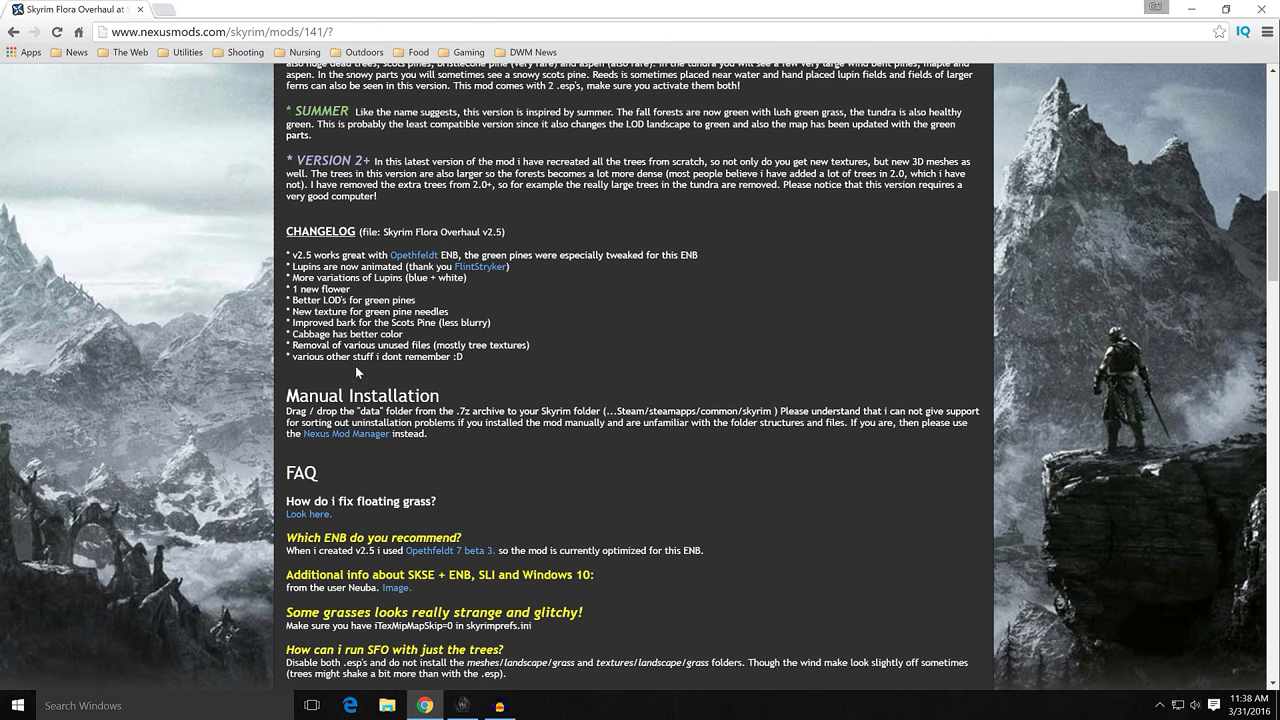
{"action": "scroll", "coordinate": [249, 368], "scroll_direction": "down", "scroll_amount": 2}
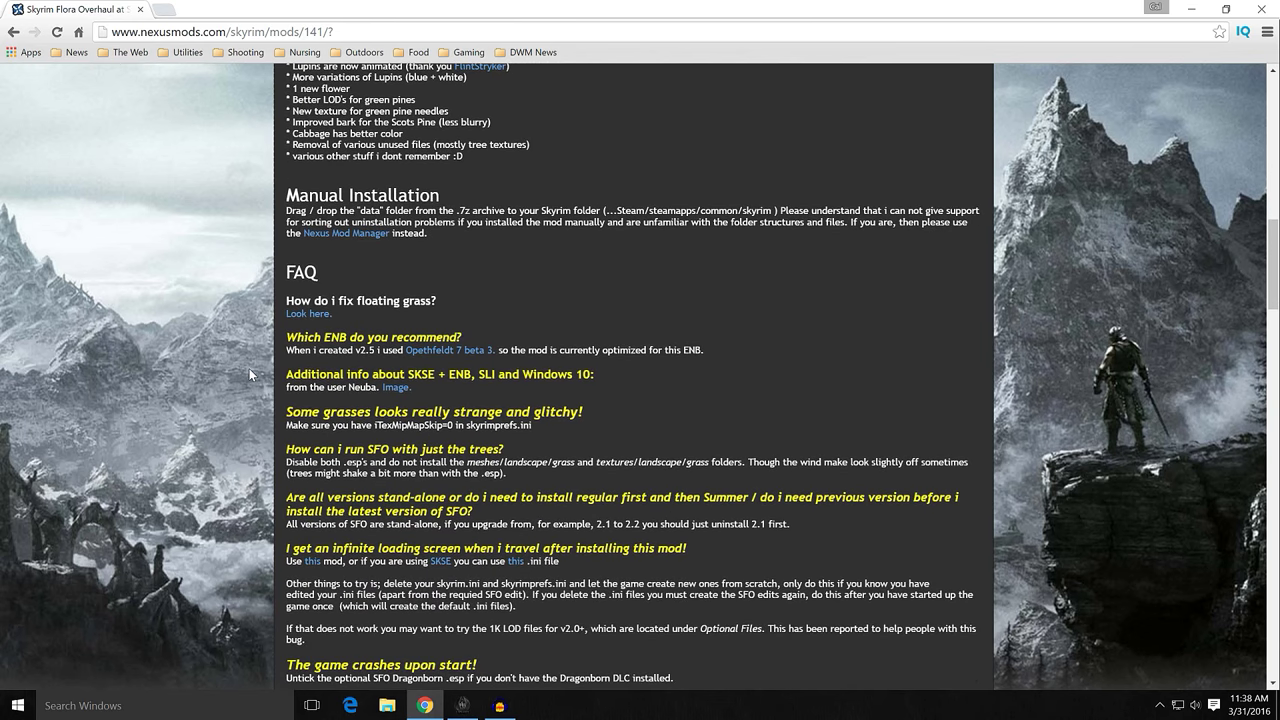
{"action": "scroll", "coordinate": [249, 368], "scroll_direction": "down", "scroll_amount": 2}
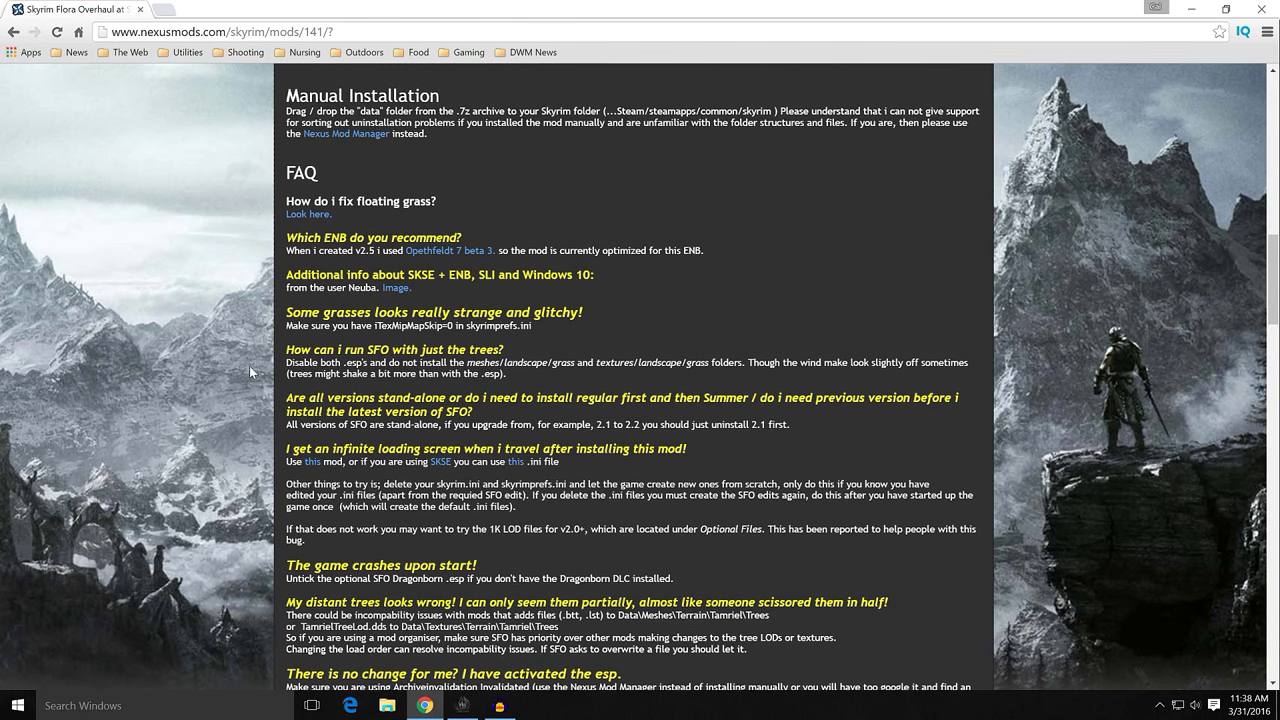
{"action": "scroll", "coordinate": [260, 325], "scroll_direction": "down", "scroll_amount": 1}
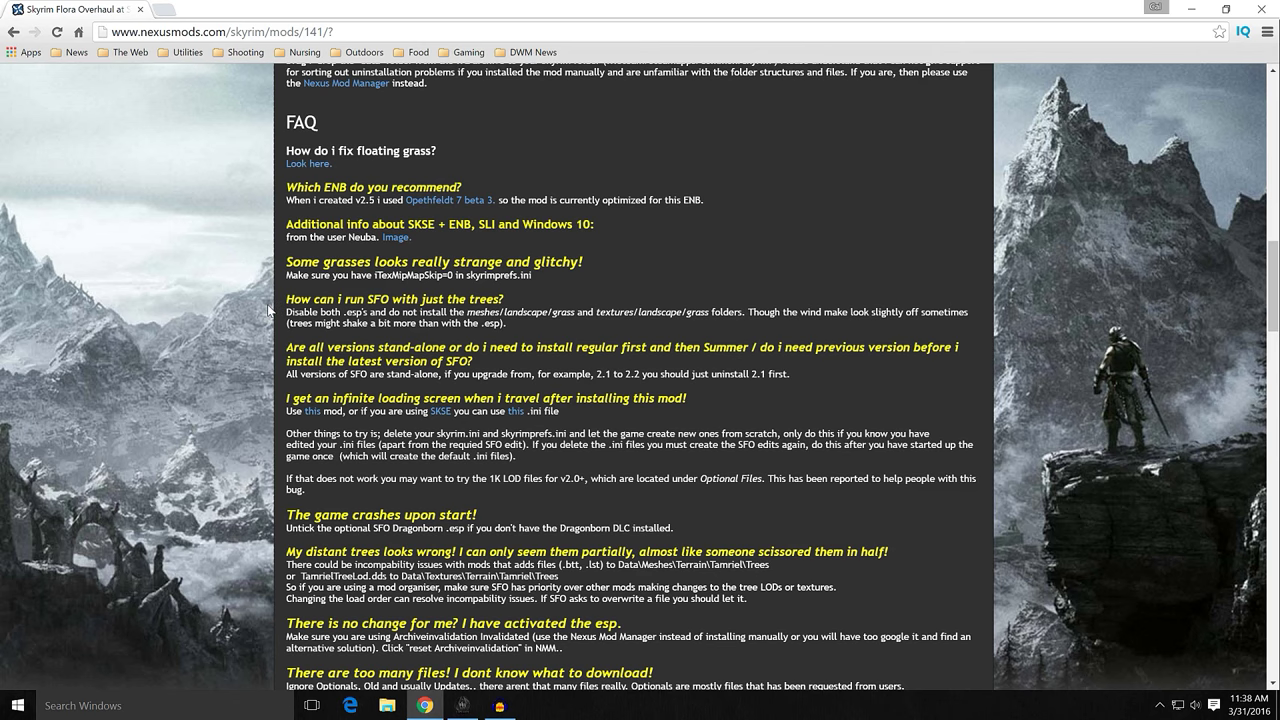
- Highlight the FAQ question on running SFO with just the trees, highlight its instruction about .esps and grass folders, and clear the selection
{"action": "scroll", "coordinate": [270, 310], "scroll_direction": "down", "scroll_amount": 1}
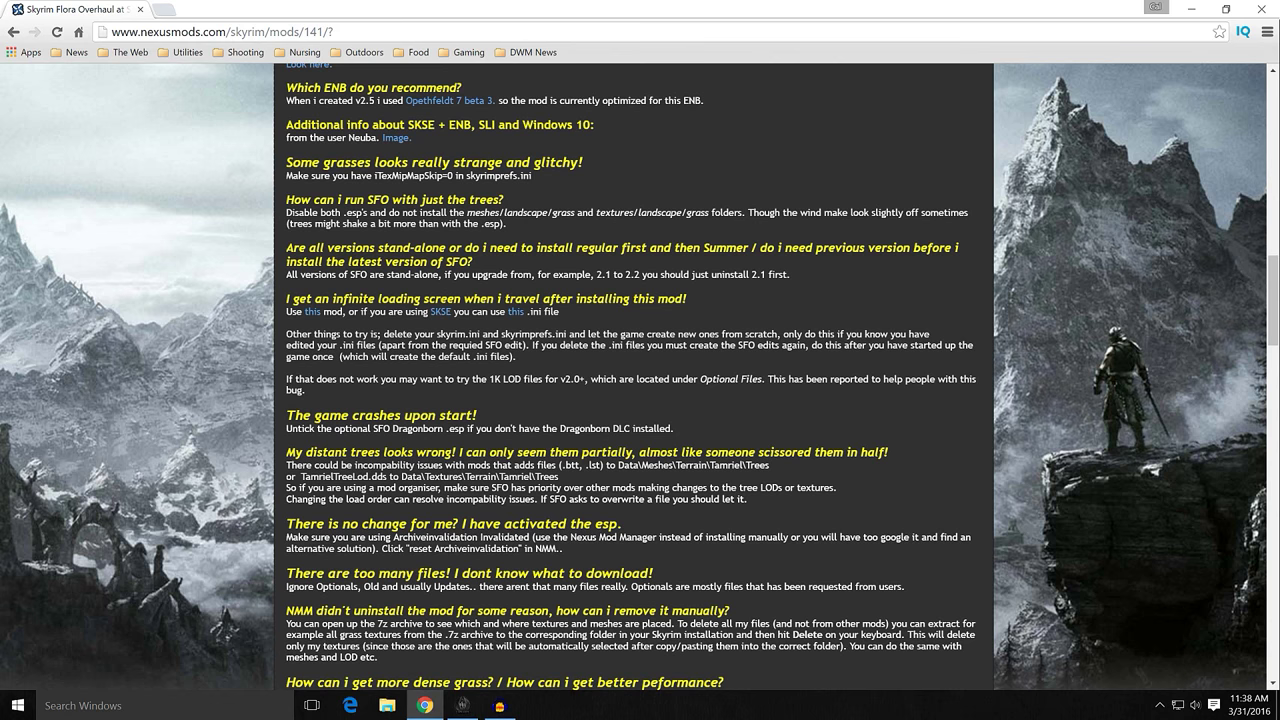
{"action": "left_click_drag", "start_coordinate": [367, 200], "coordinate": [503, 200]}
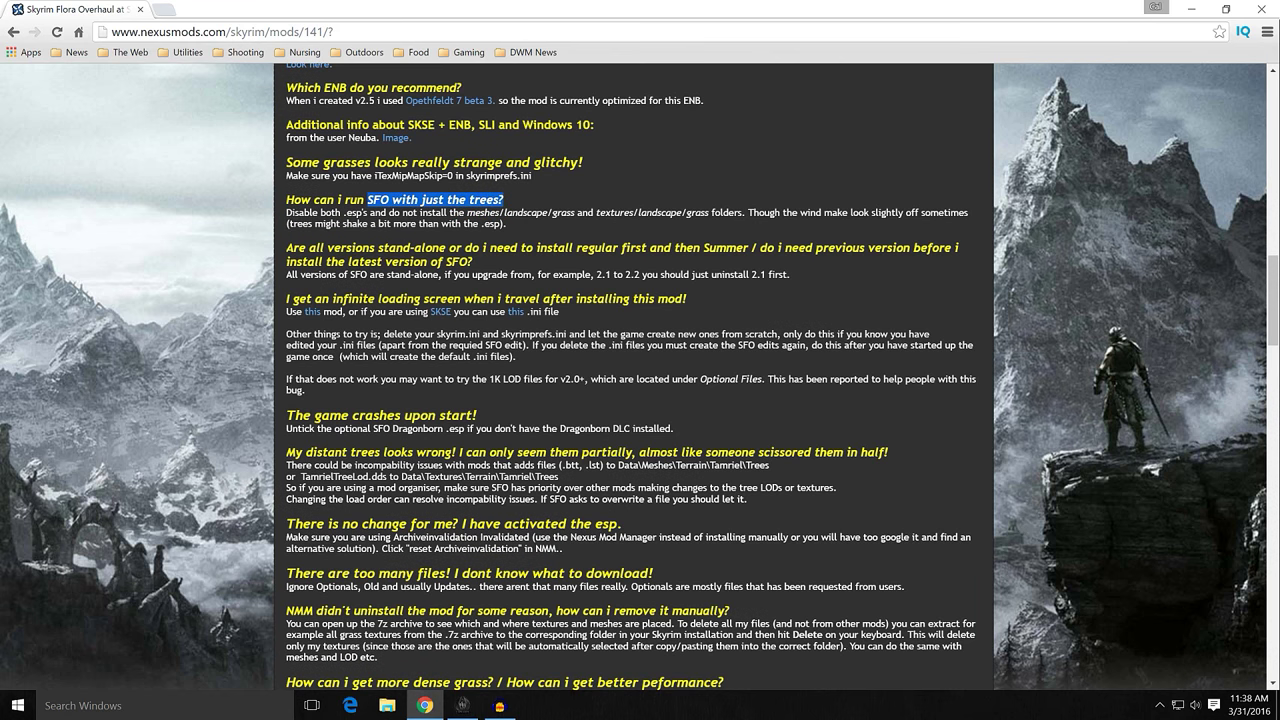
{"action": "left_click", "coordinate": [535, 221]}
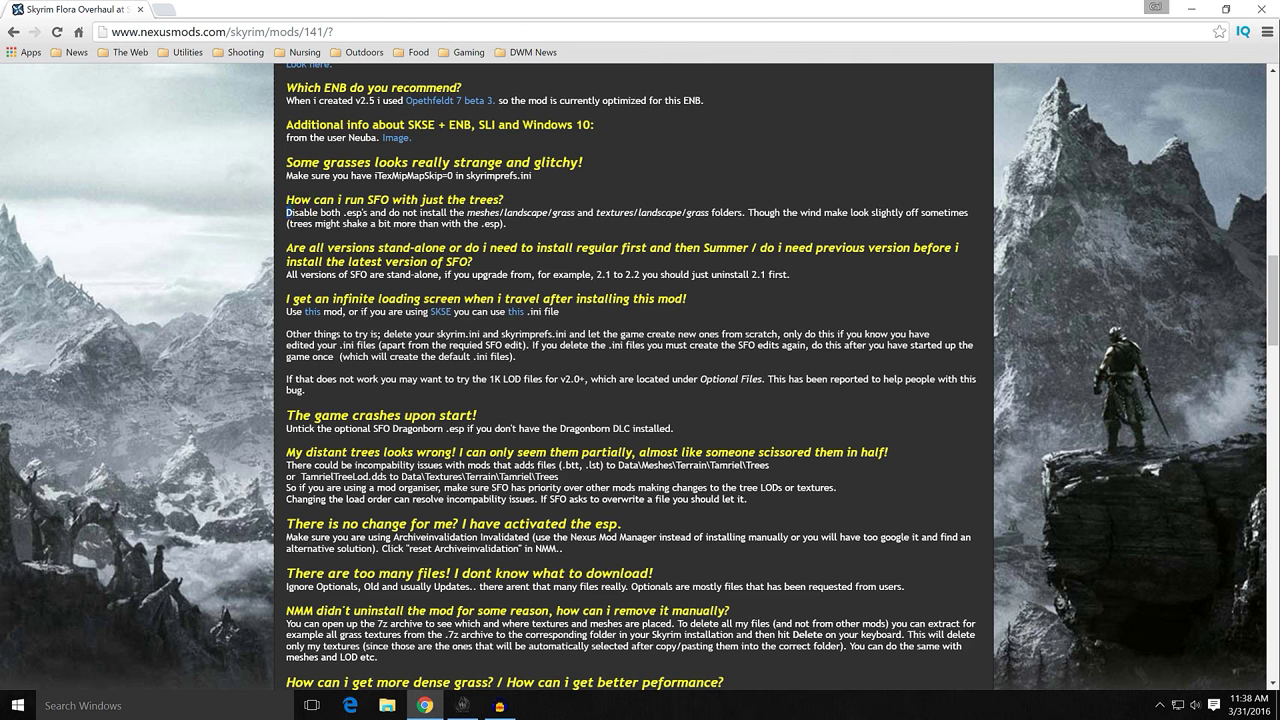
{"action": "left_click_drag", "start_coordinate": [286, 211], "coordinate": [742, 213]}
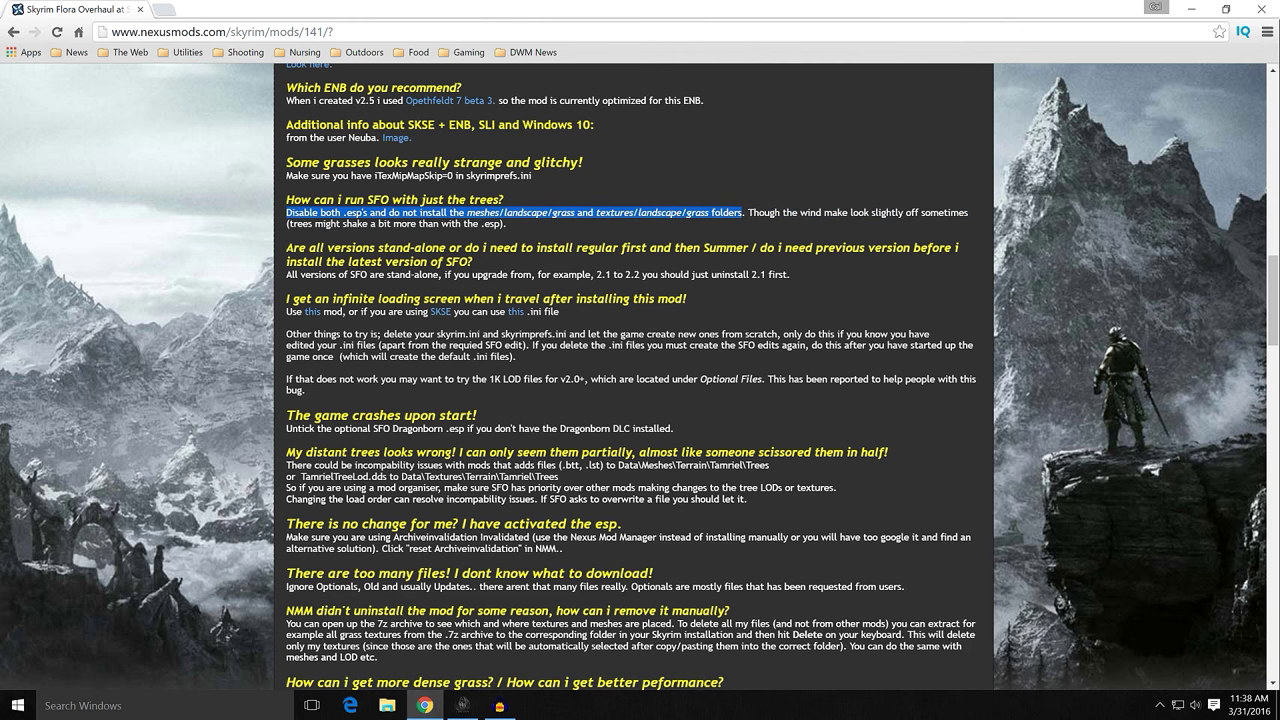
{"action": "left_click", "coordinate": [798, 220]}
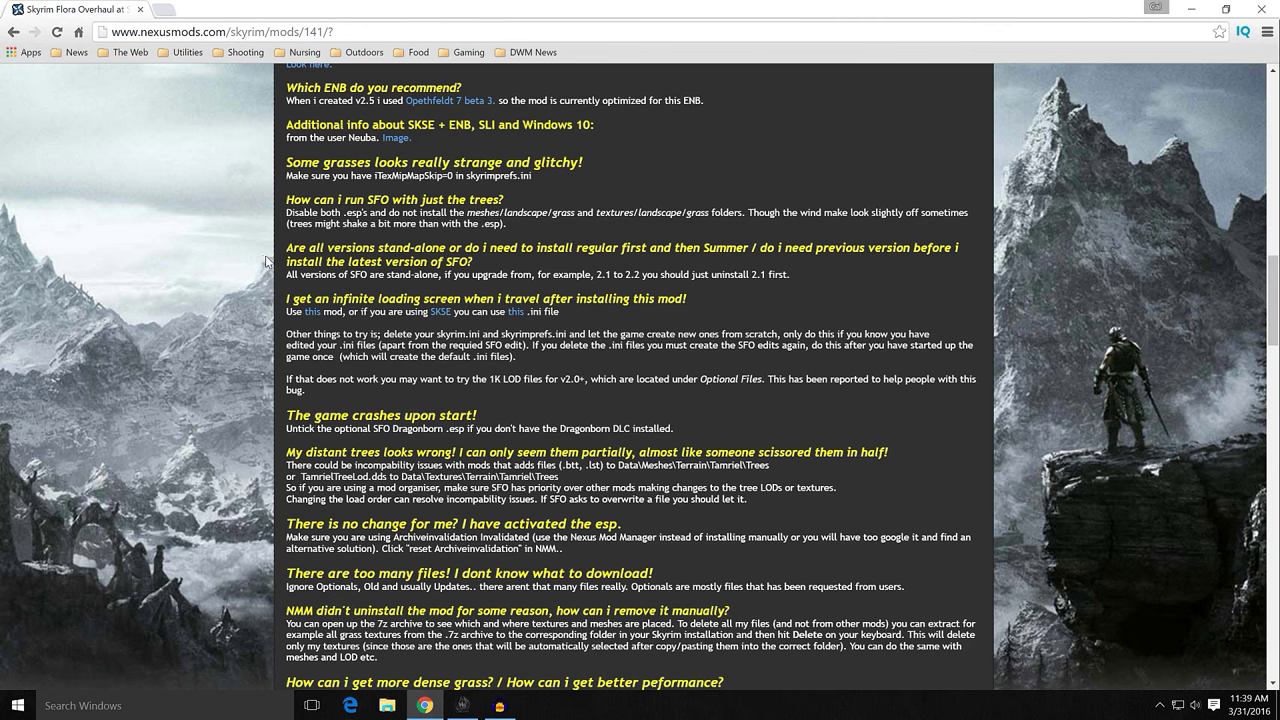
- Read the remaining FAQ entries, covering crashes, distant trees, dense grass, the two .esp files, missing grass, performance impact and mod compatibility
{"action": "scroll", "coordinate": [266, 258], "scroll_direction": "down", "scroll_amount": 2}
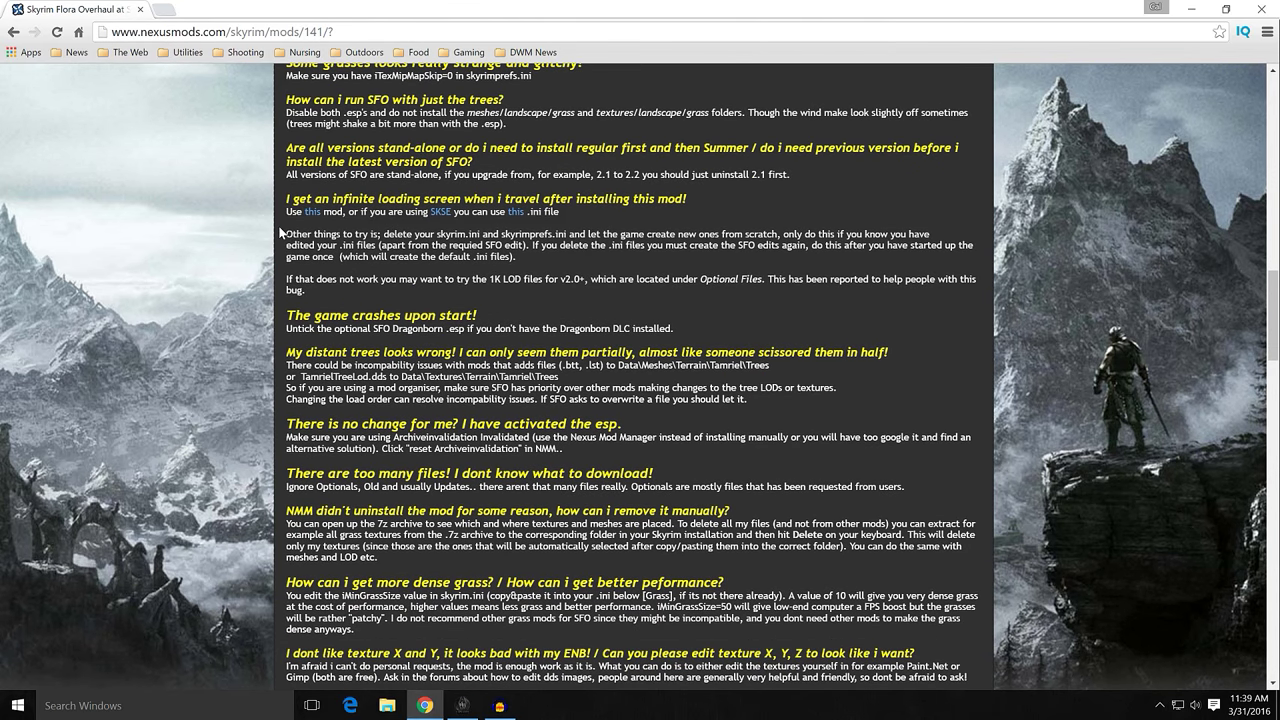
{"action": "scroll", "coordinate": [270, 245], "scroll_direction": "down", "scroll_amount": 3}
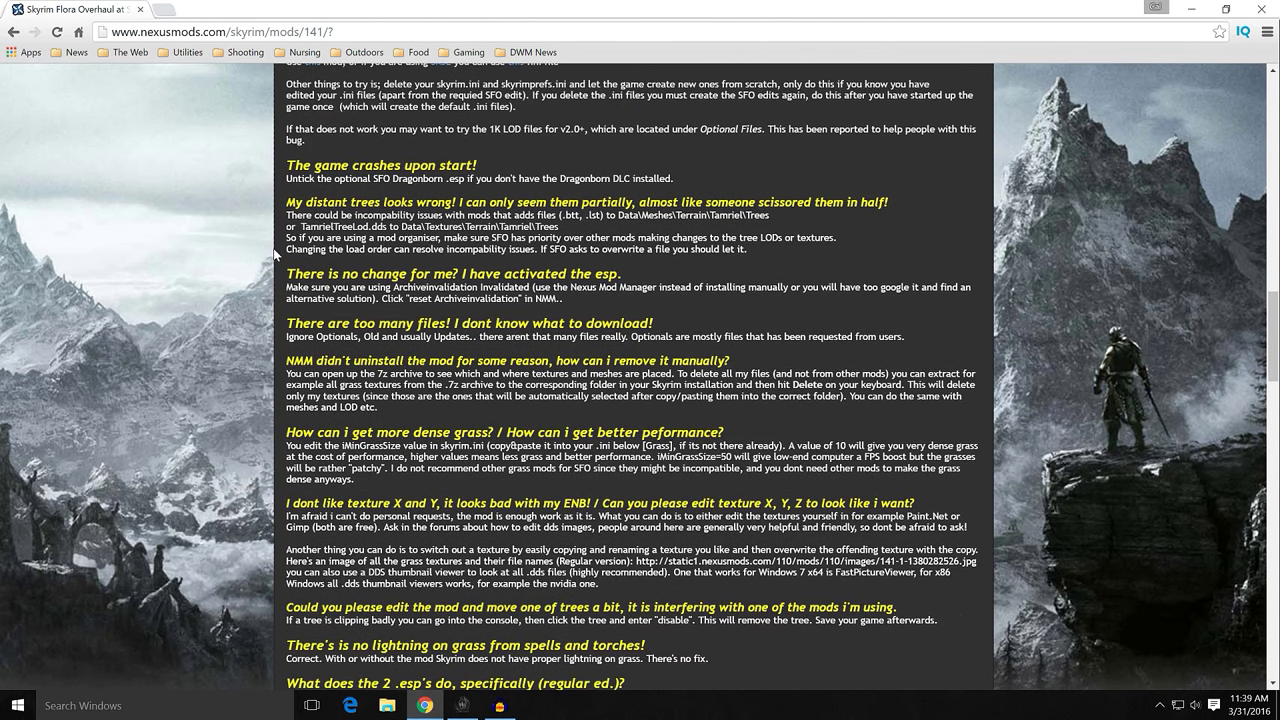
{"action": "scroll", "coordinate": [266, 258], "scroll_direction": "down", "scroll_amount": 2}
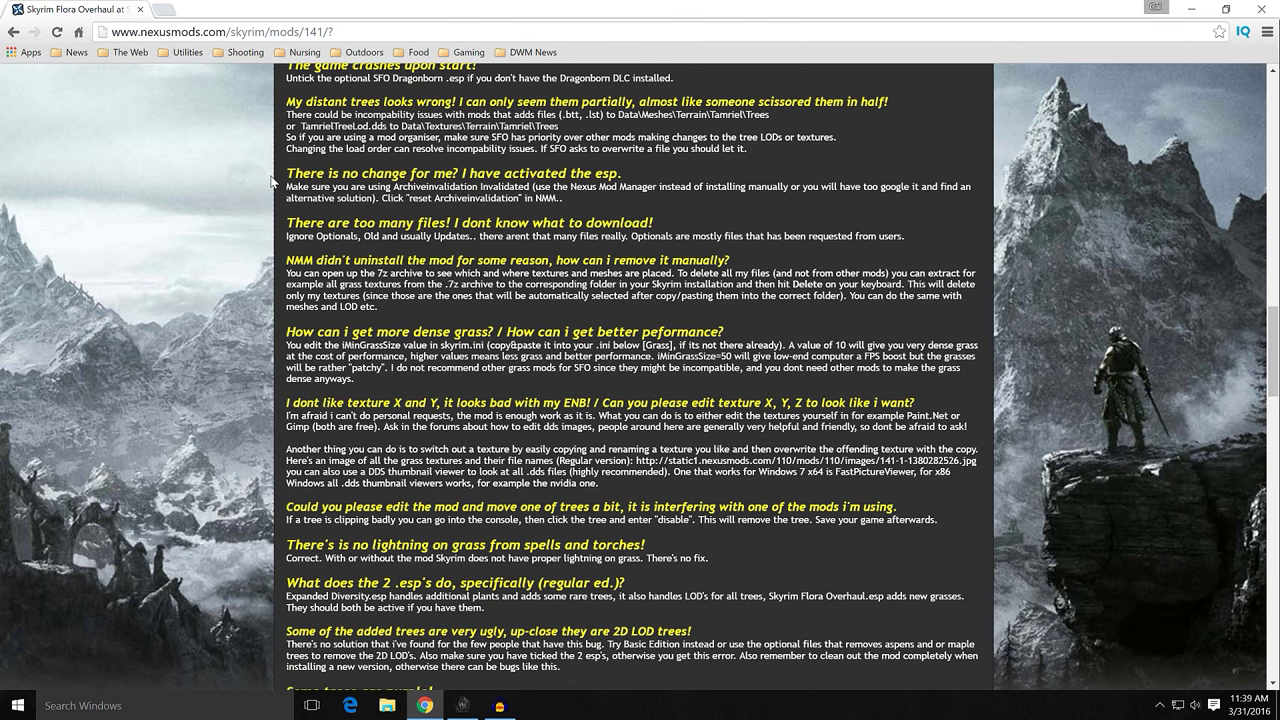
{"action": "scroll", "coordinate": [272, 180], "scroll_direction": "down", "scroll_amount": 1}
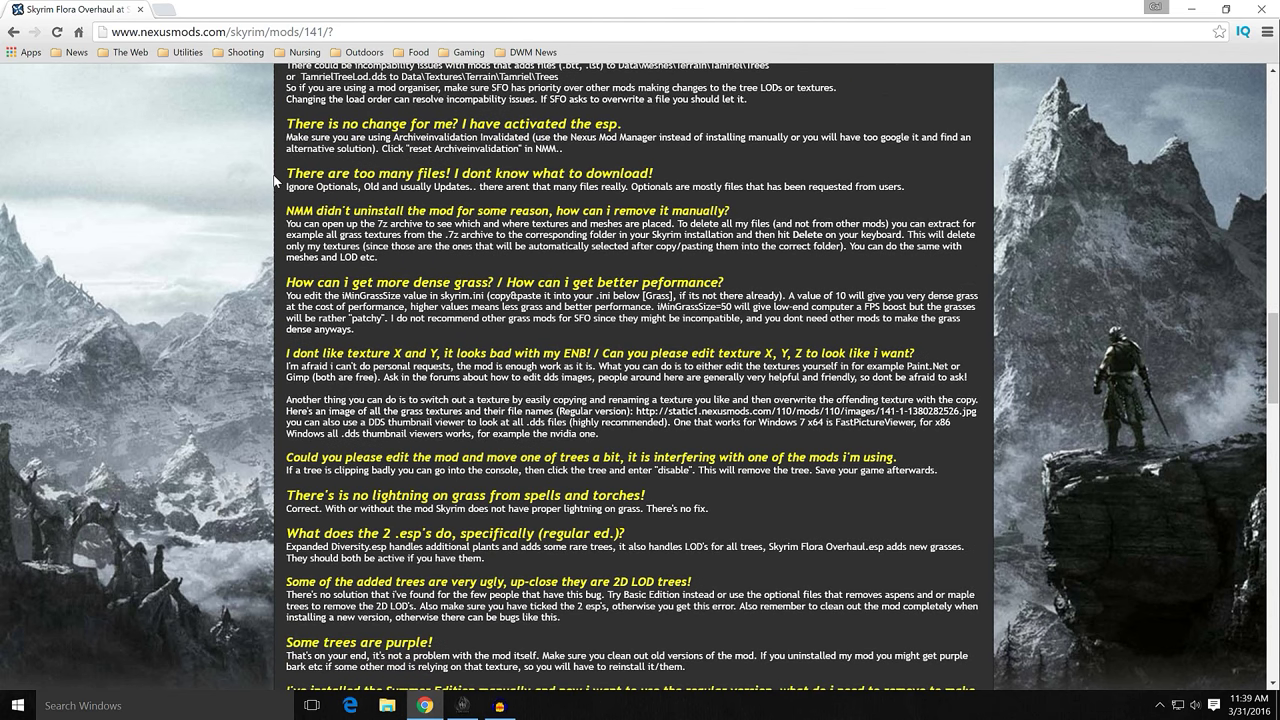
{"action": "scroll", "coordinate": [274, 182], "scroll_direction": "down", "scroll_amount": 2}
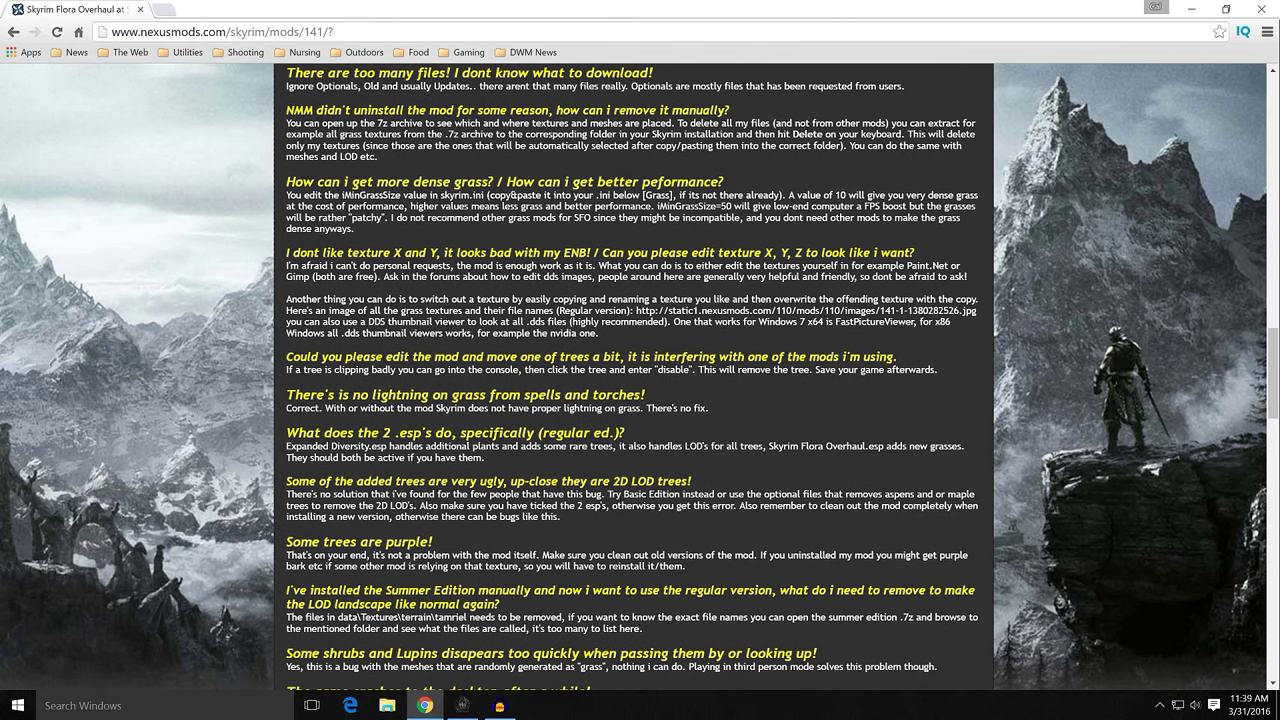
{"action": "scroll", "coordinate": [260, 216], "scroll_direction": "down", "scroll_amount": 3}
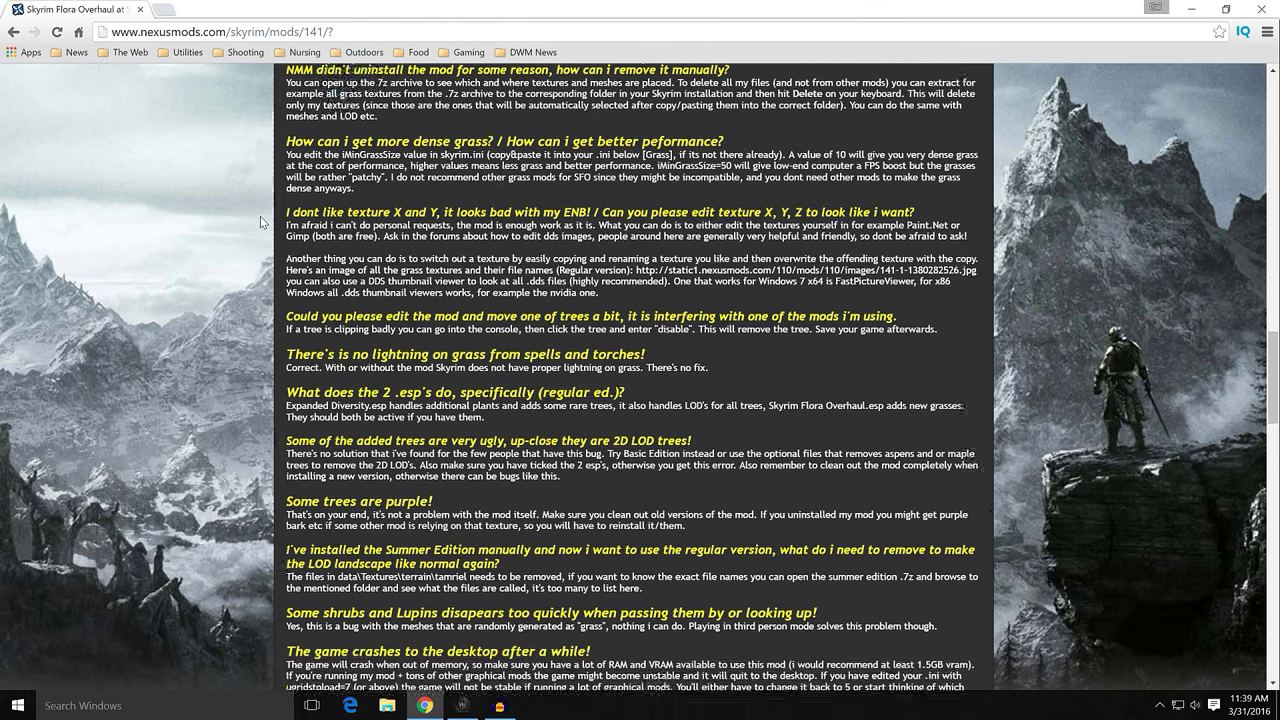
{"action": "scroll", "coordinate": [260, 222], "scroll_direction": "down", "scroll_amount": 6}
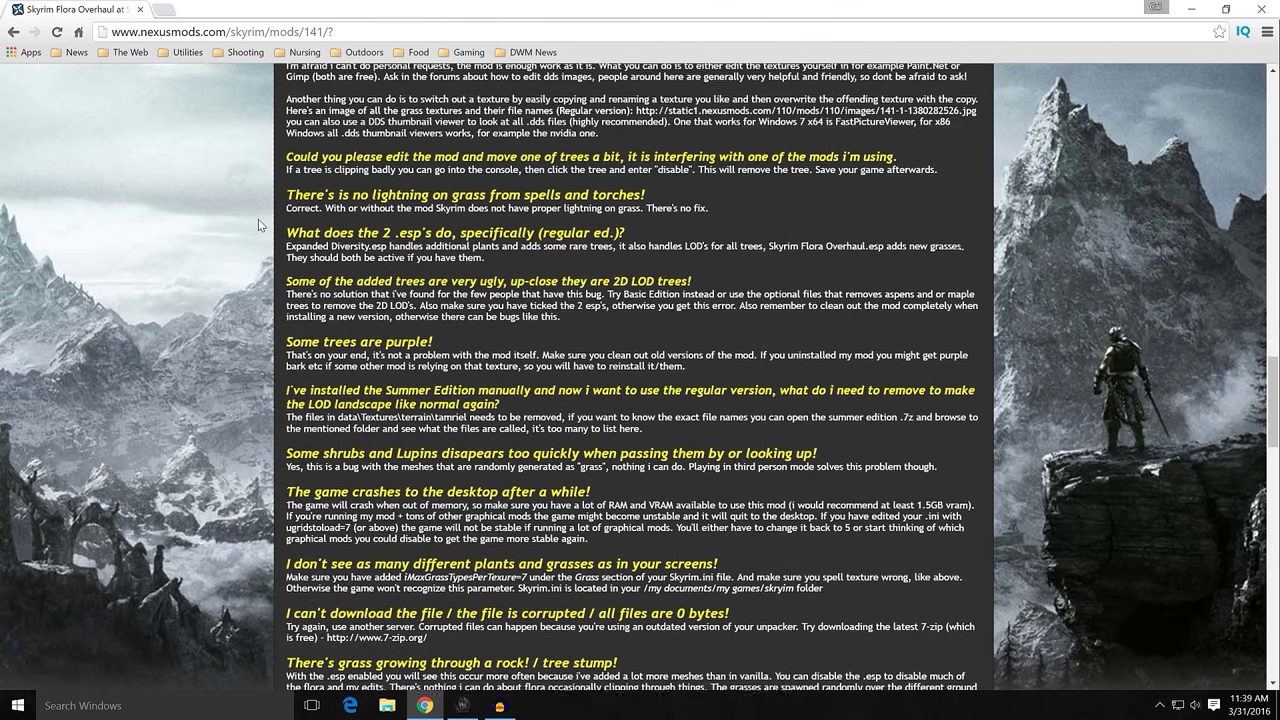
{"action": "scroll", "coordinate": [253, 232], "scroll_direction": "down", "scroll_amount": 4}
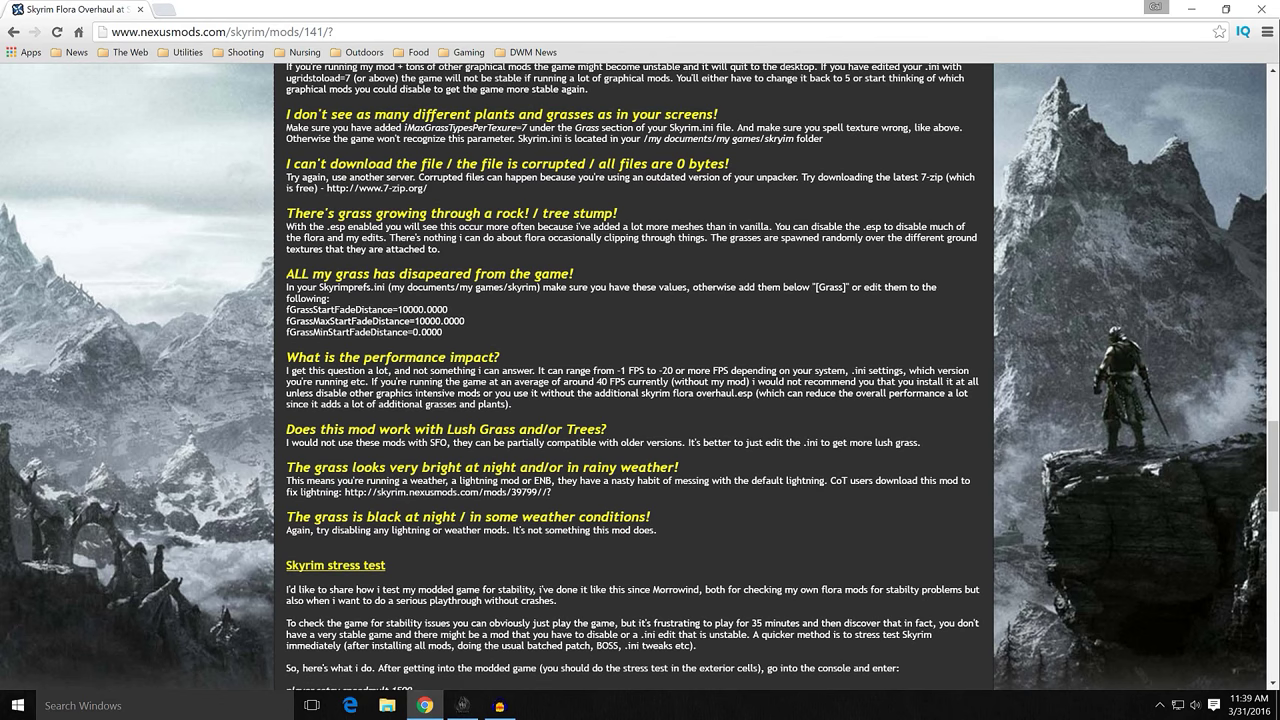
- Return to the start of the mod page and view the three Skyrim Flora Overhaul preview images enlarged, closing each one
{"action": "scroll", "coordinate": [254, 316], "scroll_direction": "up", "scroll_amount": 11}
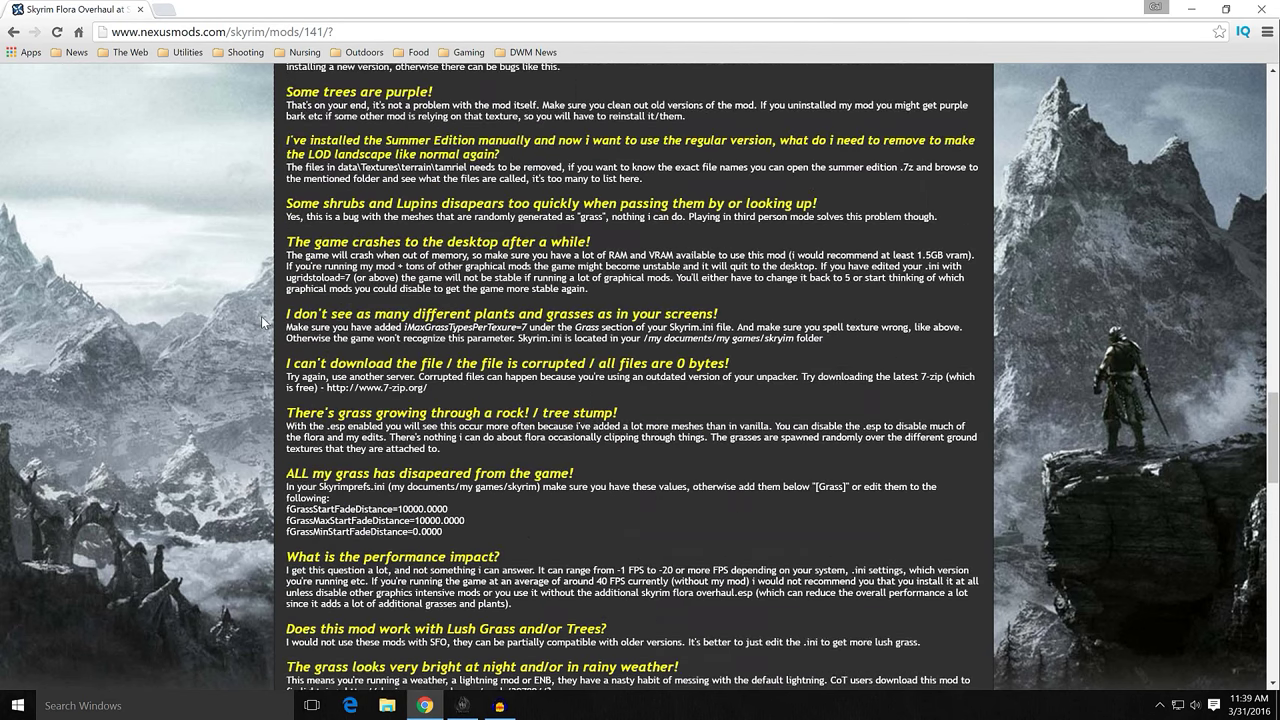
{"action": "scroll", "coordinate": [262, 308], "scroll_direction": "up", "scroll_amount": 14}
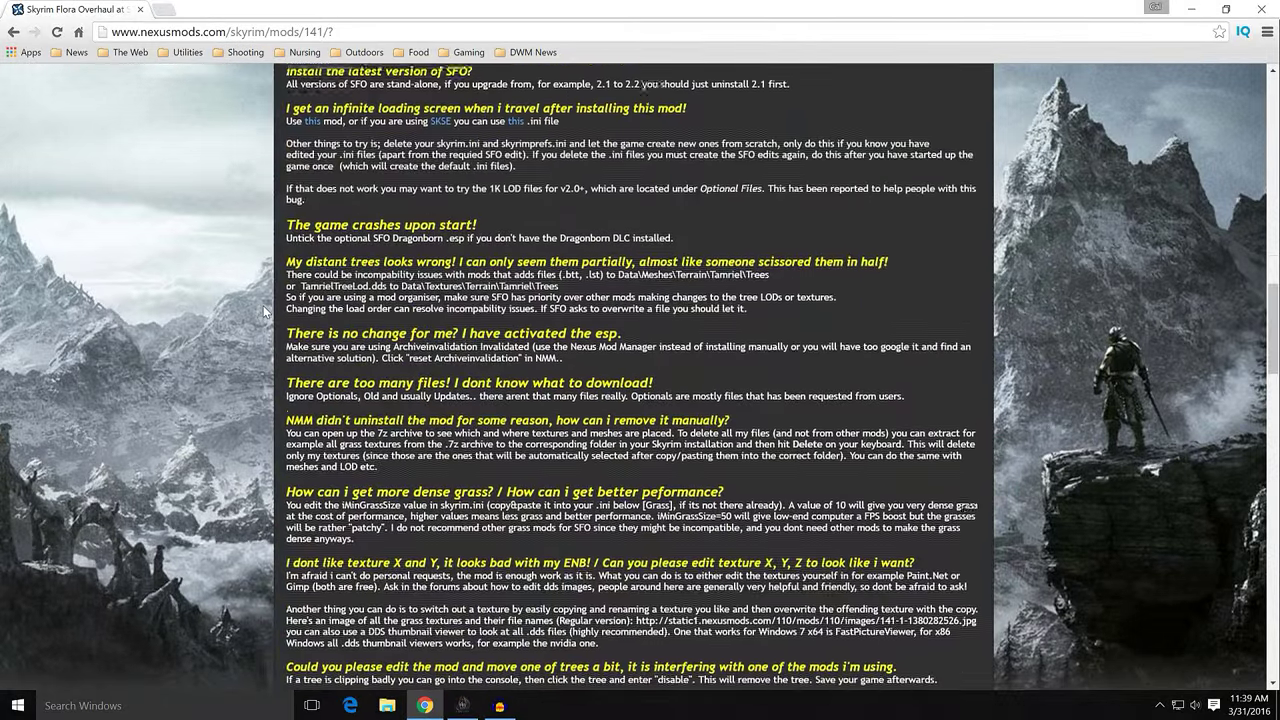
{"action": "scroll", "coordinate": [263, 305], "scroll_direction": "up", "scroll_amount": 16}
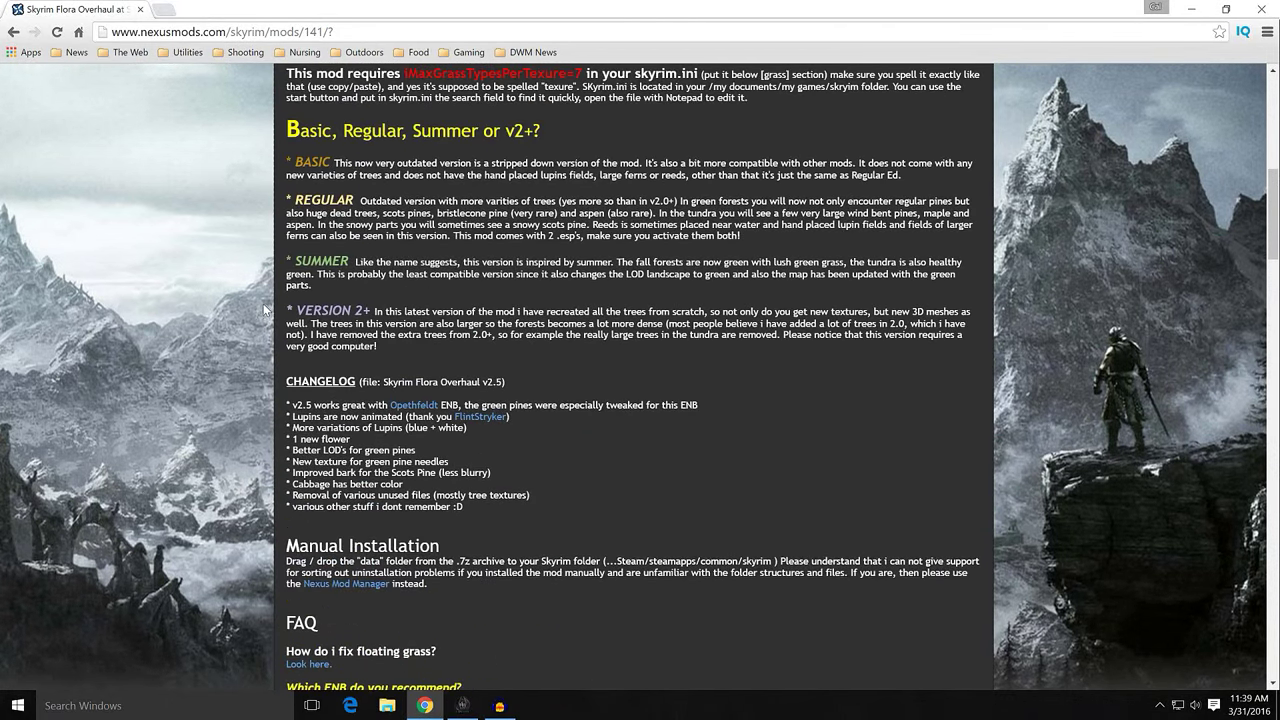
{"action": "scroll", "coordinate": [260, 297], "scroll_direction": "up", "scroll_amount": 4}
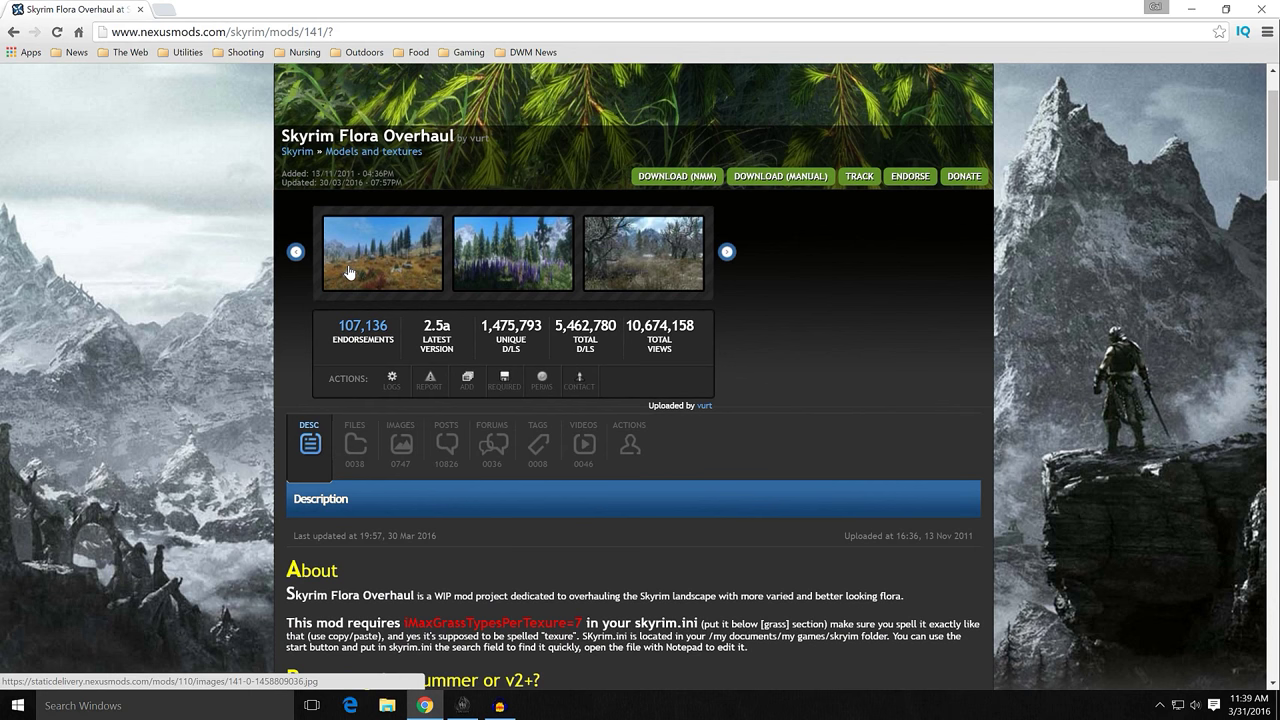
{"action": "left_click", "coordinate": [349, 272]}
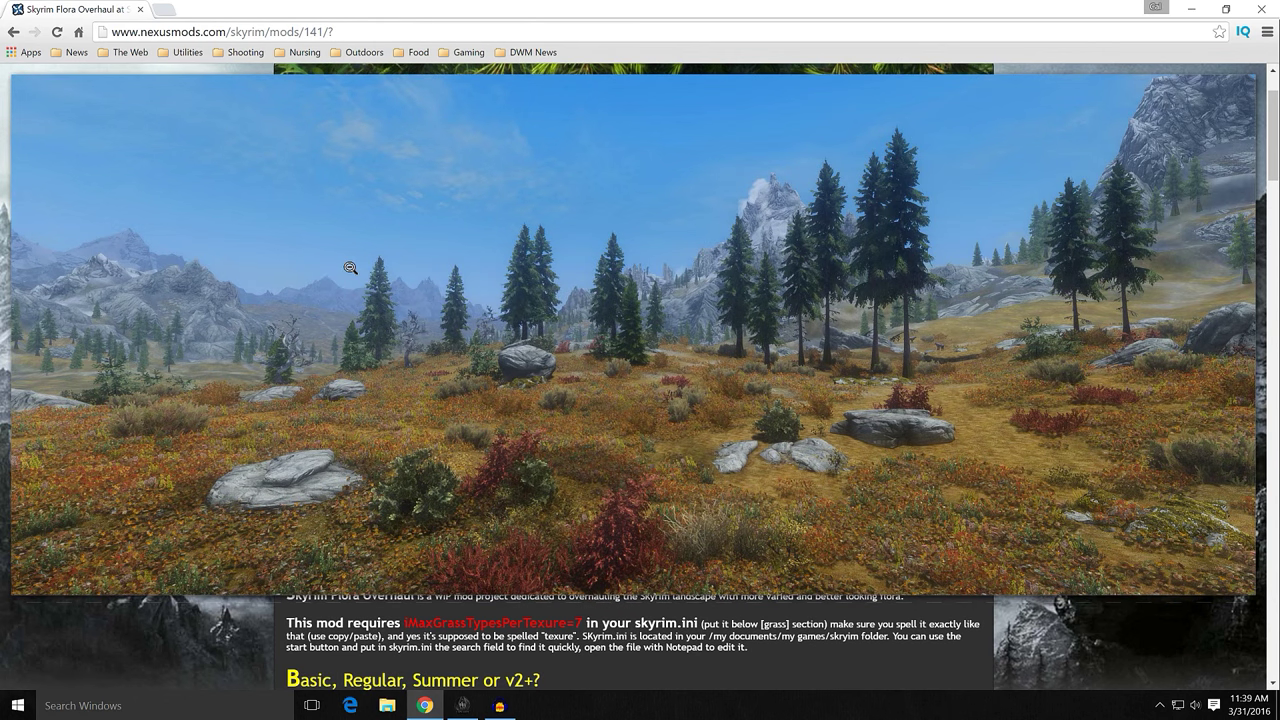
{"action": "left_click", "coordinate": [349, 268]}
{"action": "left_click", "coordinate": [476, 243]}
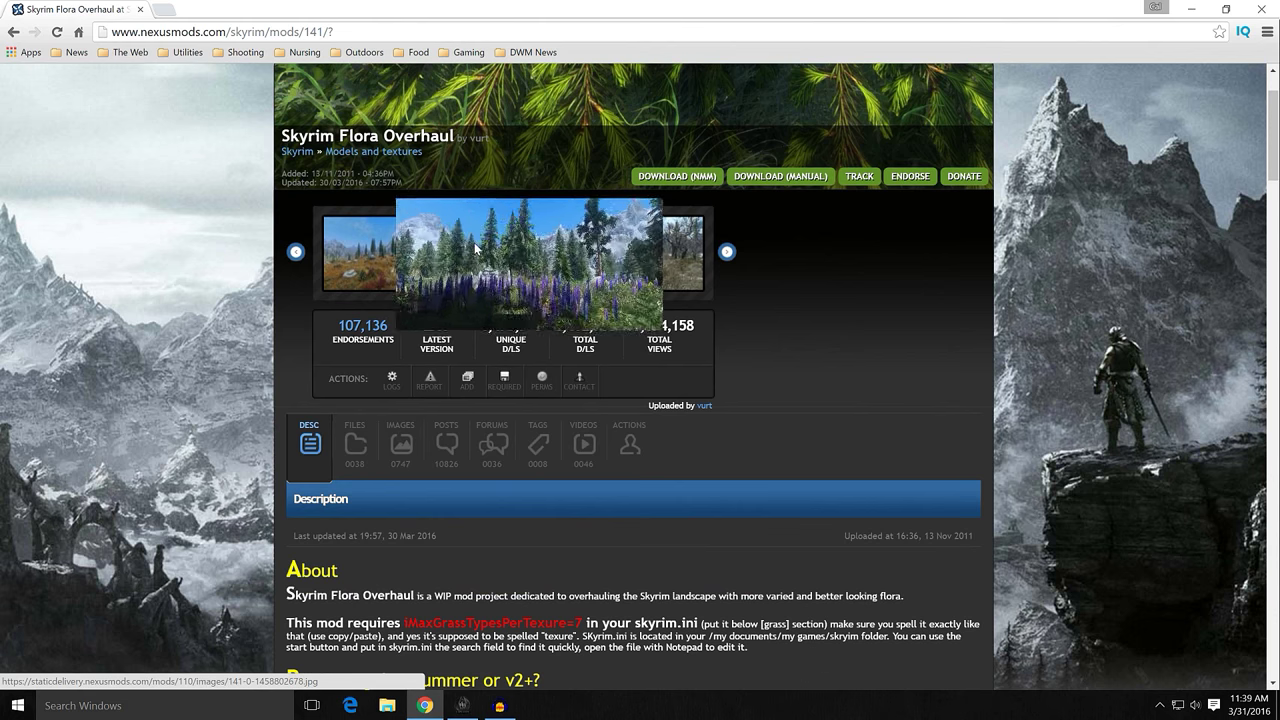
{"action": "left_click", "coordinate": [476, 243]}
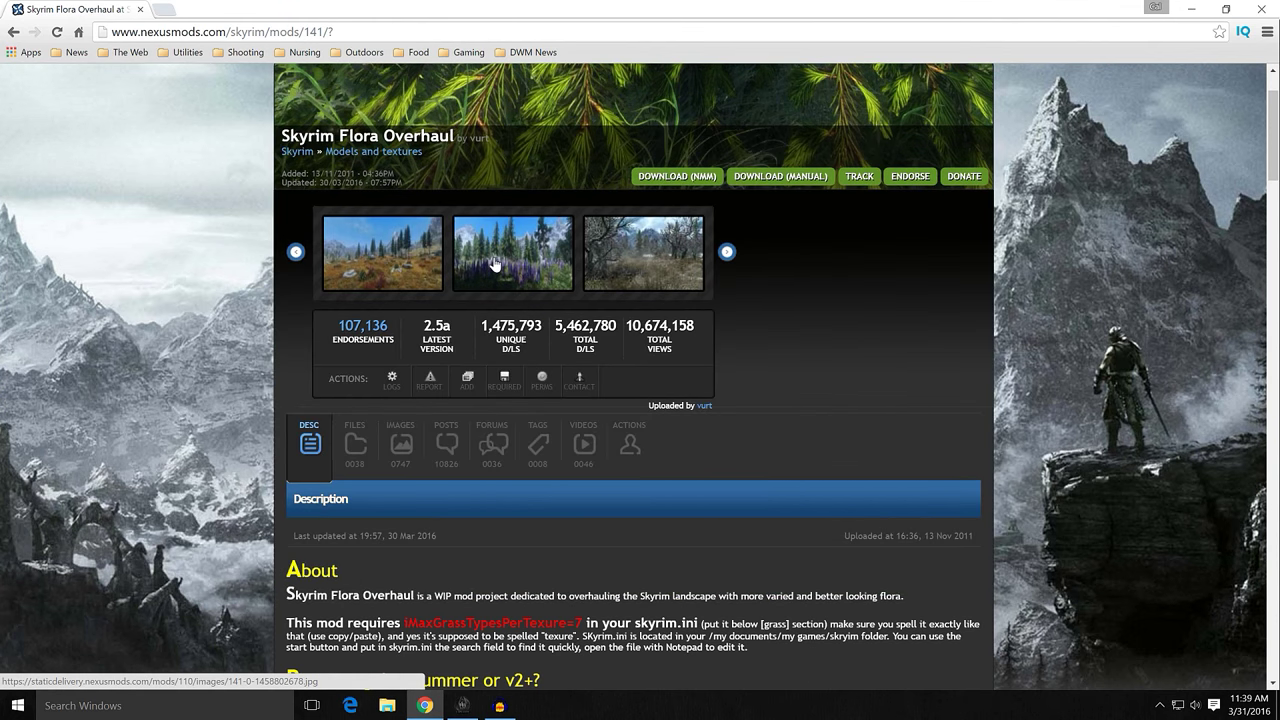
{"action": "left_click", "coordinate": [653, 262]}
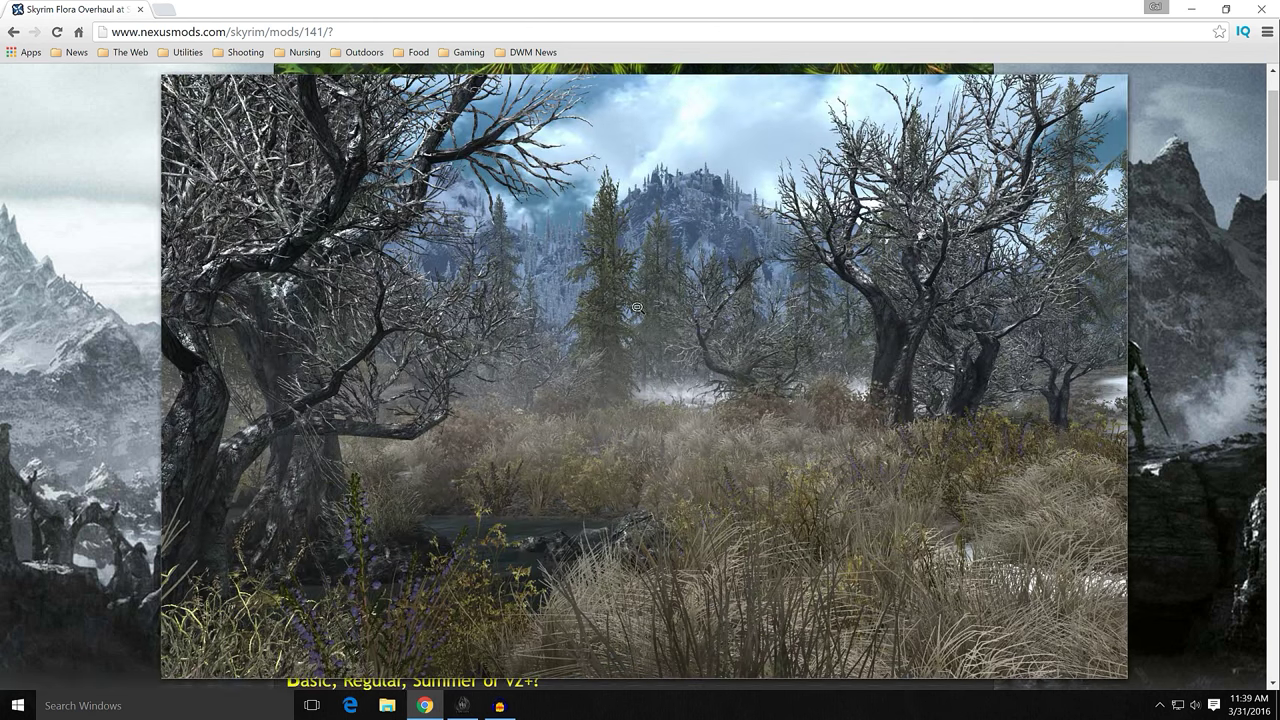
{"action": "left_click", "coordinate": [683, 414]}
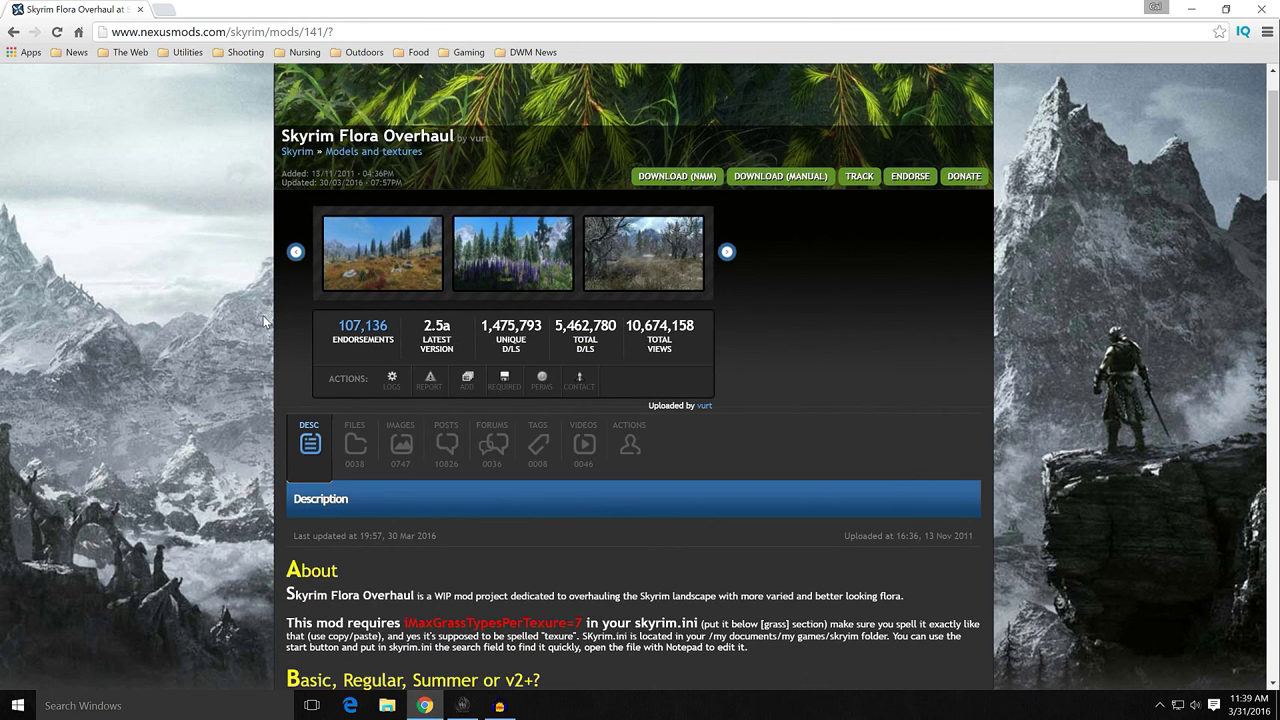
- Open the mod's file list and review the main files, including the Basic, Regular, v2.5 and Summer editions
{"action": "scroll", "coordinate": [265, 321], "scroll_direction": "down", "scroll_amount": 2}
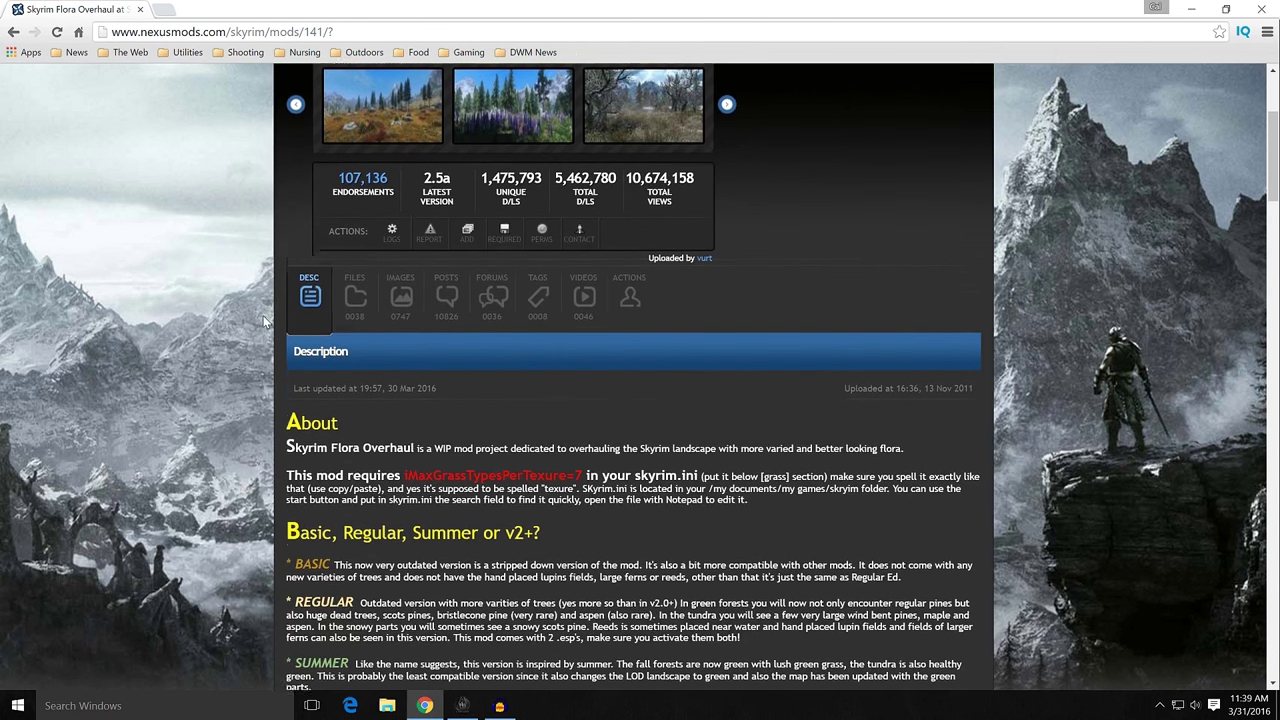
{"action": "left_click", "coordinate": [368, 231]}
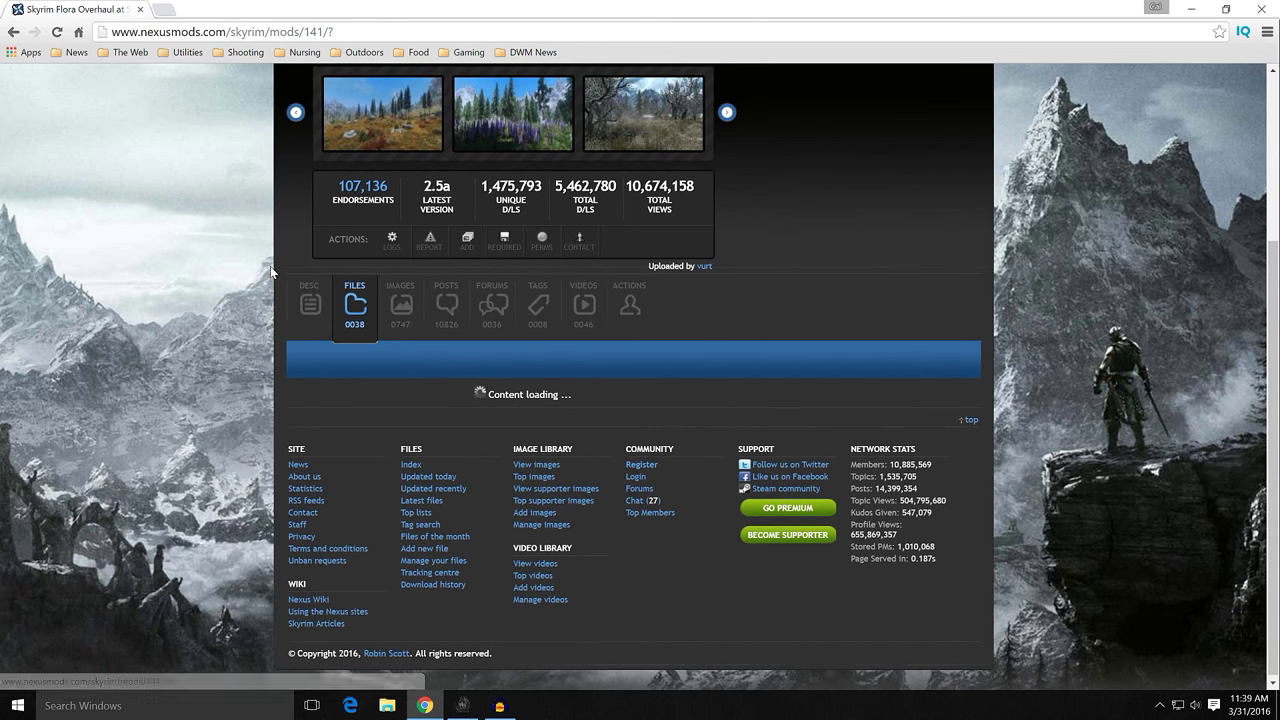
{"action": "scroll", "coordinate": [262, 290], "scroll_direction": "down", "scroll_amount": 3}
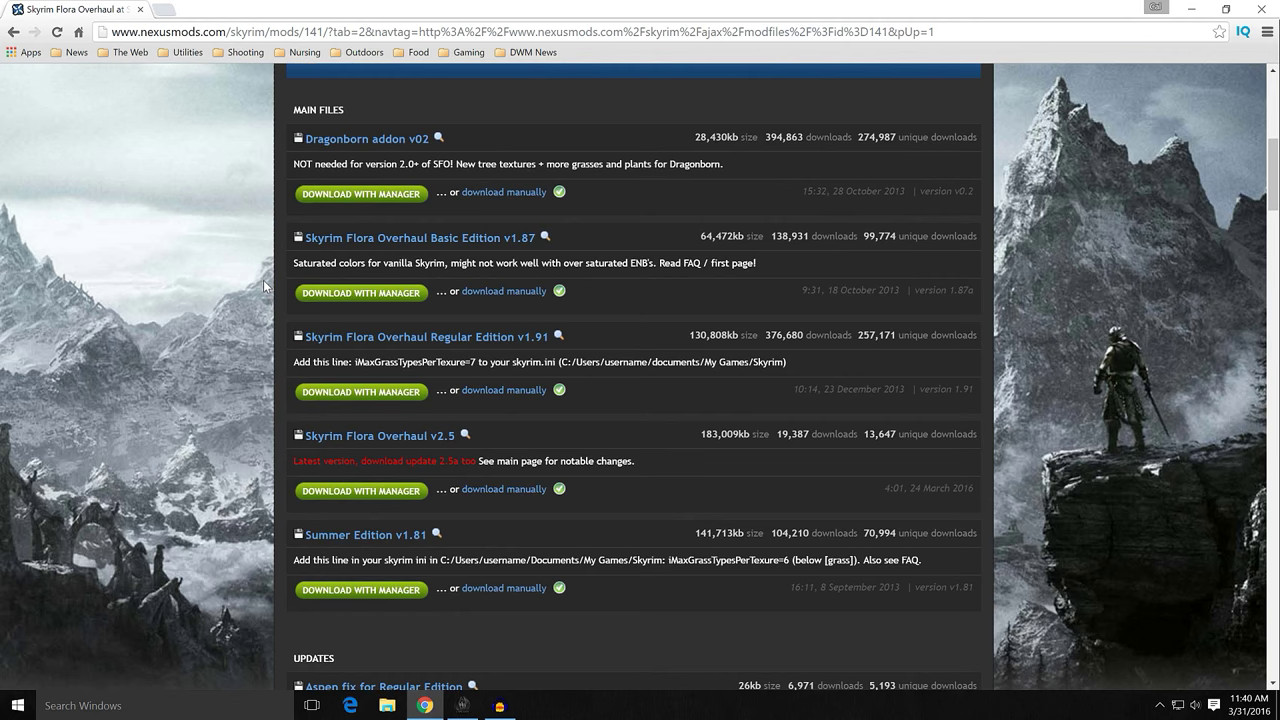
{"action": "scroll", "coordinate": [261, 288], "scroll_direction": "down", "scroll_amount": 2}
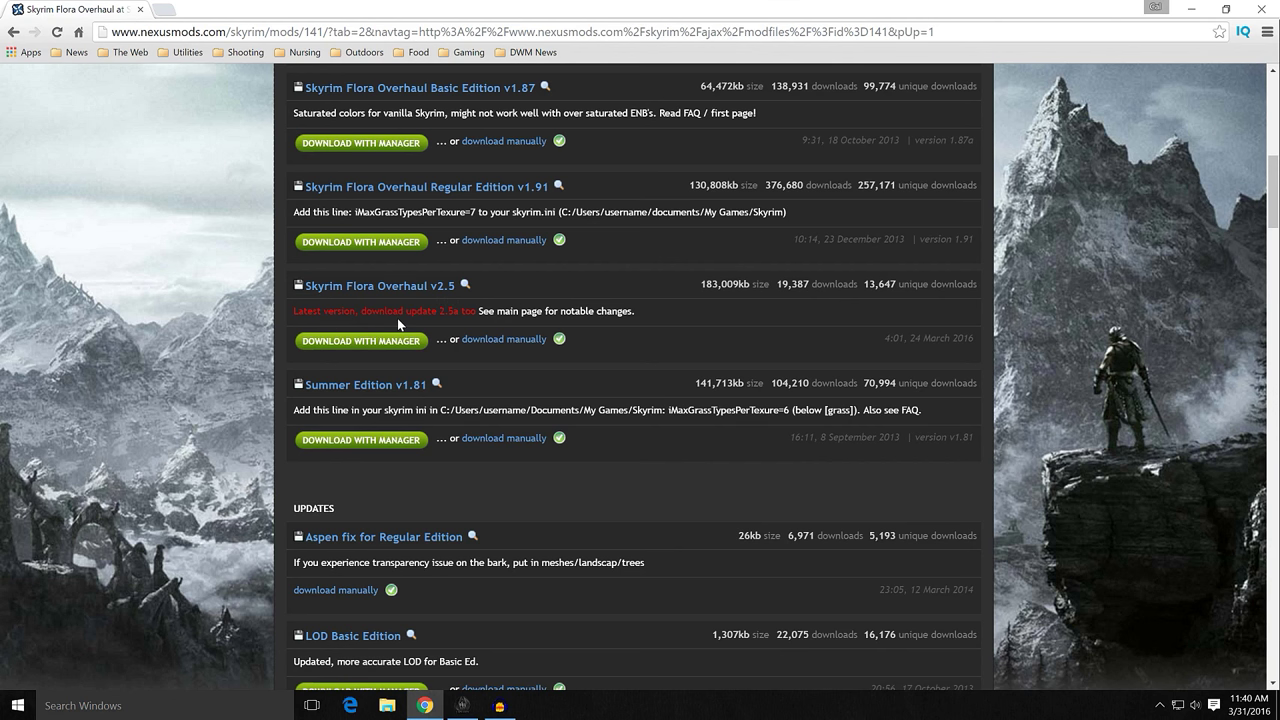
{"action": "scroll", "coordinate": [282, 323], "scroll_direction": "down", "scroll_amount": 2}
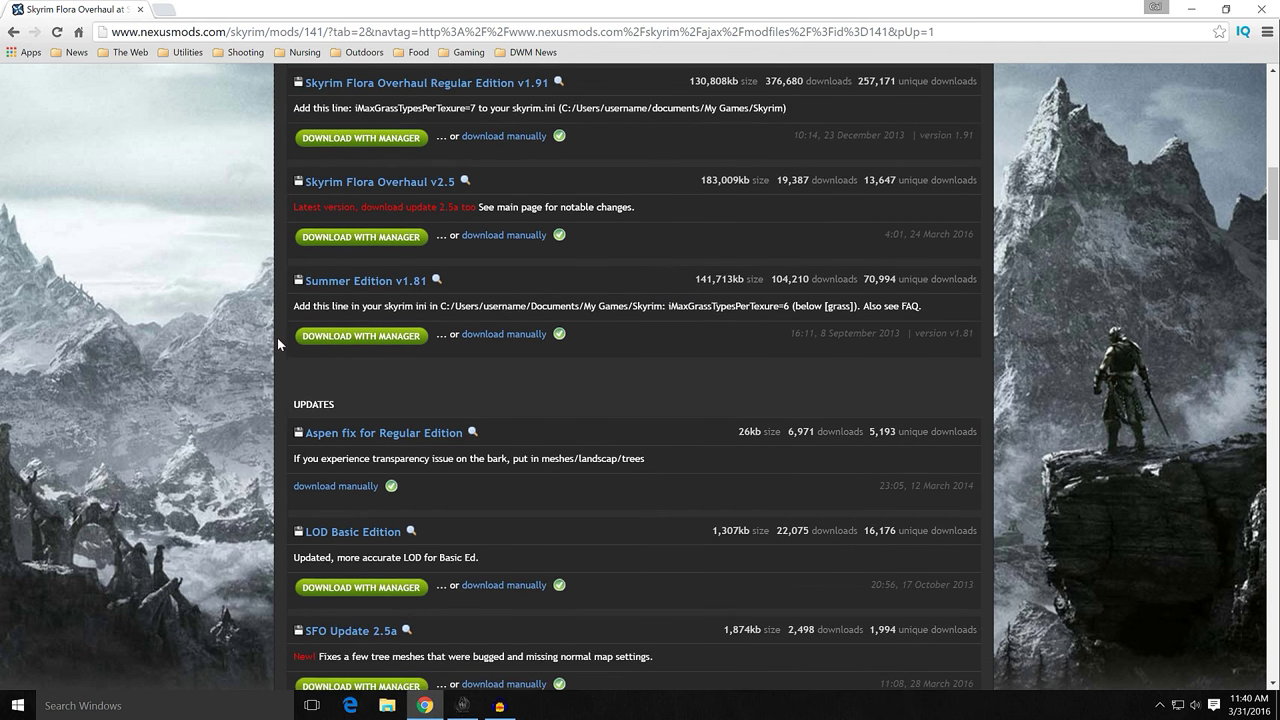
- Download SFO Update 2.5a with the mod manager, continuing without a donation
{"action": "scroll", "coordinate": [275, 340], "scroll_direction": "down", "scroll_amount": 2}
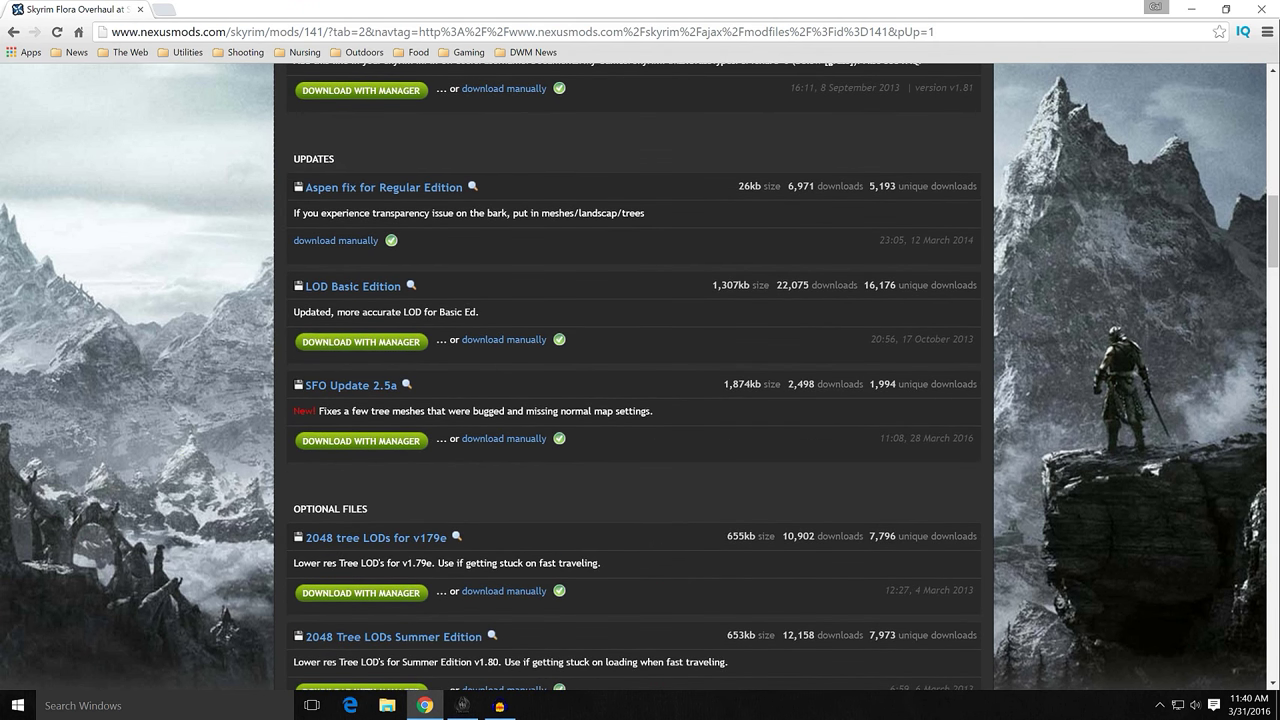
{"action": "left_click", "coordinate": [345, 446]}
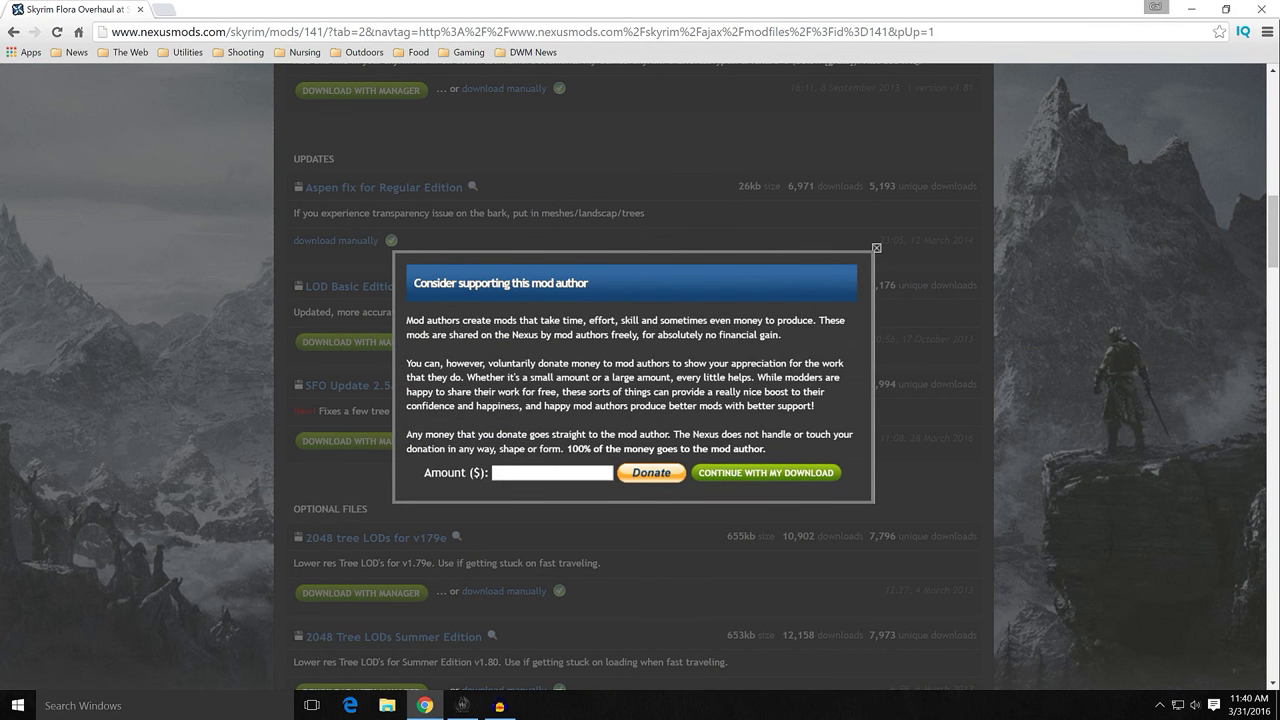
{"action": "left_click", "coordinate": [766, 473]}
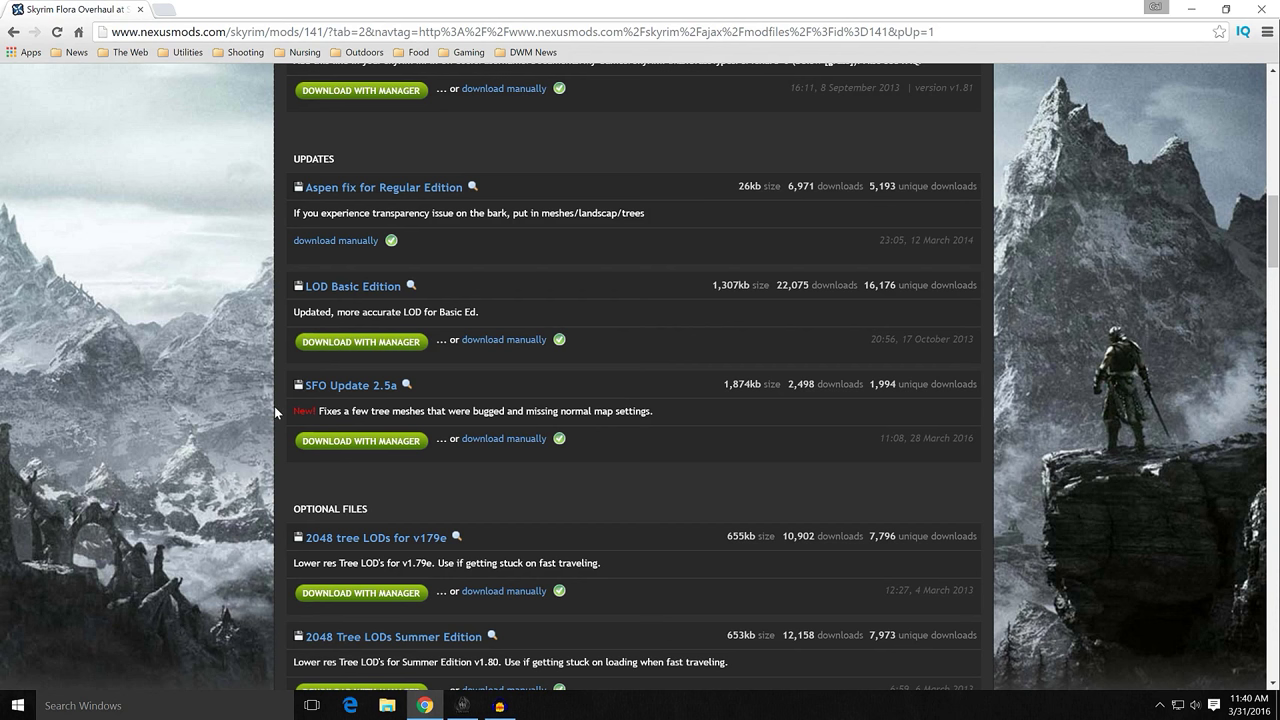
- Review the optional files, including the 2048 tree LODs, 2K LODs for v2.5 and Hi-res Pines
{"action": "scroll", "coordinate": [272, 410], "scroll_direction": "down", "scroll_amount": 3}
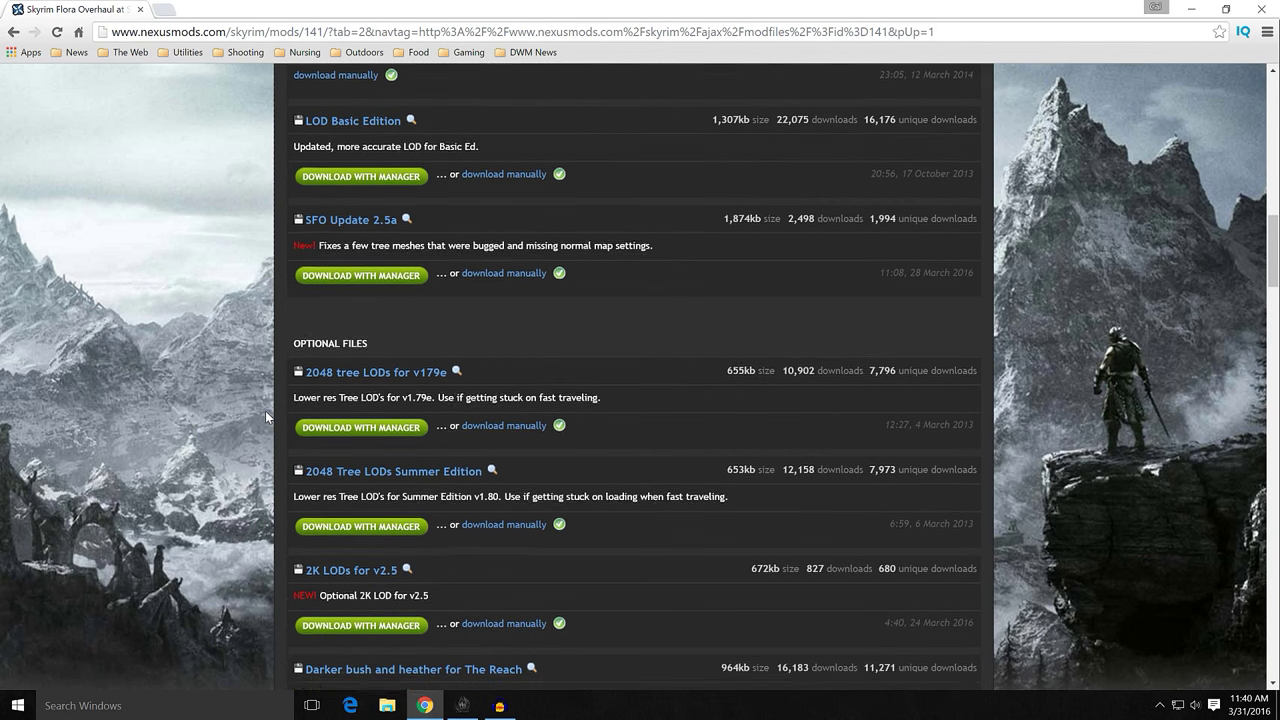
{"action": "scroll", "coordinate": [265, 410], "scroll_direction": "down", "scroll_amount": 1}
{"action": "scroll", "coordinate": [265, 410], "scroll_direction": "down", "scroll_amount": 1}
{"action": "scroll", "coordinate": [265, 410], "scroll_direction": "down", "scroll_amount": 1}
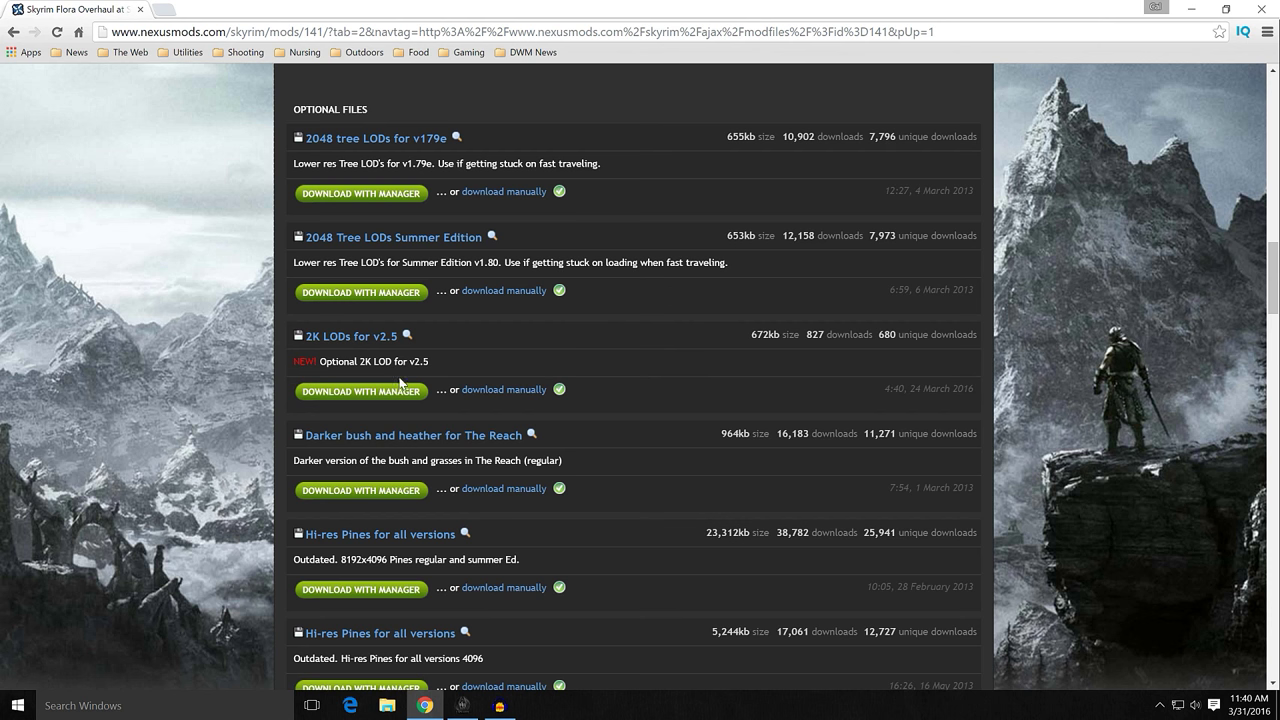
{"action": "scroll", "coordinate": [259, 397], "scroll_direction": "up", "scroll_amount": 3}
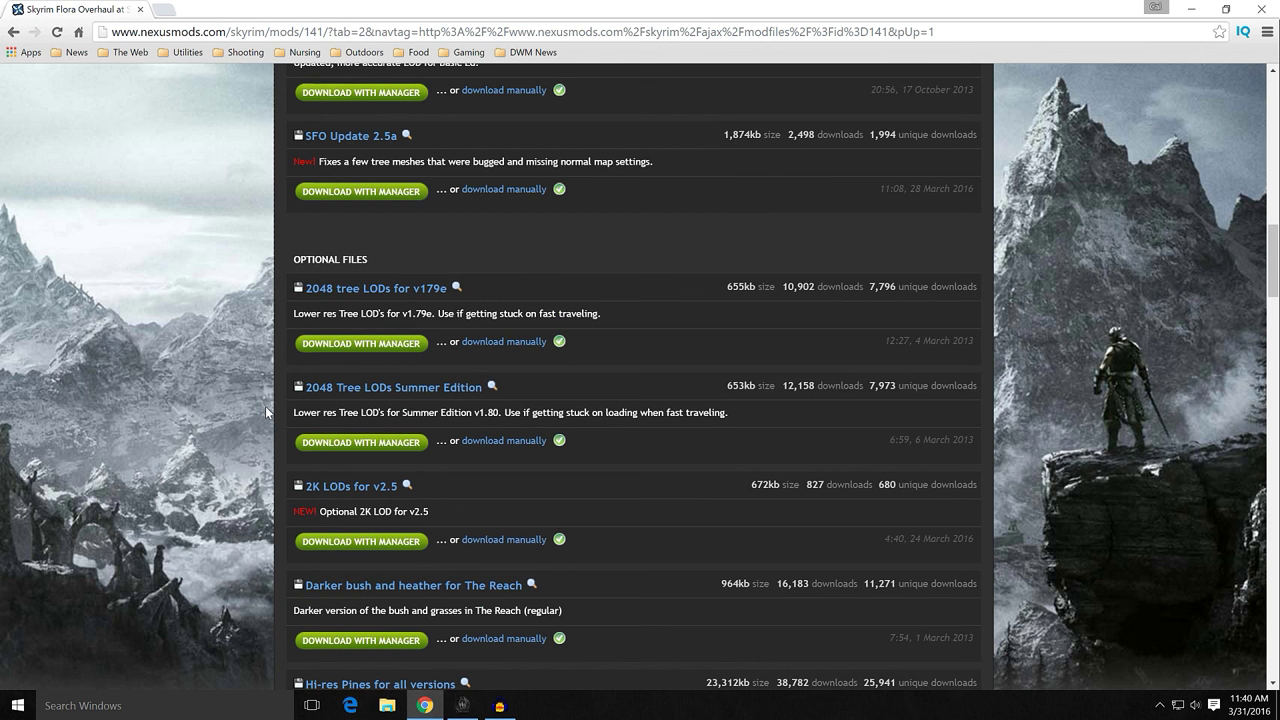
{"action": "scroll", "coordinate": [265, 406], "scroll_direction": "up", "scroll_amount": 2}
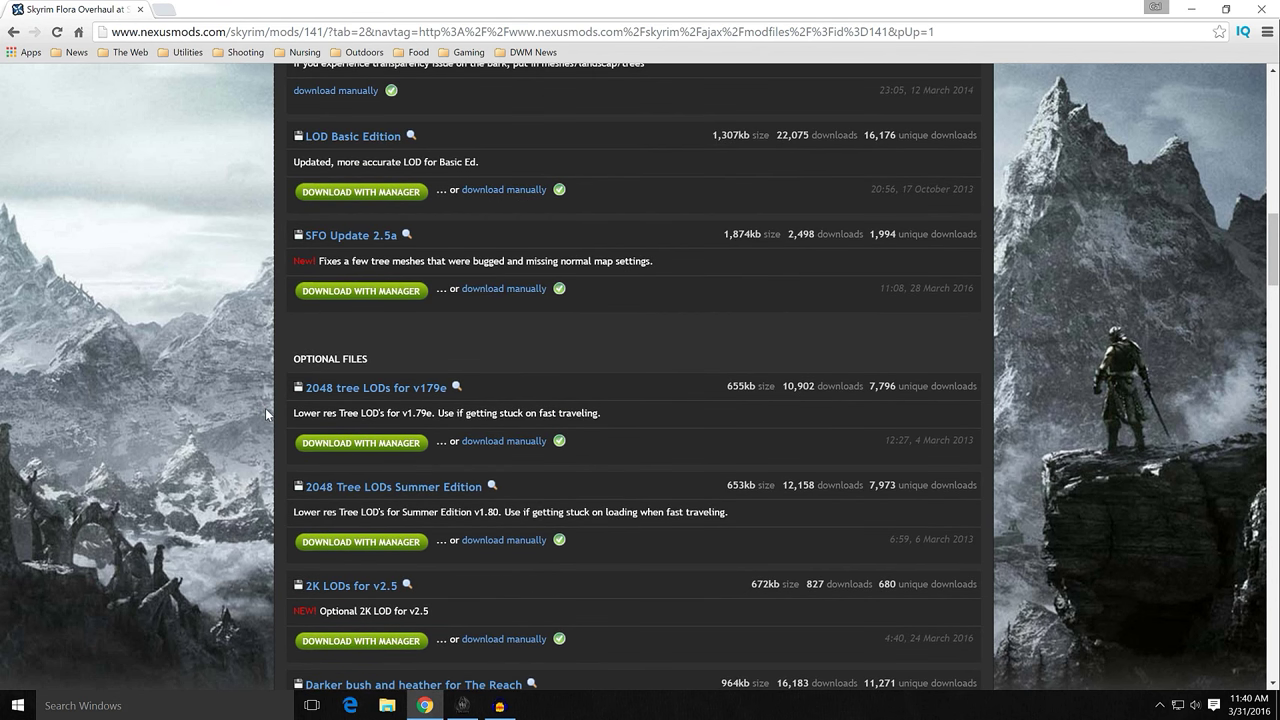
{"action": "scroll", "coordinate": [265, 408], "scroll_direction": "down", "scroll_amount": 1}
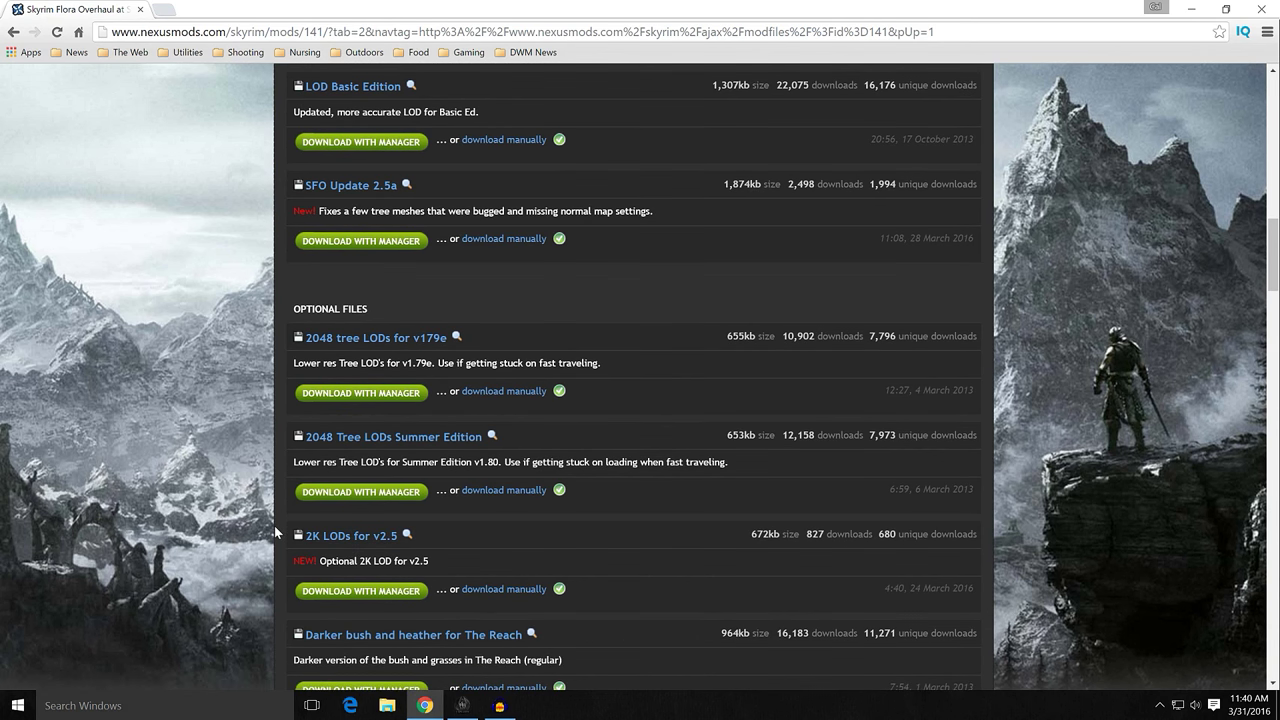
- Review the main files, updates and optional files again, including Skyrim Flora Overhaul v2.5, SFO Update 2.5a and 2K LODs for v2.5
{"action": "scroll", "coordinate": [274, 526], "scroll_direction": "up", "scroll_amount": 6}
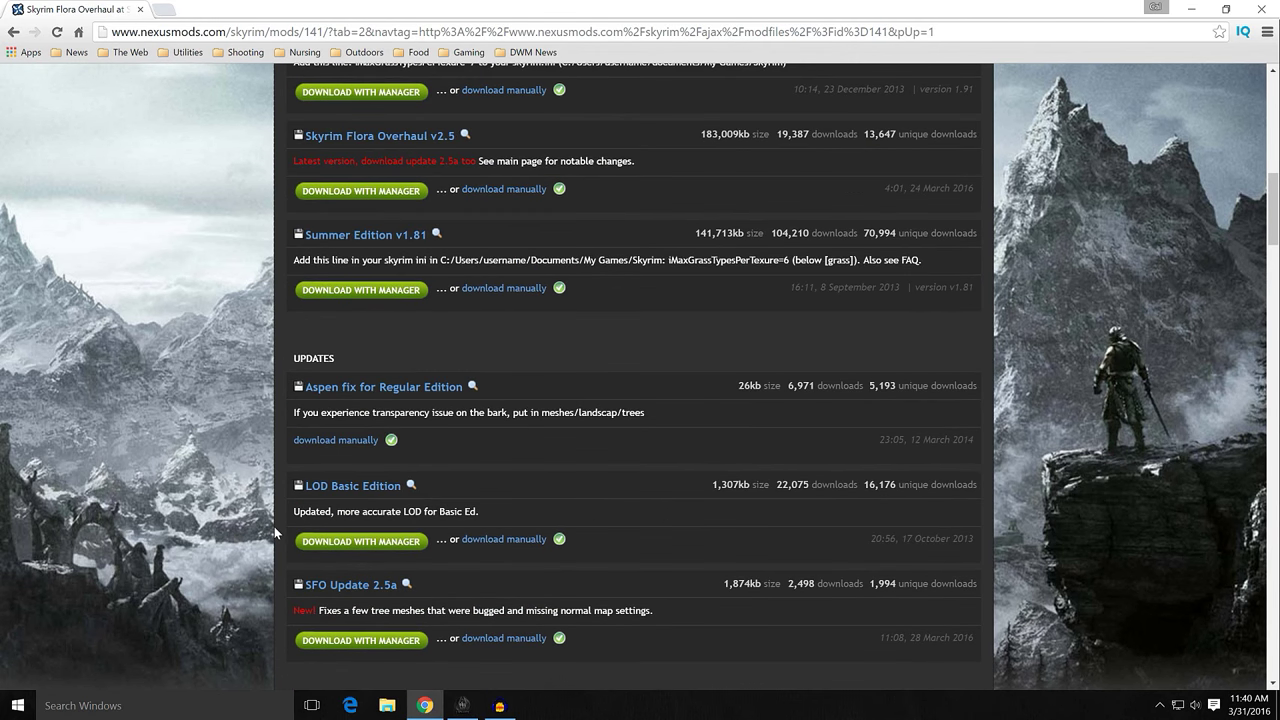
{"action": "scroll", "coordinate": [275, 530], "scroll_direction": "up", "scroll_amount": 2}
{"action": "scroll", "coordinate": [274, 535], "scroll_direction": "down", "scroll_amount": 1}
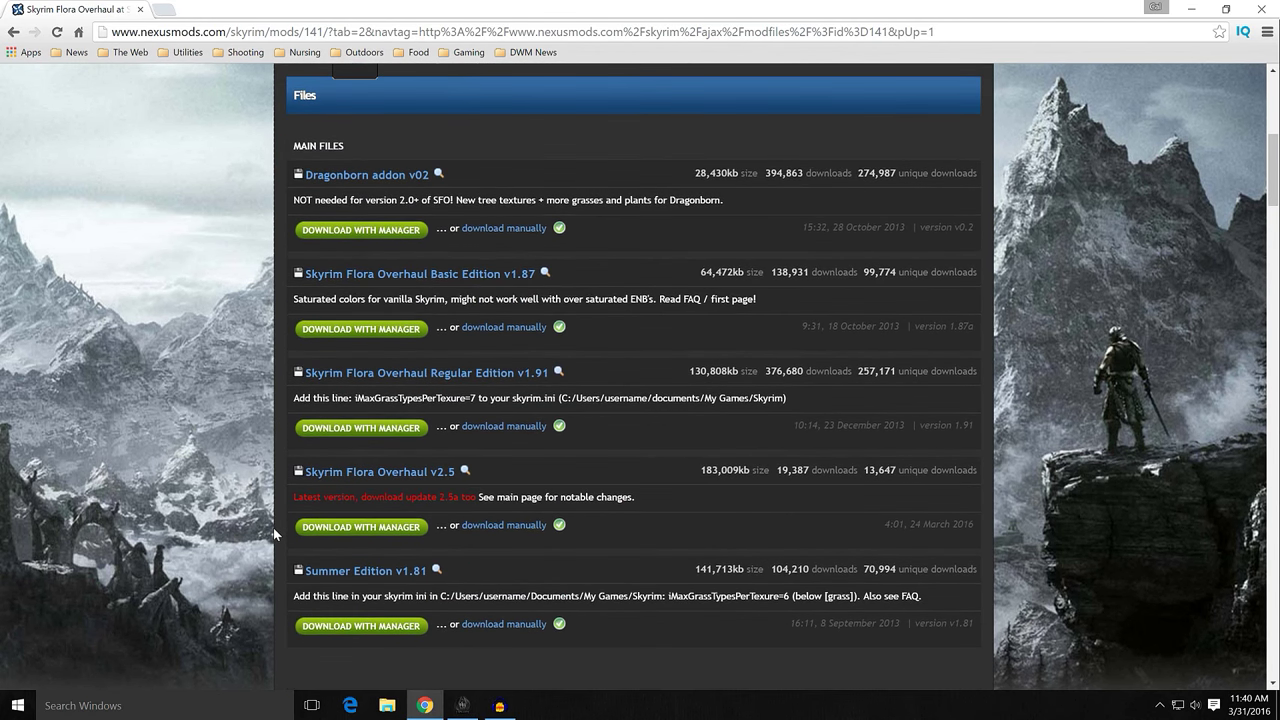
{"action": "scroll", "coordinate": [273, 541], "scroll_direction": "down", "scroll_amount": 3}
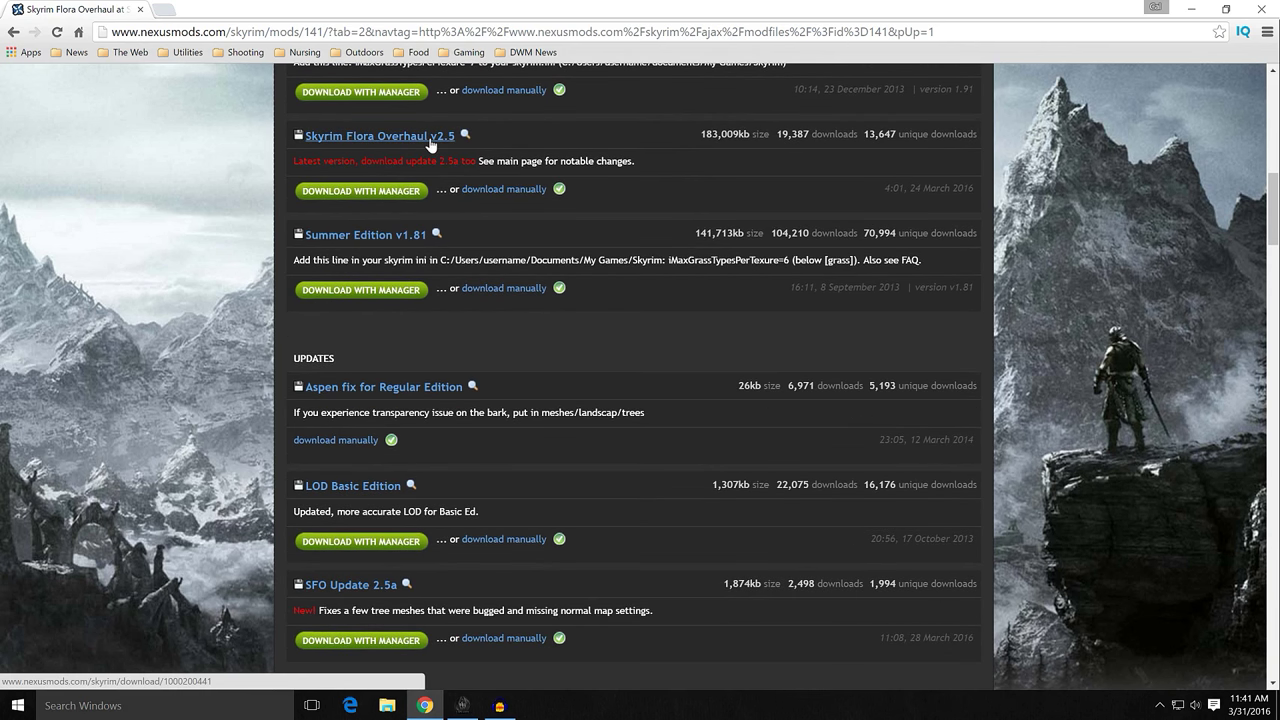
{"action": "scroll", "coordinate": [256, 299], "scroll_direction": "down", "scroll_amount": 3}
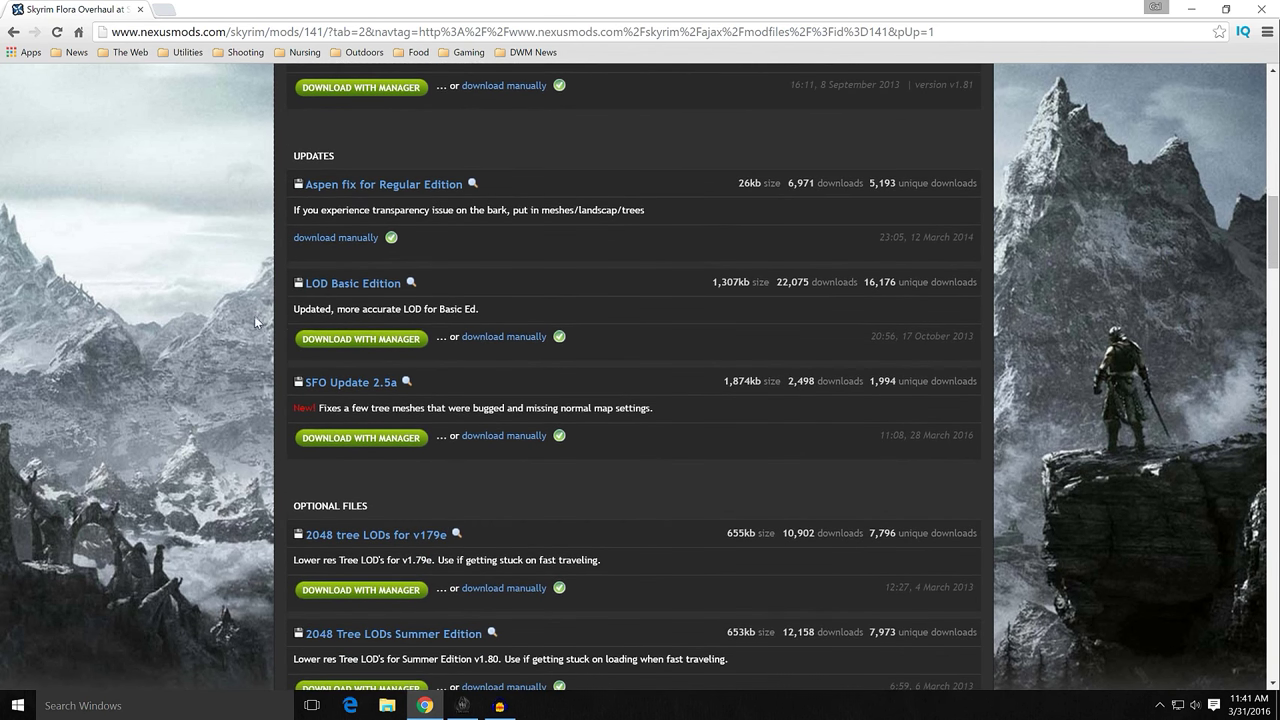
{"action": "scroll", "coordinate": [266, 385], "scroll_direction": "down", "scroll_amount": 3}
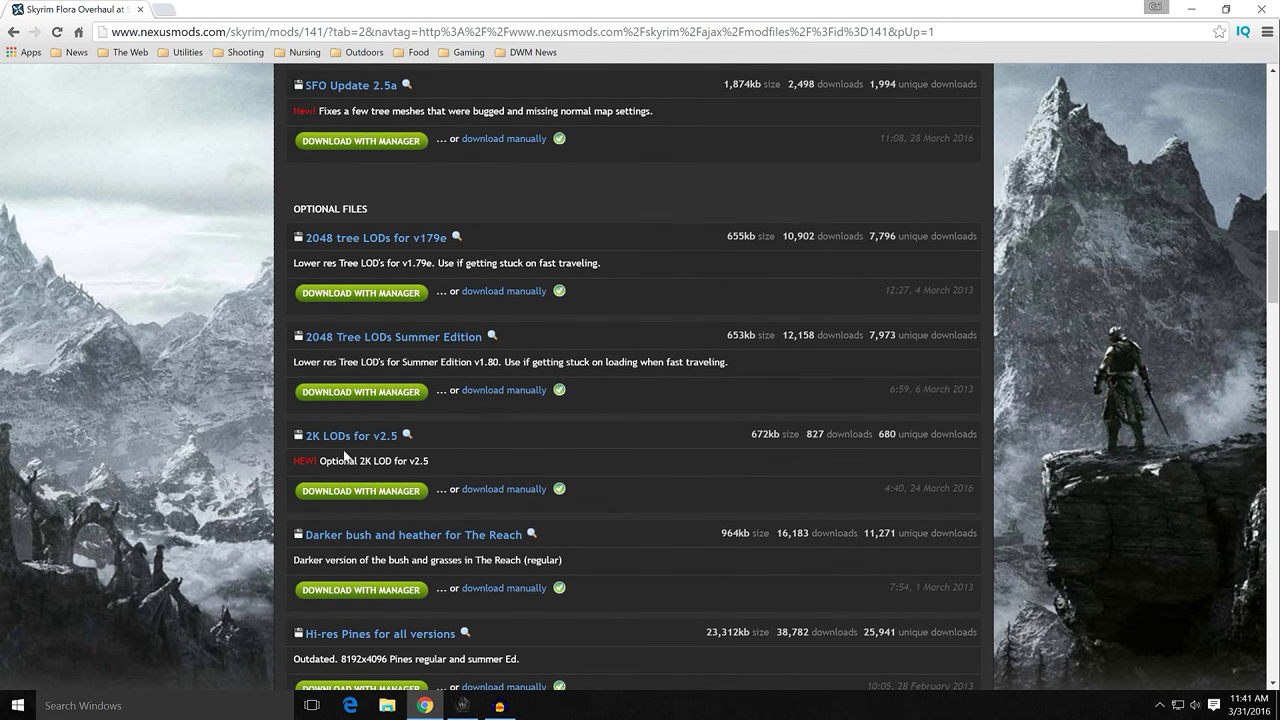
{"action": "scroll", "coordinate": [270, 478], "scroll_direction": "up", "scroll_amount": 8}
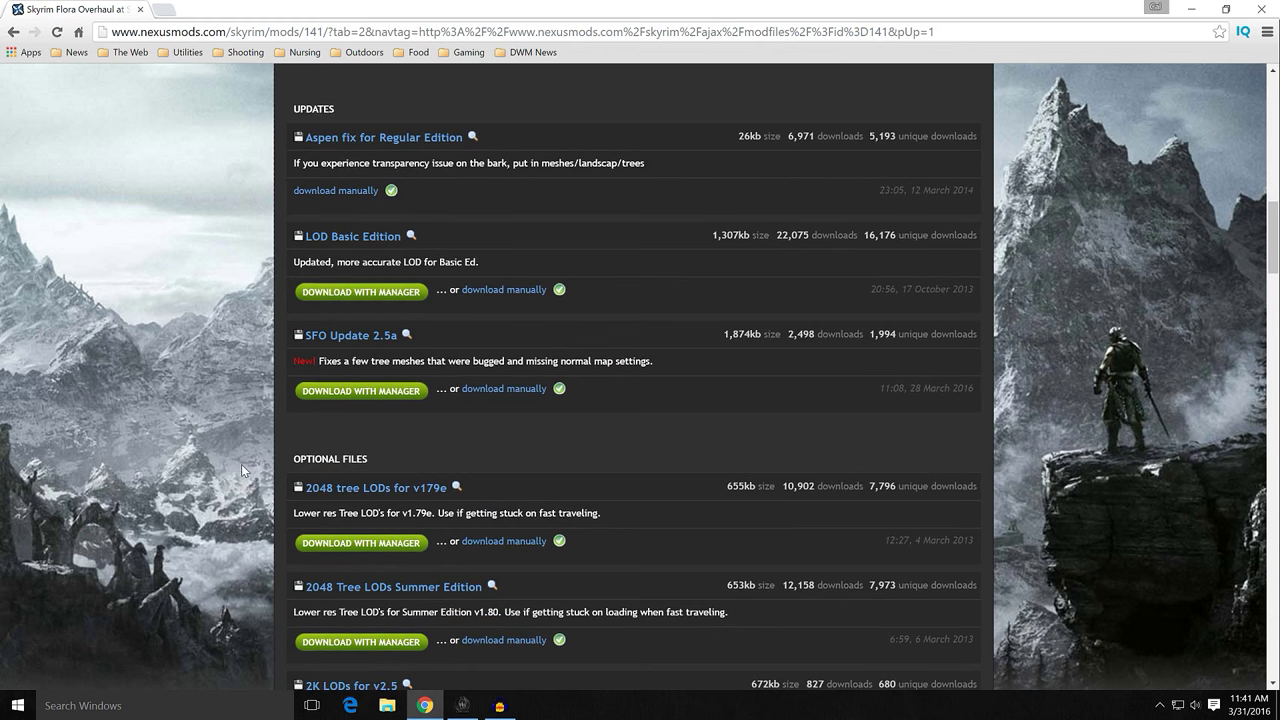
- Switch to Mod Organizer and examine the SFO Update 2.5a archive's folders down to trees in a manual install, cancelling without installing
{"action": "left_click", "coordinate": [1189, 11]}
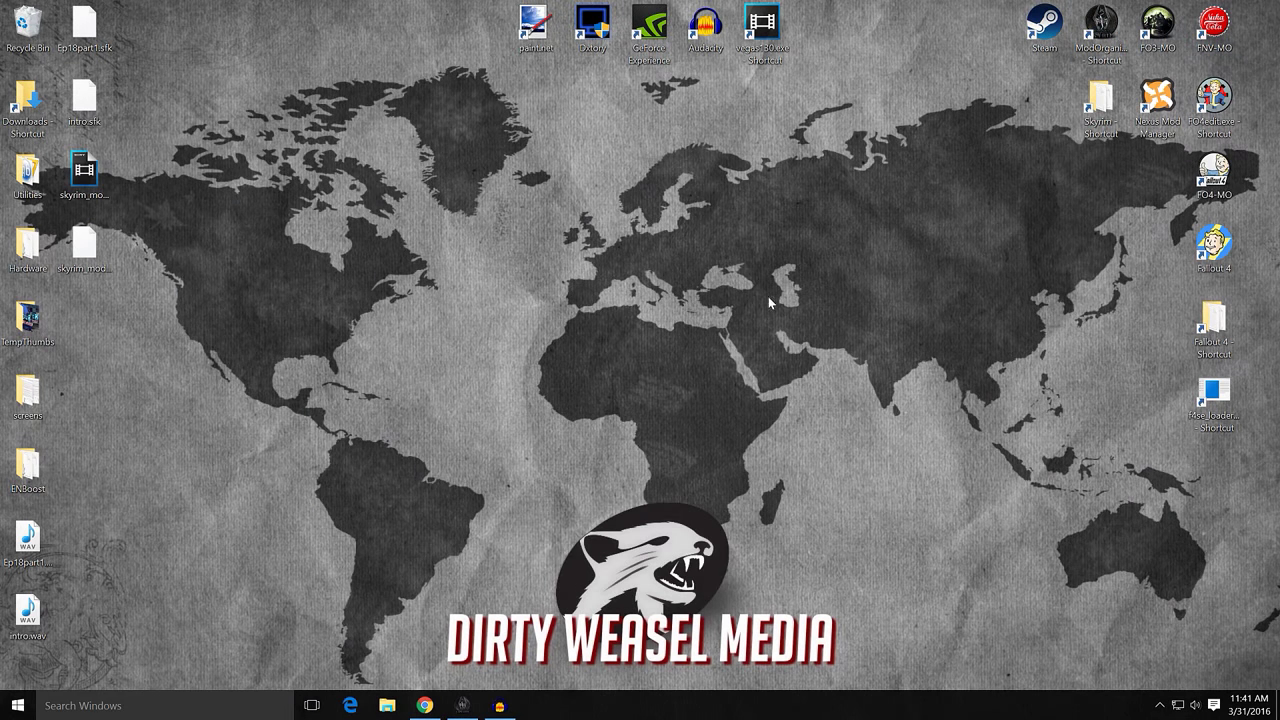
{"action": "left_click", "coordinate": [462, 705]}
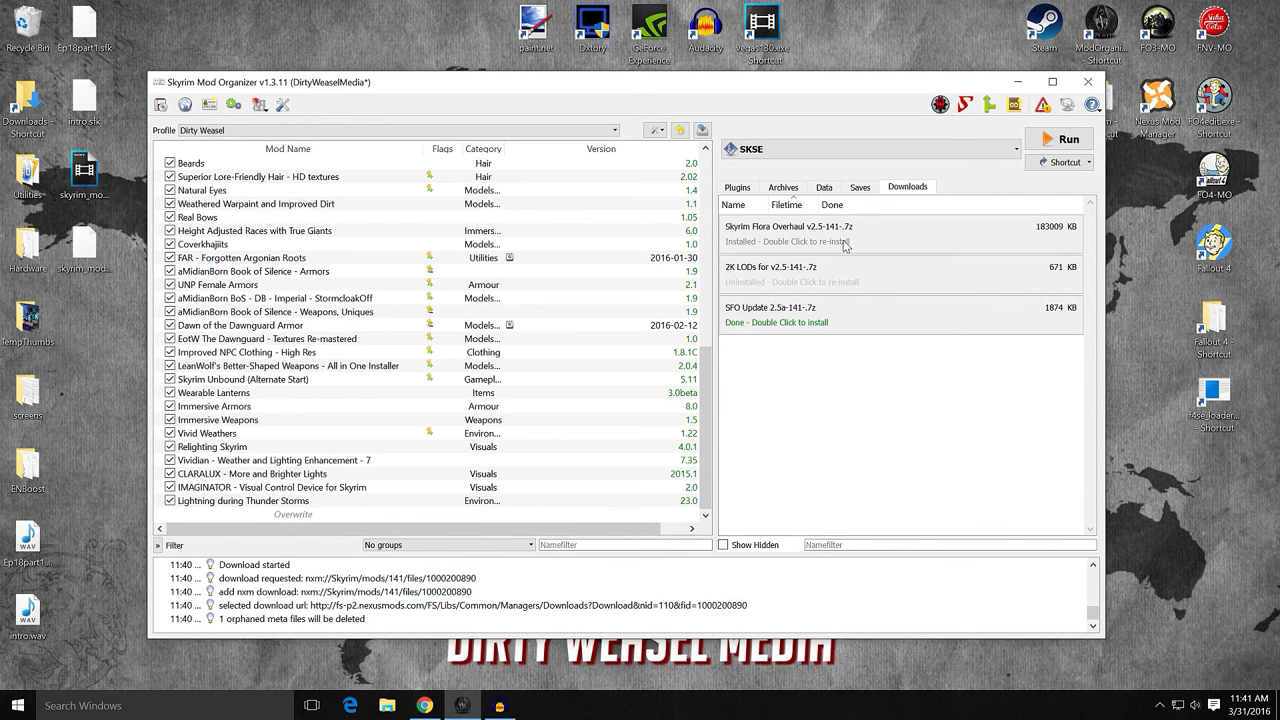
{"action": "mouse_move", "coordinate": [830, 322]}
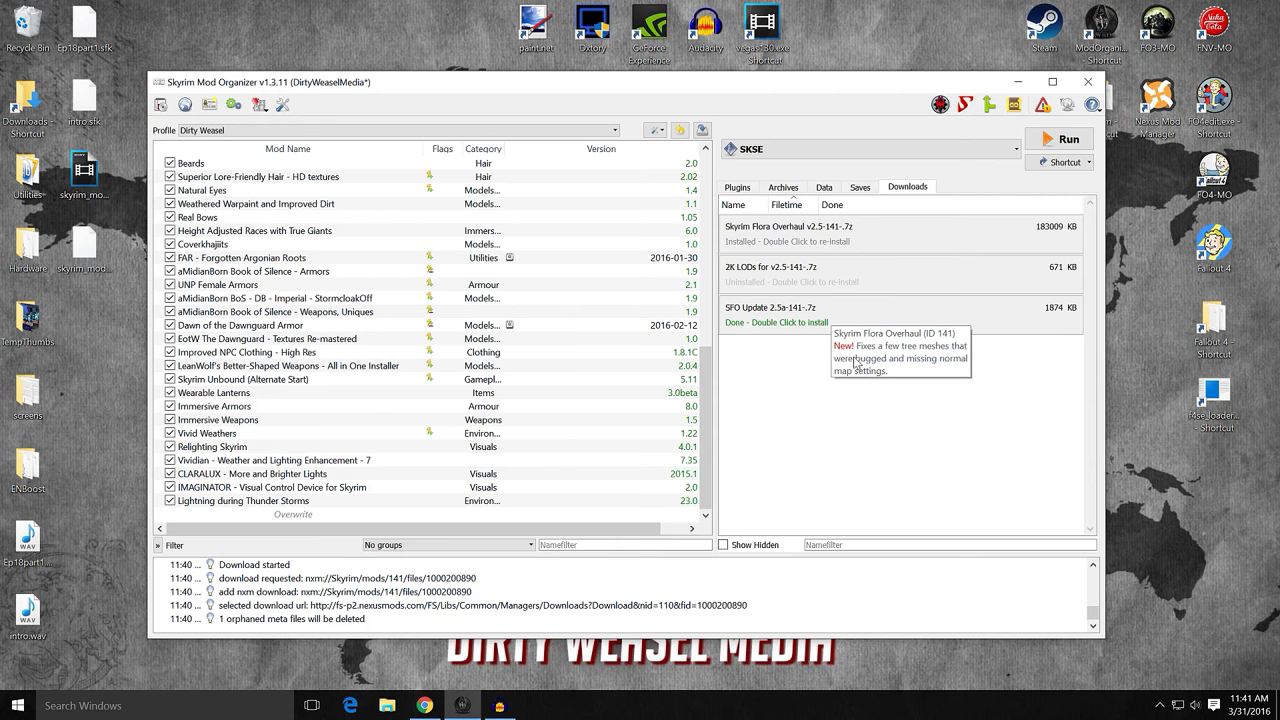
{"action": "double_click", "coordinate": [810, 322]}
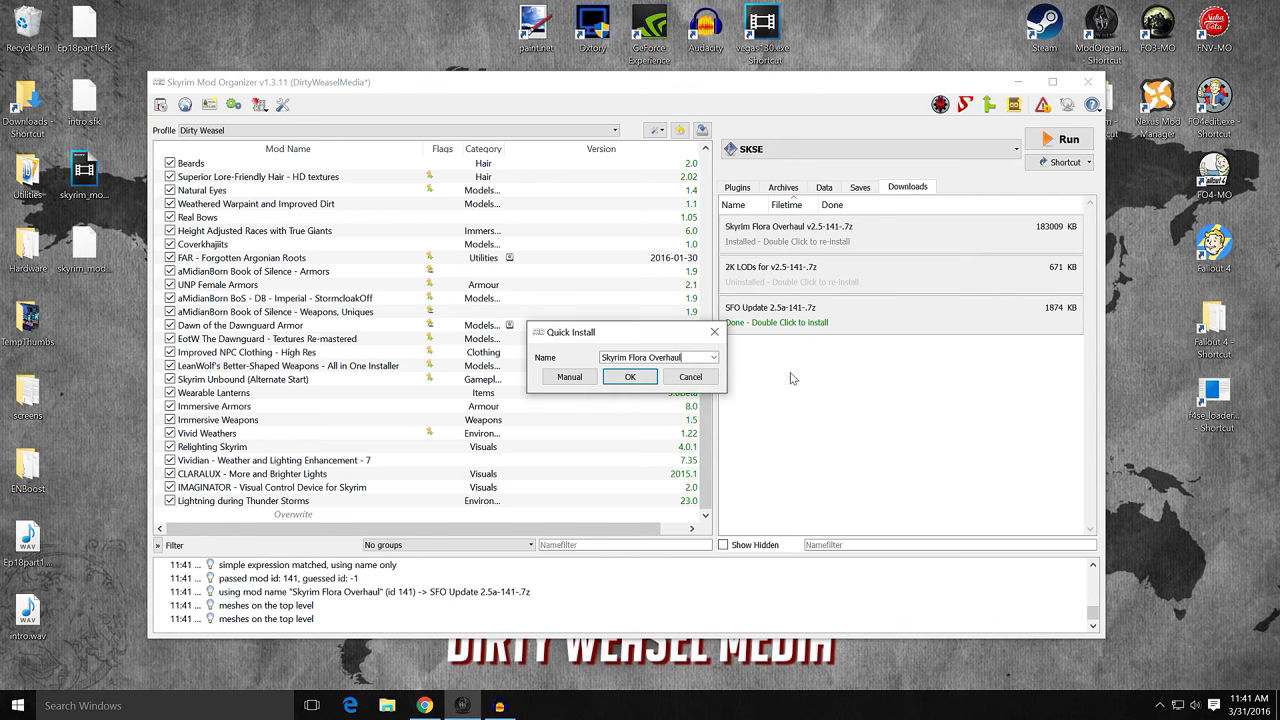
{"action": "left_click", "coordinate": [568, 380]}
{"action": "left_click", "coordinate": [519, 343]}
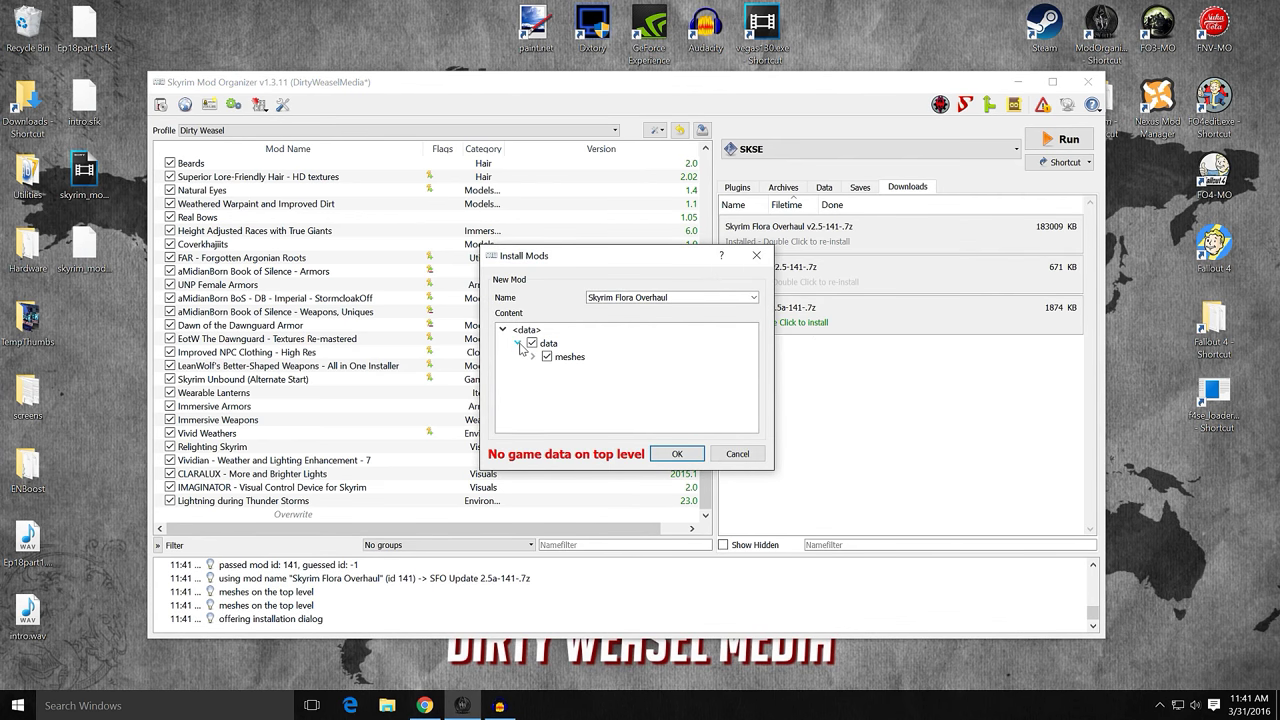
{"action": "left_click", "coordinate": [533, 357]}
{"action": "left_click", "coordinate": [547, 370]}
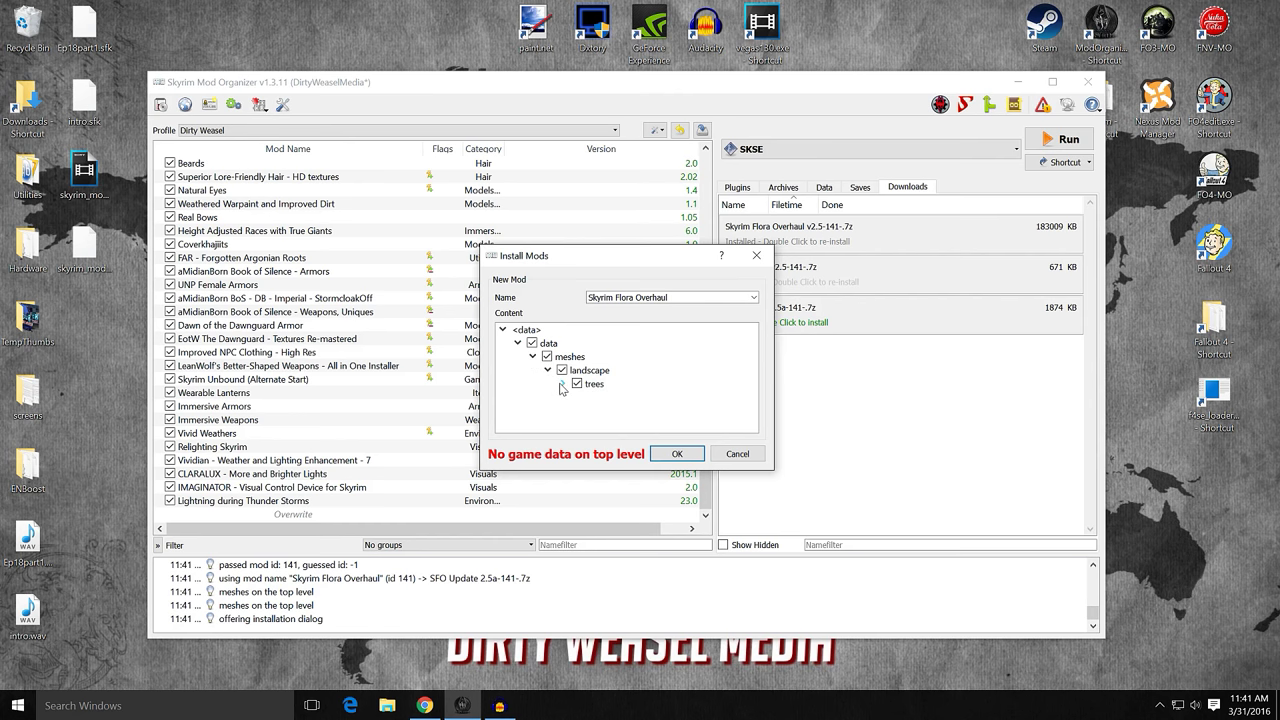
{"action": "left_click", "coordinate": [562, 384]}
{"action": "mouse_move", "coordinate": [756, 358]}
{"action": "left_mouse_down"}
{"action": "mouse_move", "coordinate": [758, 414]}
{"action": "mouse_move", "coordinate": [756, 345]}
{"action": "left_mouse_up"}
{"action": "left_click", "coordinate": [736, 453]}
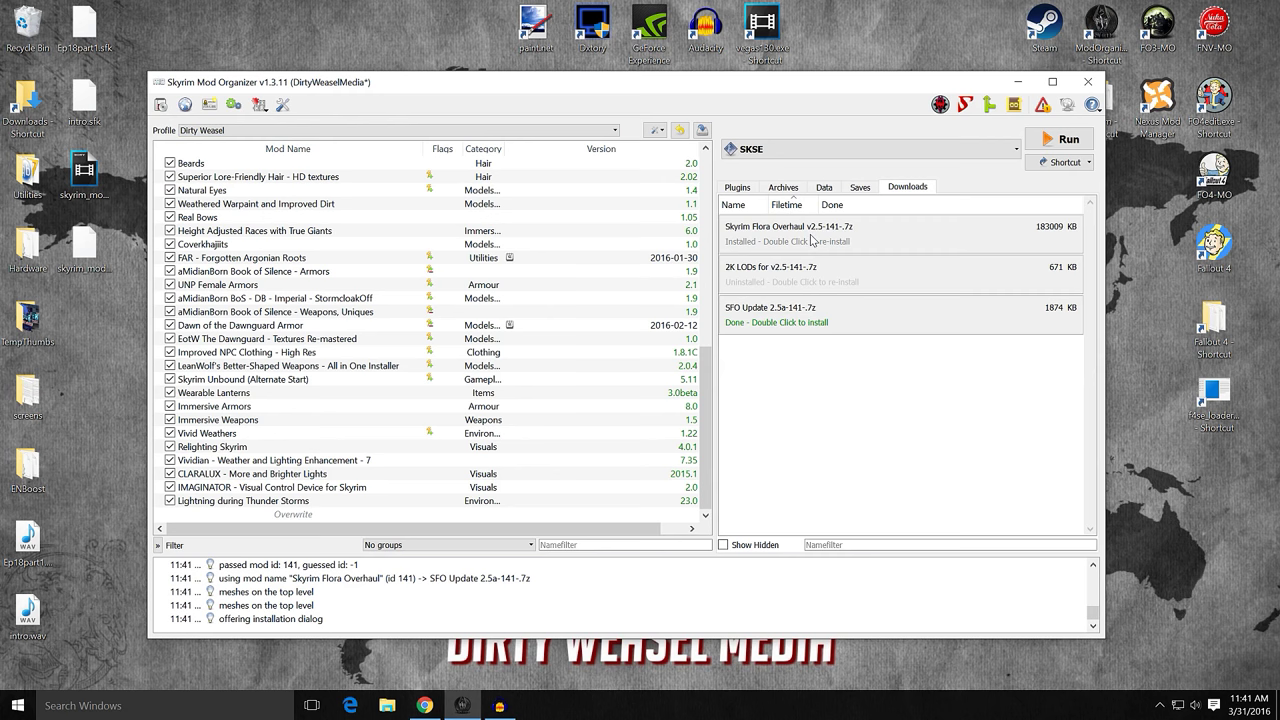
- Manually install Skyrim Flora Overhaul v2.5 with its Data folder set as the data directory, and enable the mod
{"action": "mouse_move", "coordinate": [812, 240]}
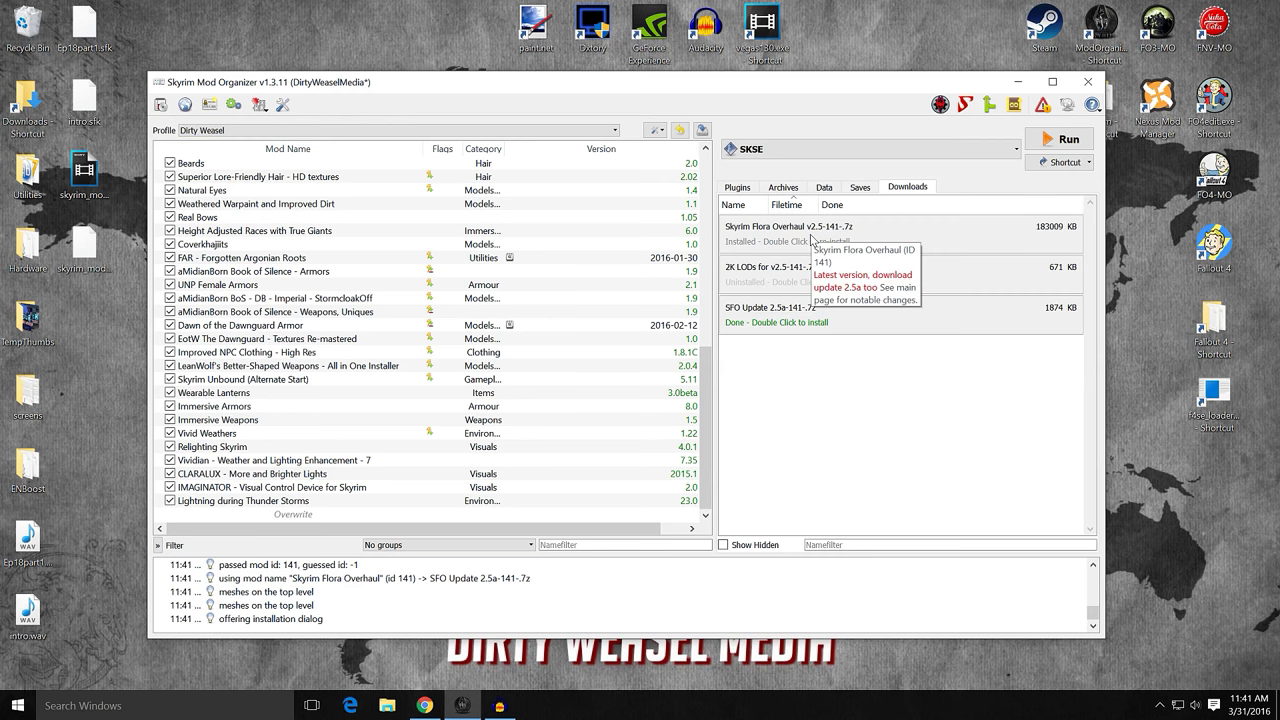
{"action": "double_click", "coordinate": [812, 240]}
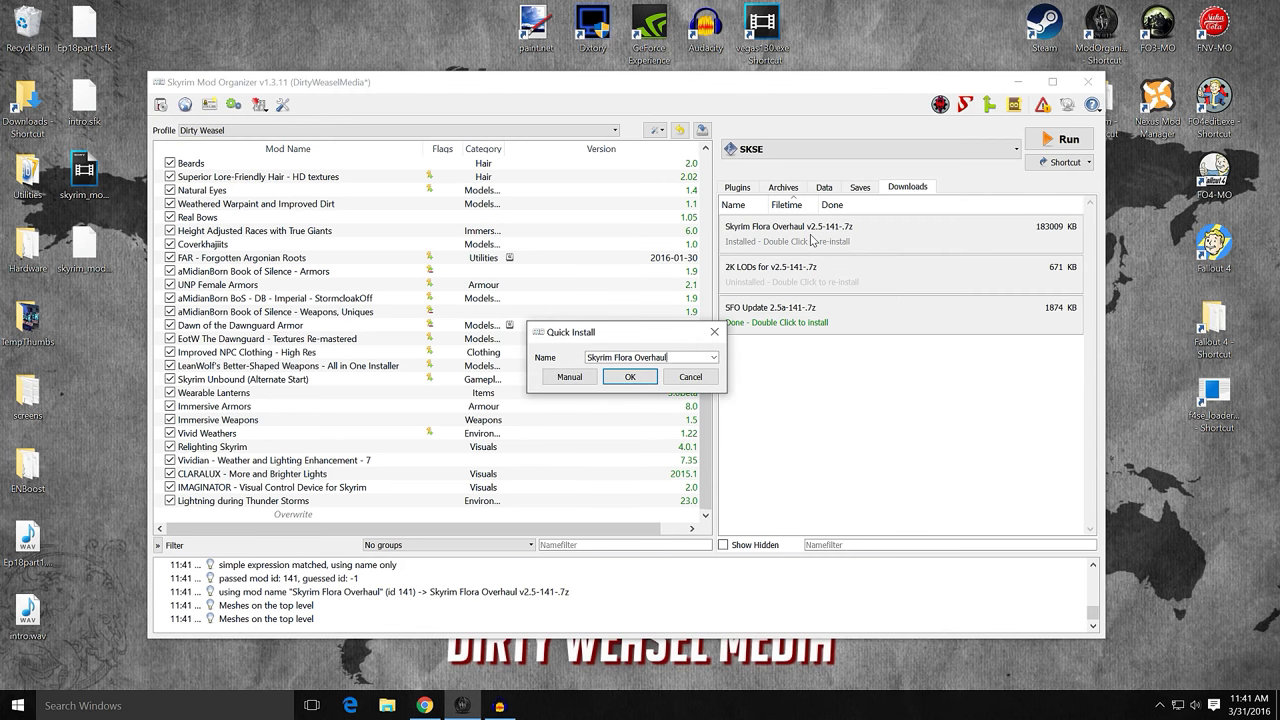
{"action": "left_click", "coordinate": [569, 377]}
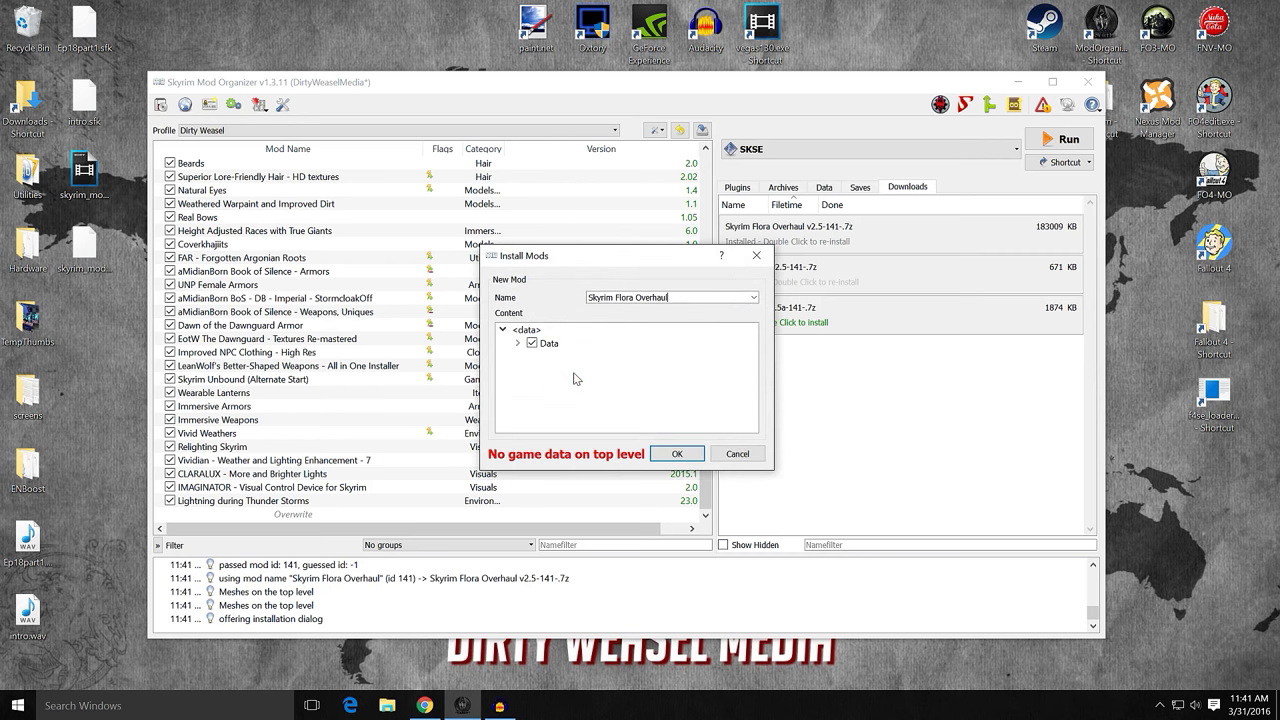
{"action": "left_click", "coordinate": [516, 344]}
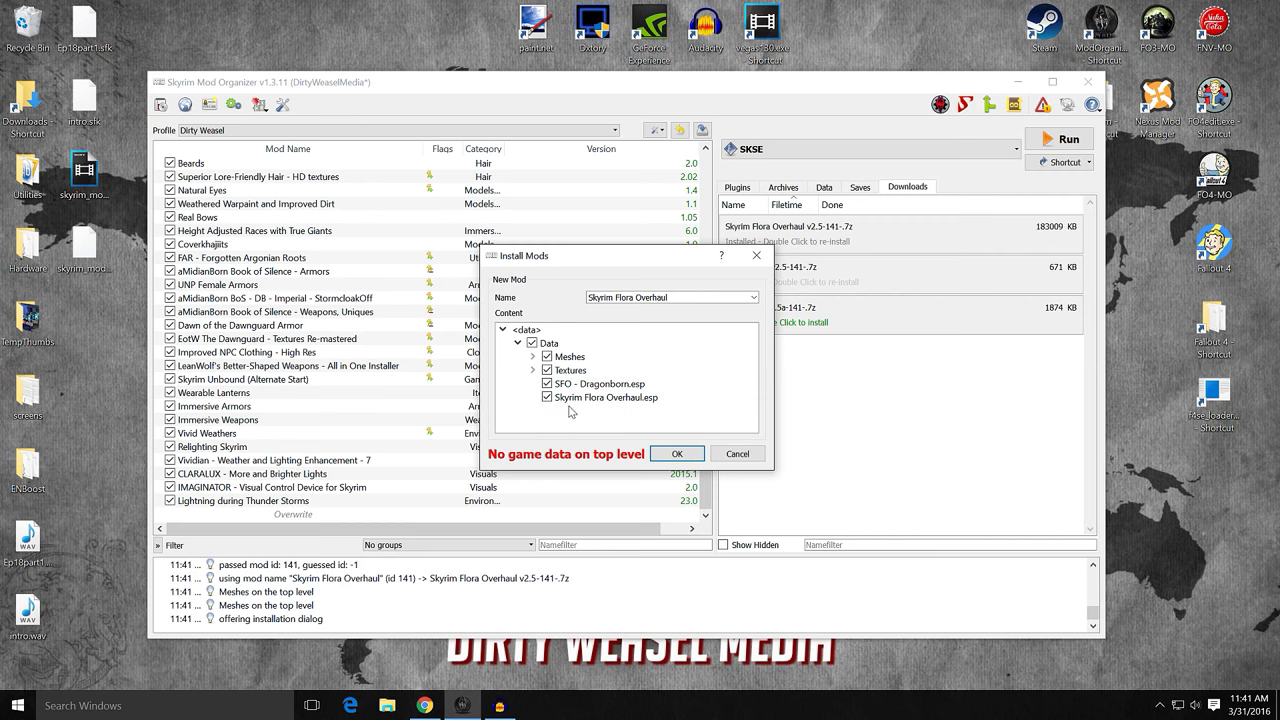
{"action": "left_click", "coordinate": [516, 344]}
{"action": "right_click", "coordinate": [556, 344]}
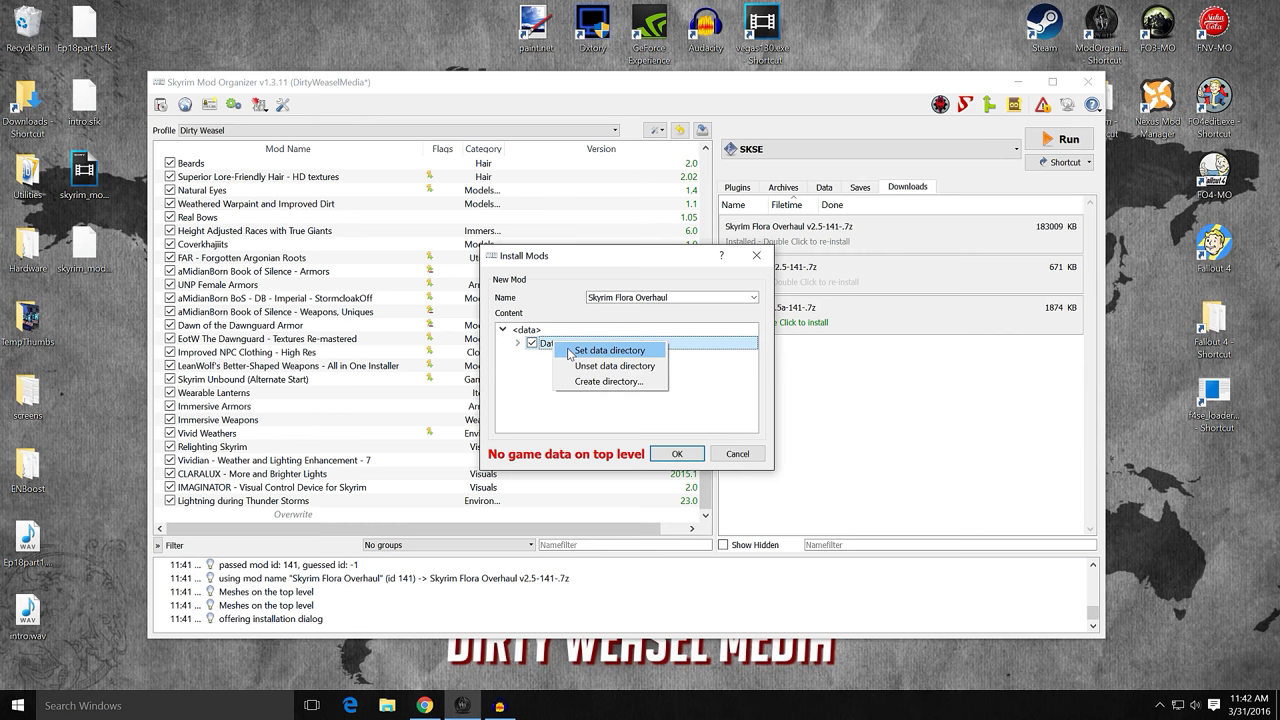
{"action": "left_click", "coordinate": [569, 354]}
{"action": "left_click", "coordinate": [677, 454]}
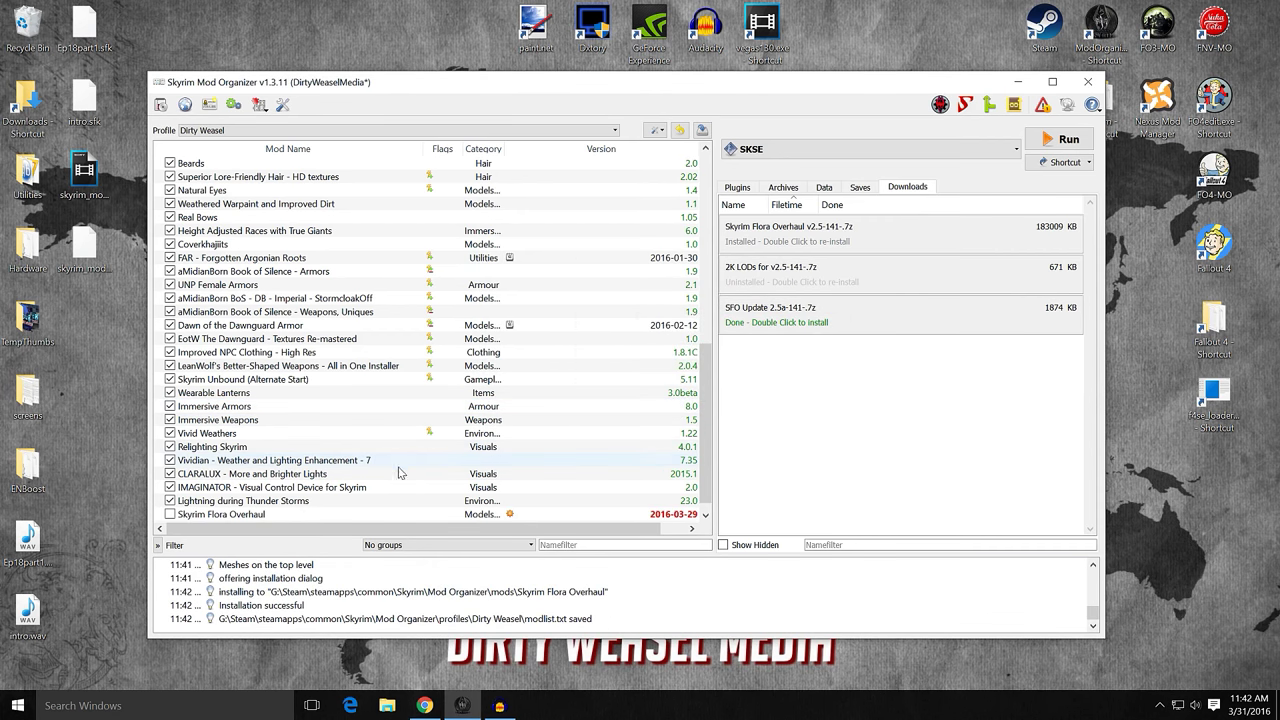
{"action": "left_click", "coordinate": [170, 515]}
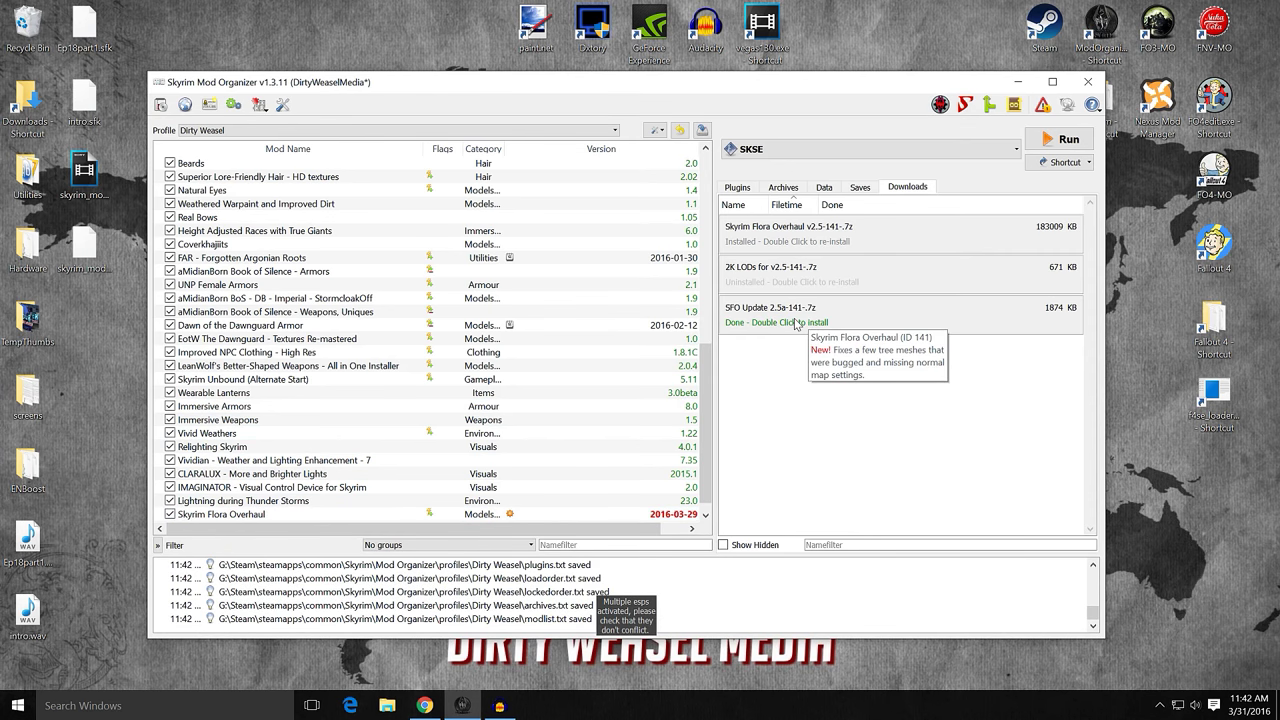
- Manually install SFO Update 2.5a with its data folder as the data directory, merging it into the existing Skyrim Flora Overhaul mod
{"action": "double_click", "coordinate": [797, 323]}
{"action": "left_click", "coordinate": [570, 377]}
{"action": "right_click", "coordinate": [568, 345]}
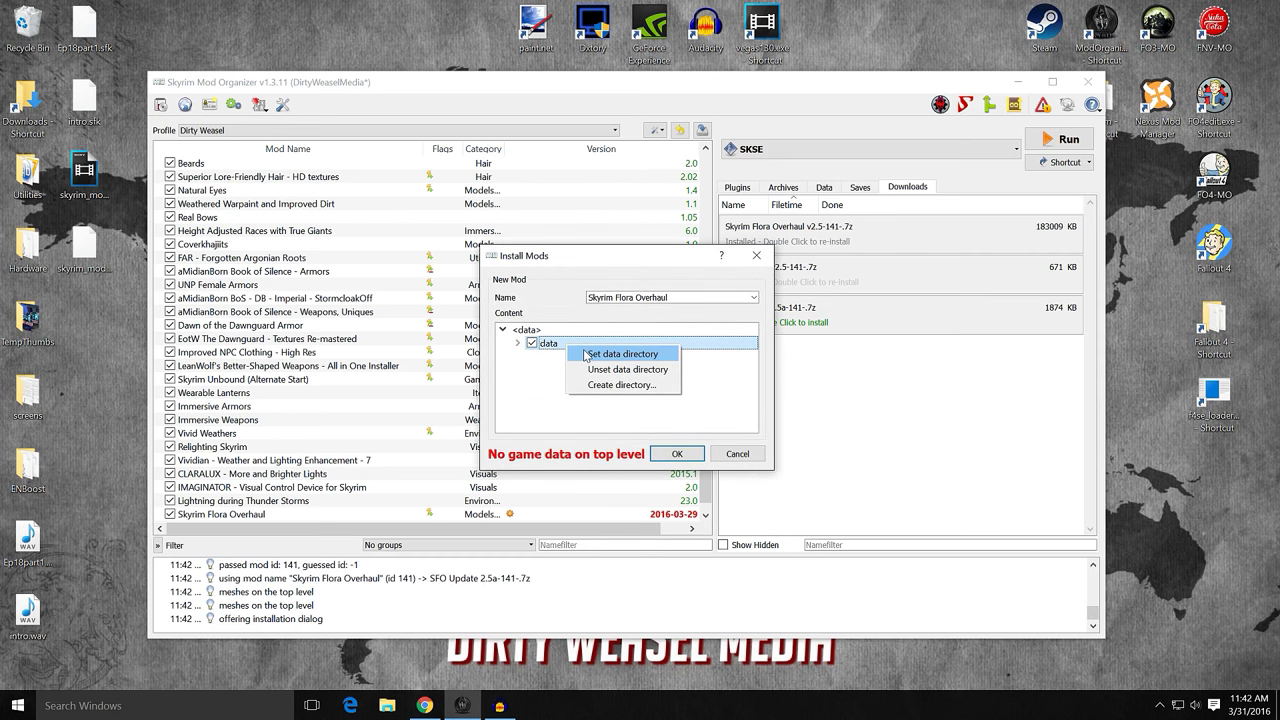
{"action": "left_click", "coordinate": [620, 354]}
{"action": "left_click", "coordinate": [518, 345]}
{"action": "left_click", "coordinate": [531, 357]}
{"action": "left_click", "coordinate": [532, 357]}
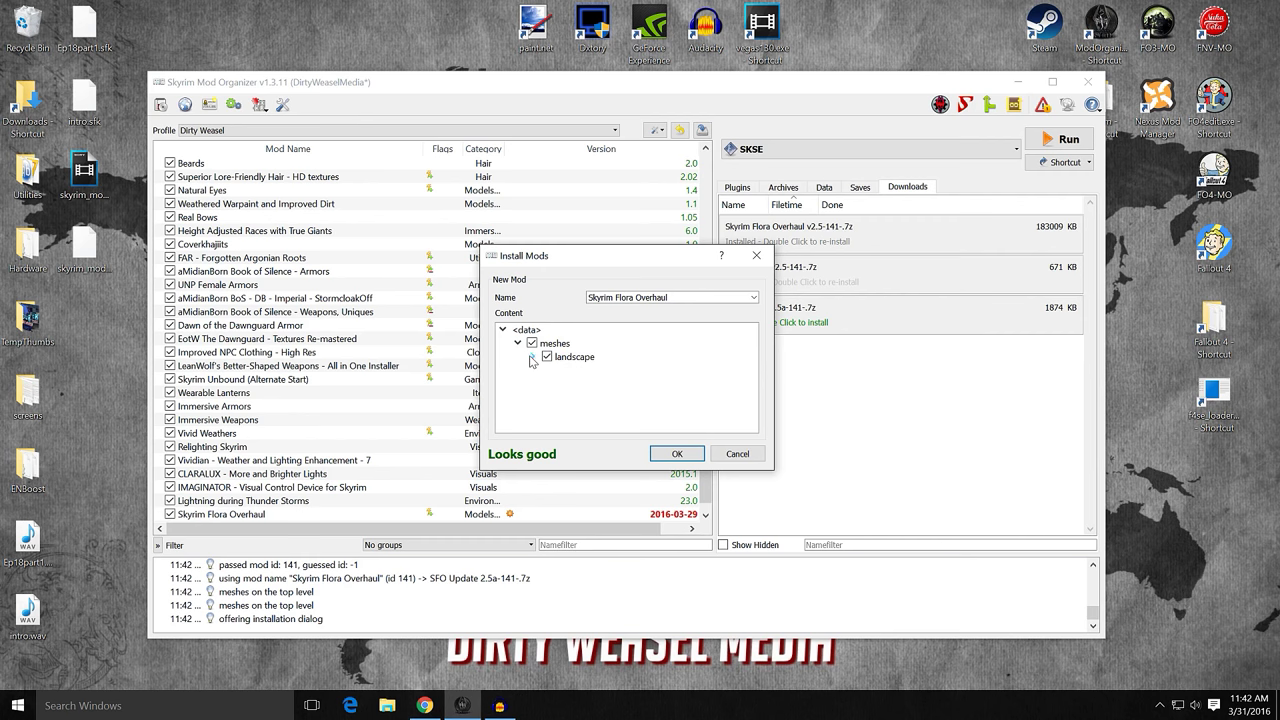
{"action": "left_click", "coordinate": [518, 344]}
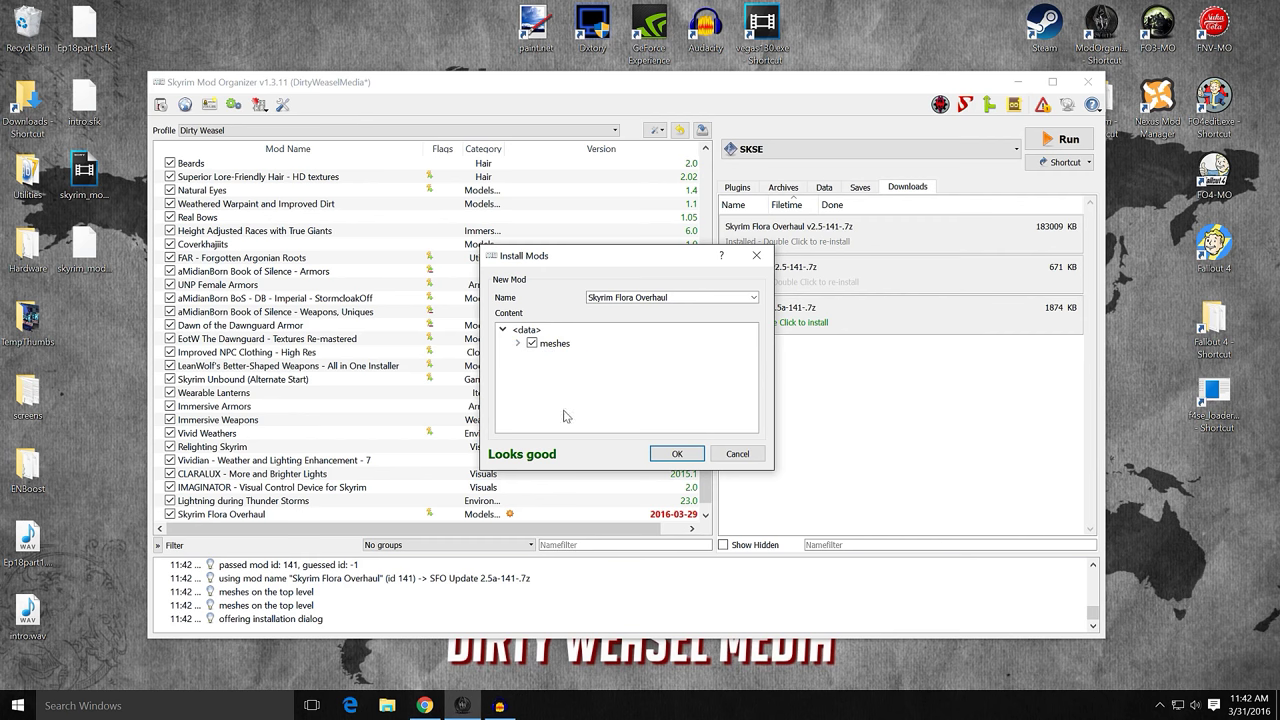
{"action": "left_click", "coordinate": [686, 455]}
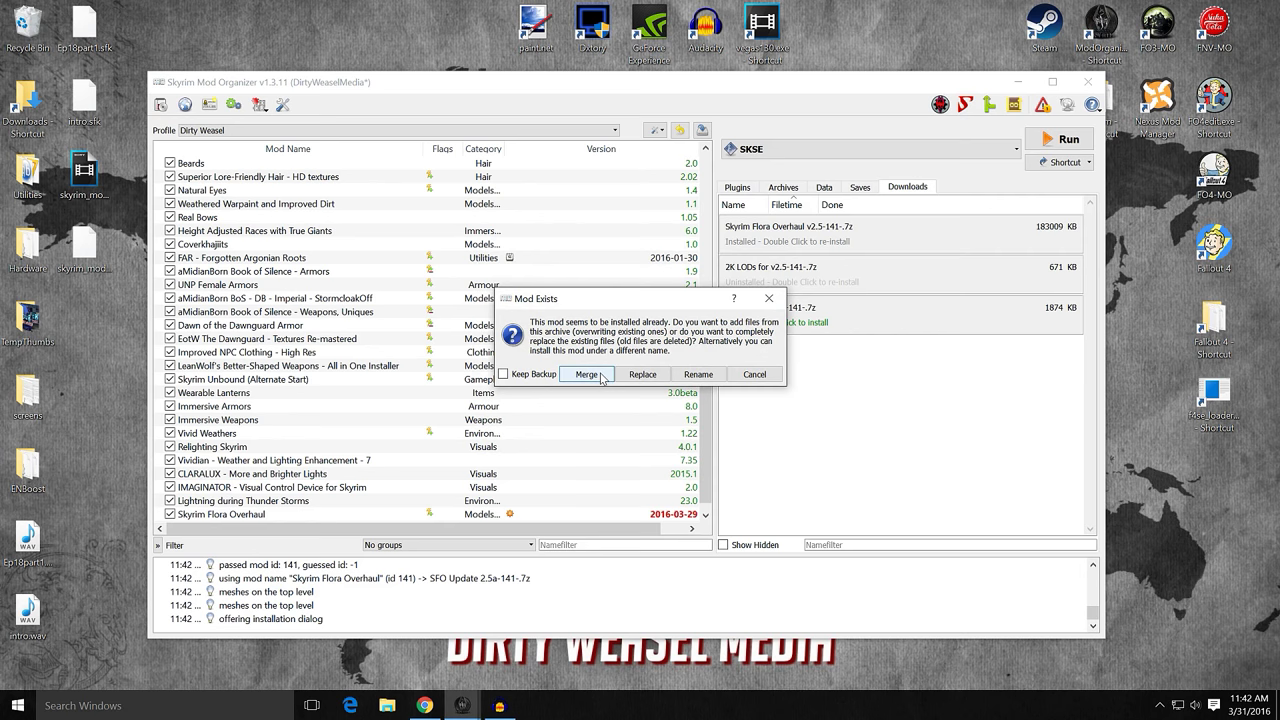
{"action": "left_click", "coordinate": [588, 374]}
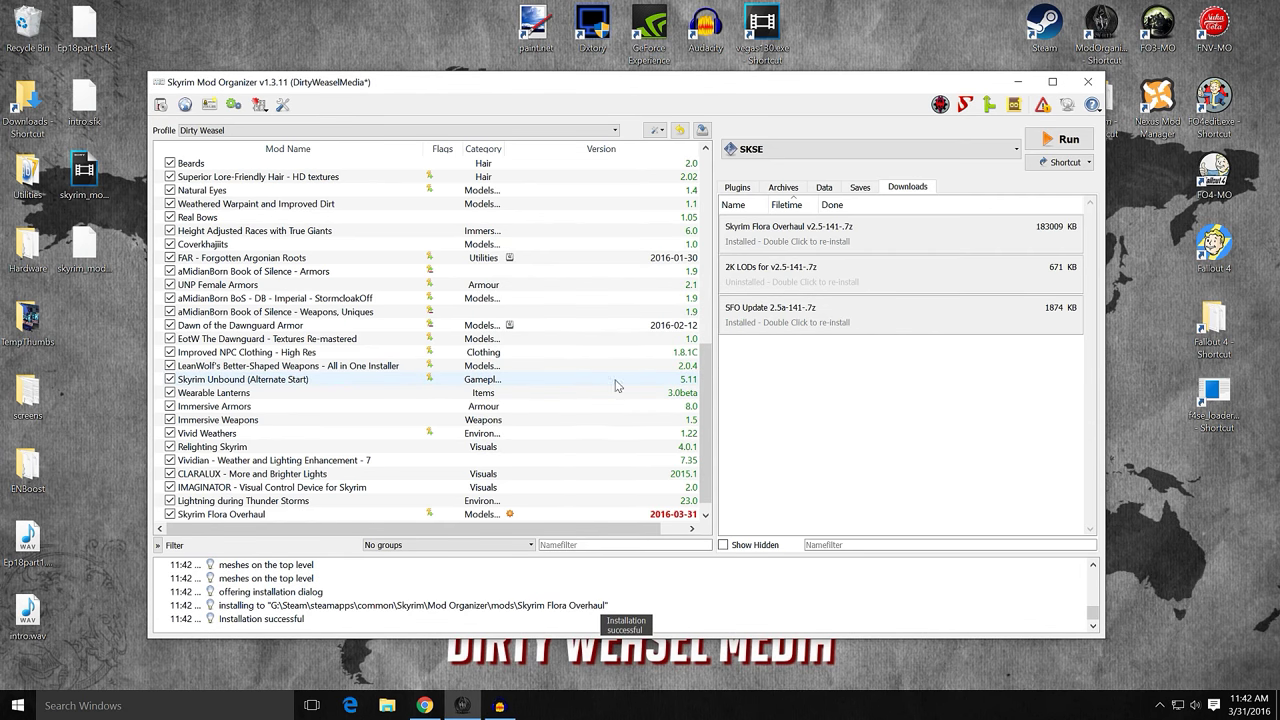
- Manually install 2K LODs for v2.5 with its Data folder as the data directory, merging it into the Skyrim Flora Overhaul mod
{"action": "scroll", "coordinate": [680, 392], "scroll_direction": "down", "scroll_amount": 1}
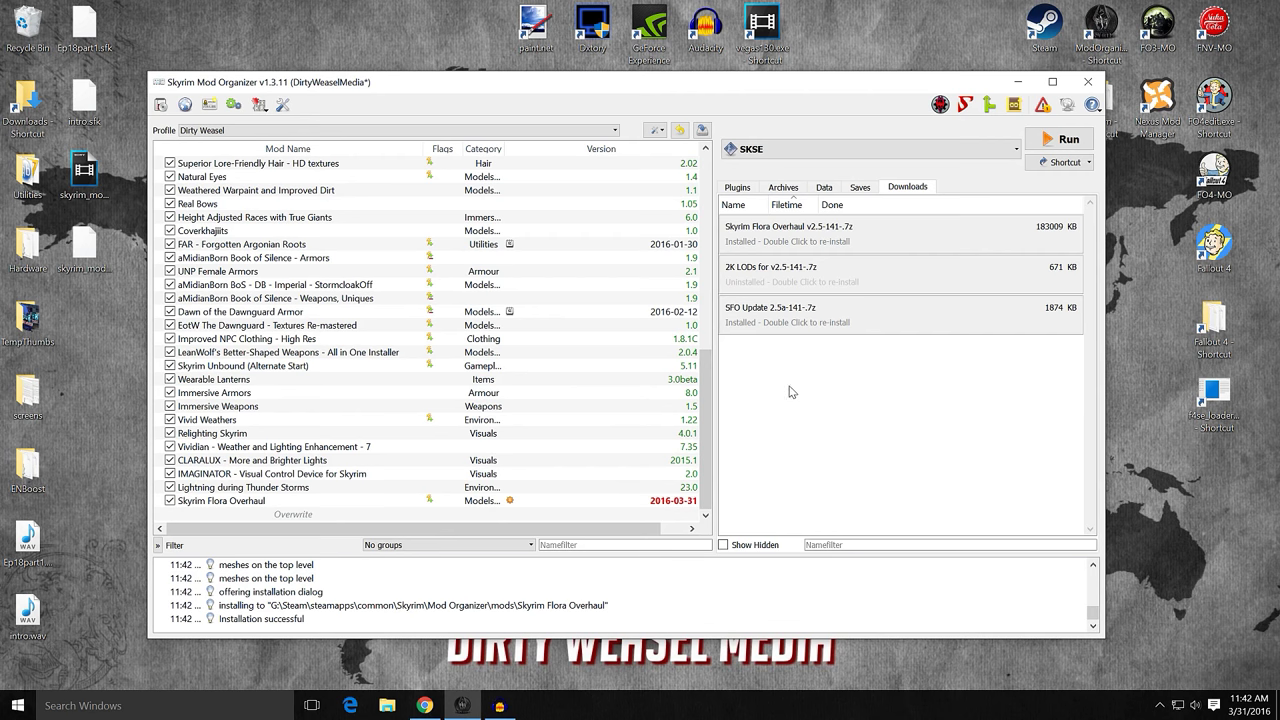
{"action": "double_click", "coordinate": [765, 280]}
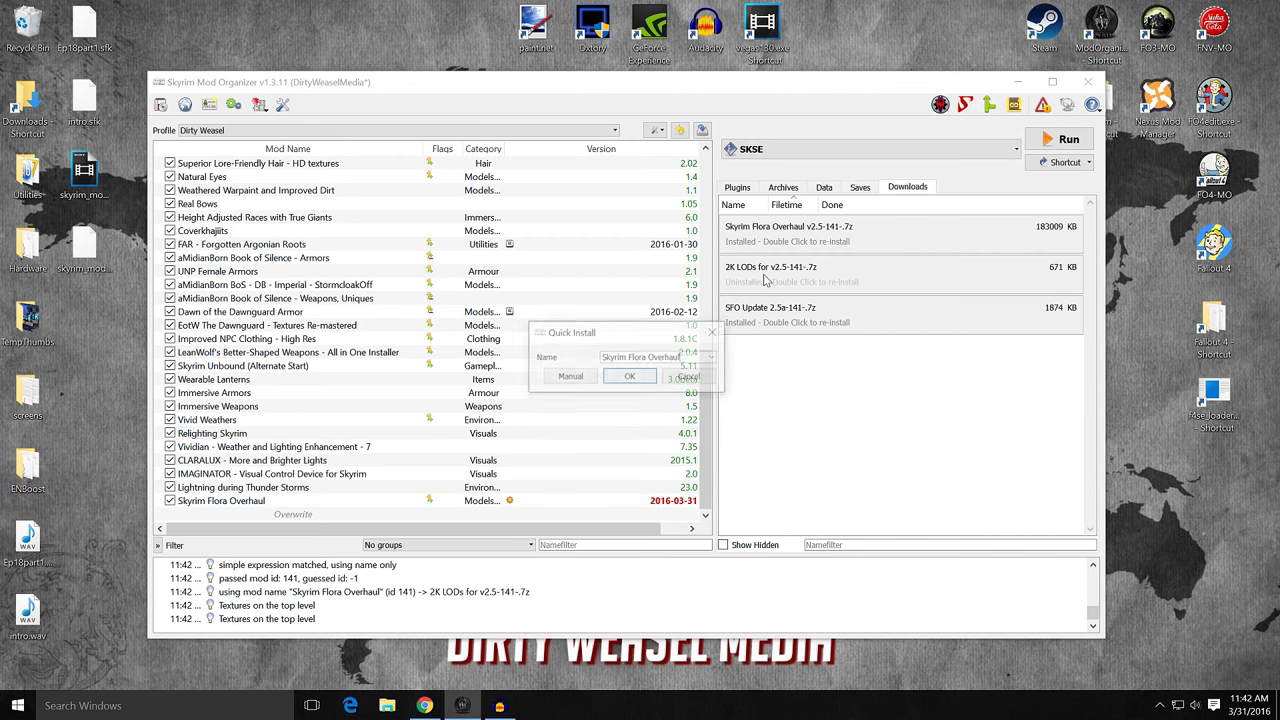
{"action": "left_click", "coordinate": [570, 377]}
{"action": "left_click", "coordinate": [517, 343]}
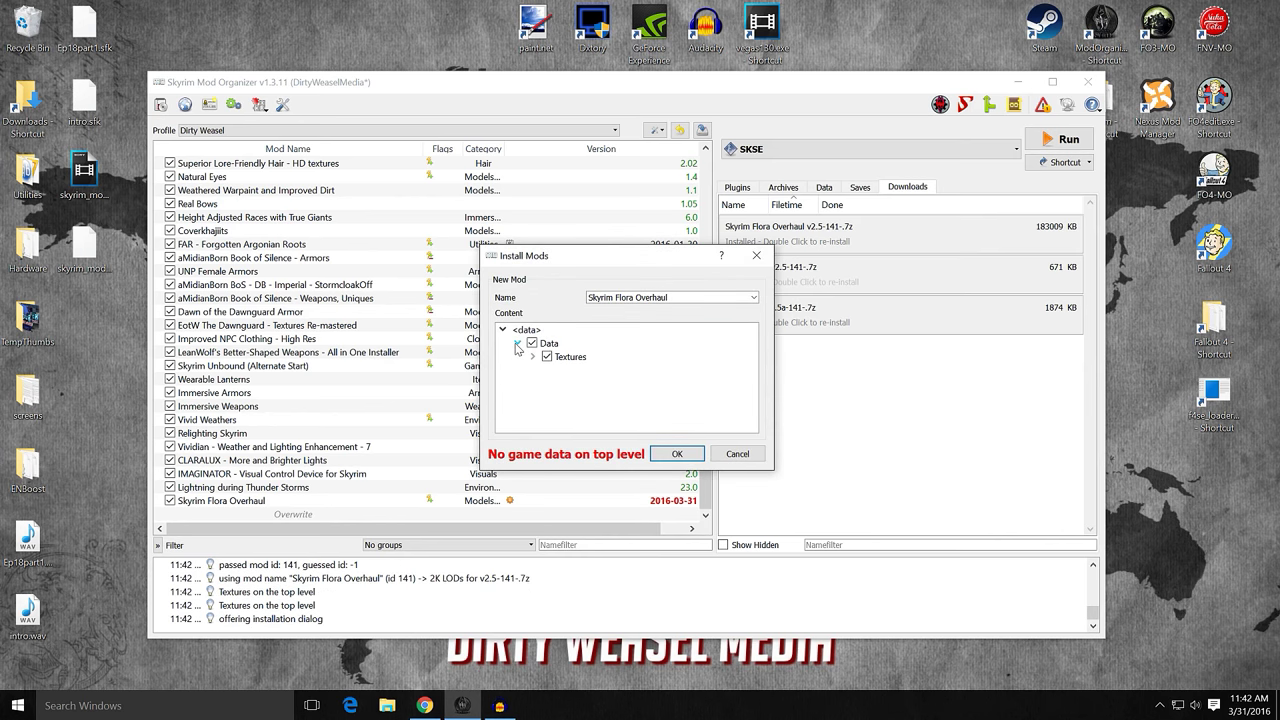
{"action": "left_click", "coordinate": [531, 357]}
{"action": "double_click", "coordinate": [547, 371]}
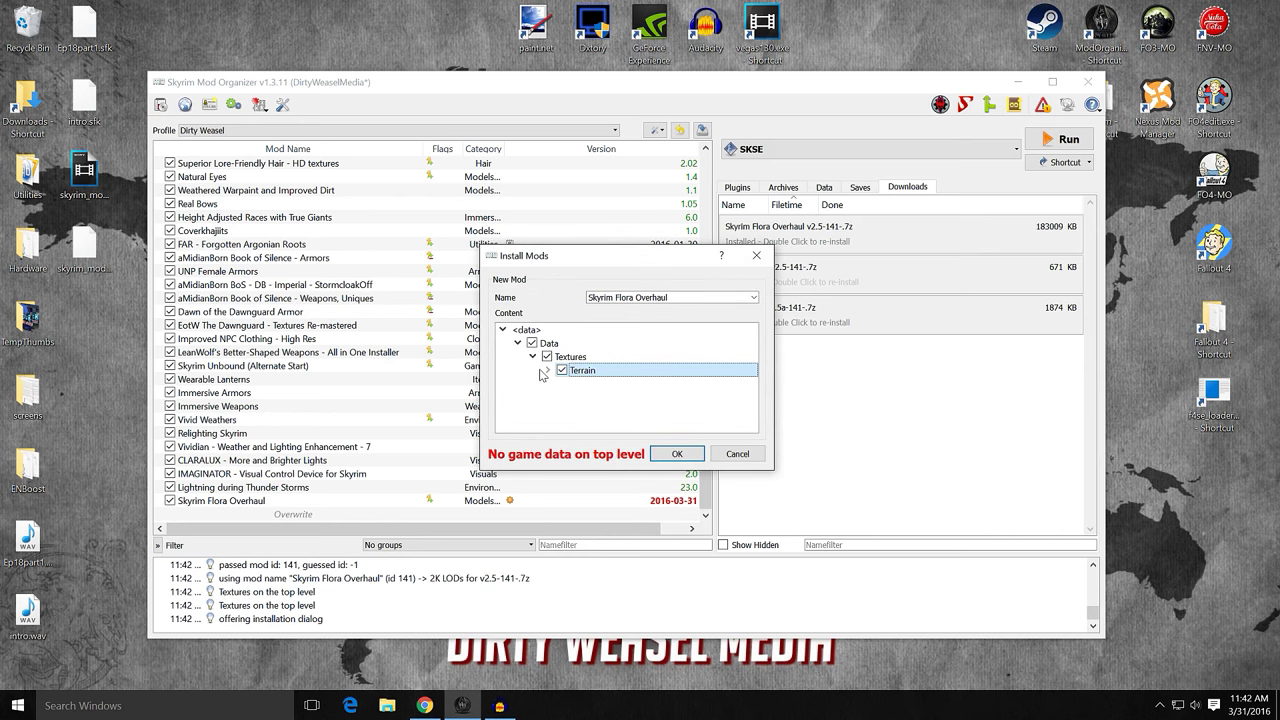
{"action": "left_click", "coordinate": [562, 384]}
{"action": "left_click", "coordinate": [577, 398]}
{"action": "right_click", "coordinate": [545, 343]}
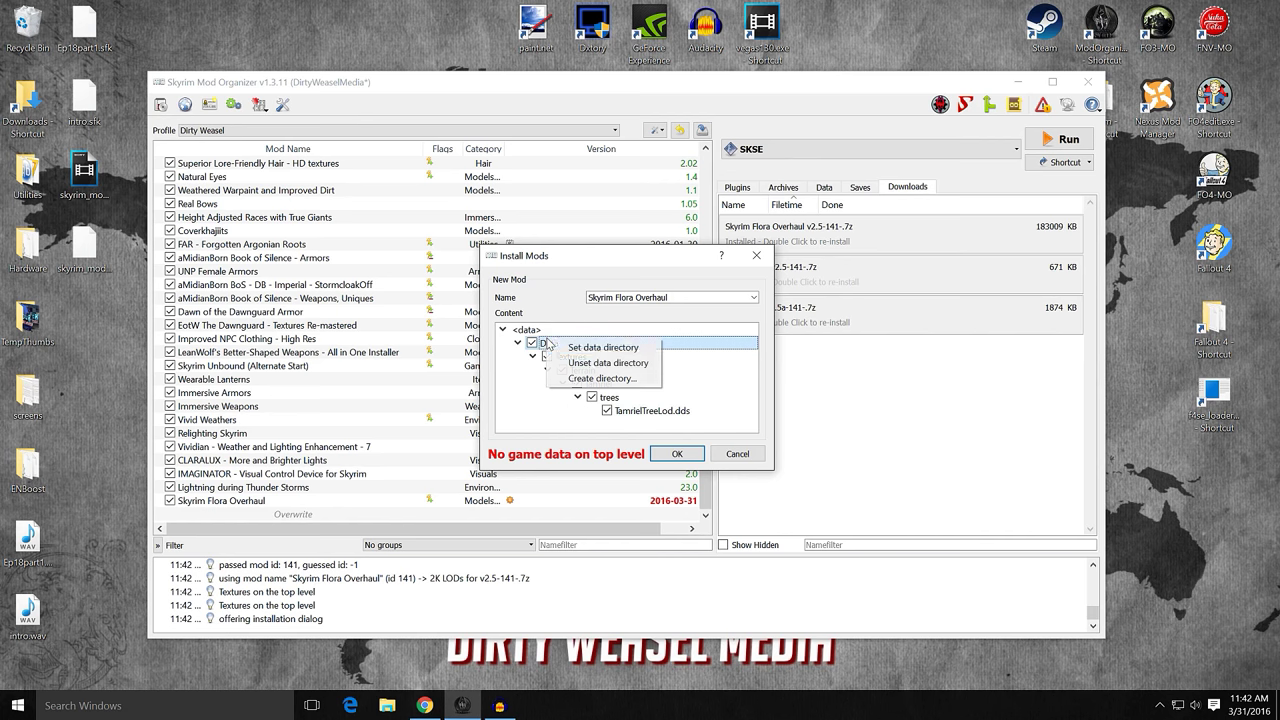
{"action": "left_click", "coordinate": [596, 350]}
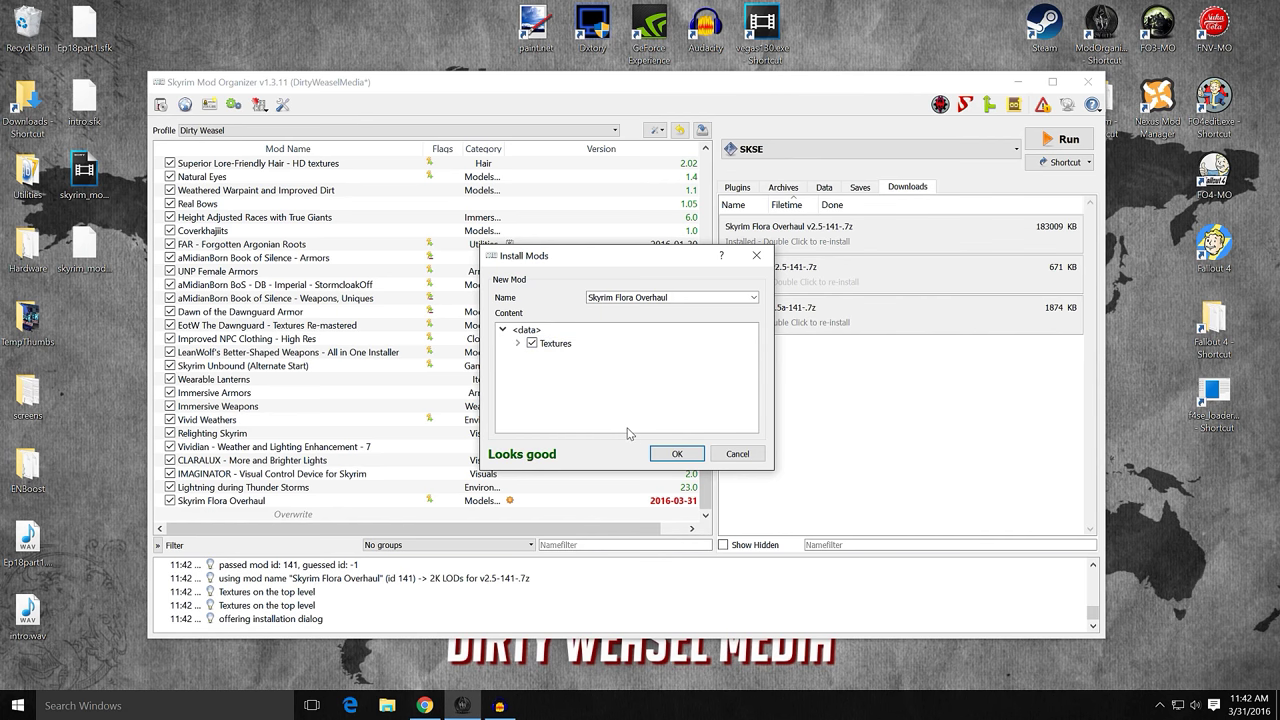
{"action": "left_click", "coordinate": [670, 456]}
{"action": "left_click", "coordinate": [587, 376]}
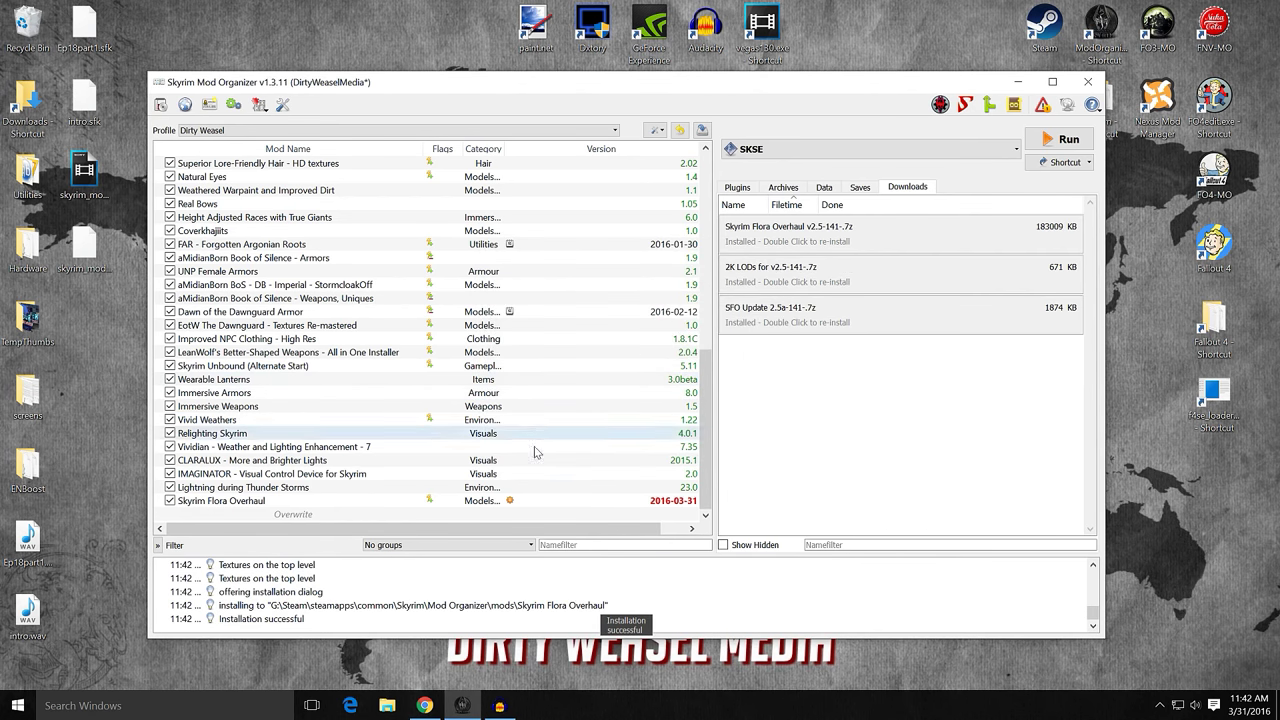
- Open the Skyrim Flora Overhaul mod's information and check its optional ESPs and file tree
{"action": "double_click", "coordinate": [297, 502]}
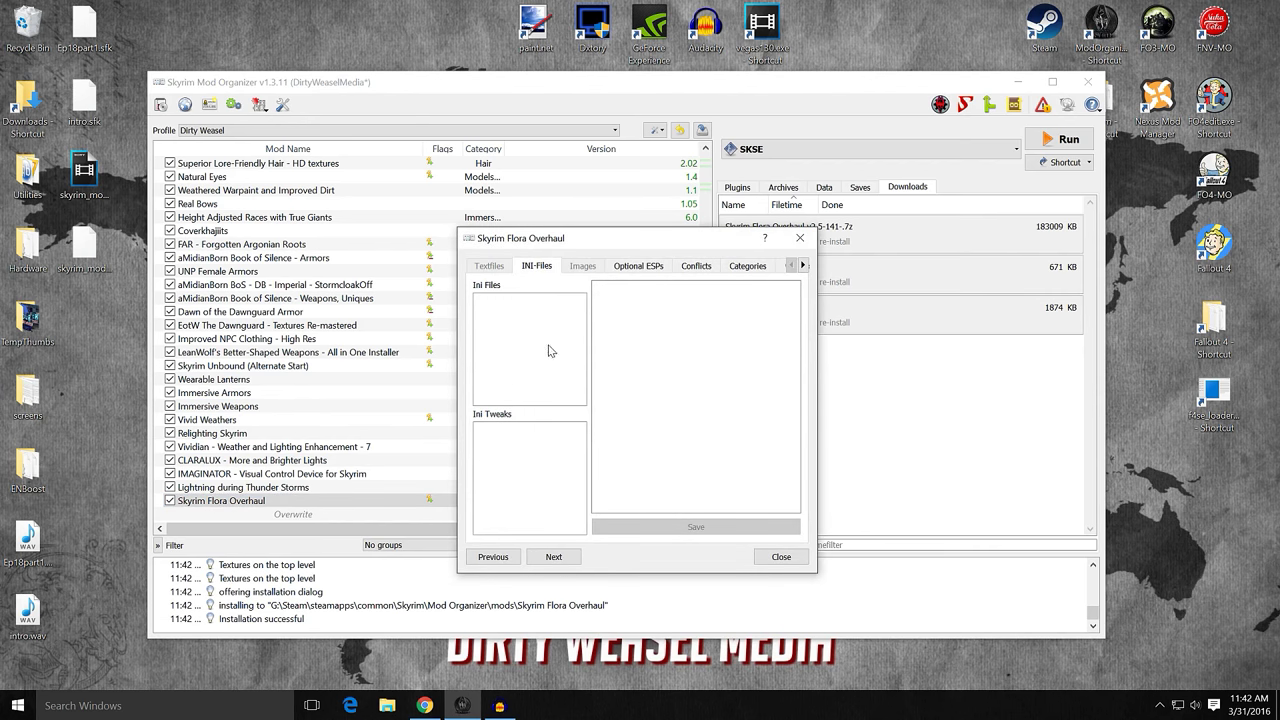
{"action": "left_click", "coordinate": [639, 270]}
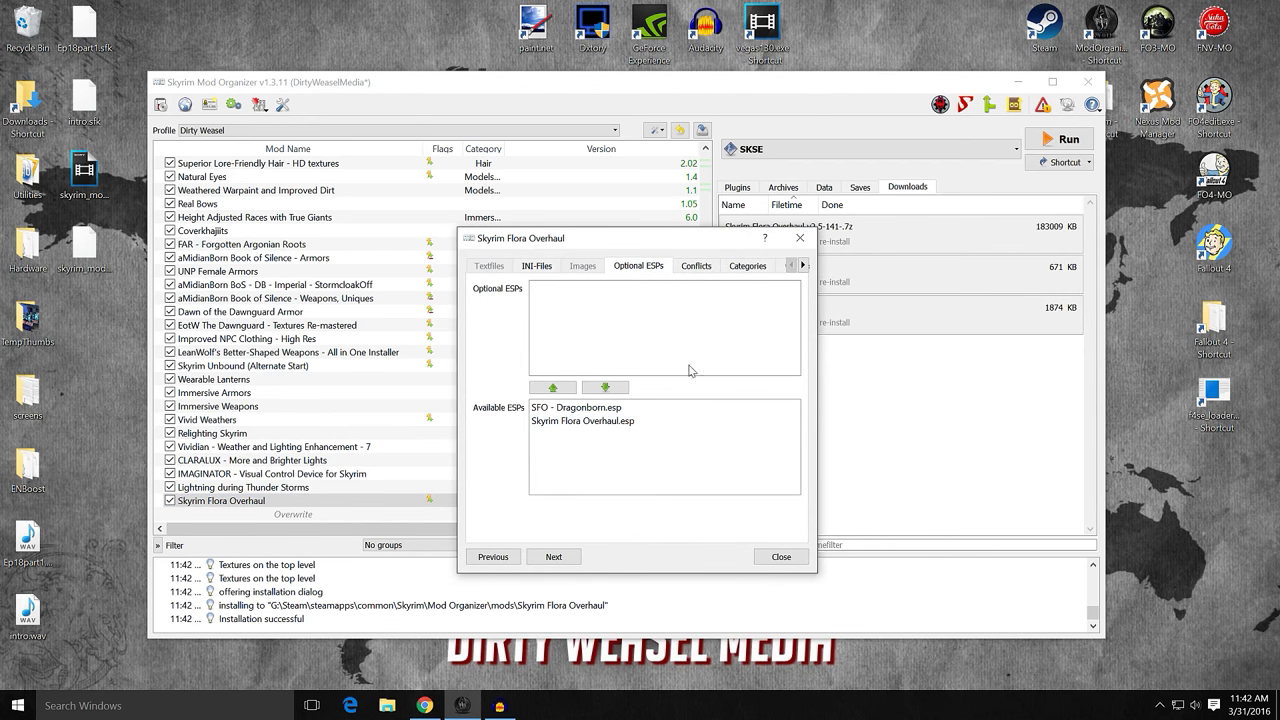
{"action": "left_click", "coordinate": [803, 265]}
{"action": "left_click", "coordinate": [803, 265]}
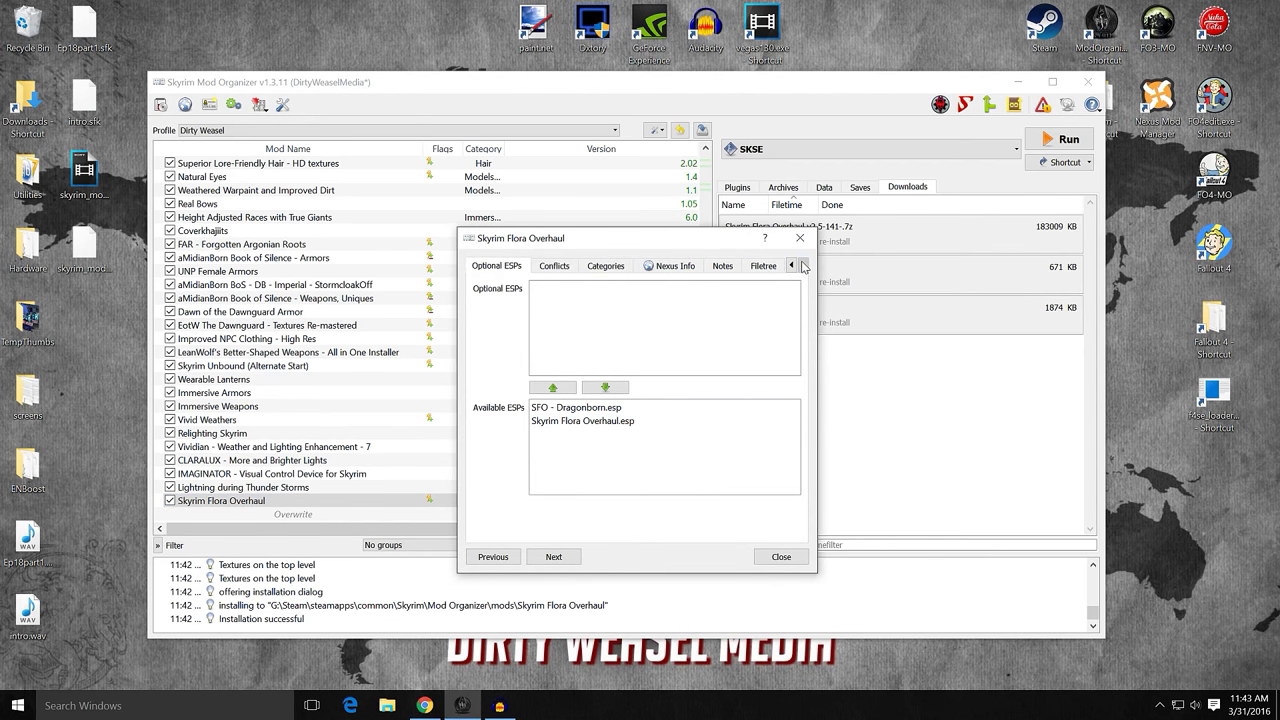
{"action": "left_click", "coordinate": [765, 266]}
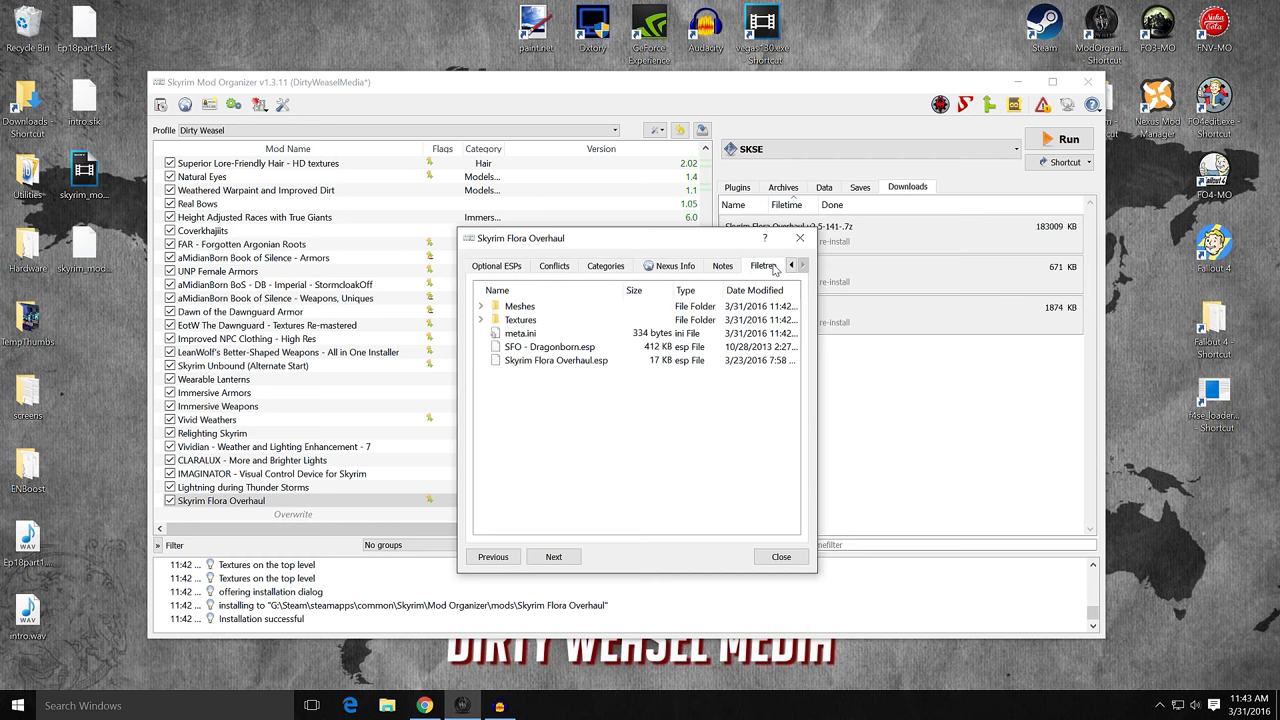
- Examine the mod's Textures subfolders, including architecture, dlc02, landscape and plants, and close the mod information
{"action": "left_click", "coordinate": [481, 320]}
{"action": "left_click", "coordinate": [495, 334]}
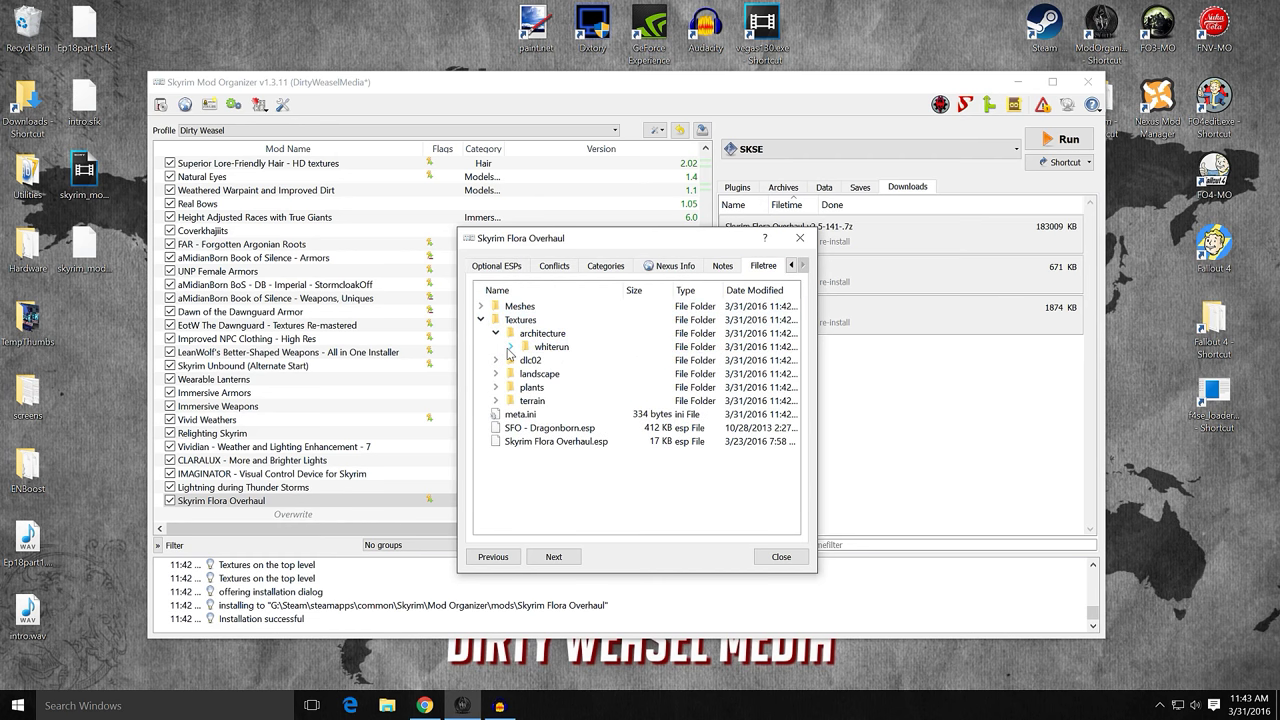
{"action": "left_click", "coordinate": [510, 347]}
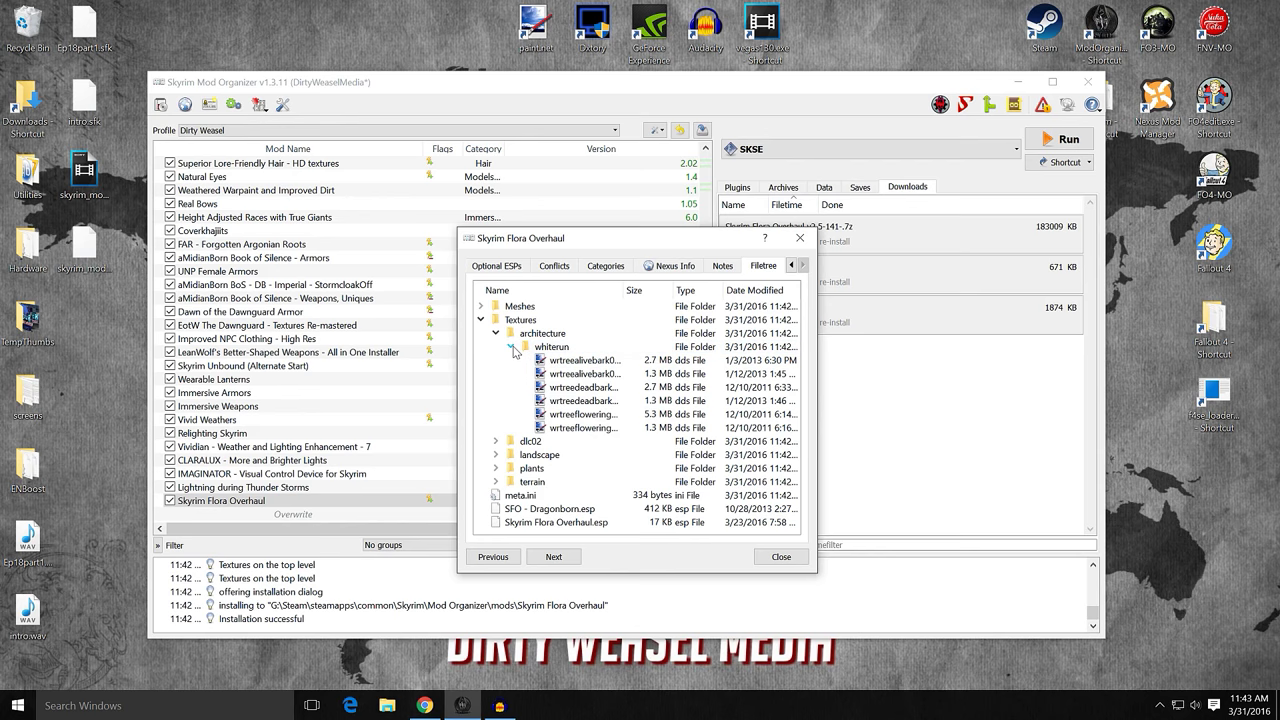
{"action": "left_click", "coordinate": [511, 347]}
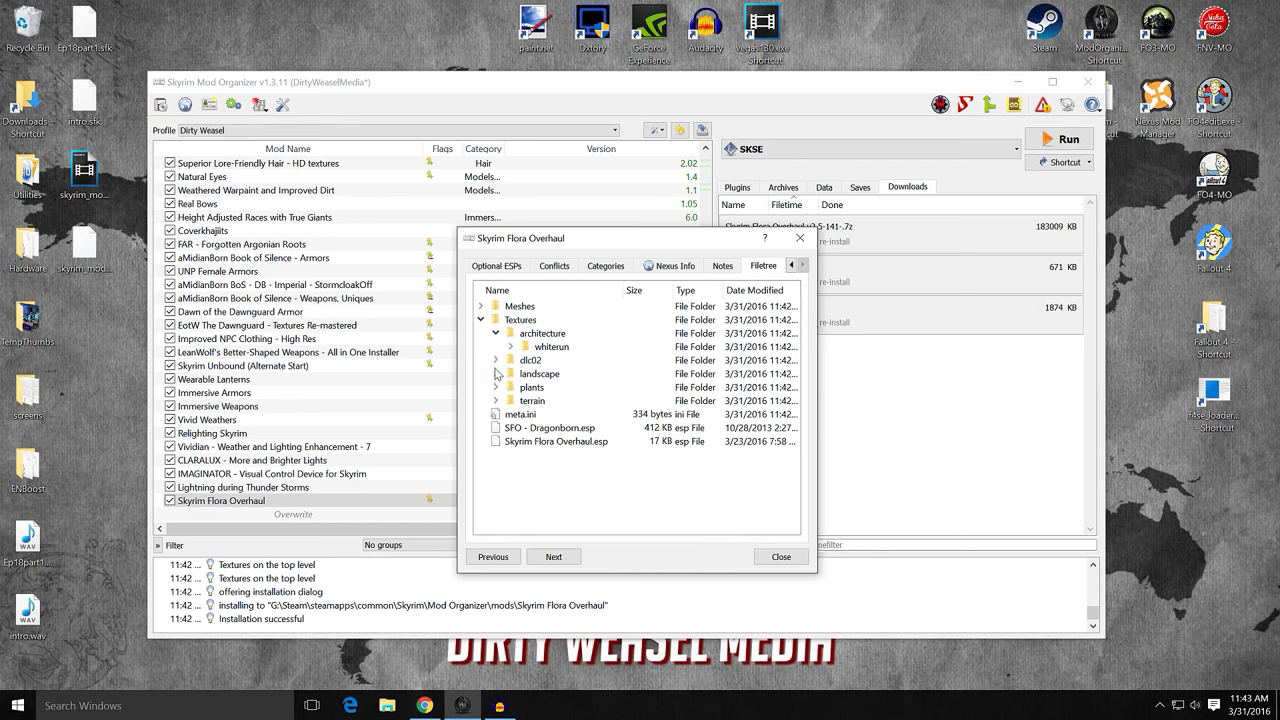
{"action": "left_click", "coordinate": [495, 361]}
{"action": "left_click", "coordinate": [497, 362]}
{"action": "left_click", "coordinate": [496, 374]}
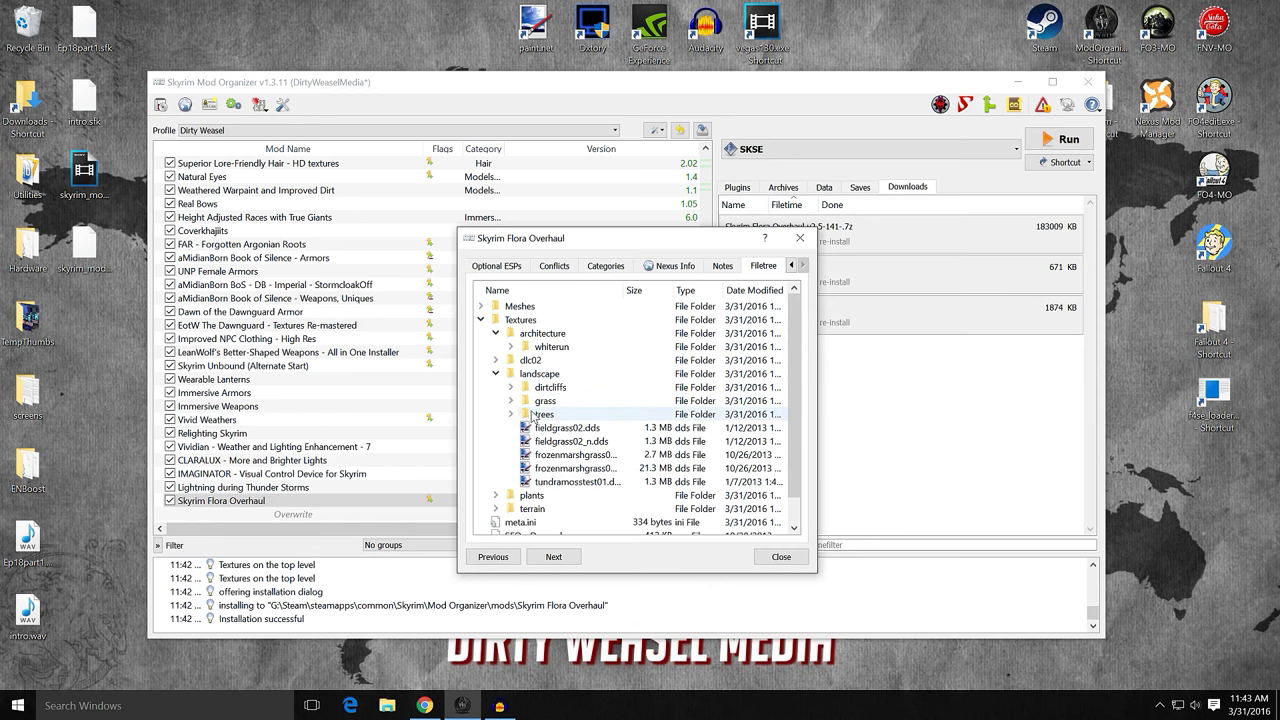
{"action": "left_click", "coordinate": [496, 374]}
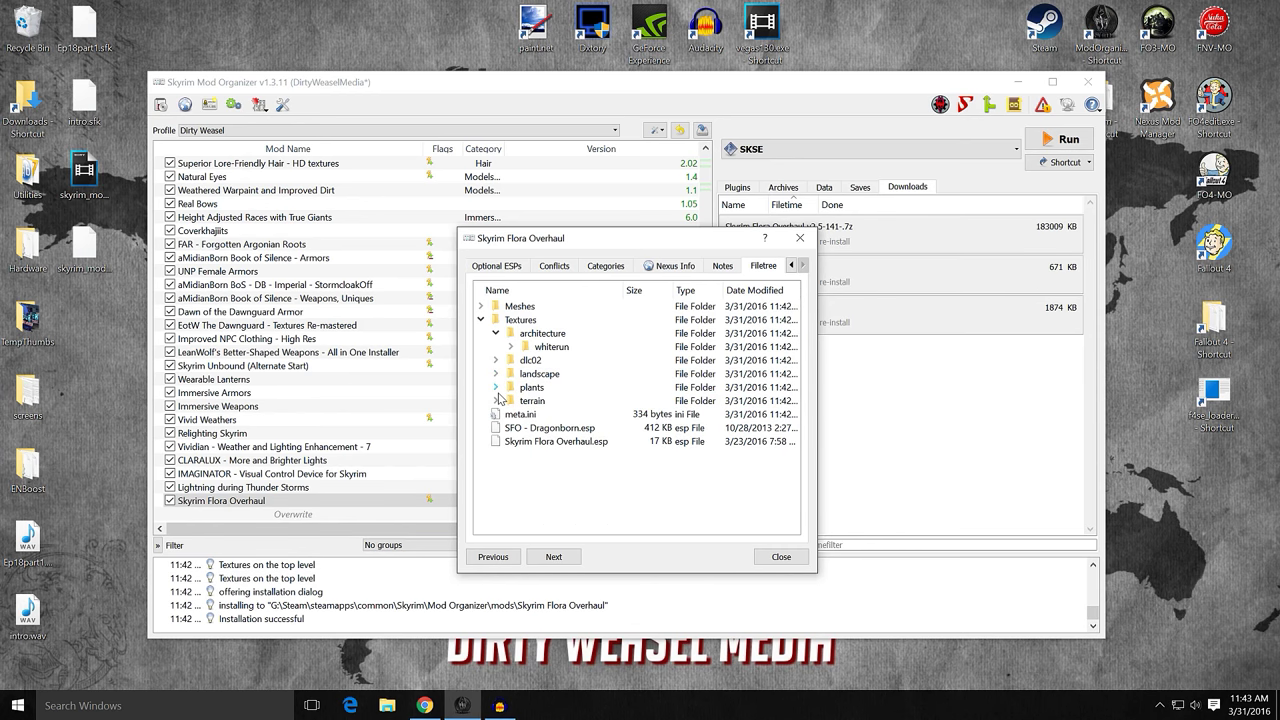
{"action": "left_click", "coordinate": [497, 388]}
{"action": "scroll", "coordinate": [614, 420], "scroll_direction": "down", "scroll_amount": 5}
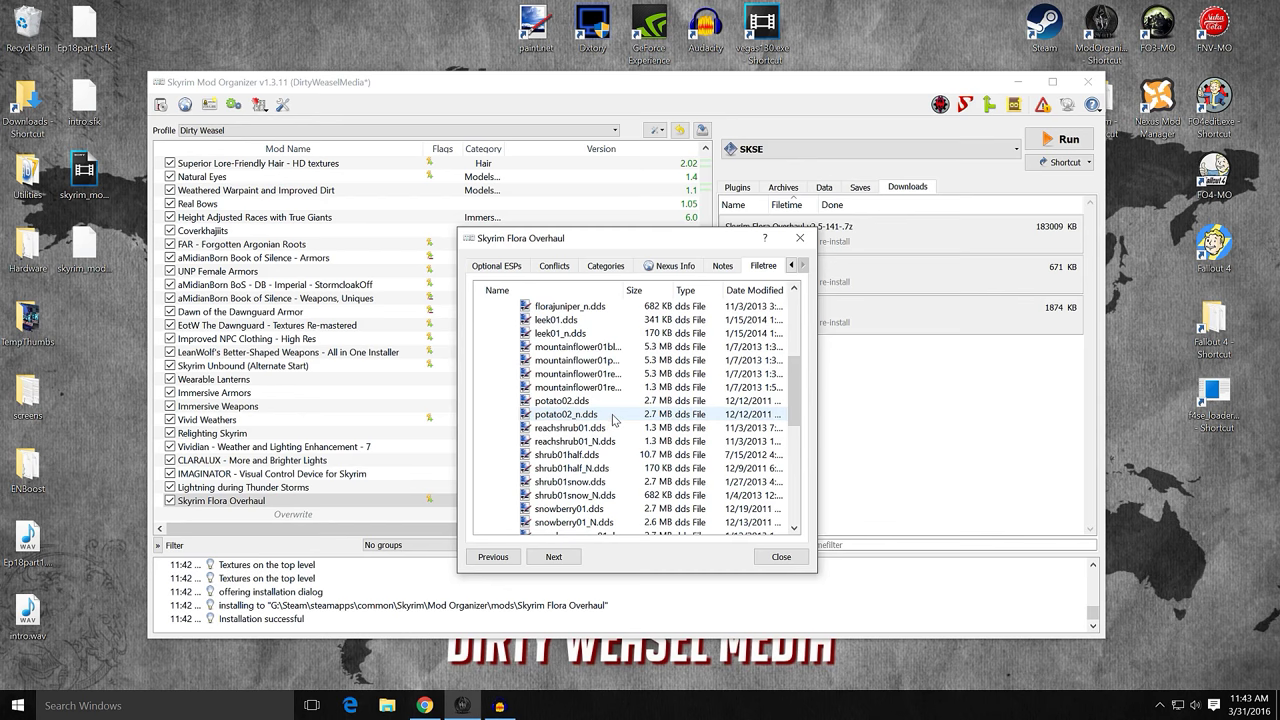
{"action": "scroll", "coordinate": [614, 420], "scroll_direction": "down", "scroll_amount": 5}
{"action": "scroll", "coordinate": [585, 421], "scroll_direction": "up", "scroll_amount": 6}
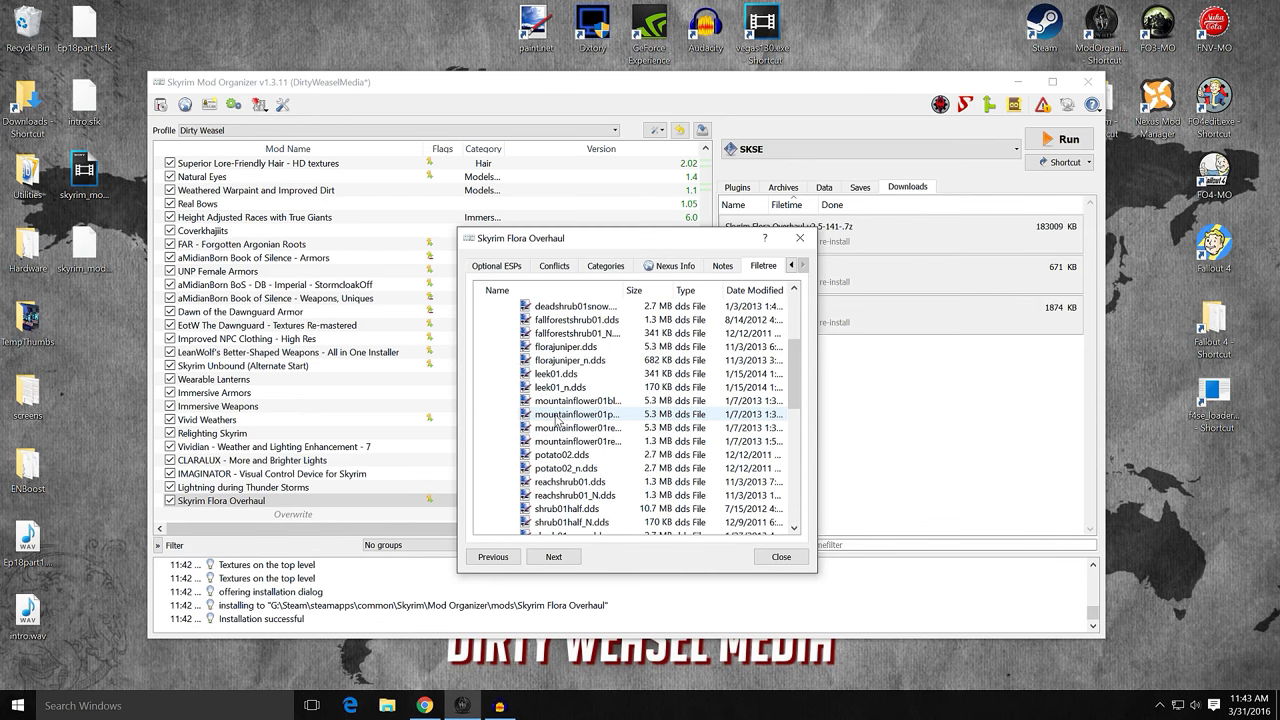
{"action": "scroll", "coordinate": [556, 421], "scroll_direction": "up", "scroll_amount": 3}
{"action": "left_click", "coordinate": [497, 389]}
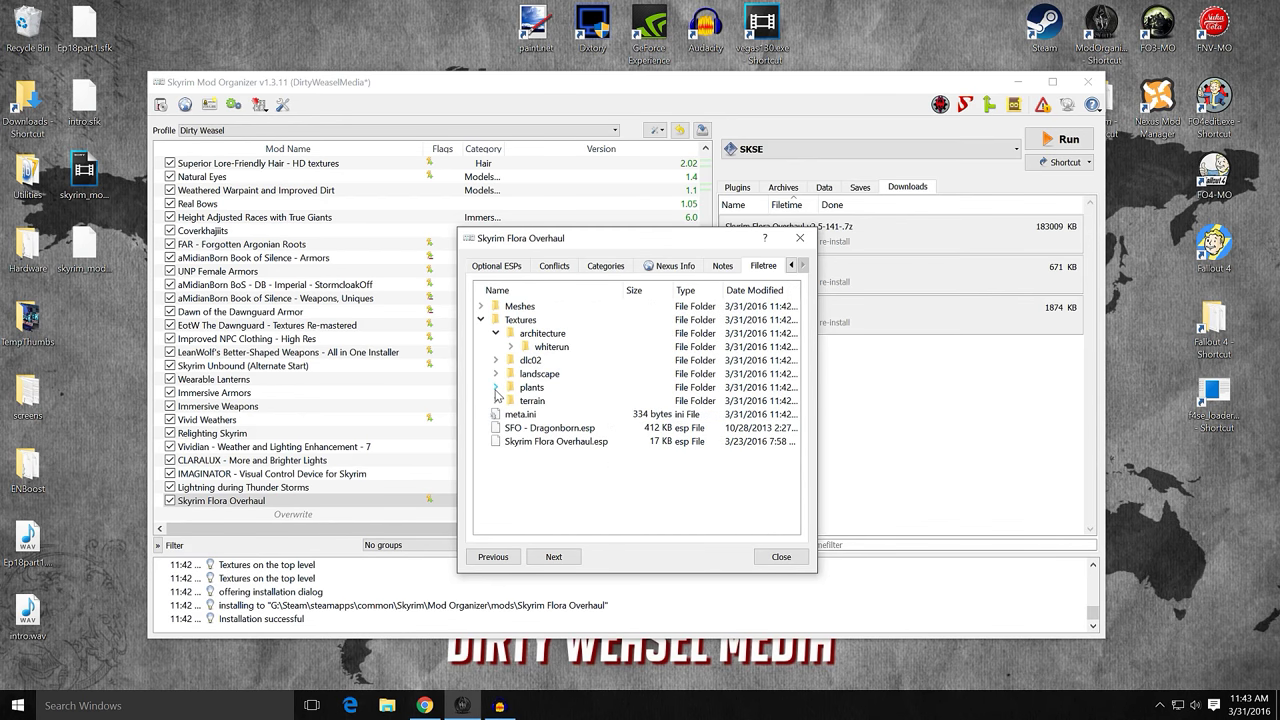
{"action": "left_click", "coordinate": [764, 558]}
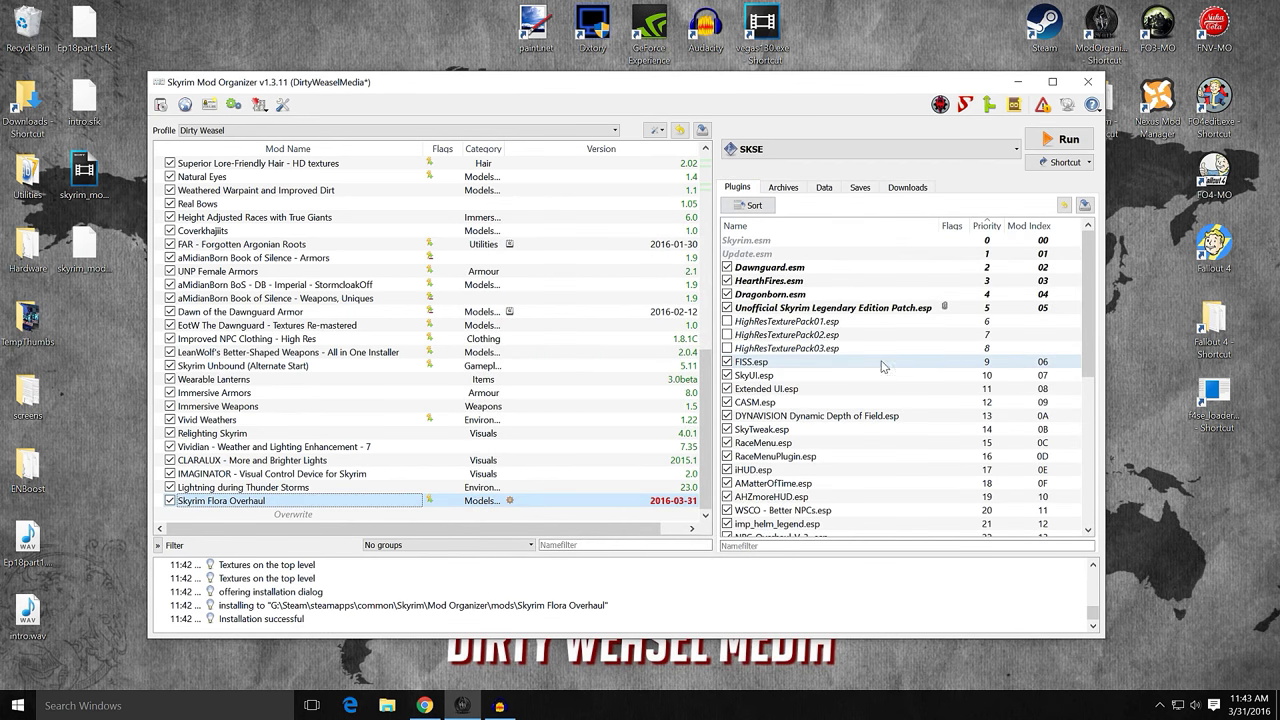
- Sort the plugin load order with LOOT, apply the new order and close LOOT
{"action": "scroll", "coordinate": [873, 366], "scroll_direction": "down", "scroll_amount": 7}
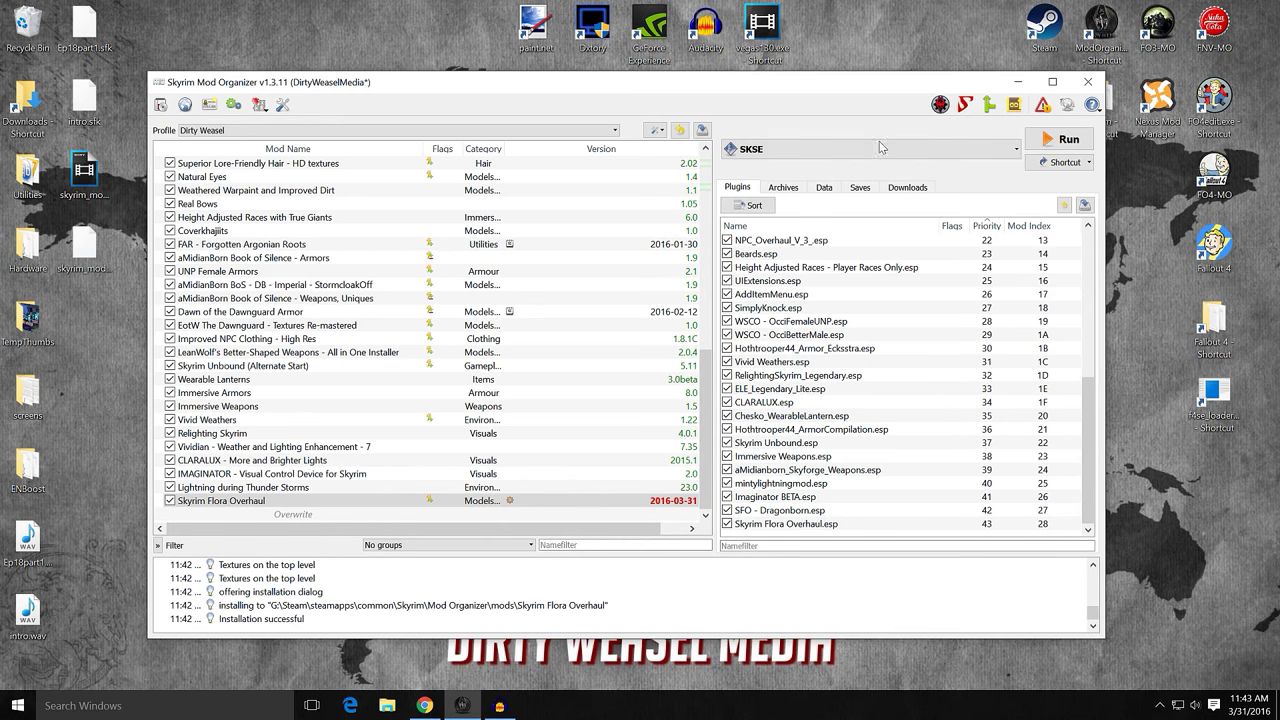
{"action": "left_click", "coordinate": [1014, 104]}
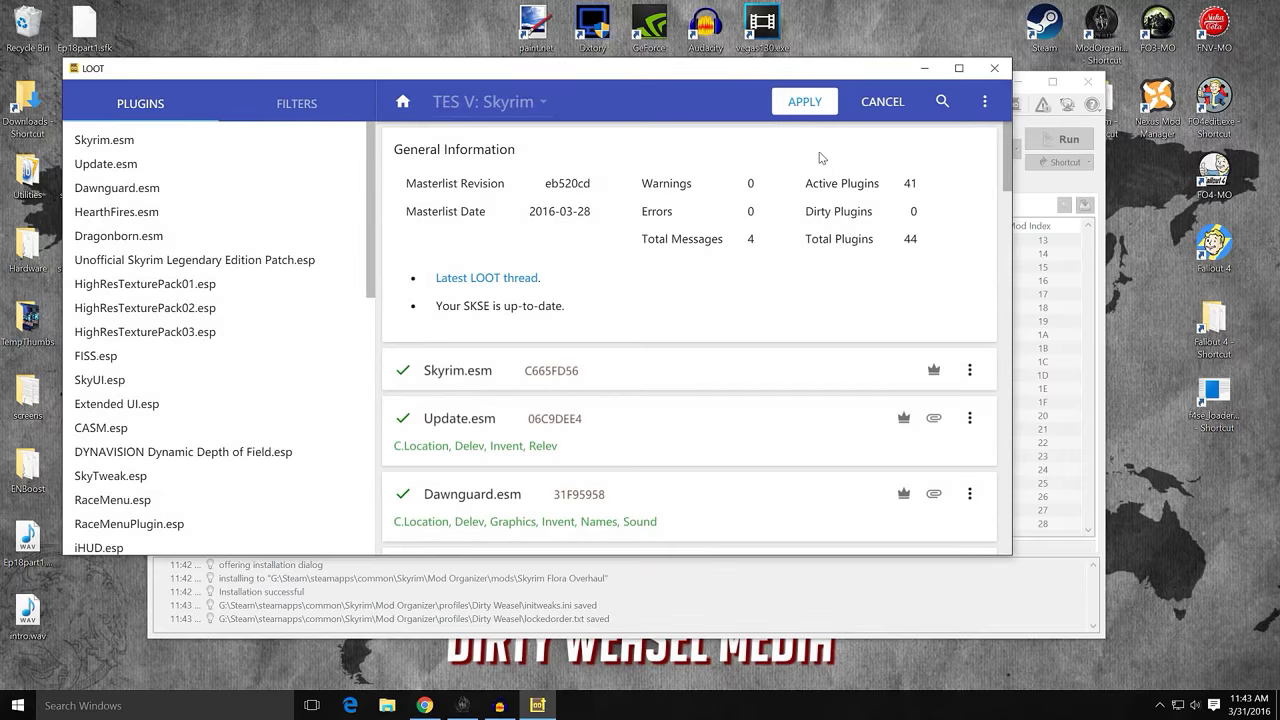
{"action": "left_click", "coordinate": [994, 68]}
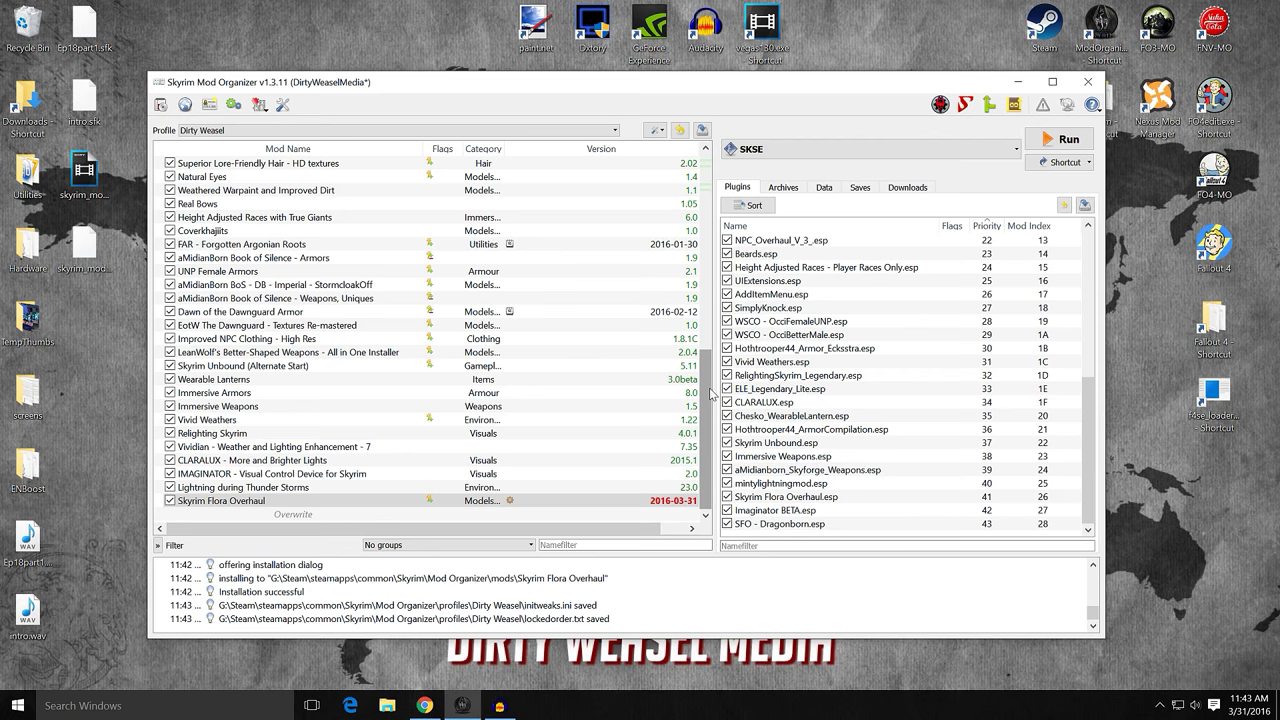
- Open the profile's skyrim.ini in the INI Editor and go to its [Grass] section
{"action": "left_click", "coordinate": [260, 105]}
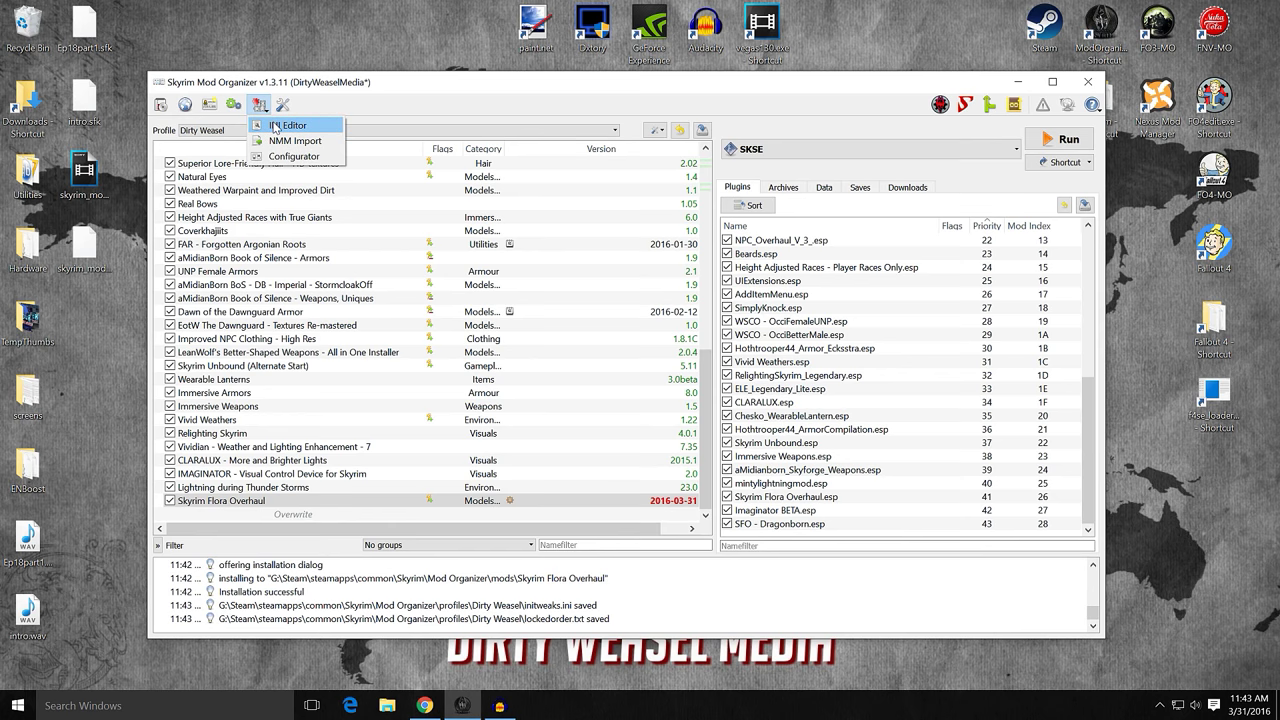
{"action": "left_click", "coordinate": [274, 127]}
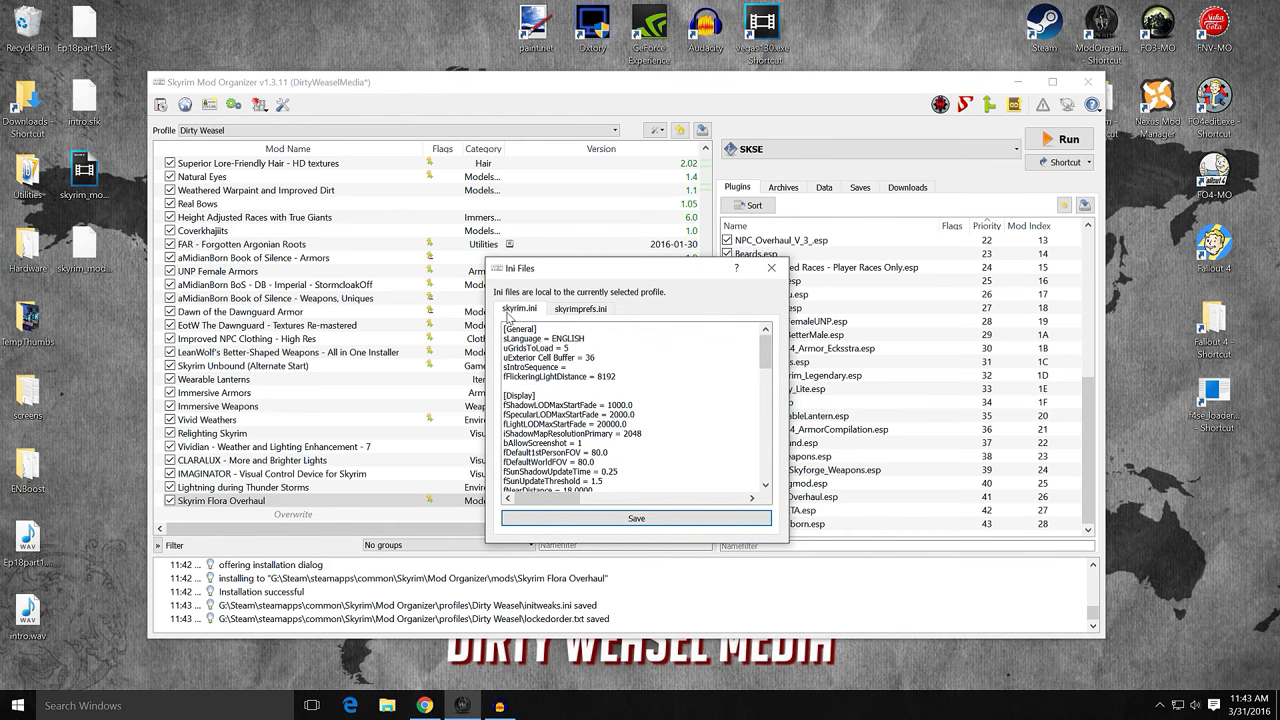
{"action": "left_click_drag", "start_coordinate": [760, 368], "coordinate": [781, 400]}
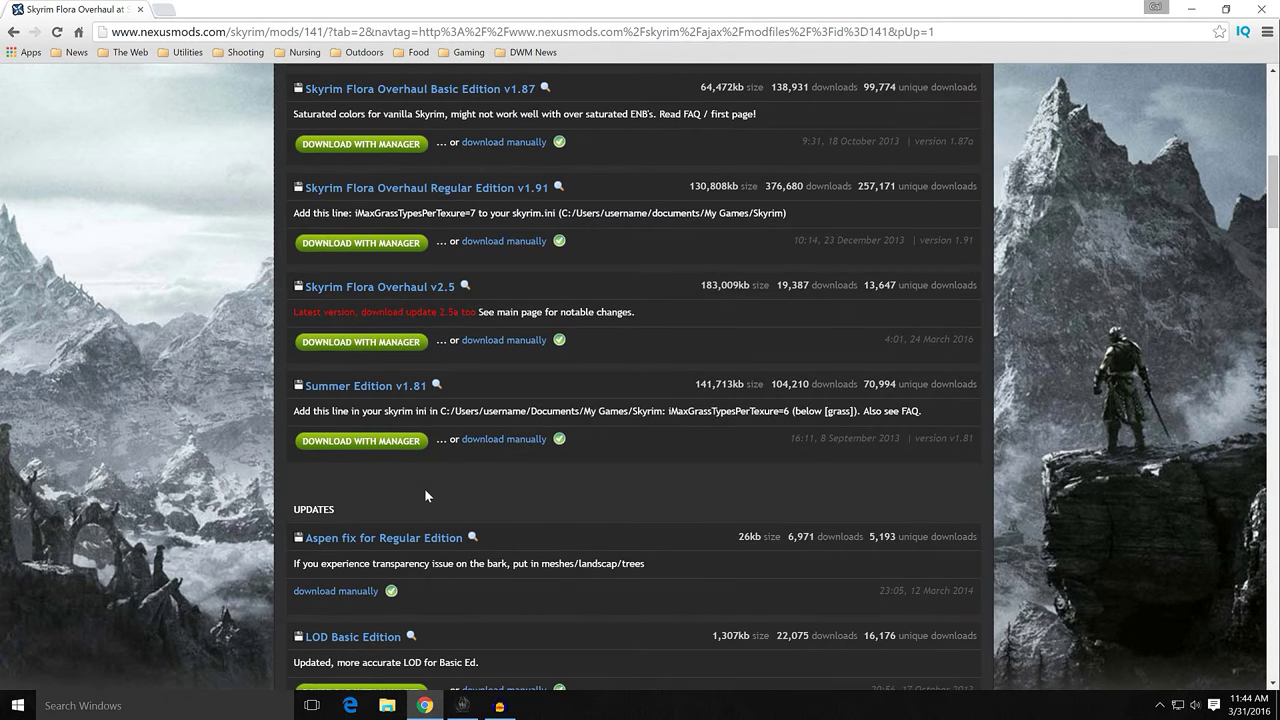
- Look up the required skyrim.ini grass line on Skyrim Flora Overhaul's description page in Chrome, and return to Mod Organizer
{"action": "scroll", "coordinate": [424, 488], "scroll_direction": "up", "scroll_amount": 4}
{"action": "left_click", "coordinate": [12, 32]}
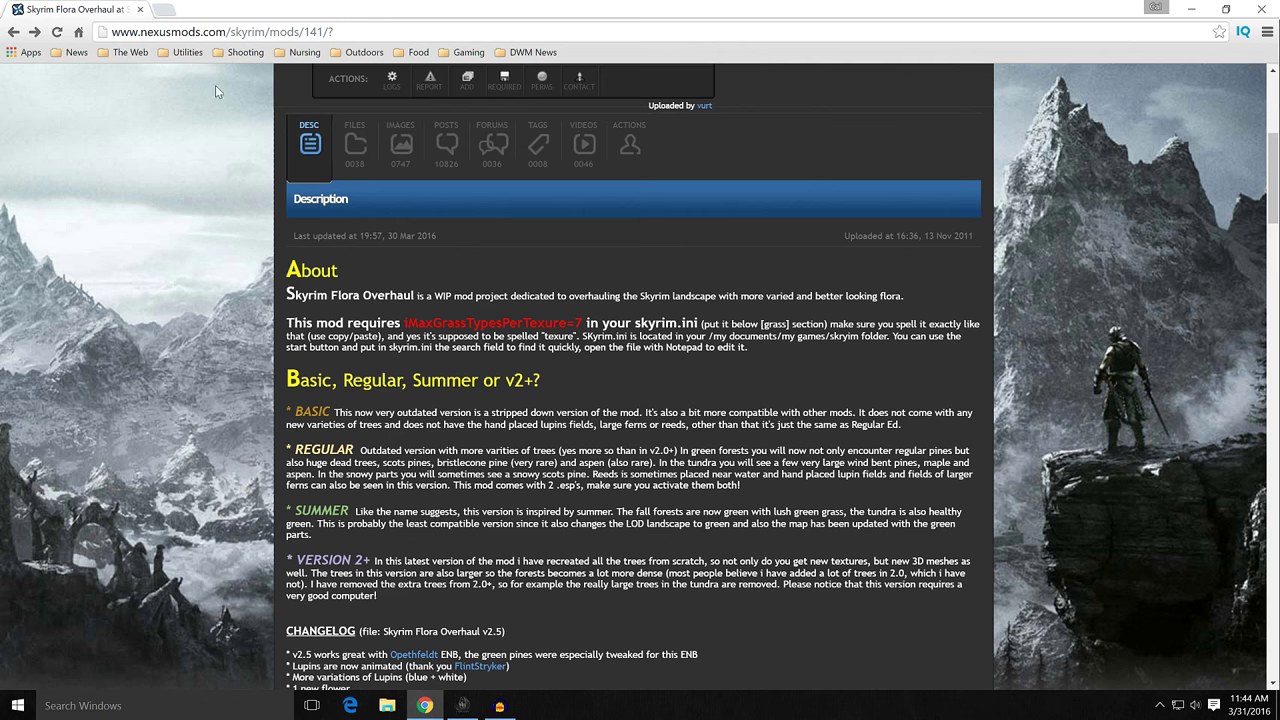
{"action": "mouse_move", "coordinate": [462, 709]}
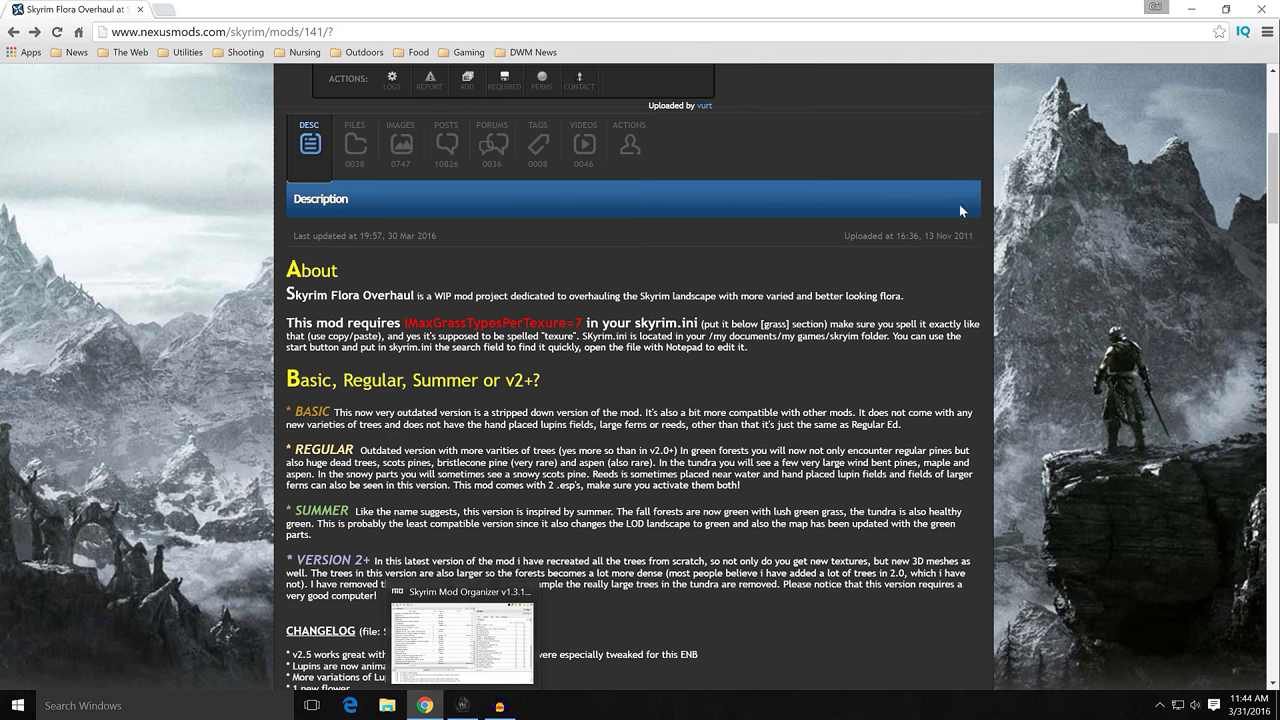
{"action": "left_click", "coordinate": [1191, 8]}
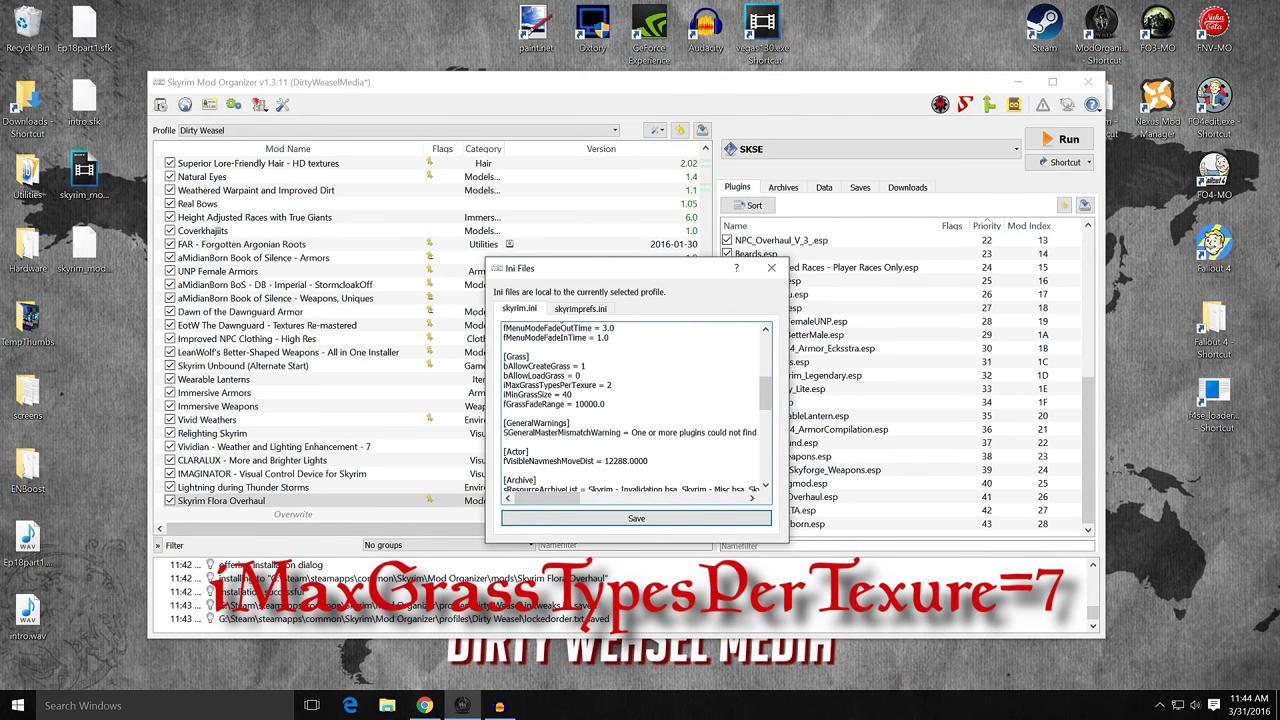
- Set iMaxGrassTypesPerTexure to 7 in the [Grass] section of skyrim.ini
{"action": "double_click", "coordinate": [609, 385]}
{"action": "left_click", "coordinate": [610, 385]}
{"action": "key", "text": "BackSpace"}
{"action": "type", "text": "7"}
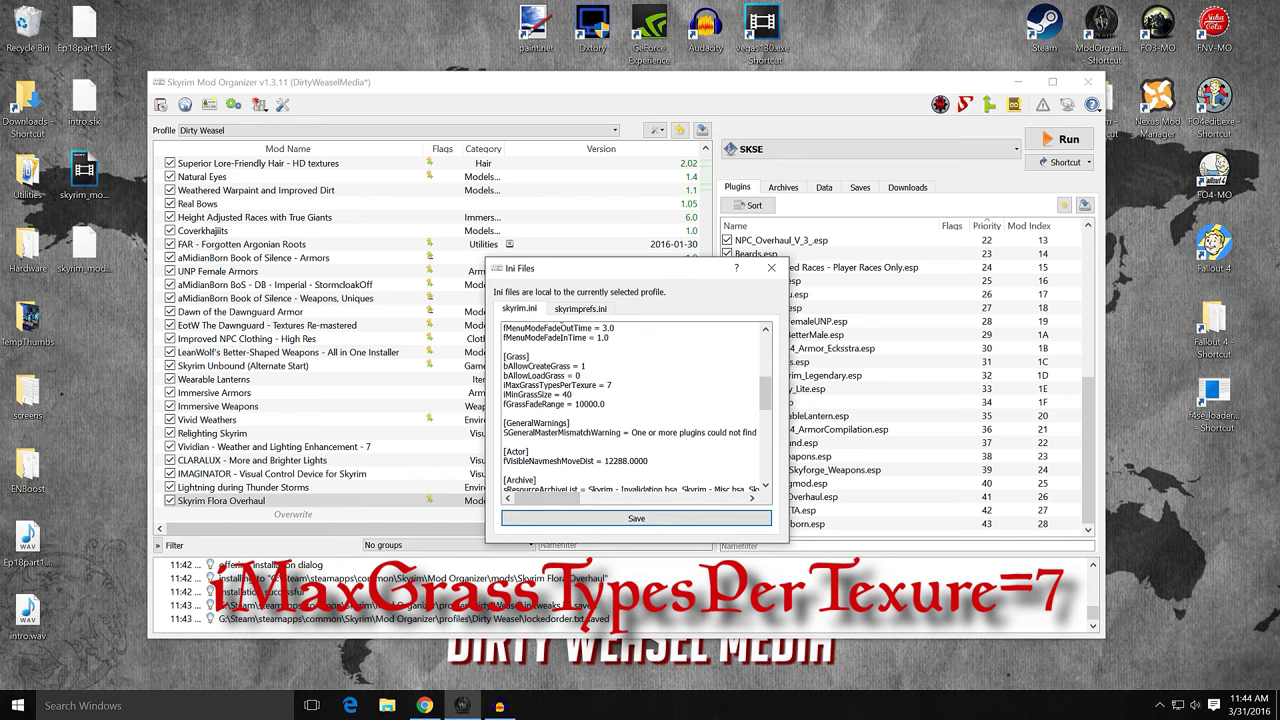
- Examine the iMaxGrassTypesPerTexure and iMinGrassSize lines in the [Grass] section of skyrim.ini
{"action": "left_click_drag", "start_coordinate": [572, 395], "coordinate": [504, 396]}
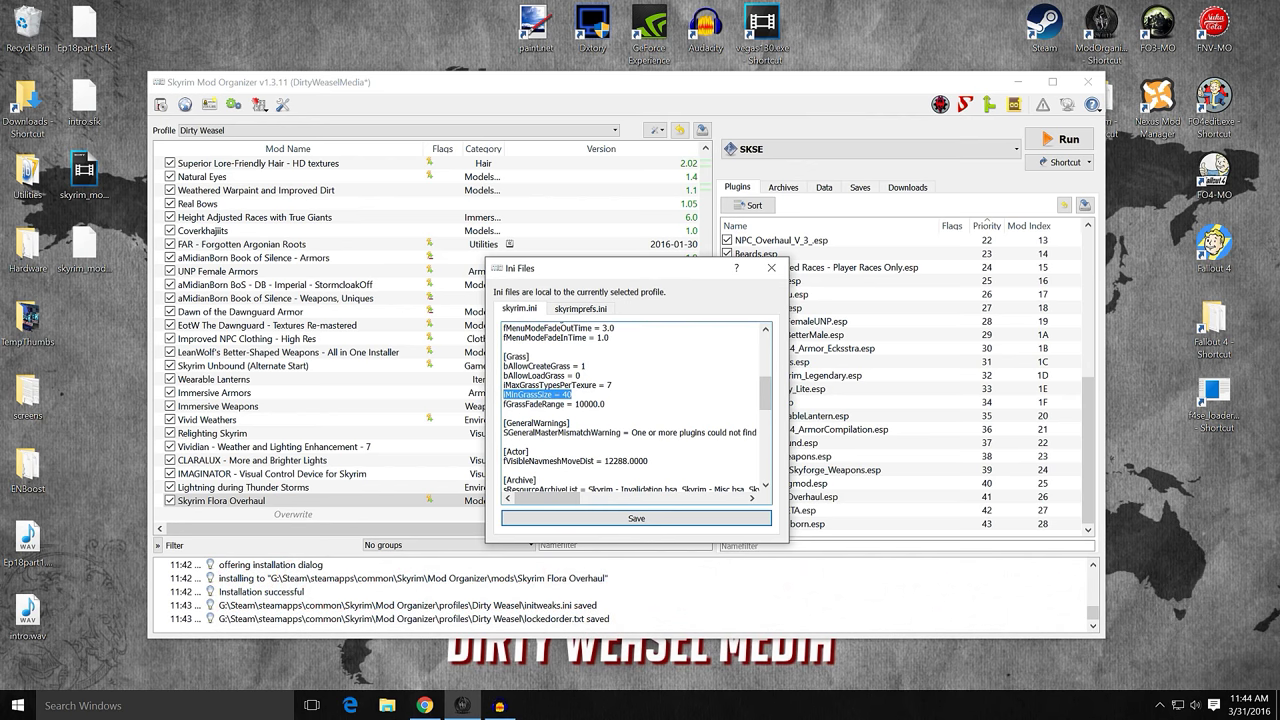
{"action": "left_click", "coordinate": [572, 395]}
{"action": "left_click_drag", "start_coordinate": [609, 384], "coordinate": [503, 385]}
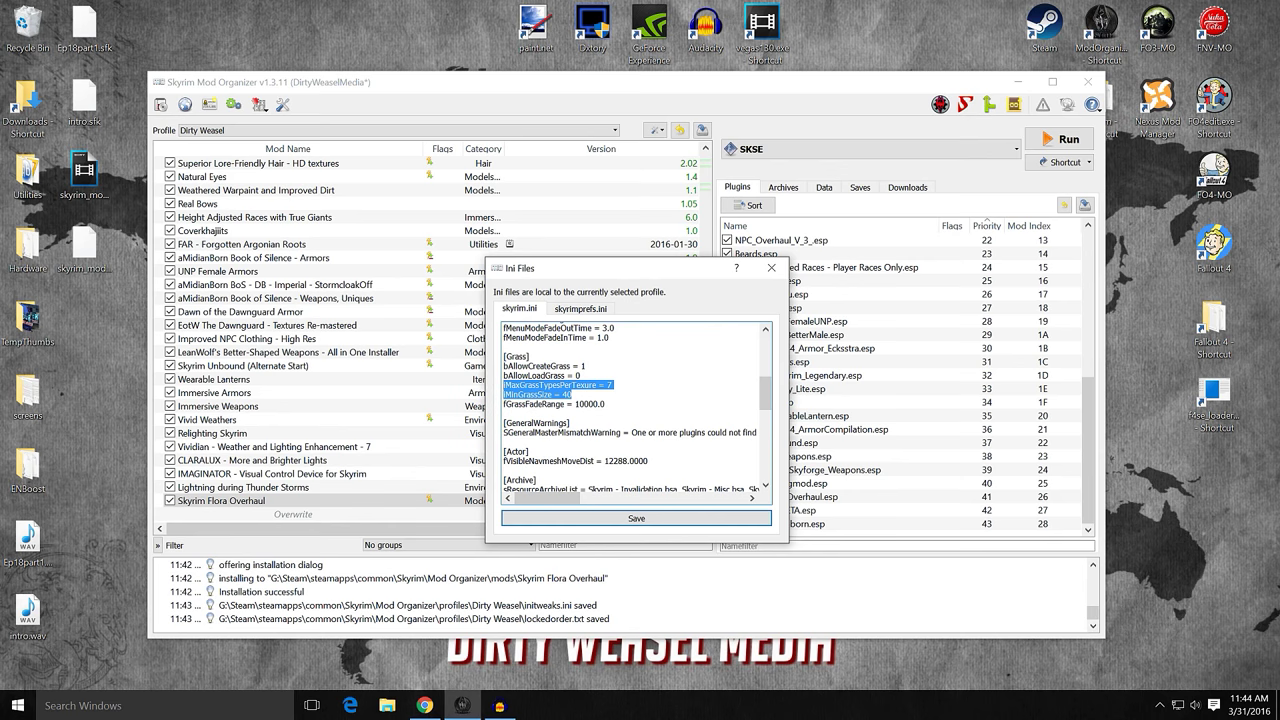
{"action": "left_click", "coordinate": [611, 385]}
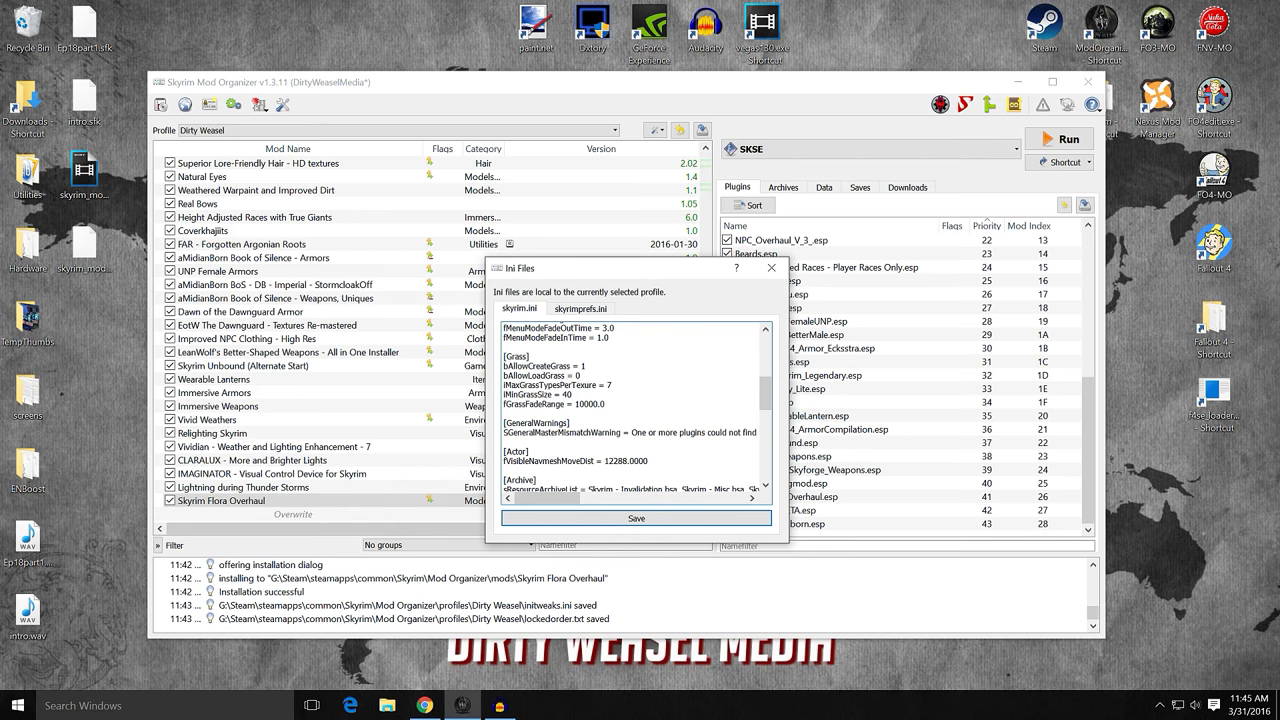
{"action": "left_click_drag", "start_coordinate": [571, 395], "coordinate": [503, 395]}
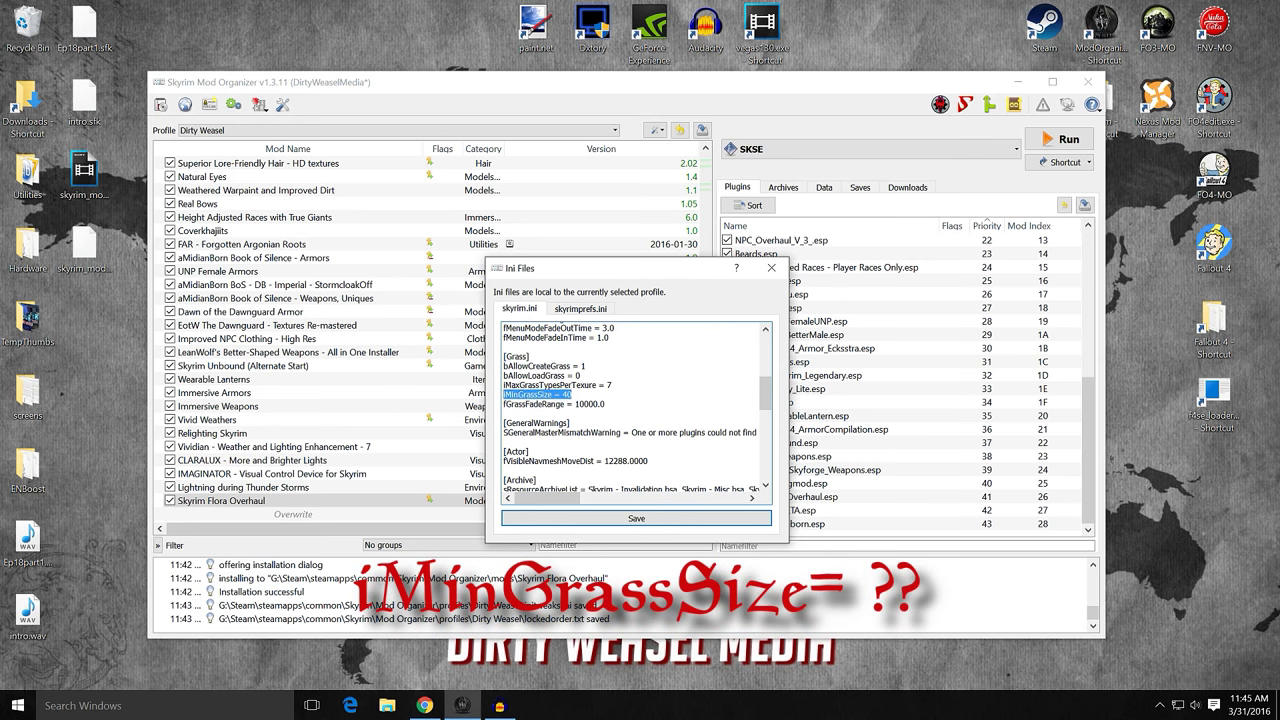
{"action": "left_click", "coordinate": [530, 395]}
{"action": "double_click", "coordinate": [566, 394]}
{"action": "left_click", "coordinate": [571, 394]}
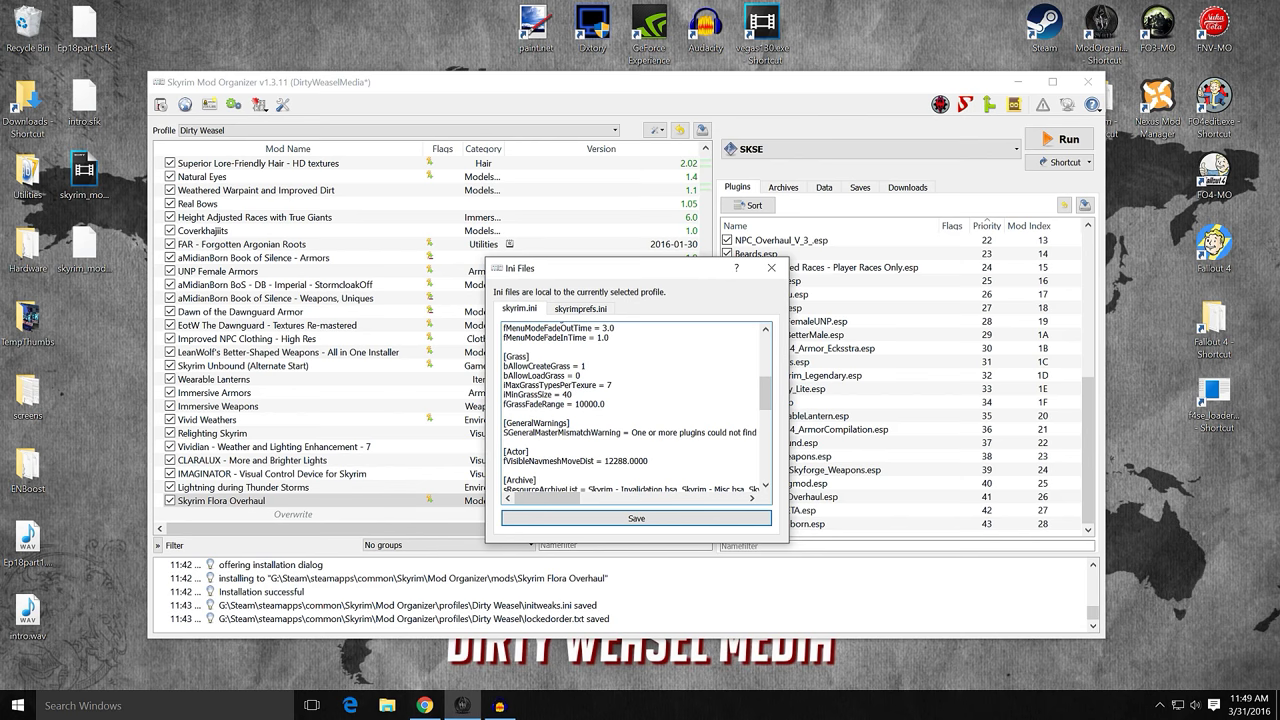
- Save the edited skyrim.ini and close the INI Editor
{"action": "left_click", "coordinate": [630, 518]}
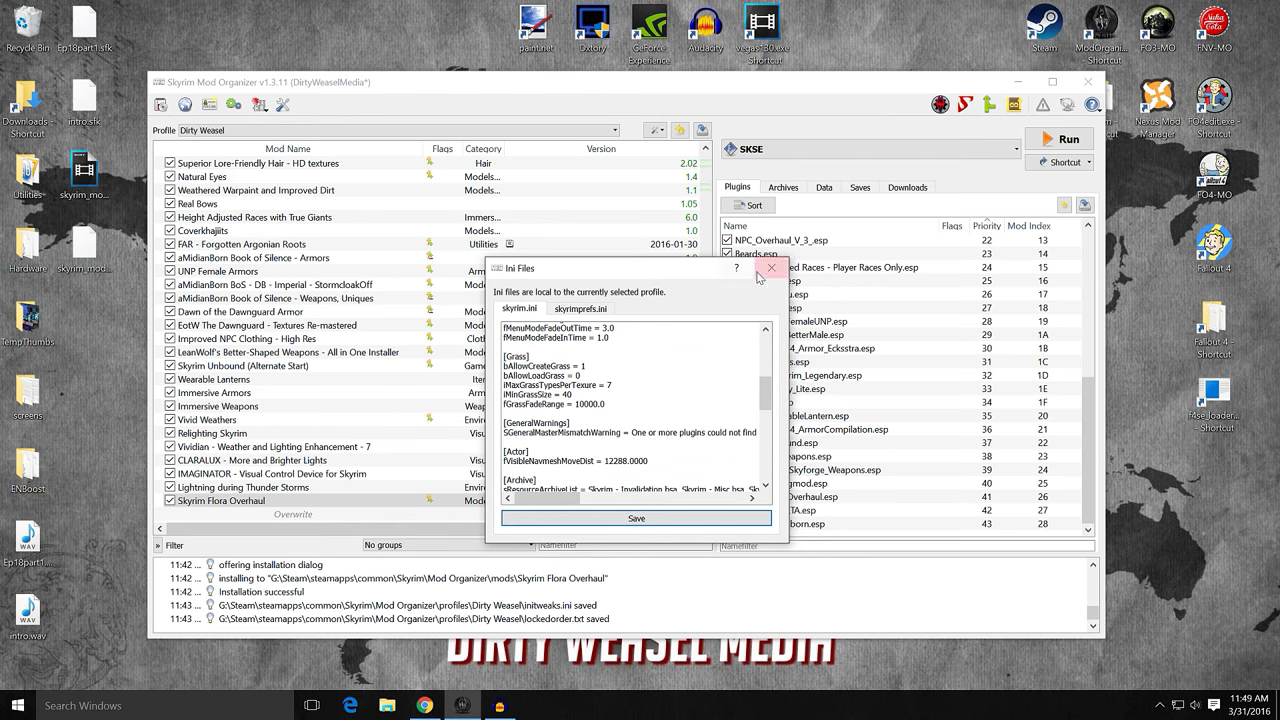
{"action": "left_click", "coordinate": [612, 385]}
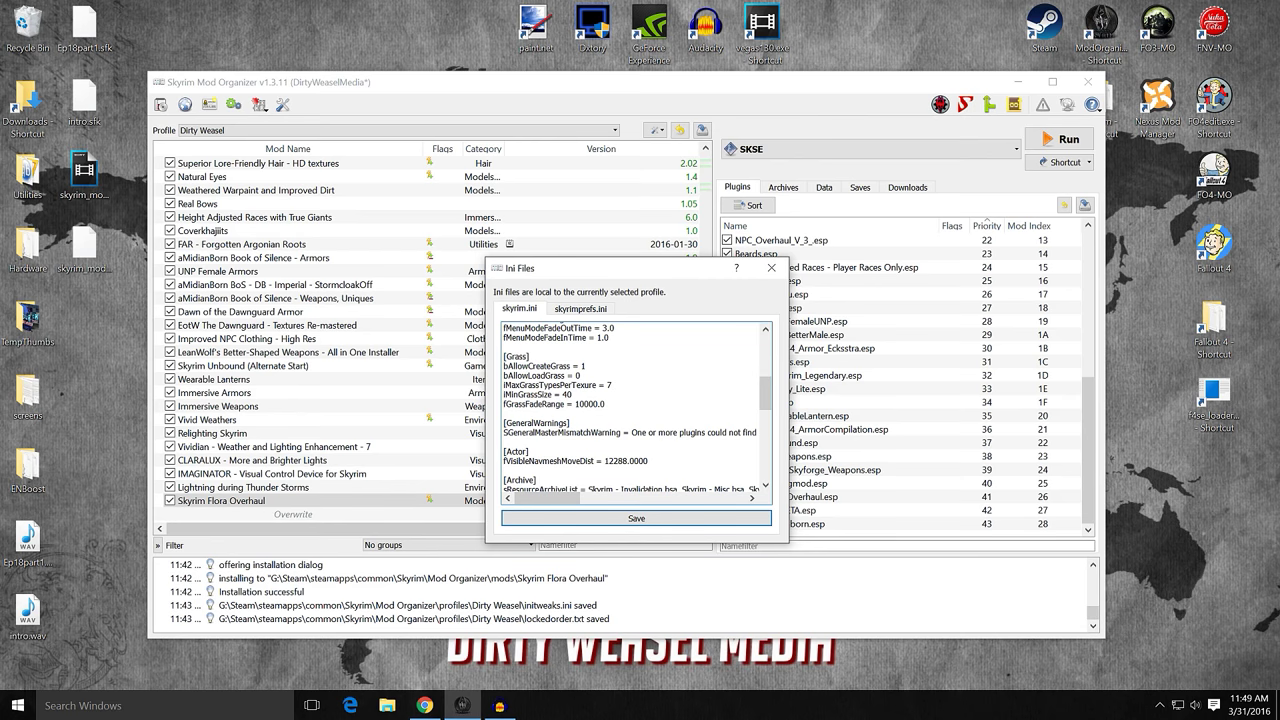
{"action": "left_click", "coordinate": [636, 518]}
{"action": "left_click", "coordinate": [772, 270]}
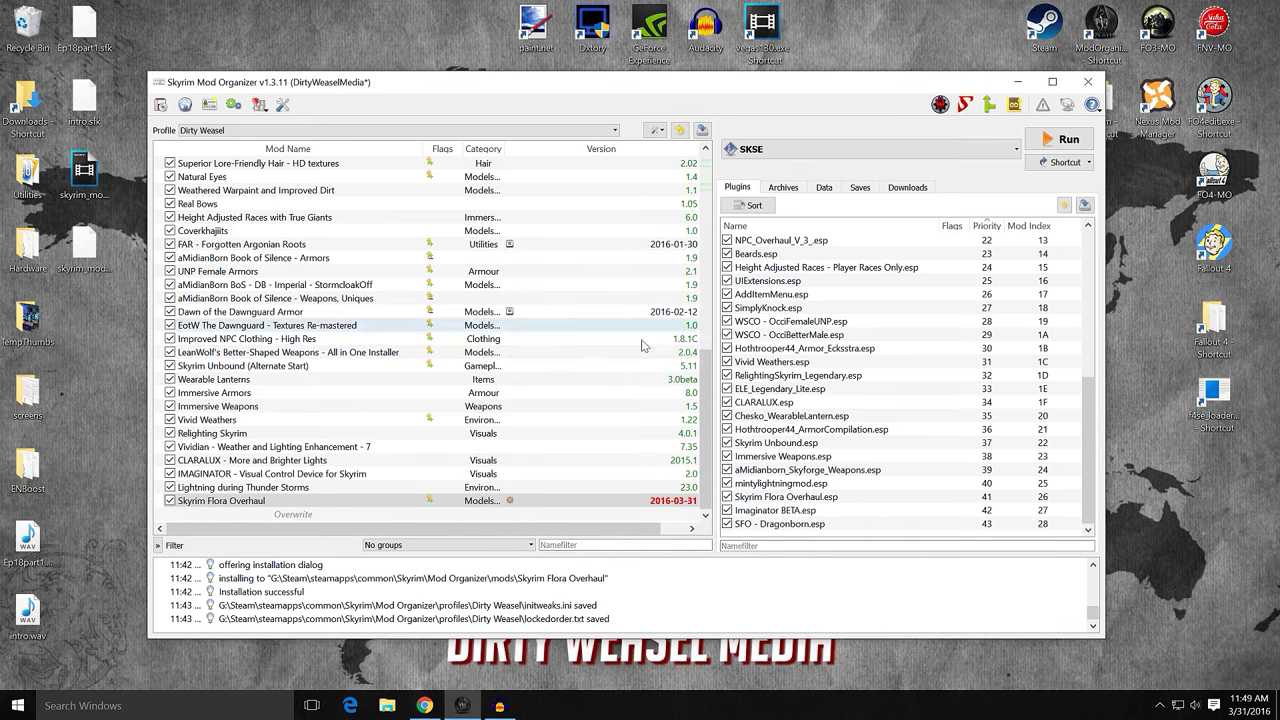
- Remove the installed Skyrim Flora Overhaul mod and start a manual reinstall from the Skyrim Flora Overhaul v2.5 download
{"action": "left_click", "coordinate": [560, 500]}
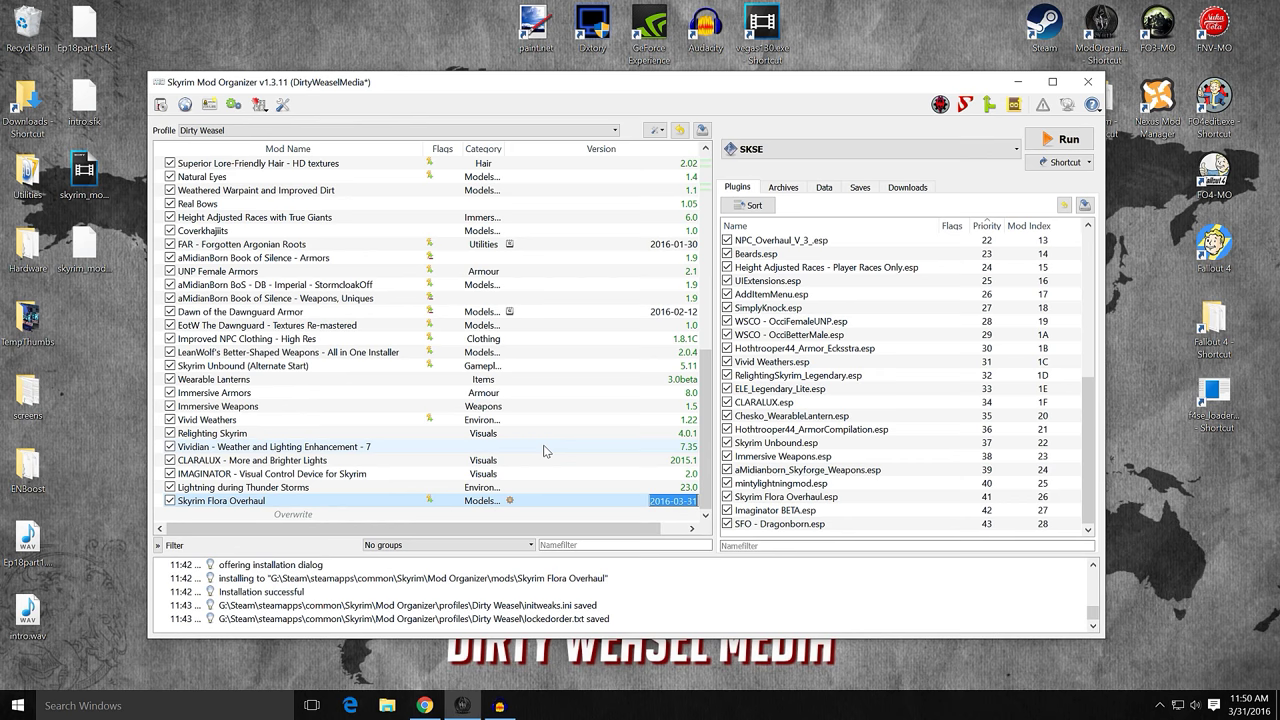
{"action": "left_click", "coordinate": [907, 187]}
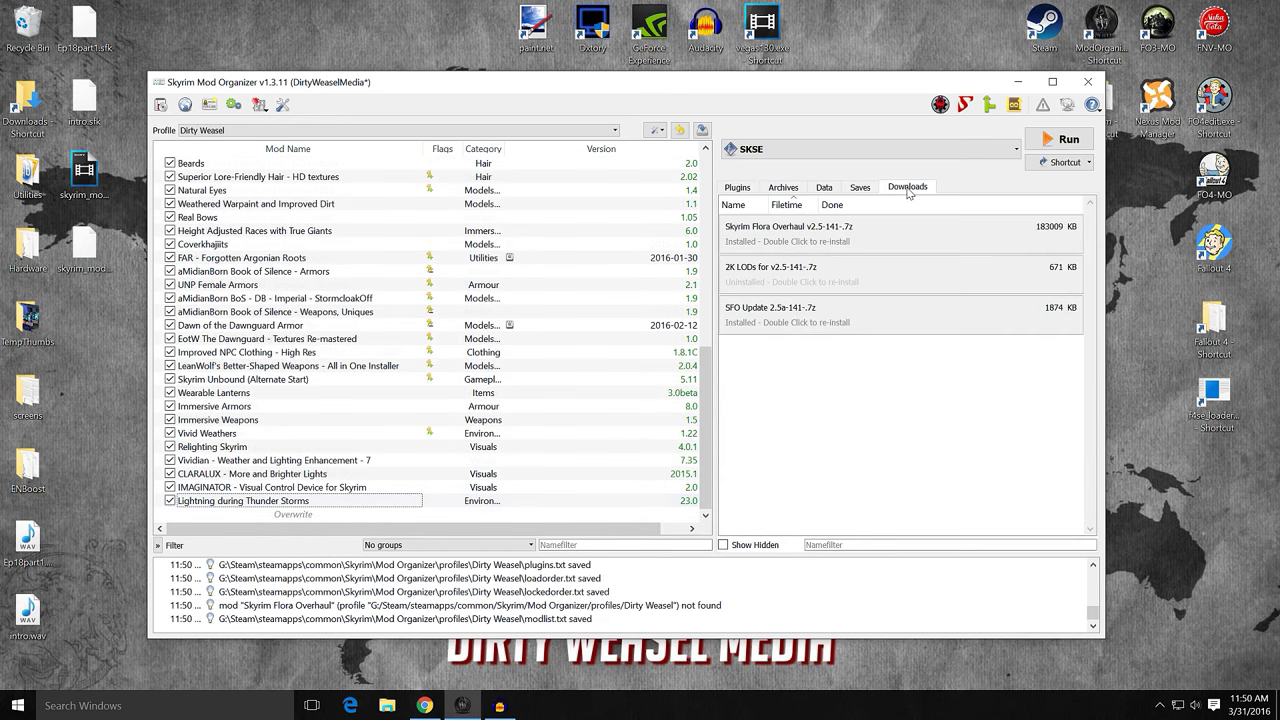
{"action": "mouse_move", "coordinate": [807, 244]}
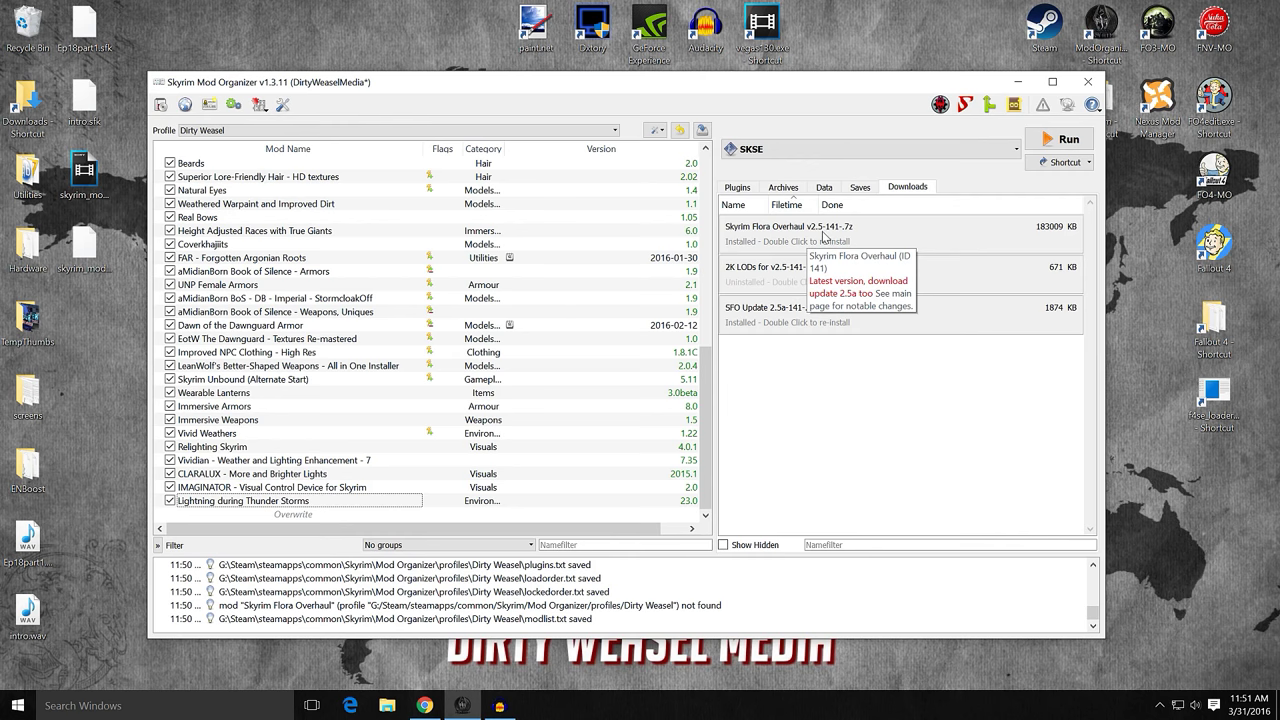
{"action": "double_click", "coordinate": [823, 237]}
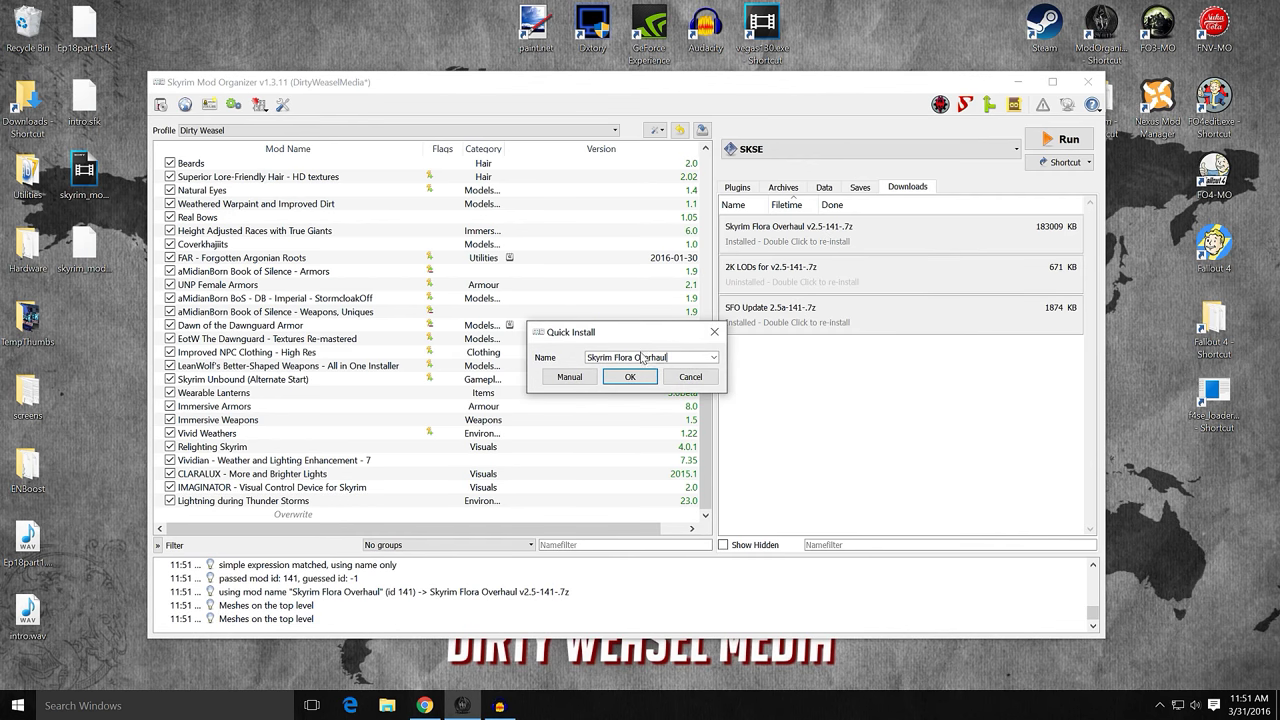
{"action": "left_click", "coordinate": [572, 377]}
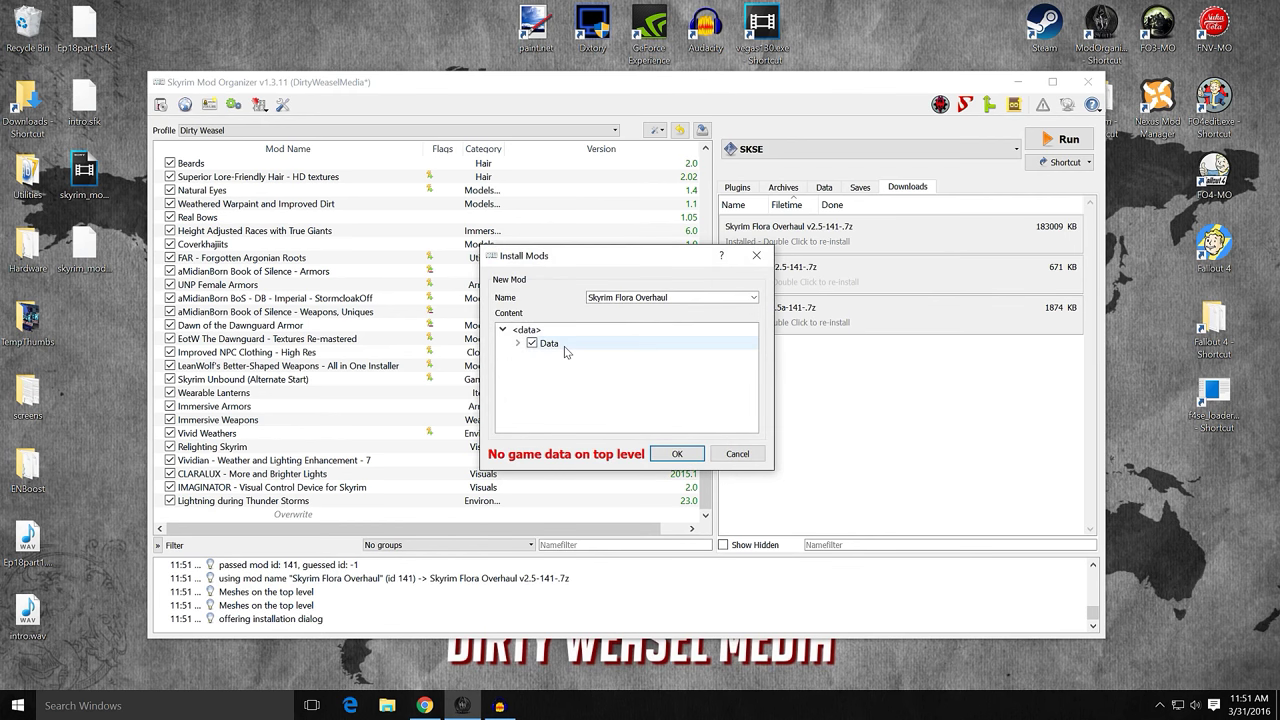
- Set the archive's Data folder as the data directory and enlarge the Install Mods dialog vertically
{"action": "right_click", "coordinate": [568, 345]}
{"action": "left_click", "coordinate": [580, 355]}
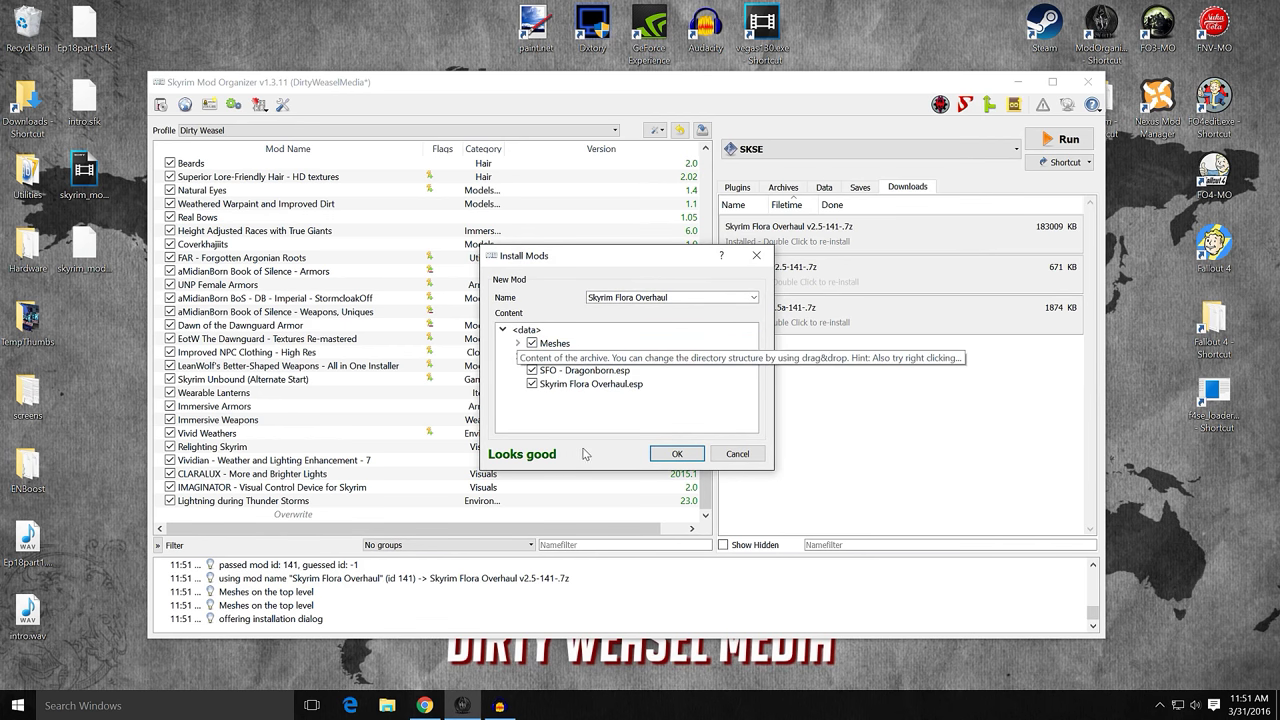
{"action": "left_click_drag", "start_coordinate": [589, 472], "coordinate": [597, 630]}
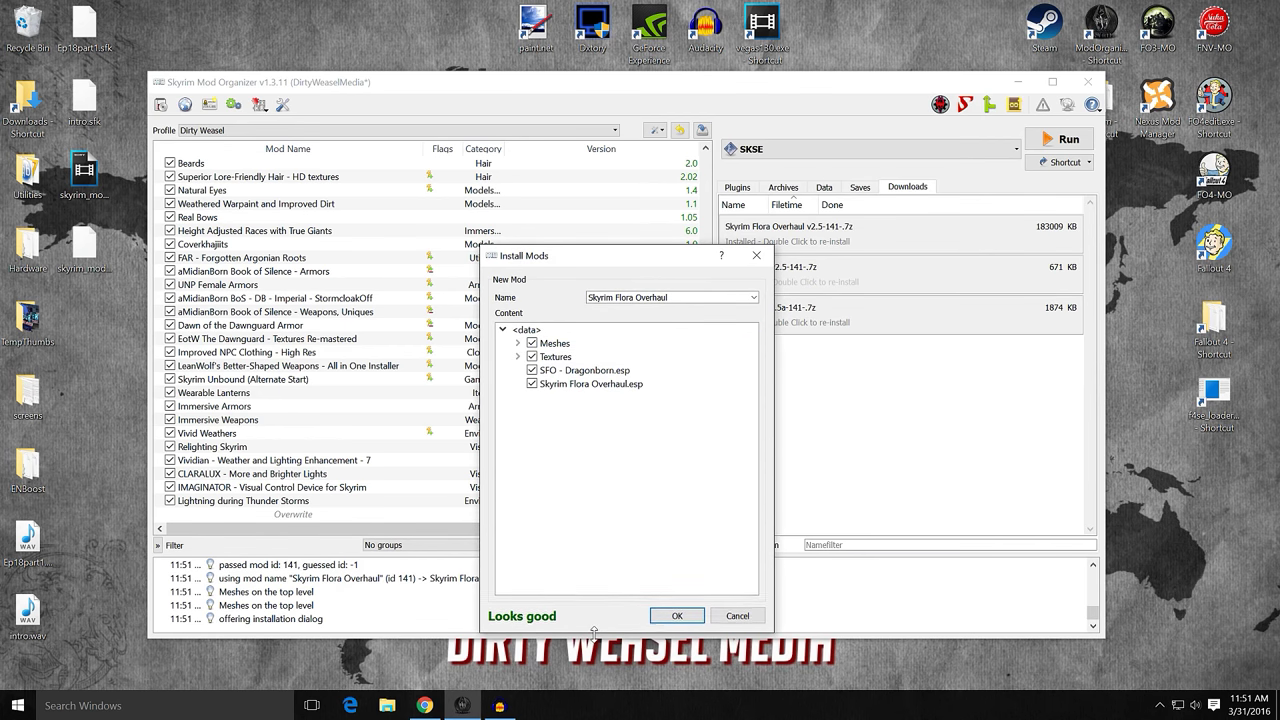
- Exclude the Grass and plants folders inside Meshes\Landscape from the installation
{"action": "left_click", "coordinate": [518, 343]}
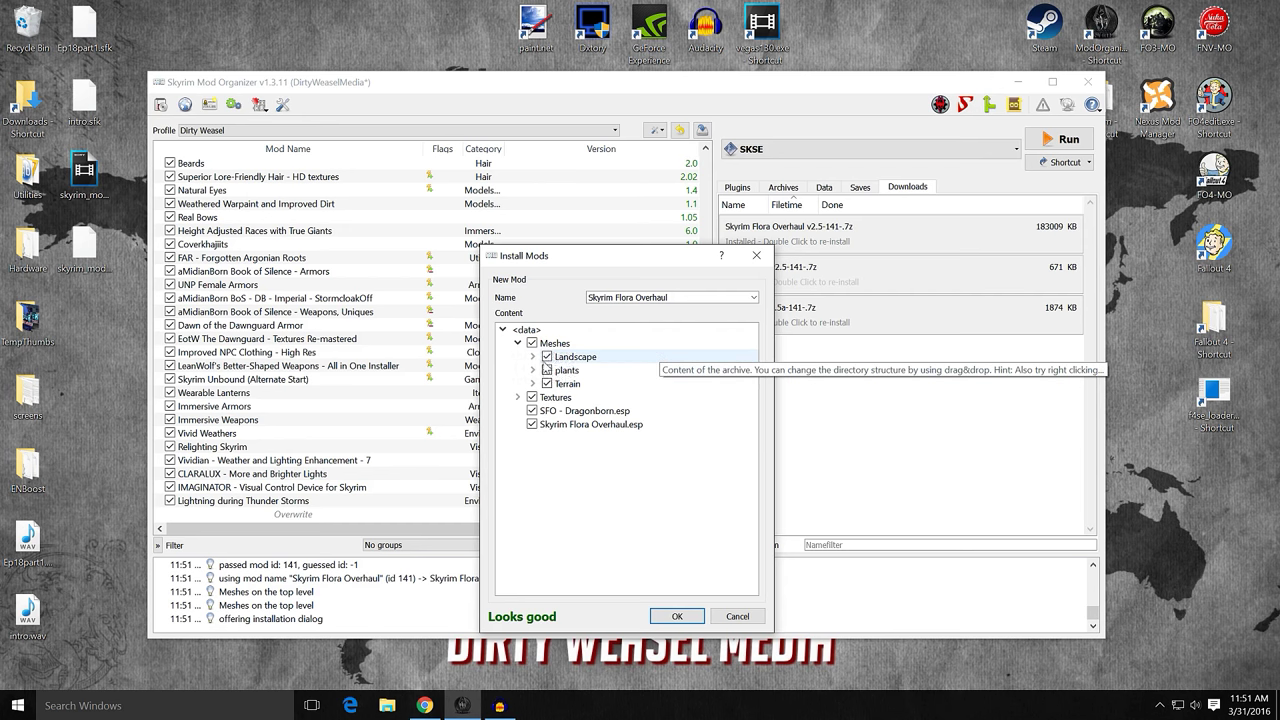
{"action": "left_click", "coordinate": [533, 357]}
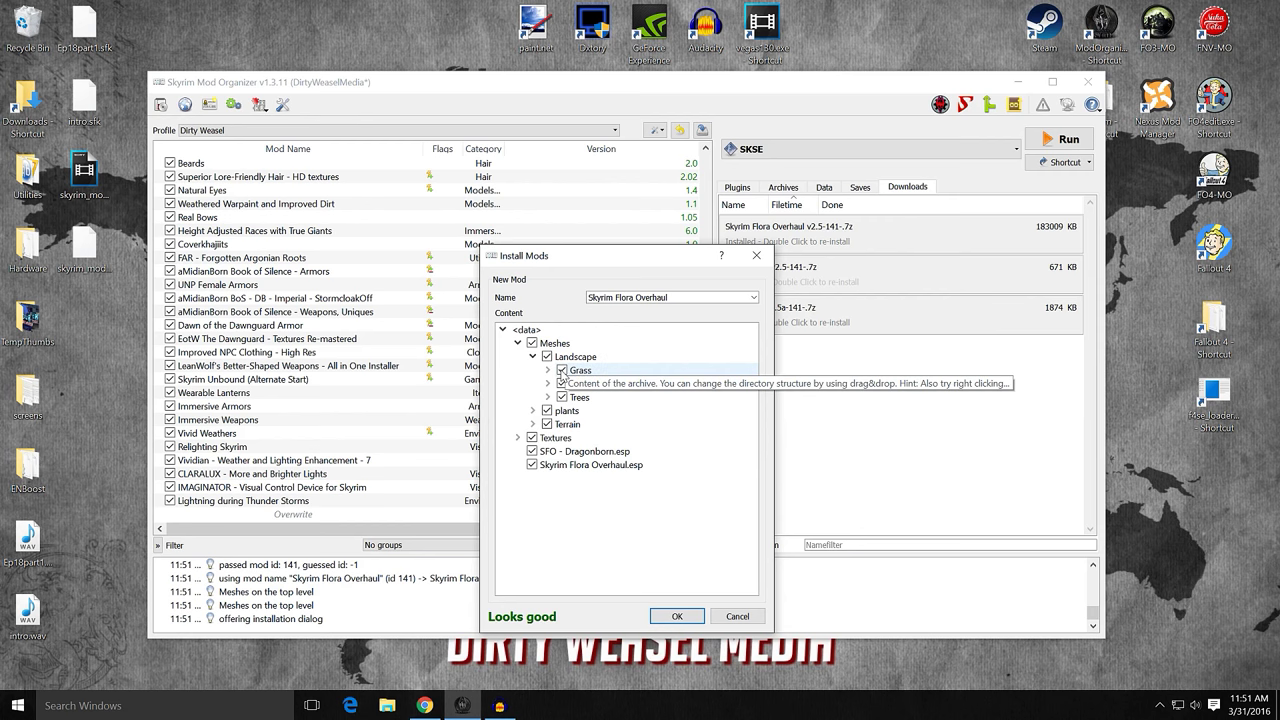
{"action": "left_click", "coordinate": [563, 371]}
{"action": "left_click", "coordinate": [548, 384]}
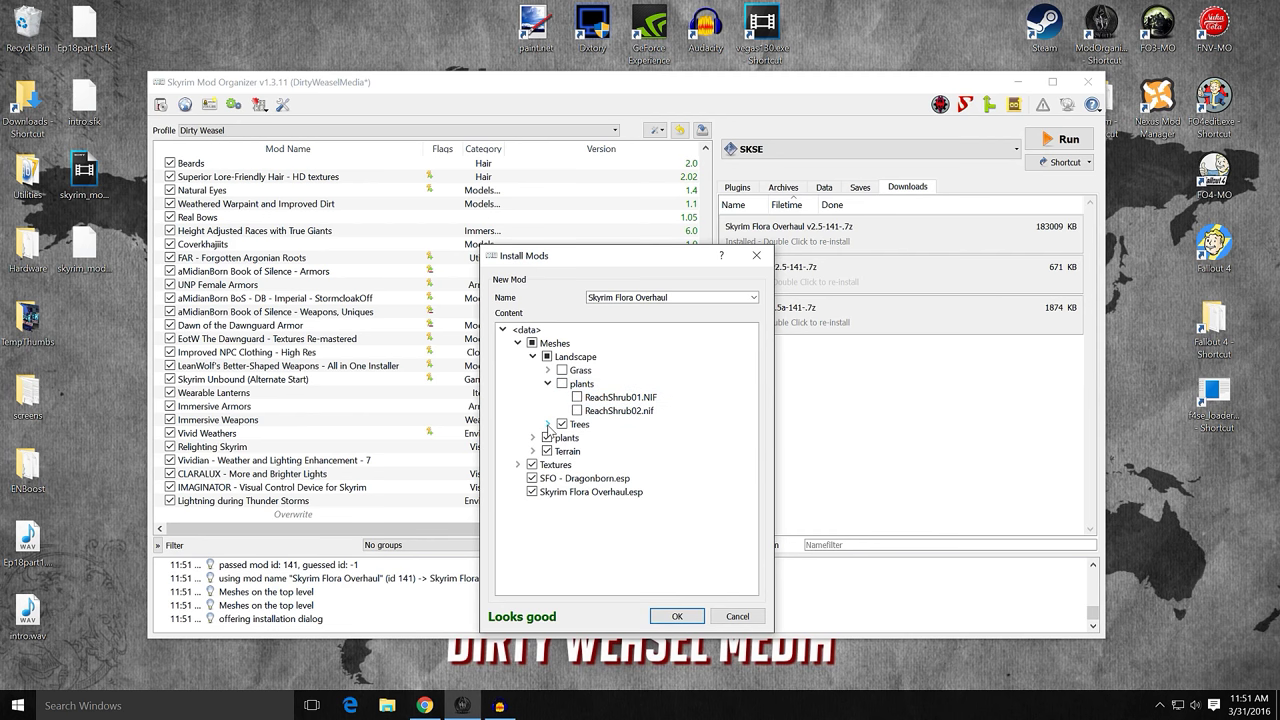
{"action": "left_click", "coordinate": [533, 357]}
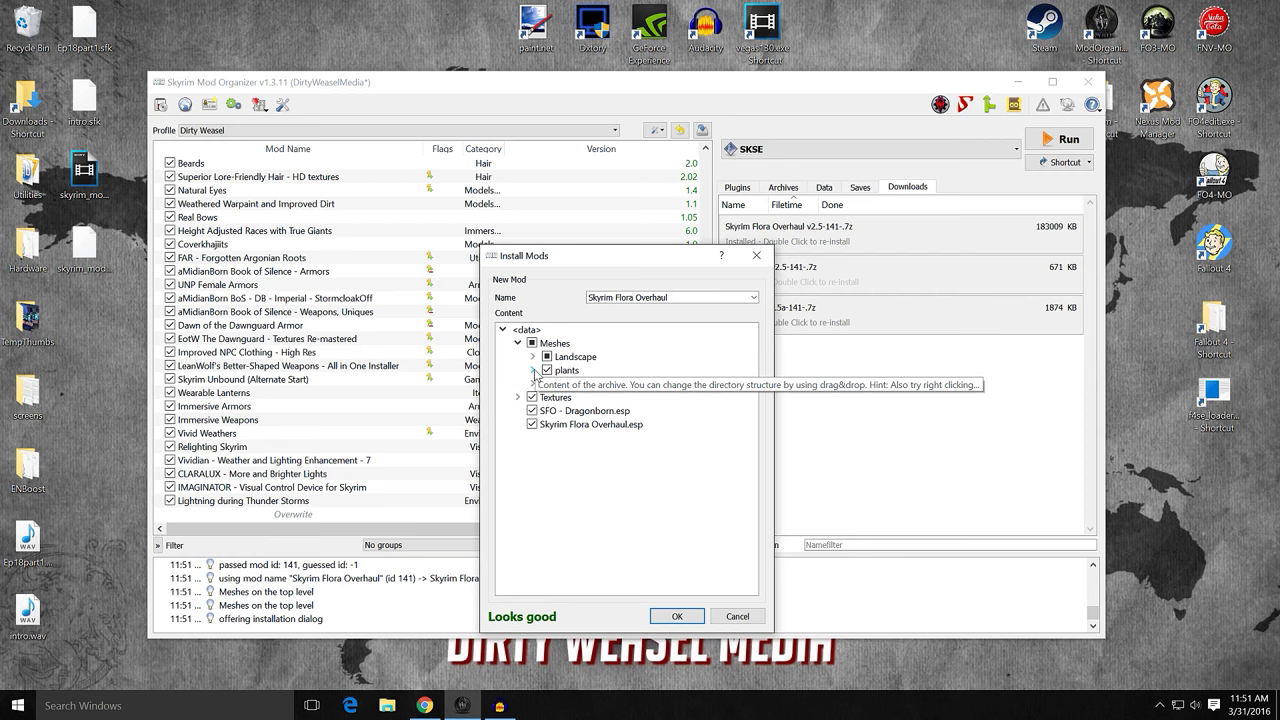
- Exclude the Meshes\plants folder with its florajuniper01.nif file from the installation
{"action": "left_click", "coordinate": [534, 371]}
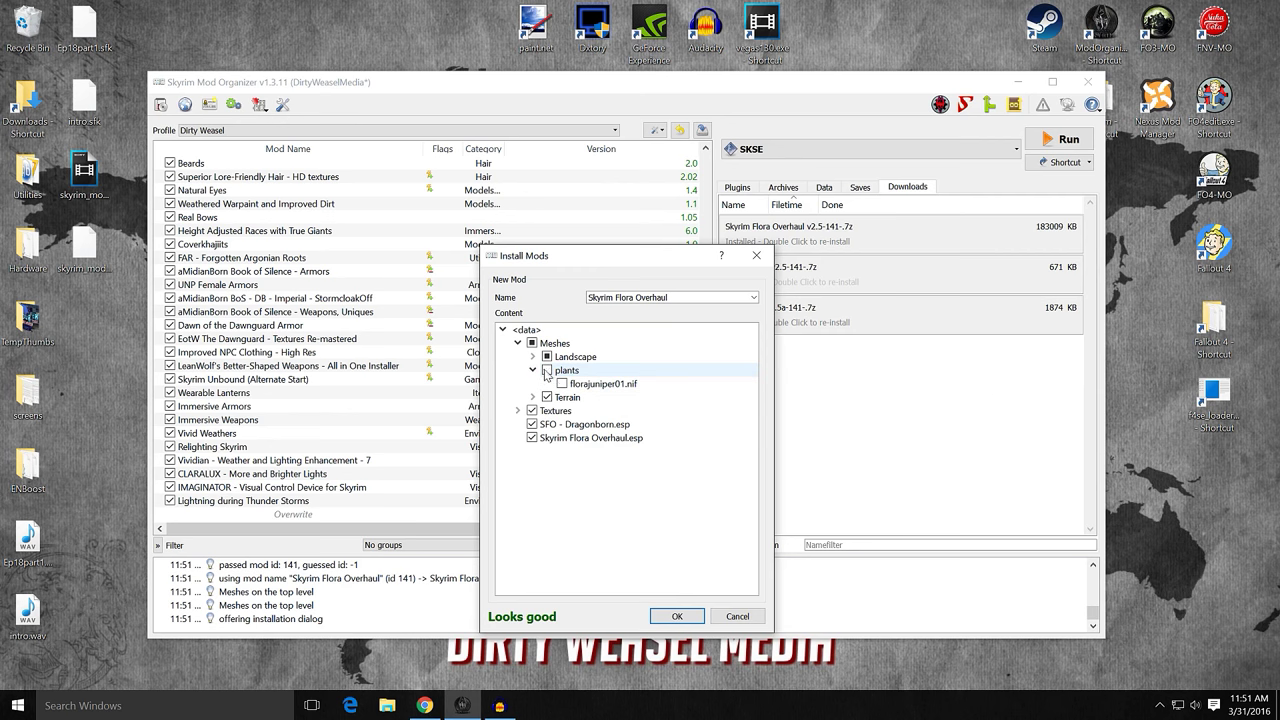
{"action": "left_click", "coordinate": [546, 371]}
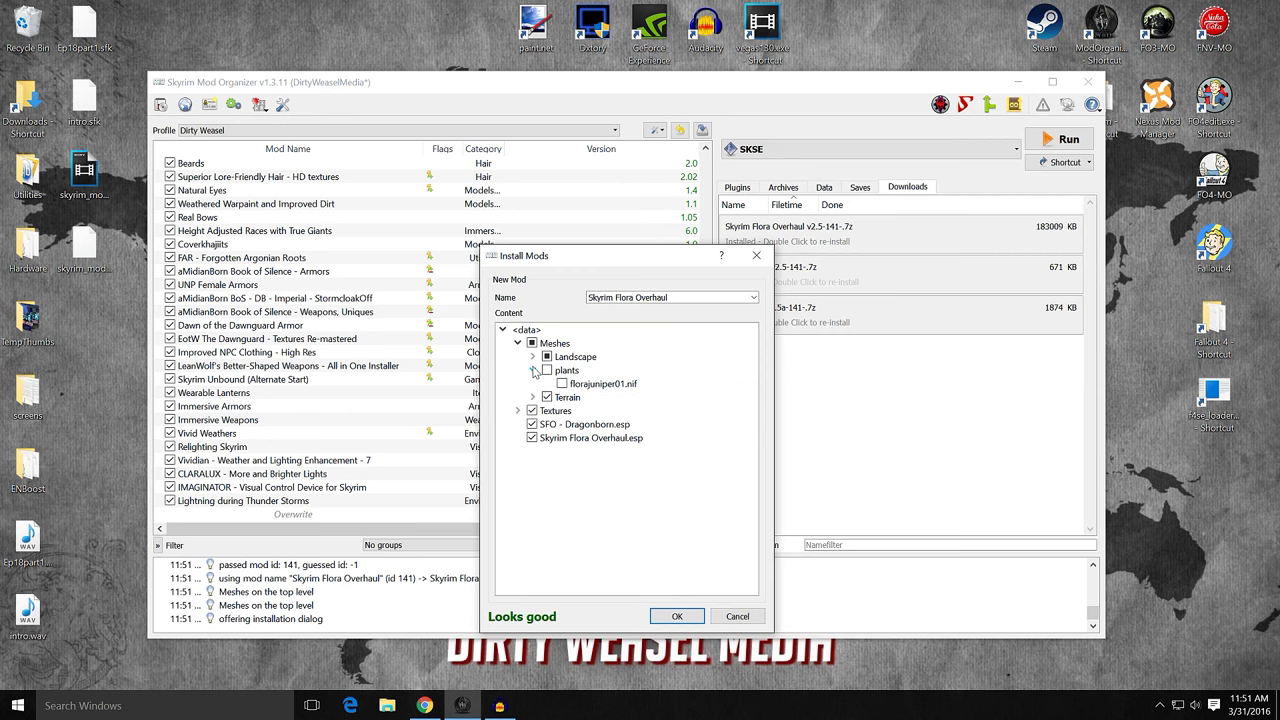
{"action": "left_click", "coordinate": [533, 371]}
- Examine the tree files under Meshes\Terrain\Tamriel and the whiterun files under Textures\architecture
{"action": "left_click", "coordinate": [533, 384]}
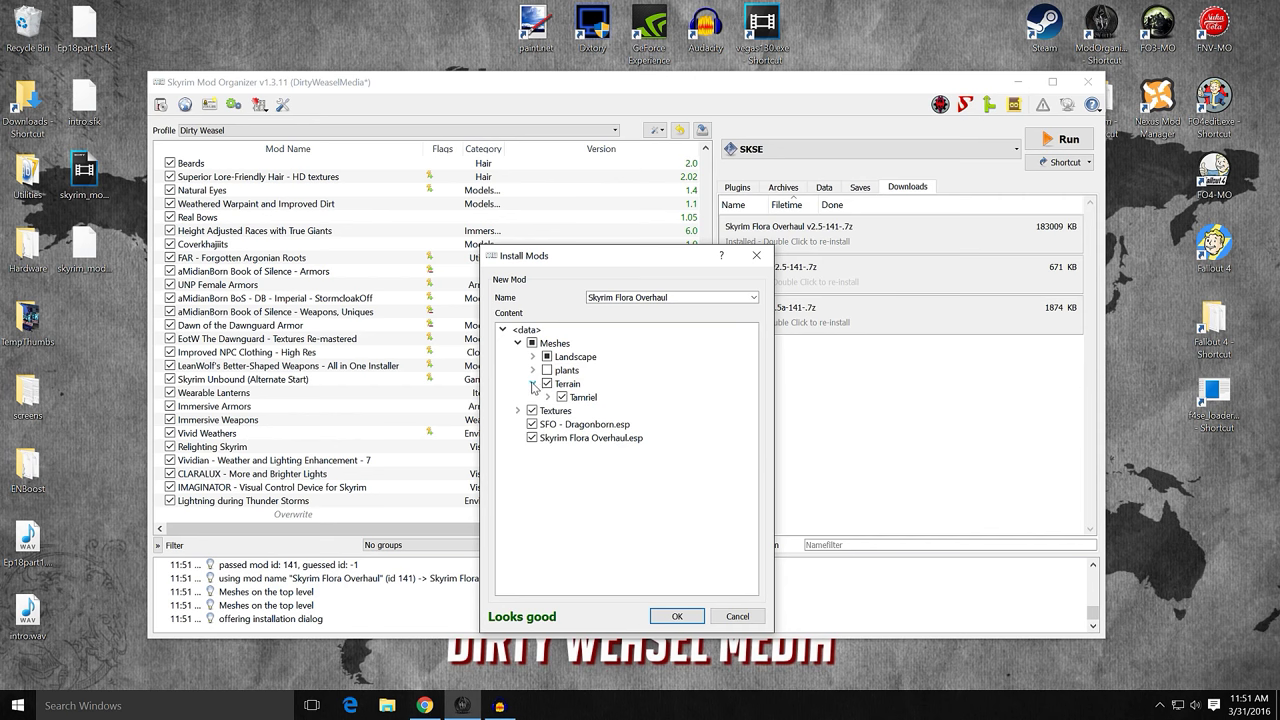
{"action": "left_click", "coordinate": [548, 397]}
{"action": "left_click", "coordinate": [563, 410]}
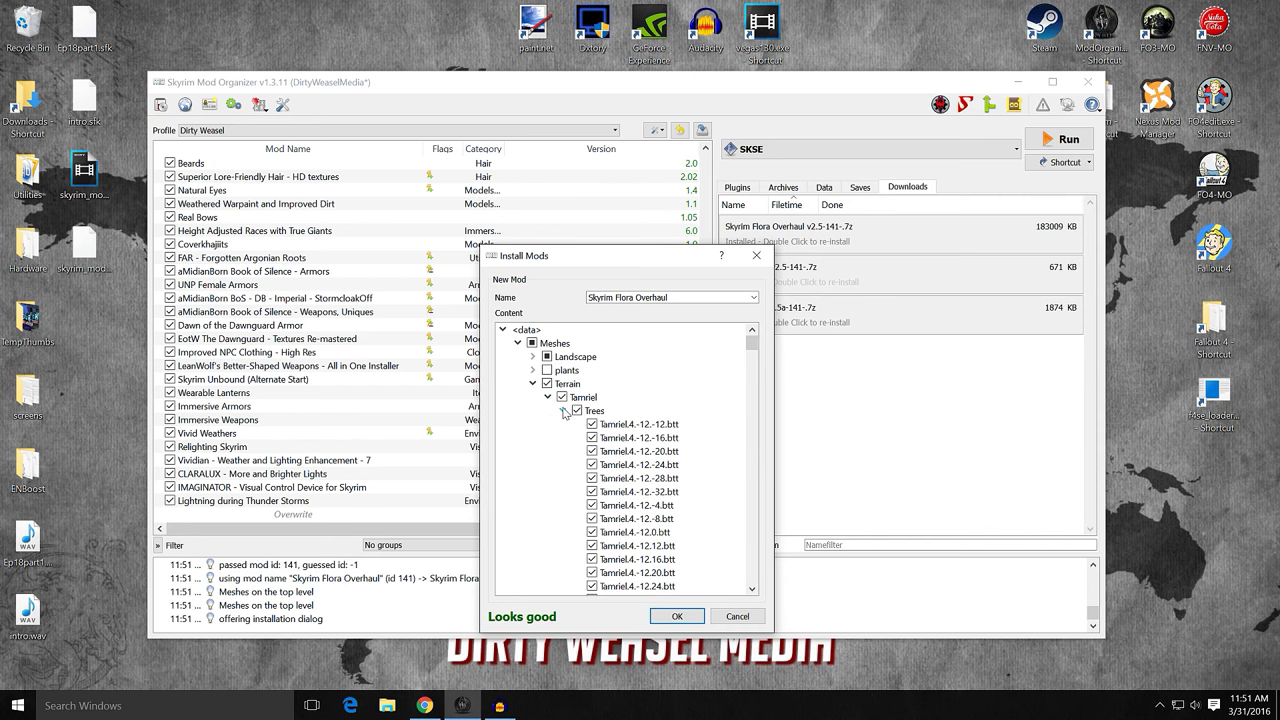
{"action": "mouse_move", "coordinate": [752, 345]}
{"action": "left_mouse_down"}
{"action": "mouse_move", "coordinate": [753, 590]}
{"action": "mouse_move", "coordinate": [753, 350]}
{"action": "left_mouse_up"}
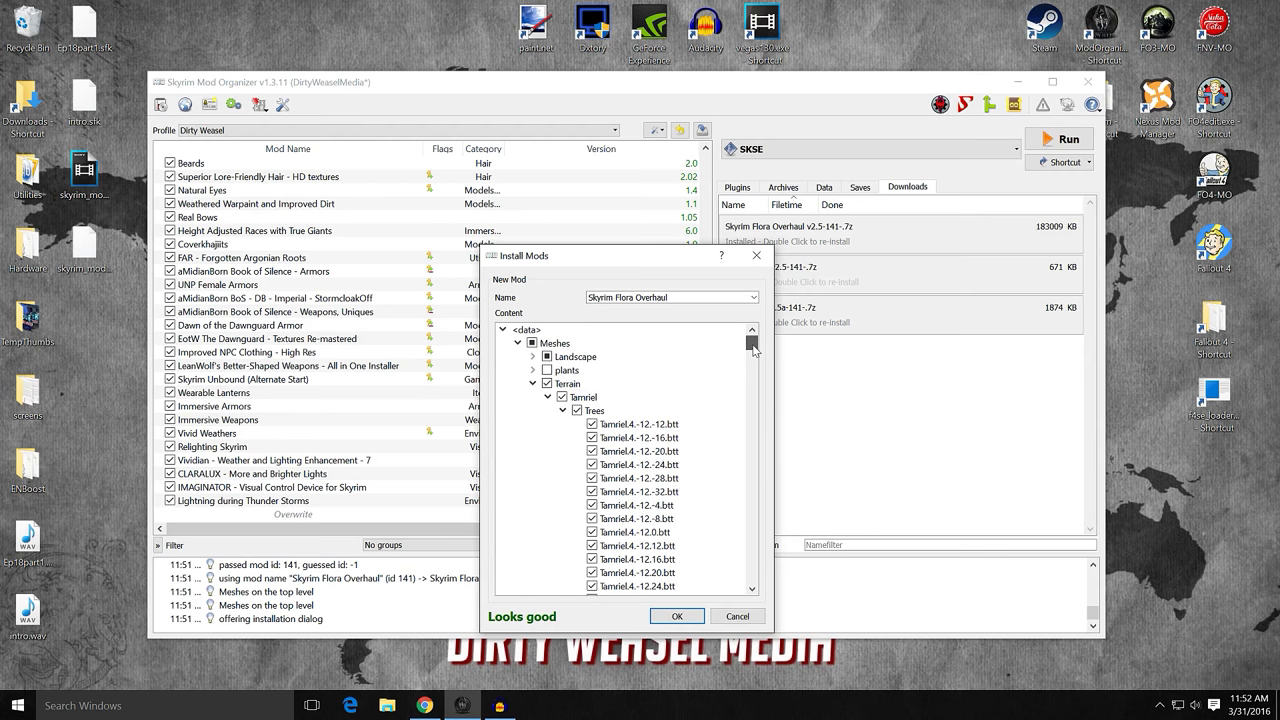
{"action": "left_click", "coordinate": [532, 384]}
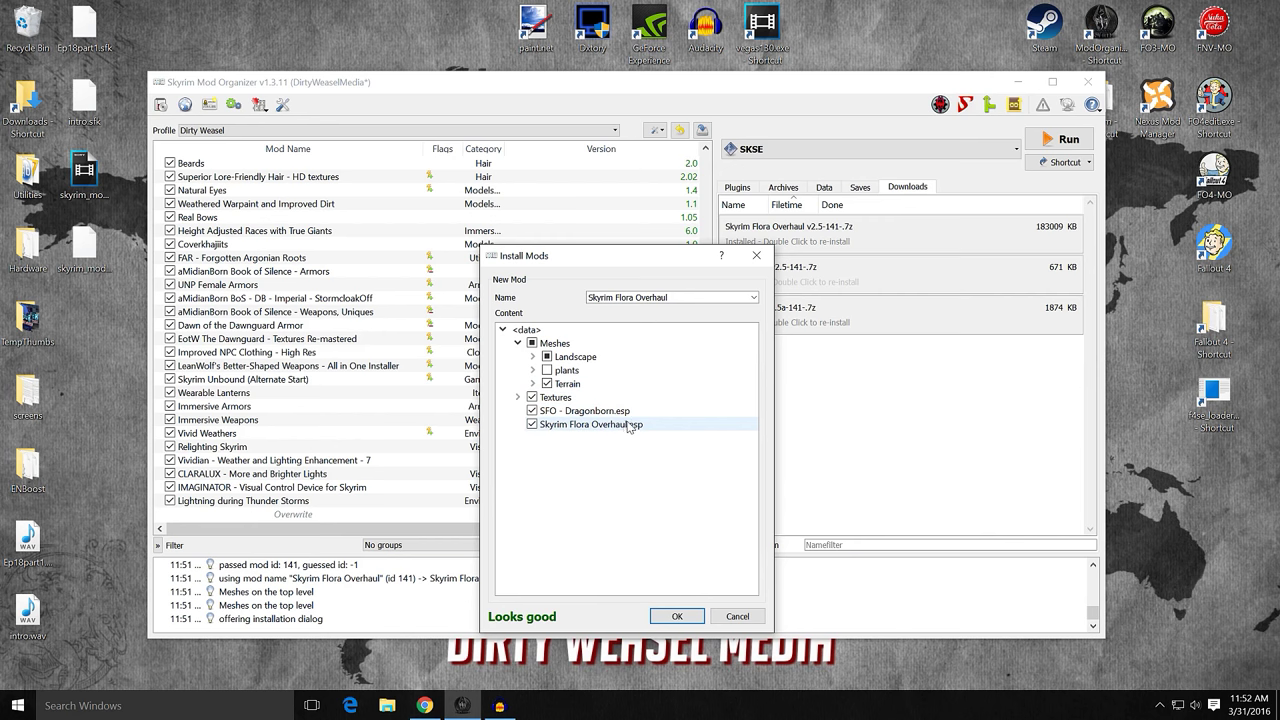
{"action": "left_click", "coordinate": [518, 398]}
{"action": "left_click", "coordinate": [533, 412]}
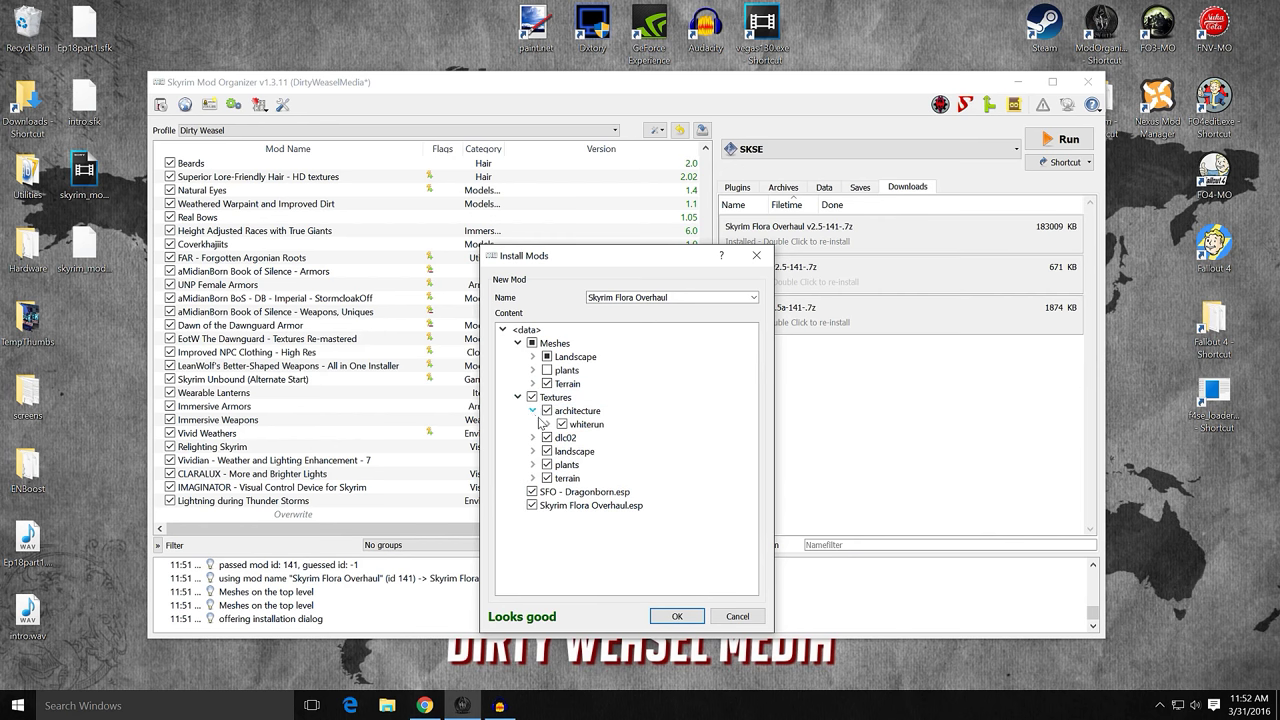
{"action": "left_click", "coordinate": [548, 424]}
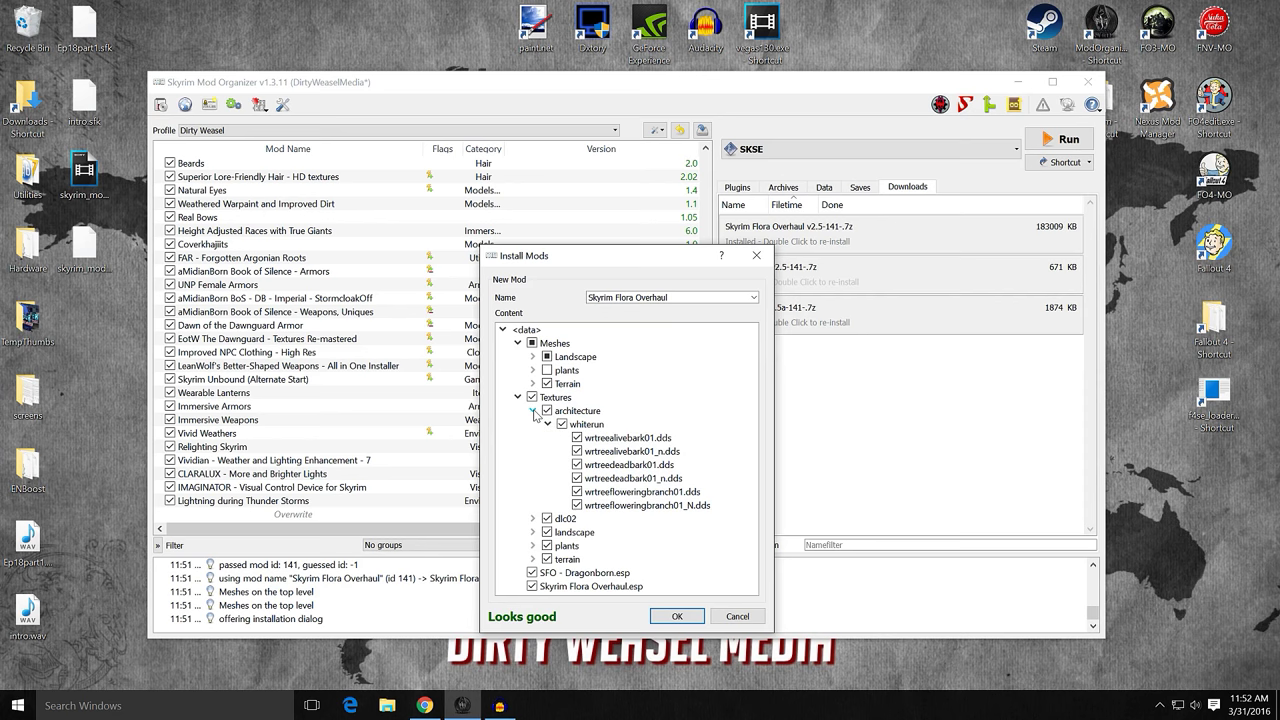
{"action": "left_click", "coordinate": [533, 411]}
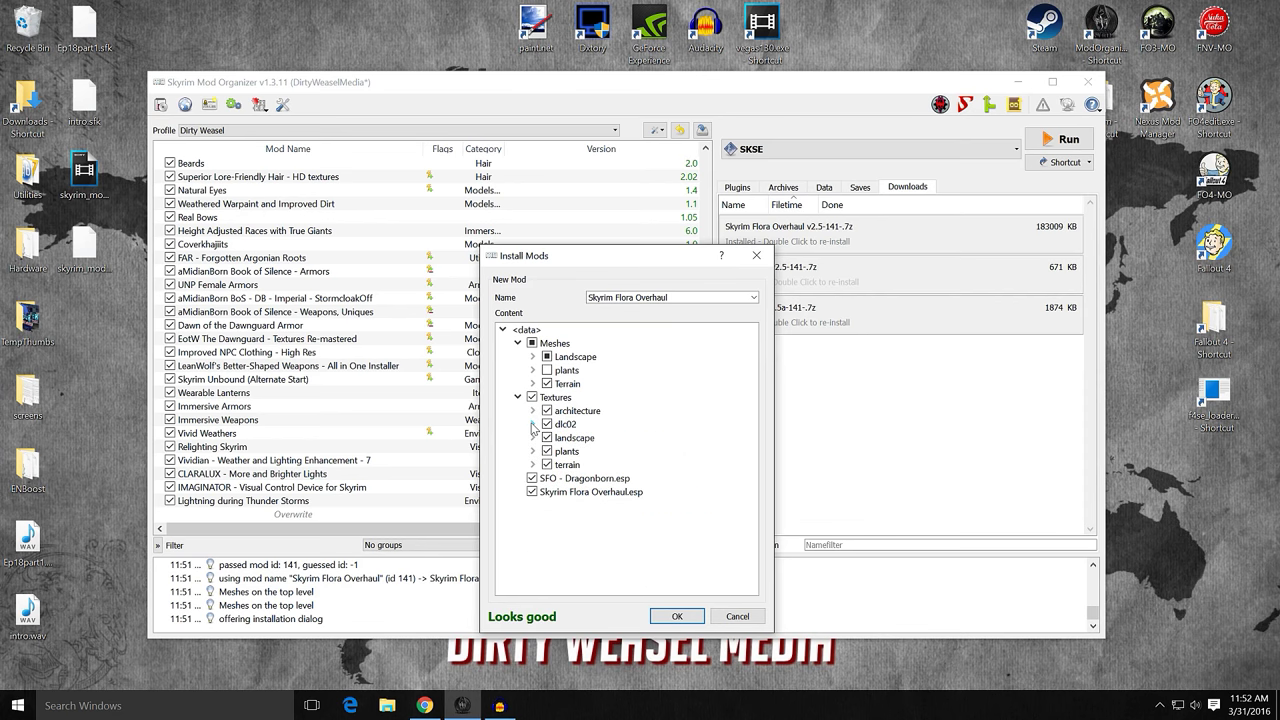
- Exclude the landscape grass folder and the plants folder inside Textures\dlc02 from the installation
{"action": "left_click", "coordinate": [533, 425]}
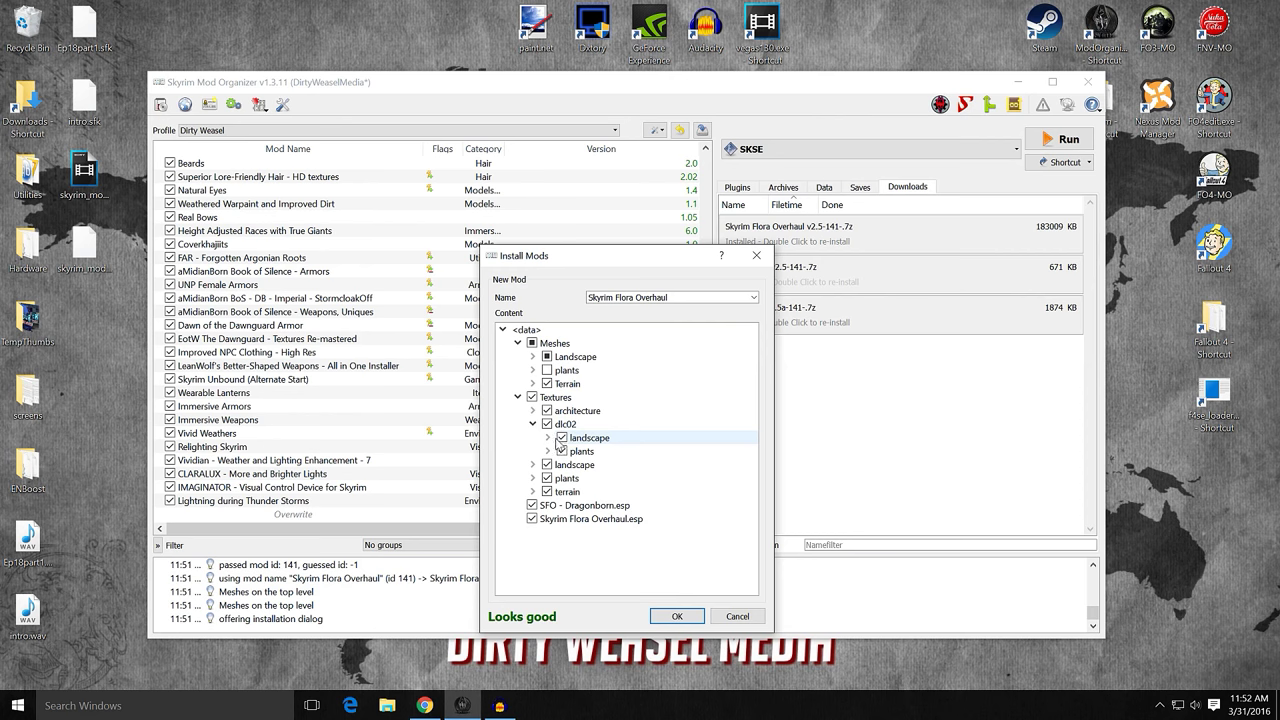
{"action": "left_click", "coordinate": [548, 438]}
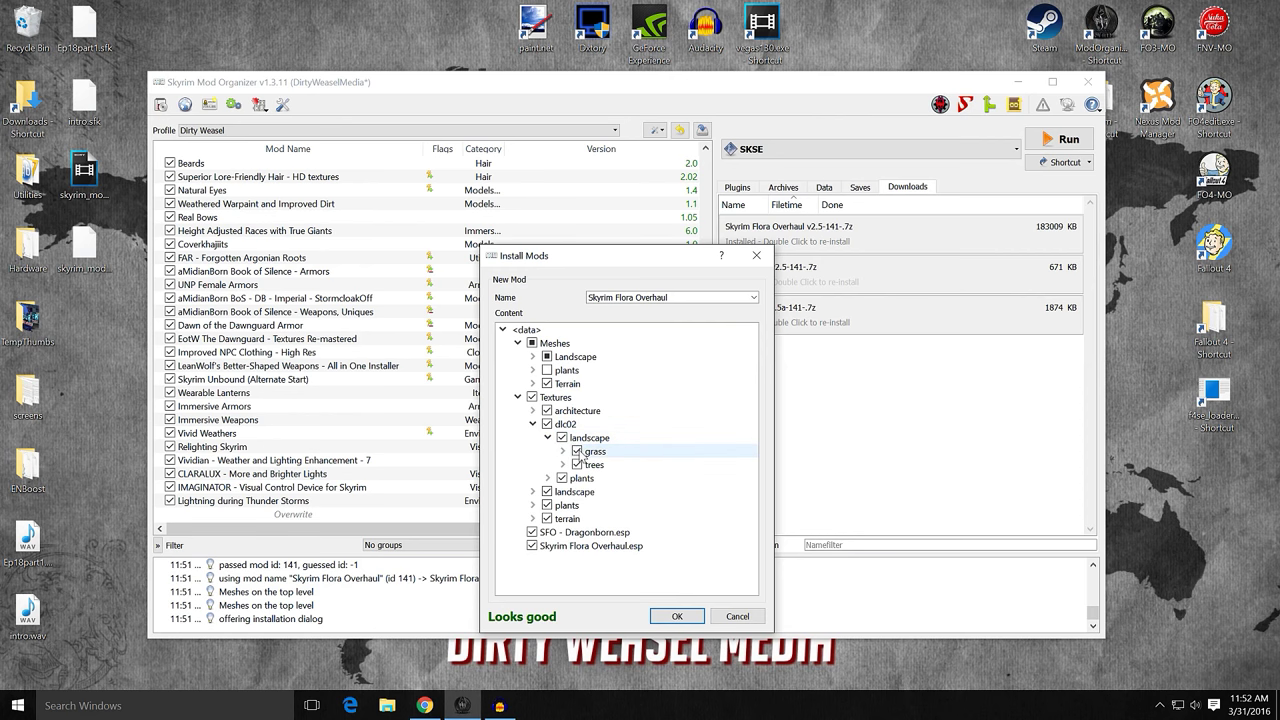
{"action": "left_click", "coordinate": [578, 452]}
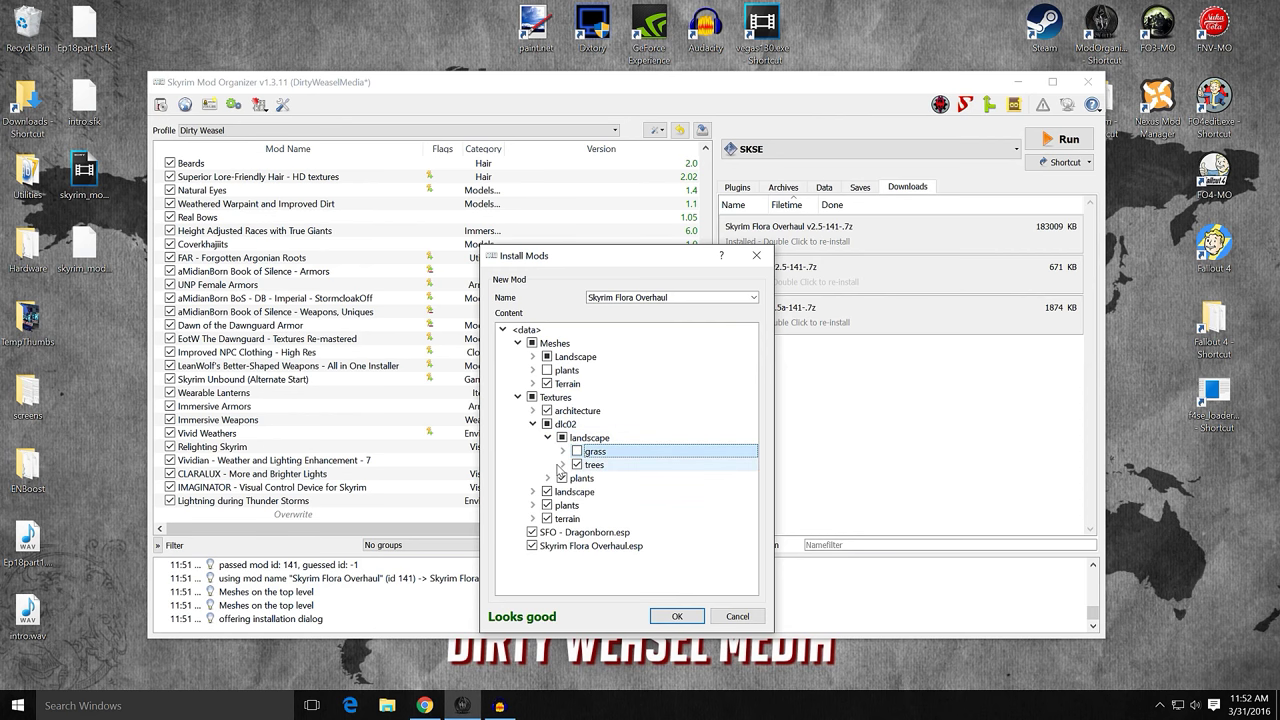
{"action": "left_click", "coordinate": [547, 438]}
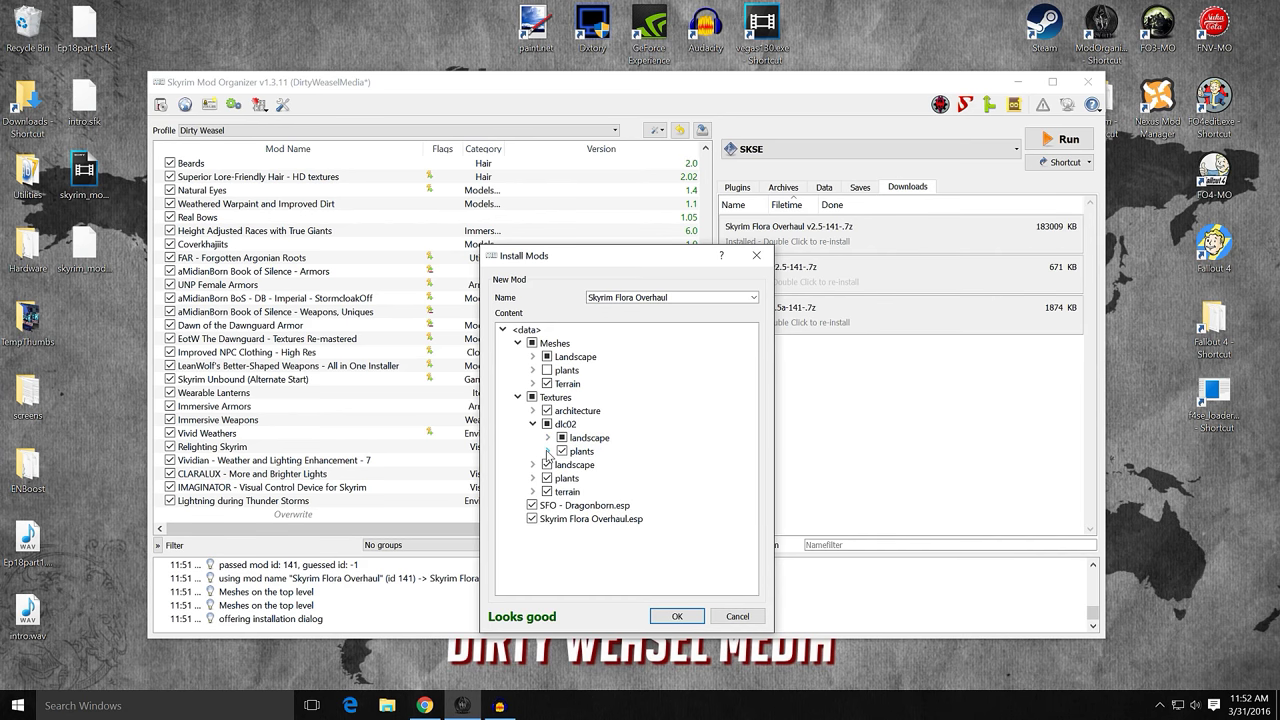
{"action": "left_click", "coordinate": [548, 451]}
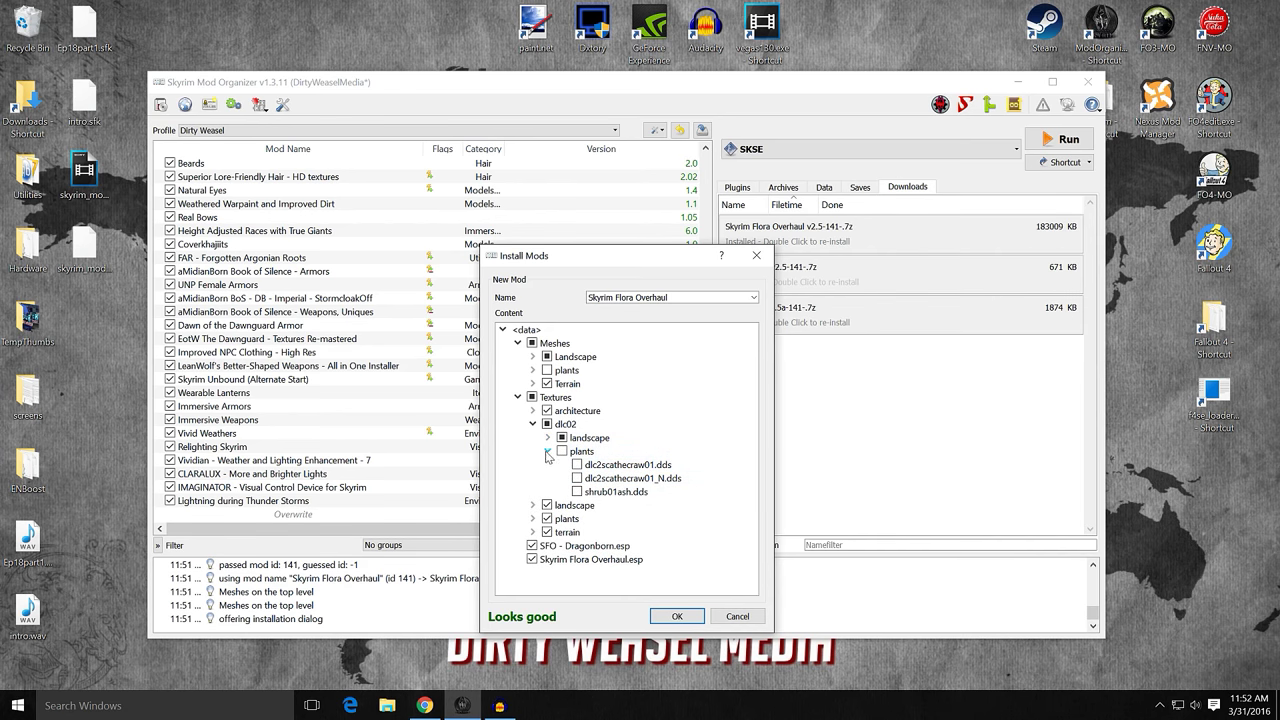
{"action": "left_click", "coordinate": [548, 451]}
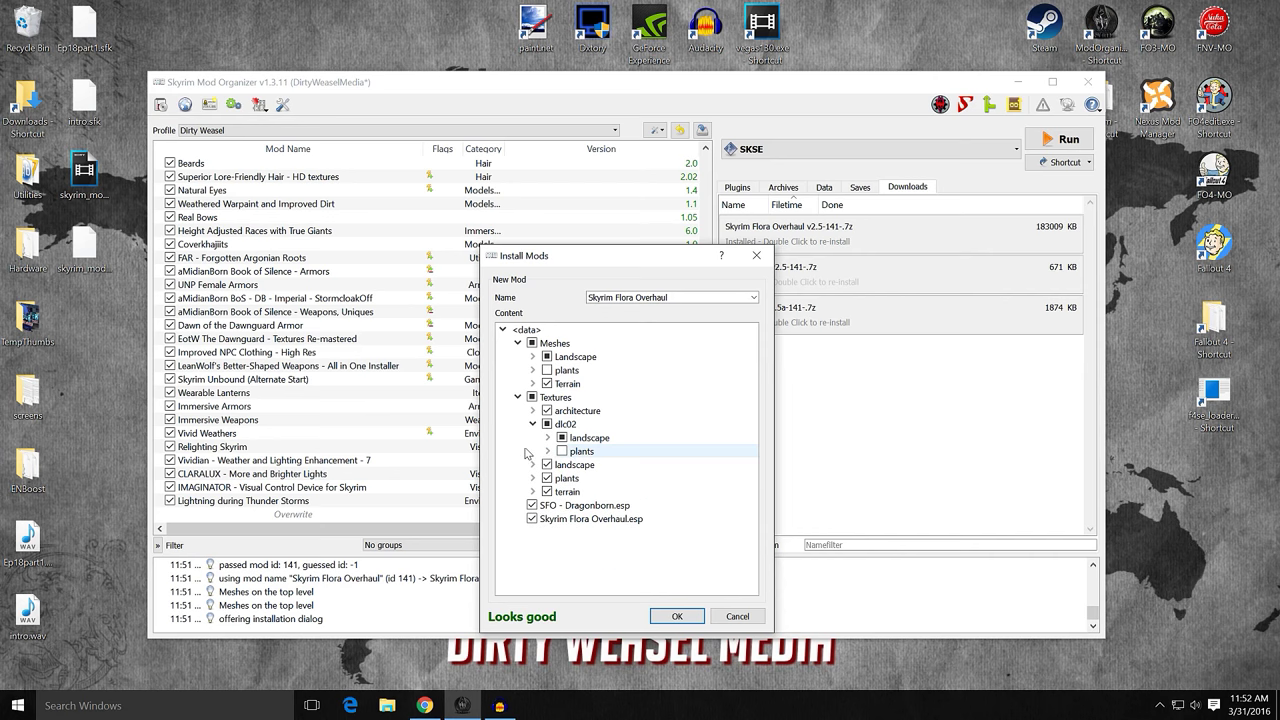
- Check the dirtcliffs files in Textures\landscape and exclude its grass folder from the installation
{"action": "left_click", "coordinate": [533, 465]}
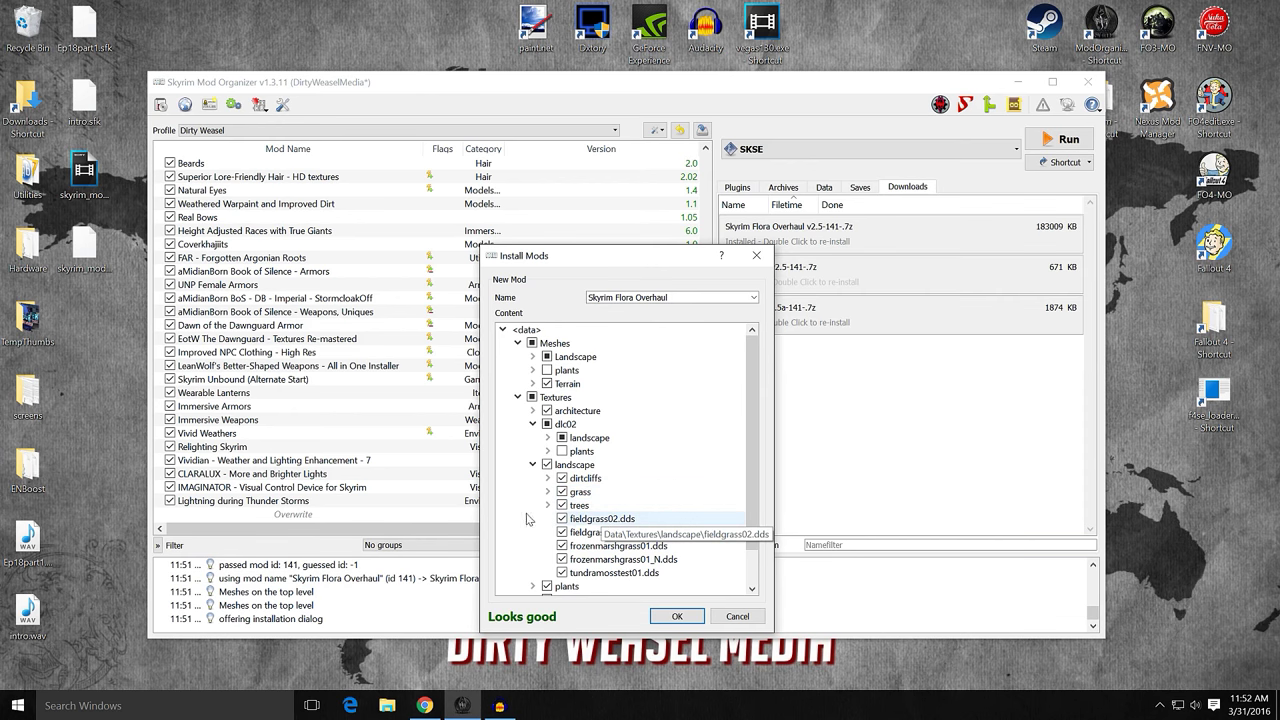
{"action": "left_click", "coordinate": [549, 479]}
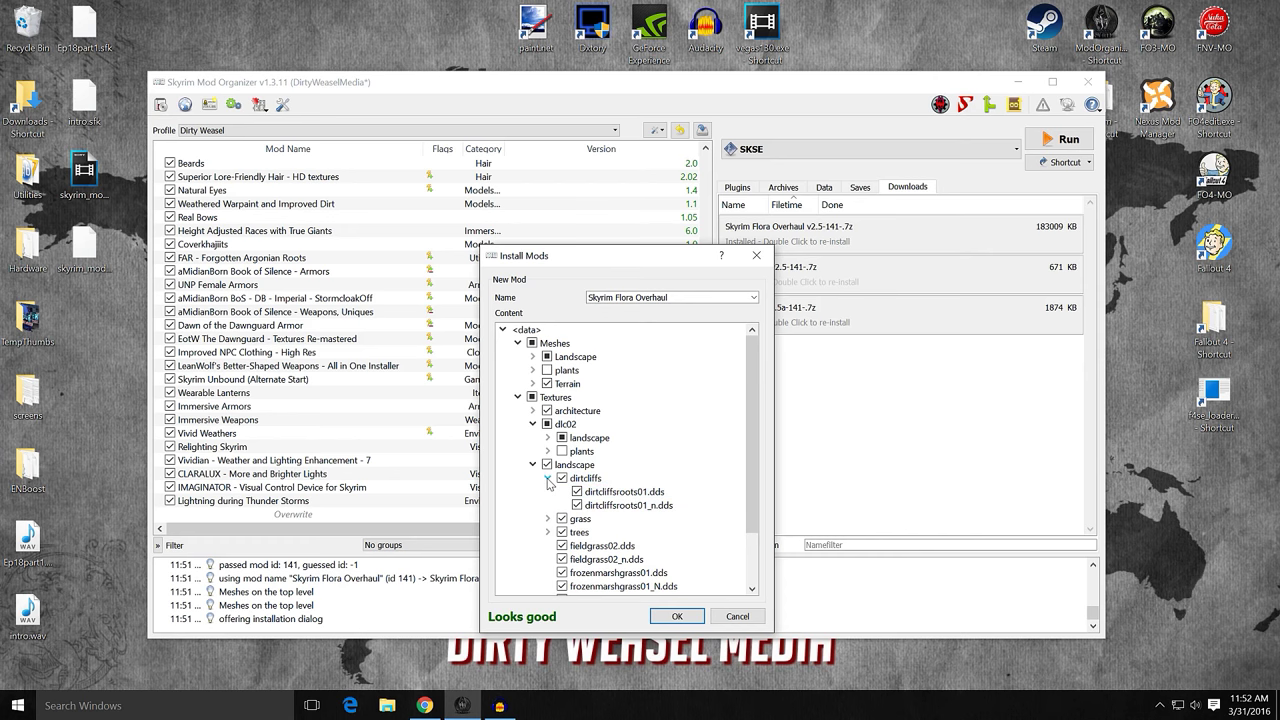
{"action": "left_click", "coordinate": [549, 480]}
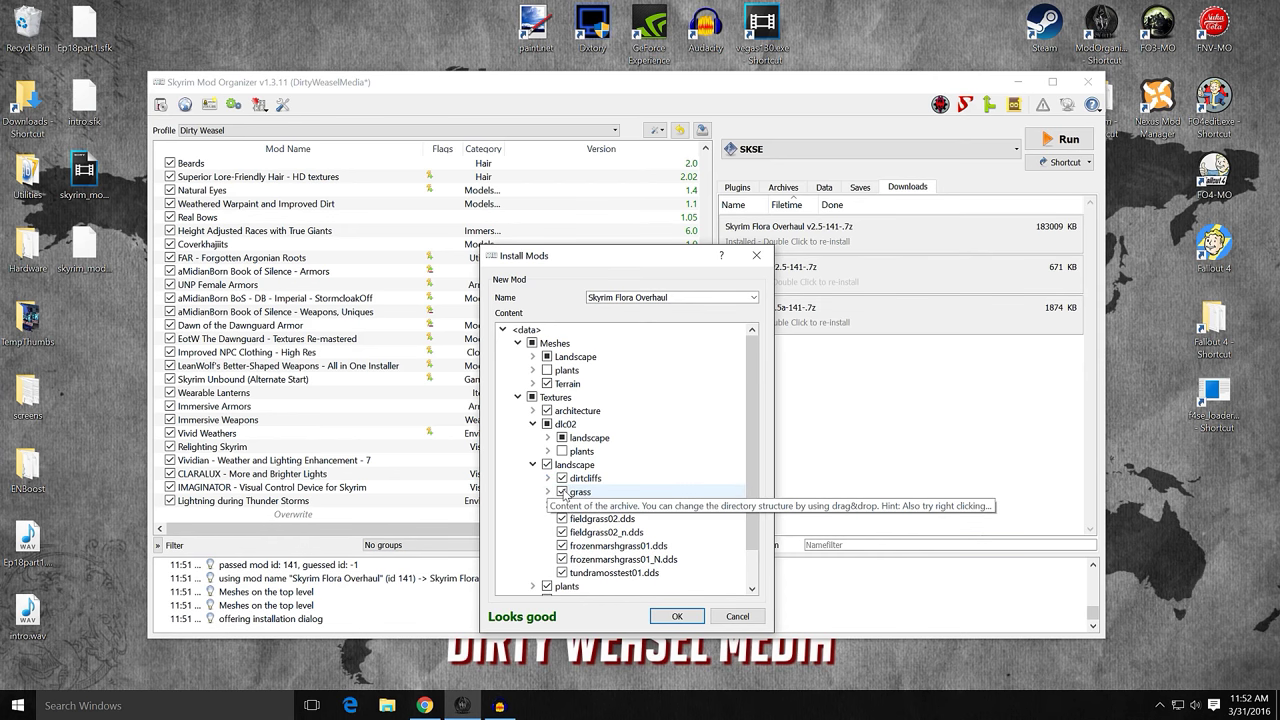
{"action": "left_click", "coordinate": [562, 492]}
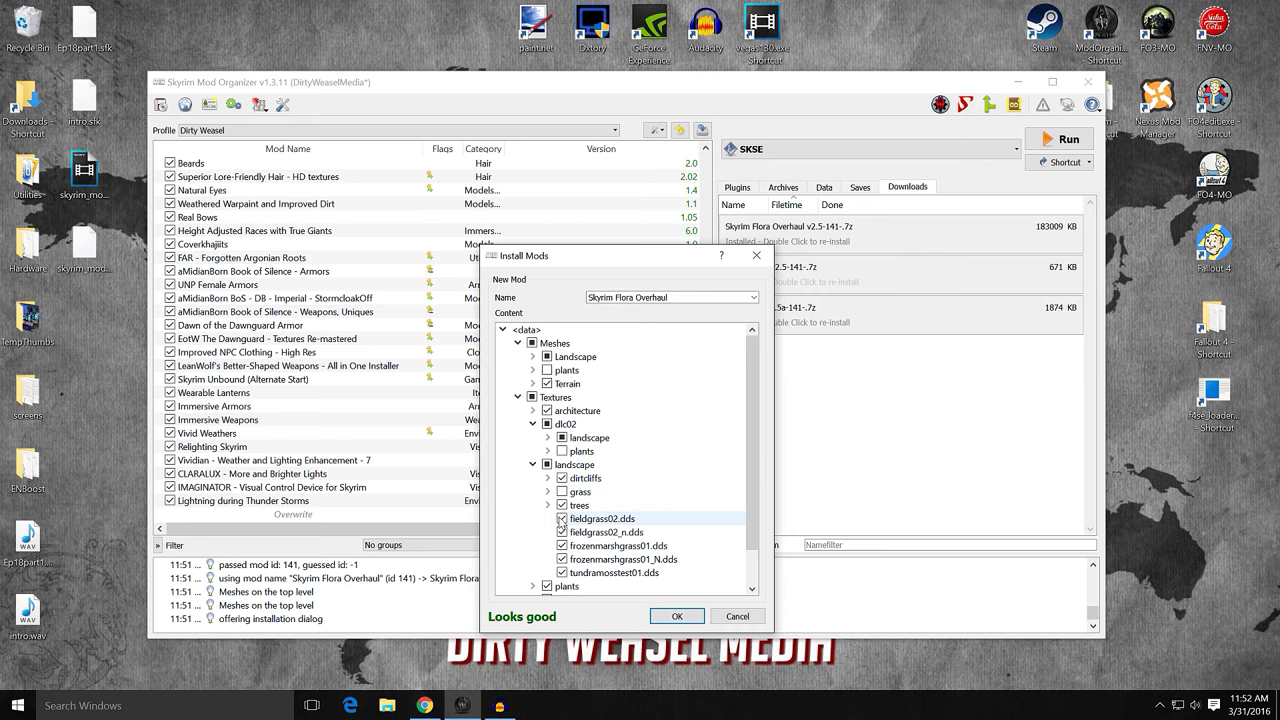
- Exclude fieldgrass02.dds, fieldgrass02_n.dds, frozenmarshgrass01.dds, frozenmarshgrass01_N.dds and tundramosstest01.dds in Textures\landscape from the installation
{"action": "left_click", "coordinate": [562, 519]}
{"action": "left_click", "coordinate": [562, 532]}
{"action": "left_click", "coordinate": [562, 546]}
{"action": "left_click", "coordinate": [562, 559]}
{"action": "left_click", "coordinate": [562, 573]}
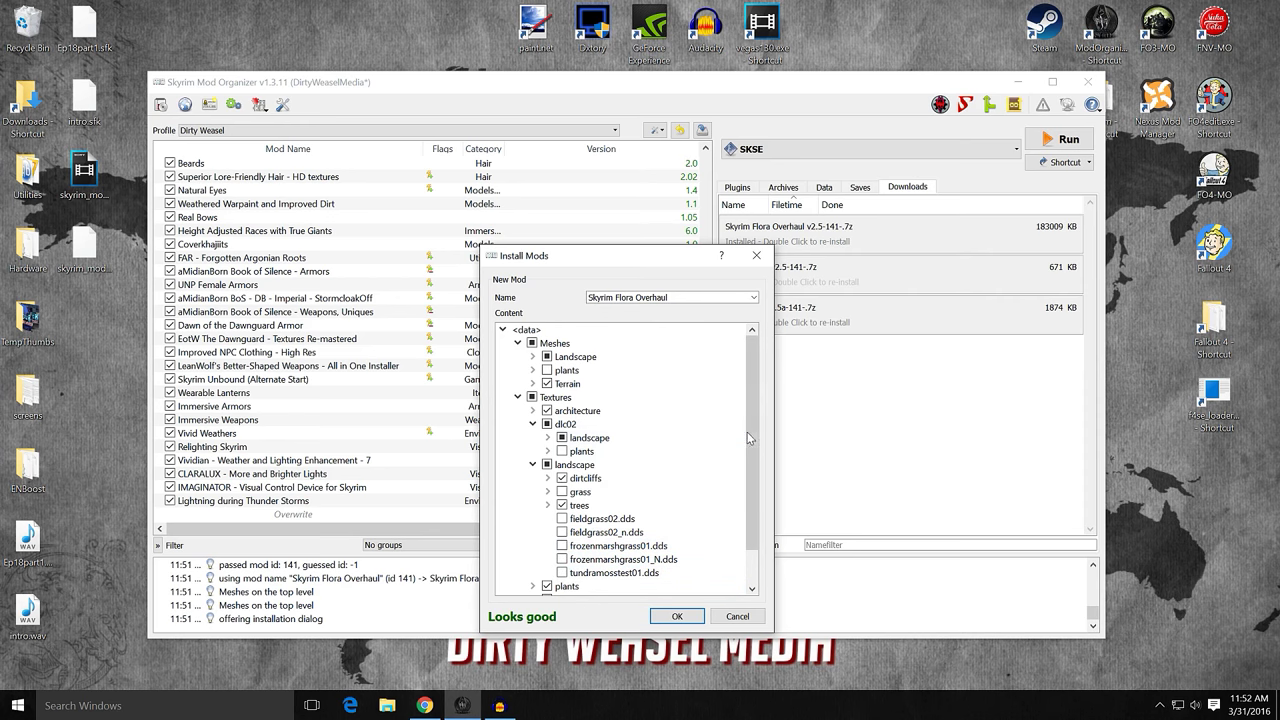
{"action": "scroll", "coordinate": [746, 432], "scroll_direction": "down", "scroll_amount": 1}
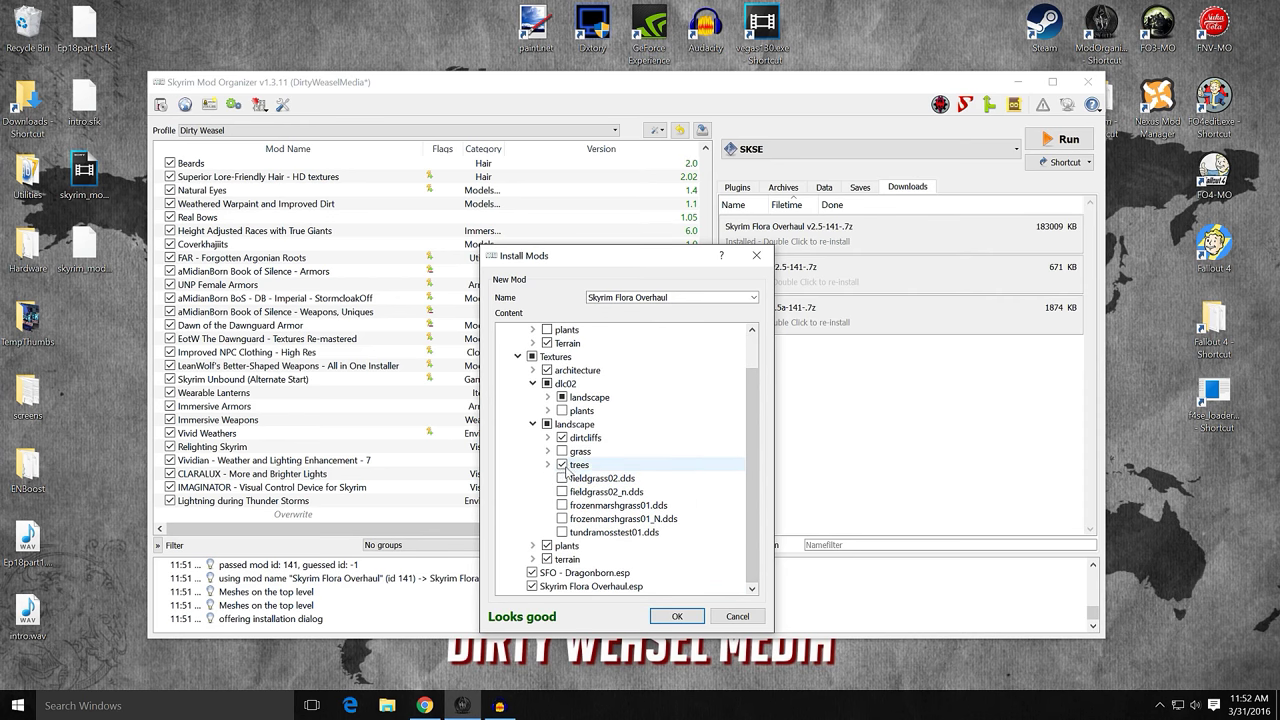
{"action": "left_click", "coordinate": [533, 425]}
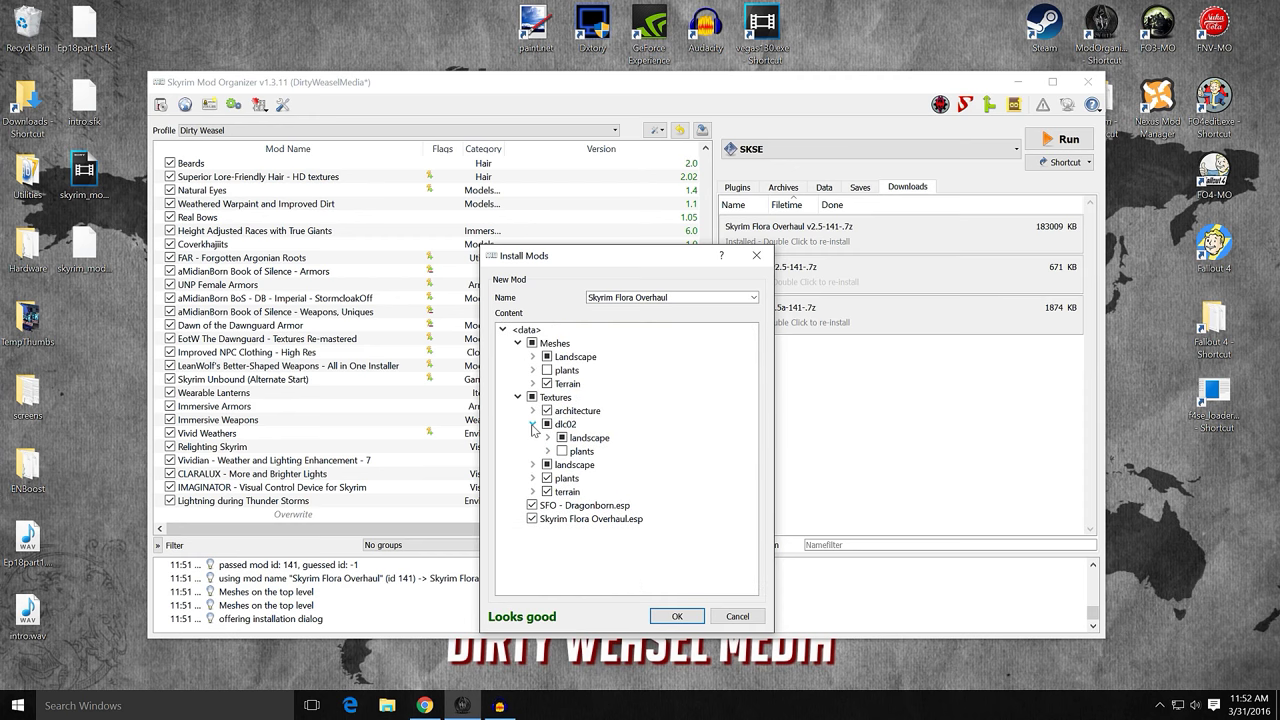
- Review the files in Textures\plants and exclude the whole folder from the installation
{"action": "left_click", "coordinate": [533, 479]}
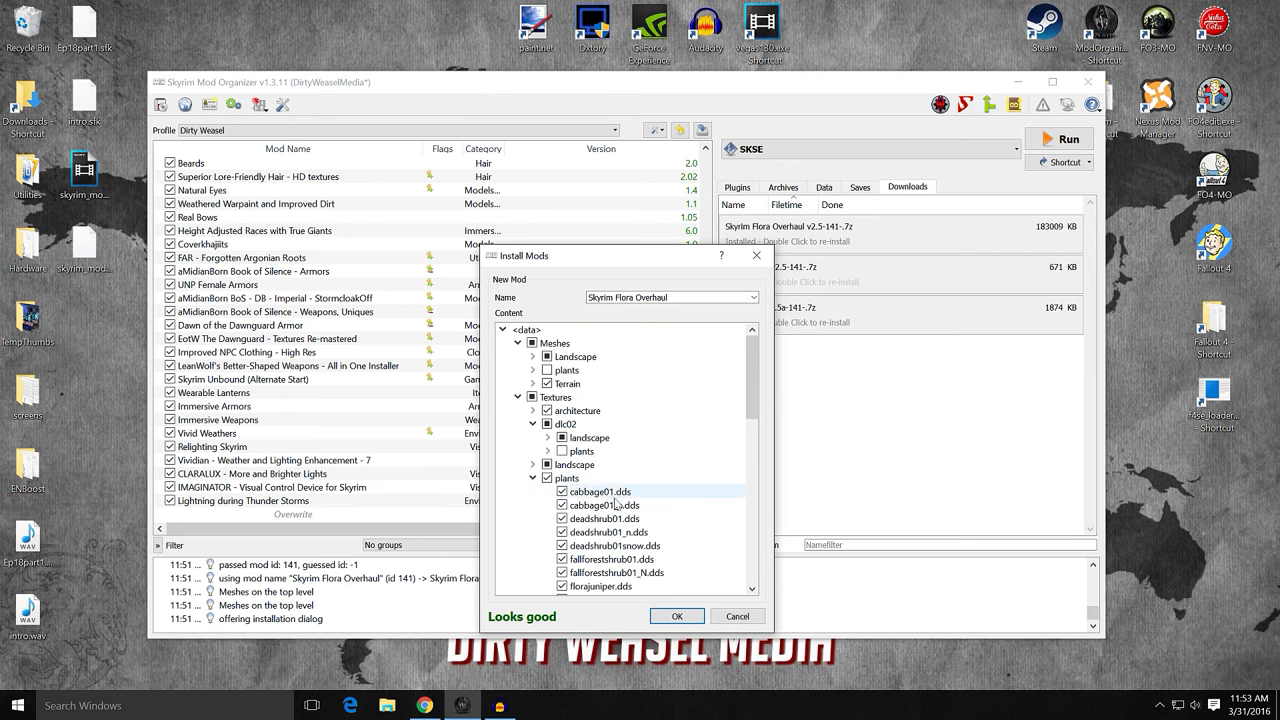
{"action": "scroll", "coordinate": [755, 425], "scroll_direction": "down", "scroll_amount": 2}
{"action": "scroll", "coordinate": [755, 425], "scroll_direction": "down", "scroll_amount": 3}
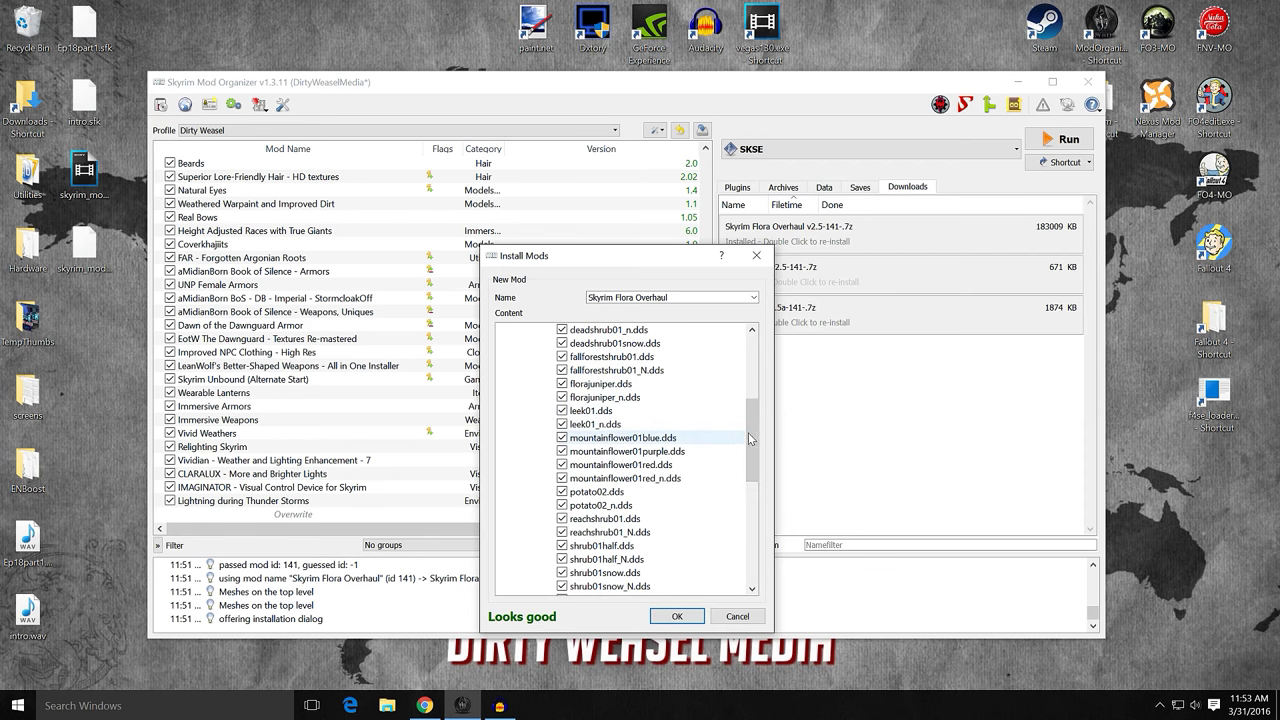
{"action": "scroll", "coordinate": [755, 476], "scroll_direction": "down", "scroll_amount": 3}
{"action": "left_click_drag", "start_coordinate": [753, 470], "coordinate": [751, 379]}
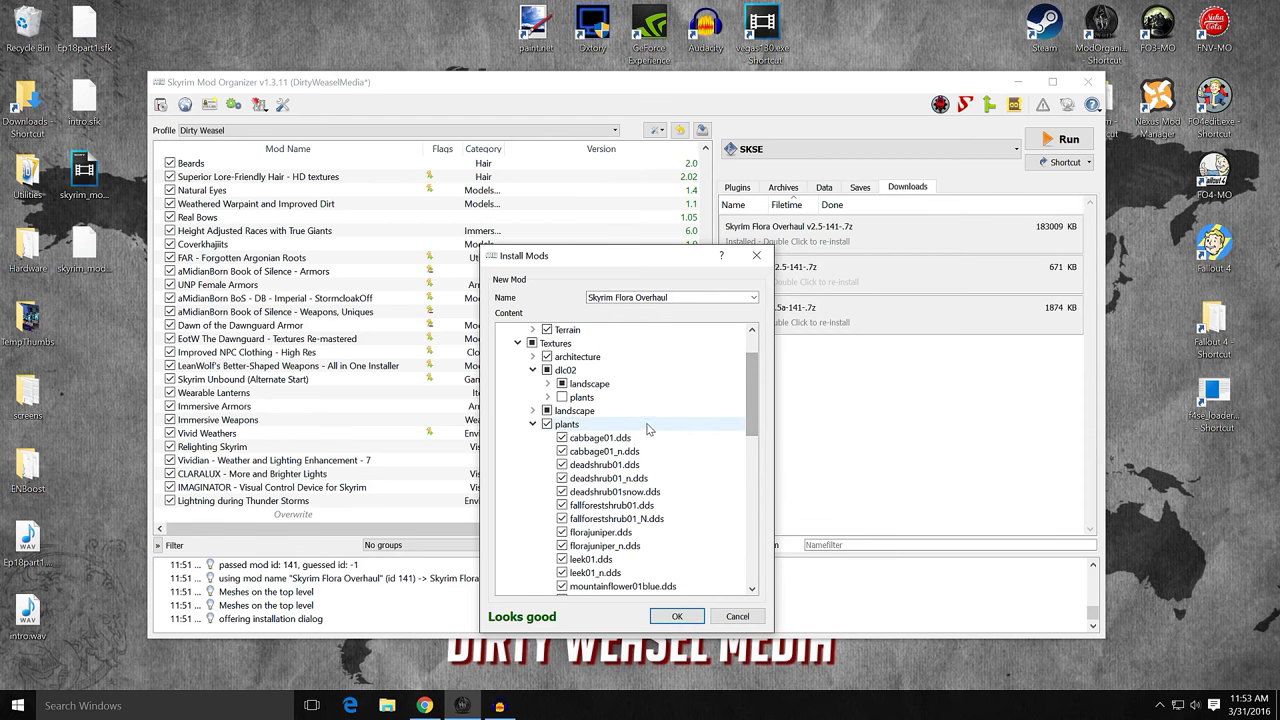
{"action": "left_click", "coordinate": [548, 424]}
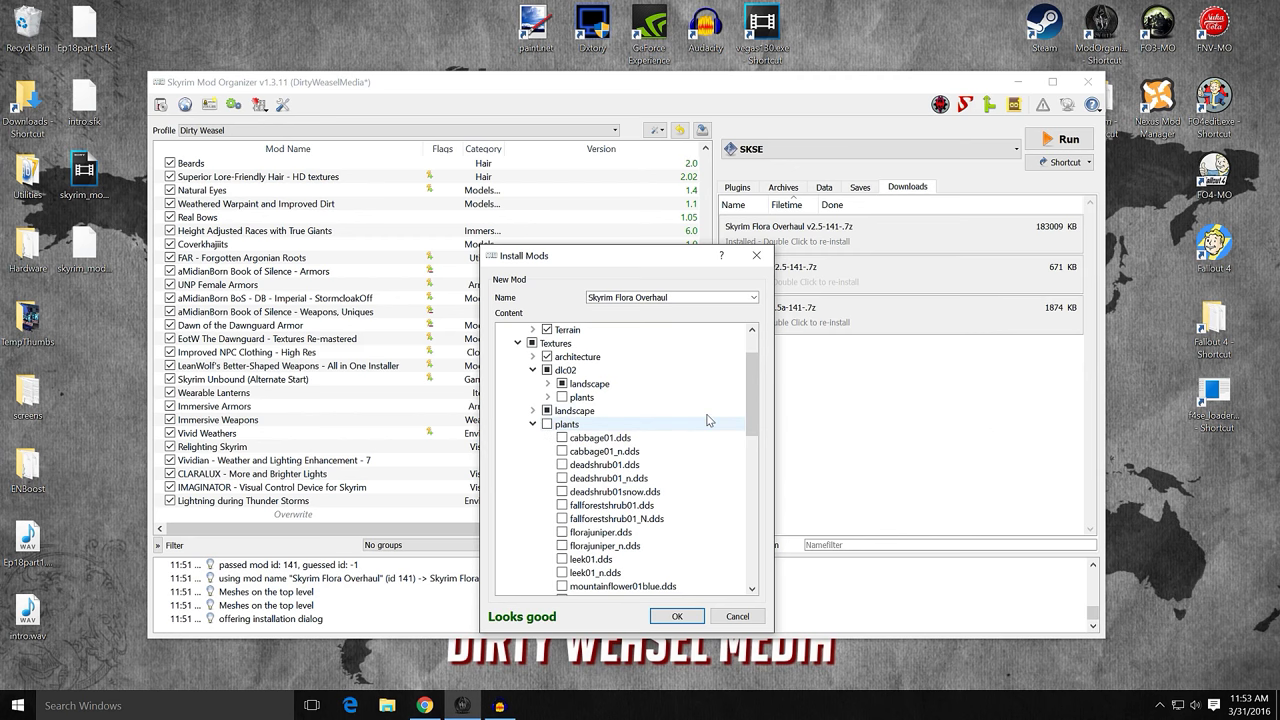
{"action": "mouse_move", "coordinate": [752, 381]}
{"action": "left_mouse_down"}
{"action": "mouse_move", "coordinate": [747, 505]}
{"action": "mouse_move", "coordinate": [750, 382]}
{"action": "left_mouse_up"}
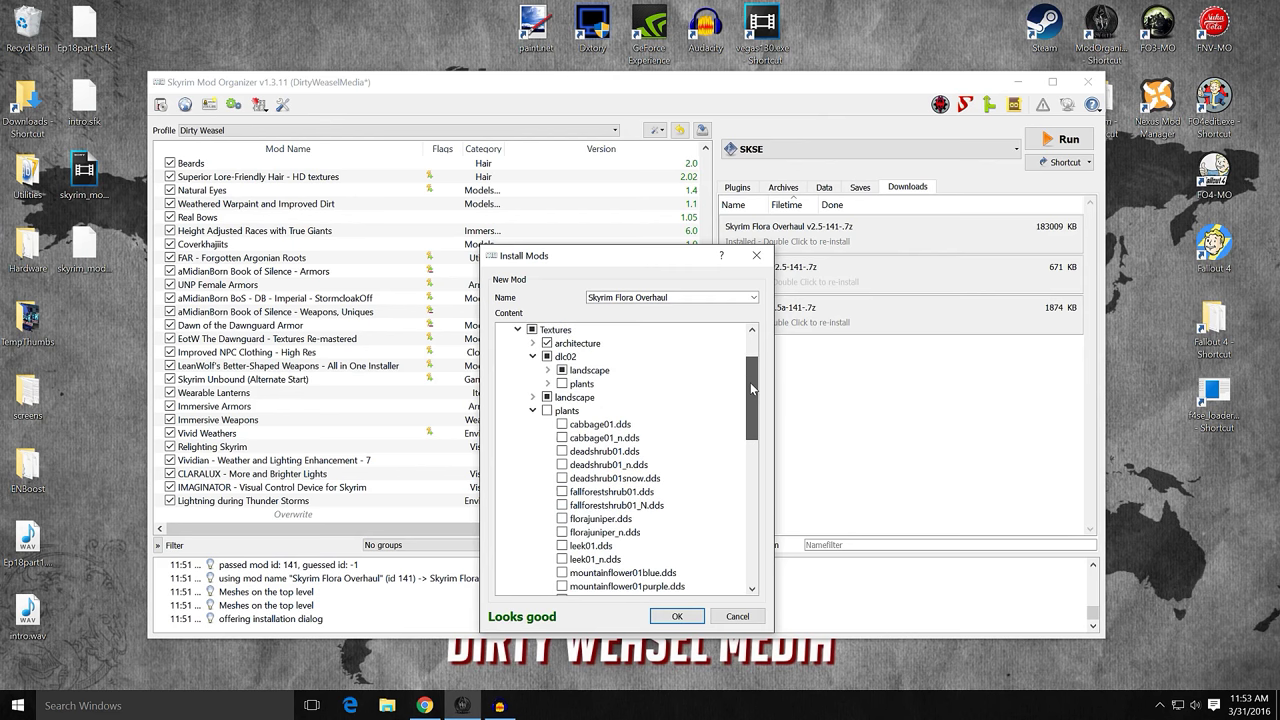
{"action": "left_click", "coordinate": [533, 412]}
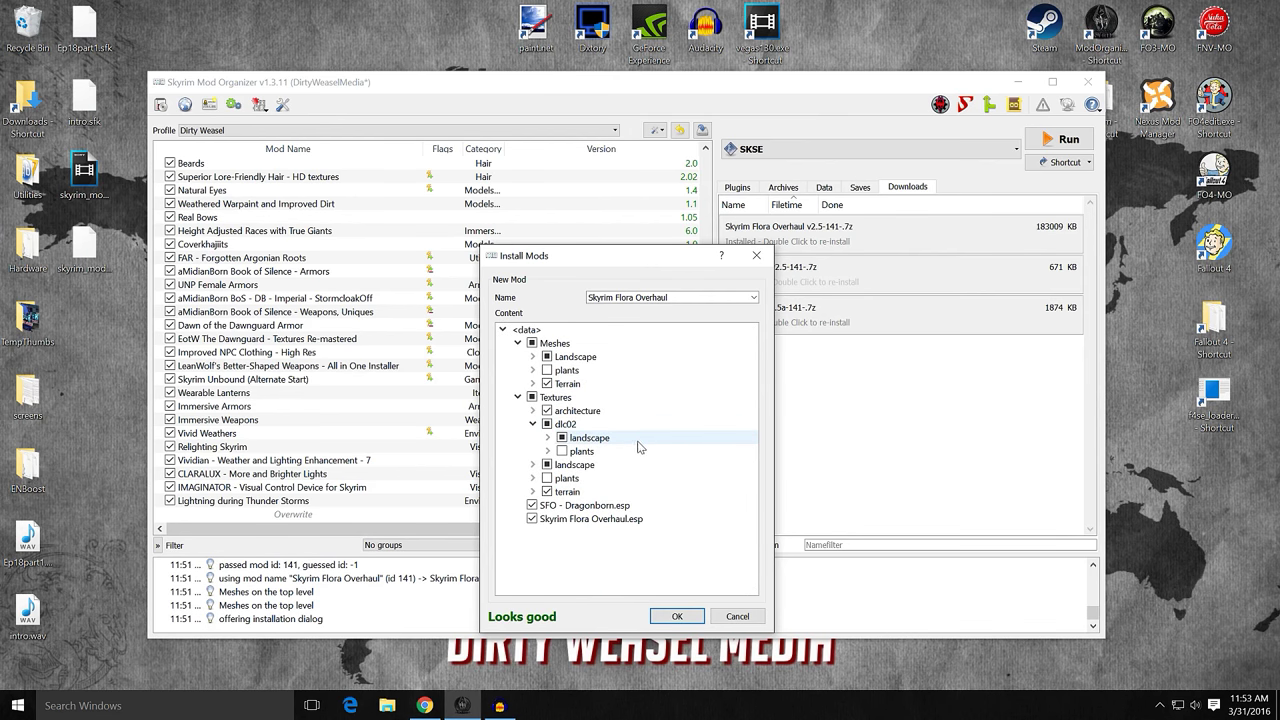
- Check the tree file under Textures\terrain\tamriel and exclude SFO - Dragonborn.esp and Skyrim Flora Overhaul.esp from the installation
{"action": "left_click", "coordinate": [533, 492]}
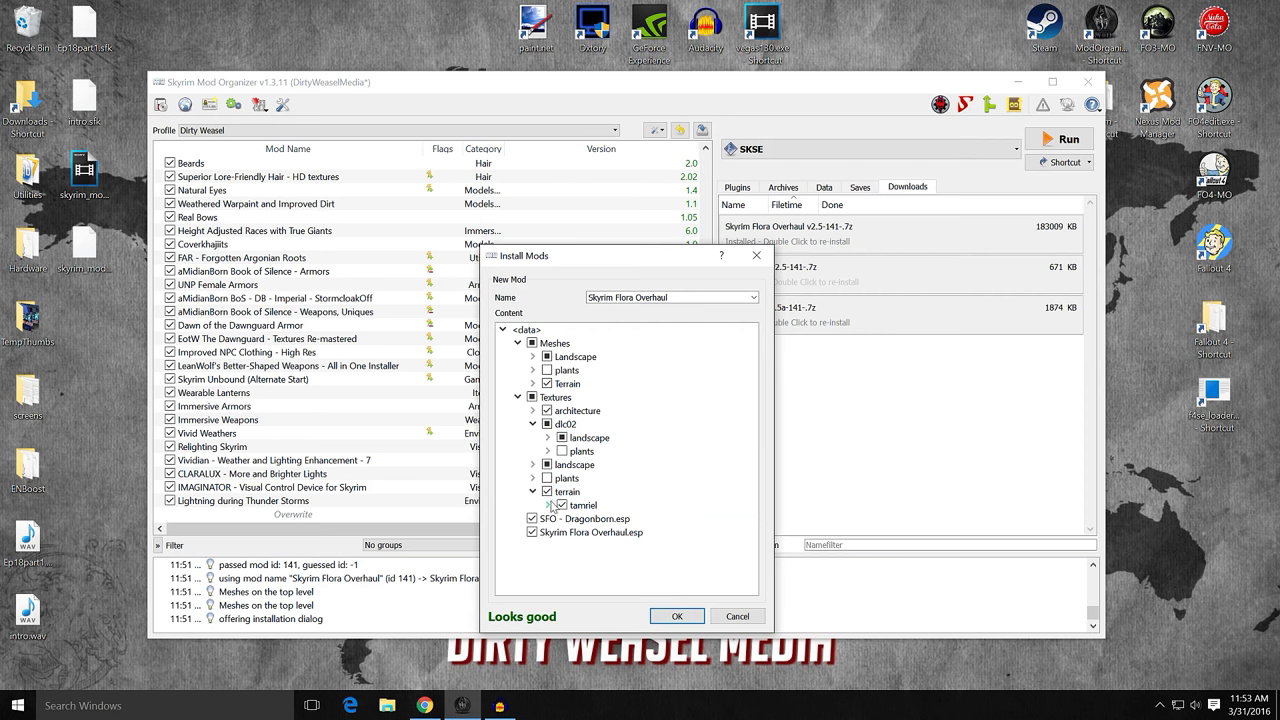
{"action": "left_click", "coordinate": [548, 505]}
{"action": "left_click", "coordinate": [561, 518]}
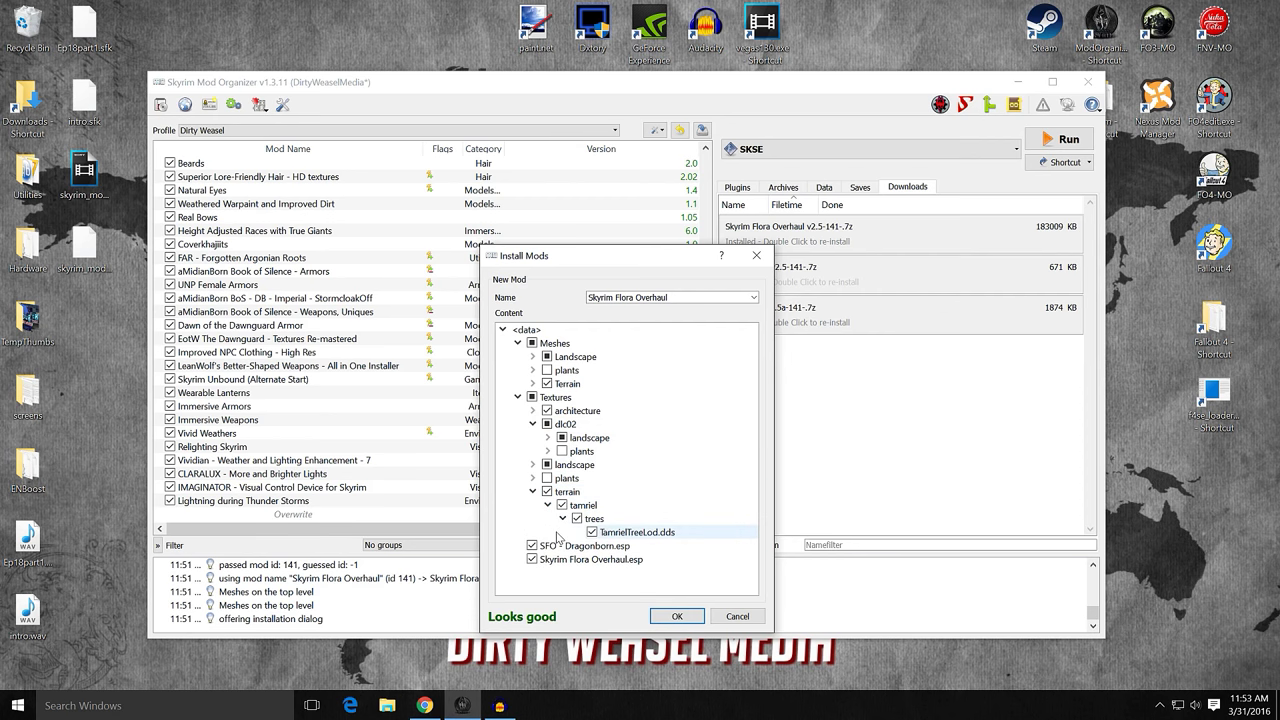
{"action": "left_click", "coordinate": [533, 492]}
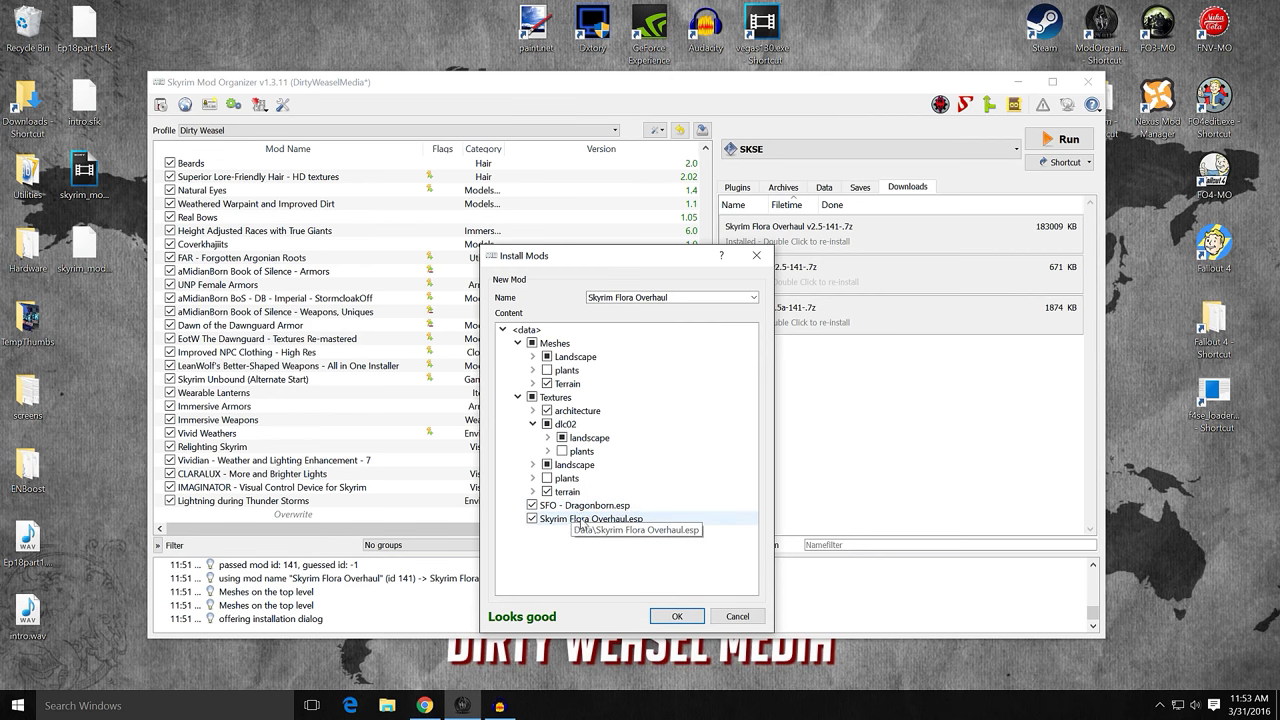
{"action": "left_click", "coordinate": [532, 505]}
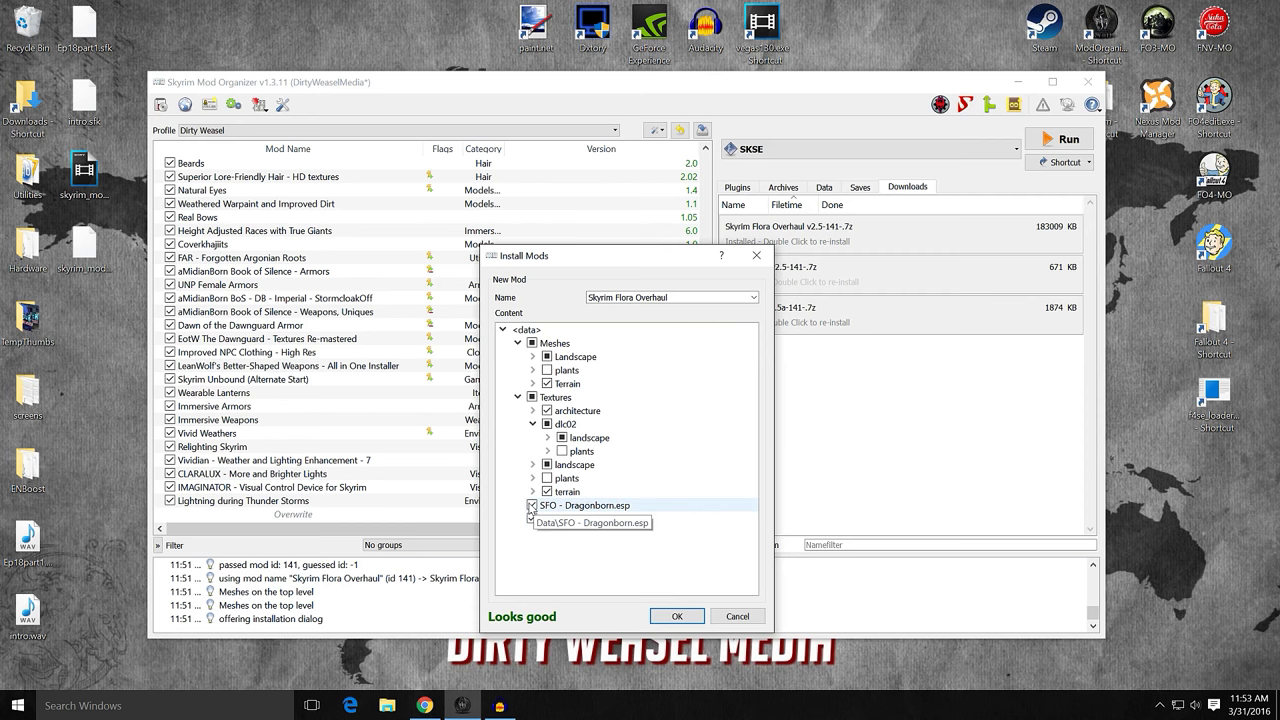
{"action": "left_click", "coordinate": [532, 519]}
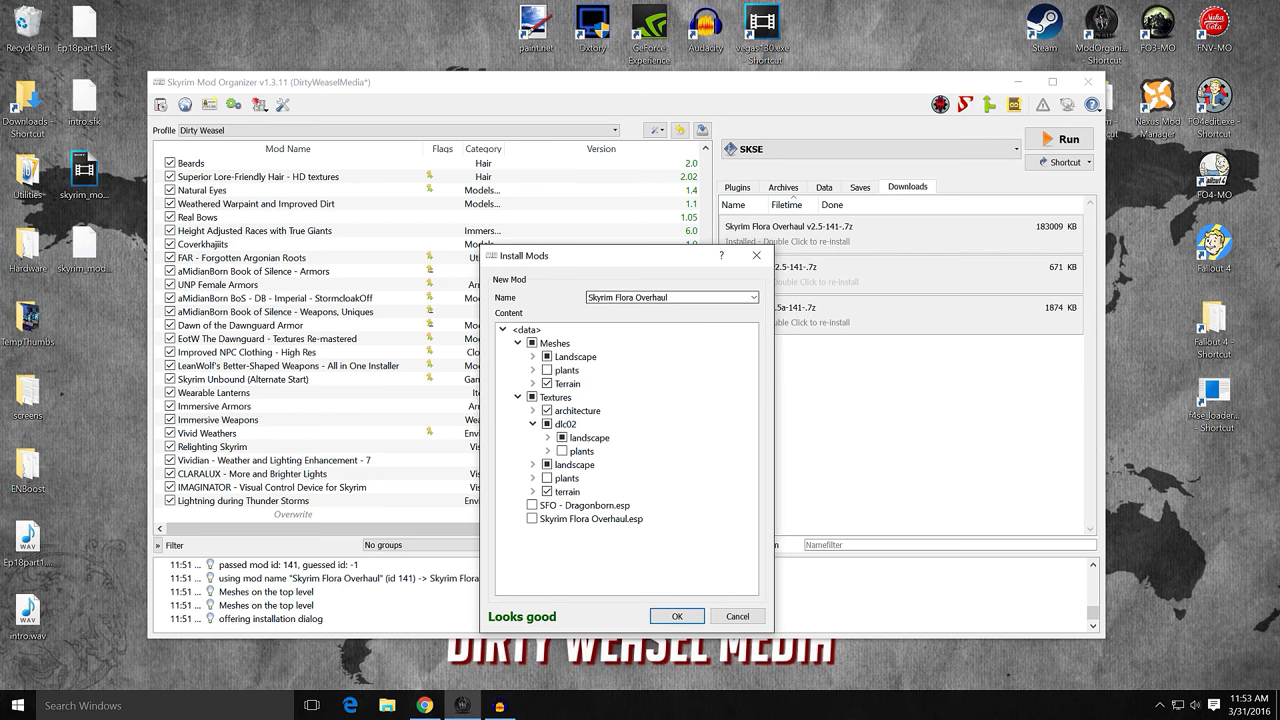
- Name the new mod "SFO - Trees Only" and install it with the reduced file selection
{"action": "key", "text": "BackSpace"}
{"action": "key", "text": "BackSpace"}
{"action": "key", "text": "BackSpace"}
{"action": "key", "text": "BackSpace"}
{"action": "key", "text": "BackSpace"}
{"action": "key", "text": "BackSpace"}
{"action": "key", "text": "BackSpace"}
{"action": "key", "text": "BackSpace"}
{"action": "key", "text": "BackSpace"}
{"action": "key", "text": "BackSpace"}
{"action": "key", "text": "BackSpace"}
{"action": "key", "text": "BackSpace"}
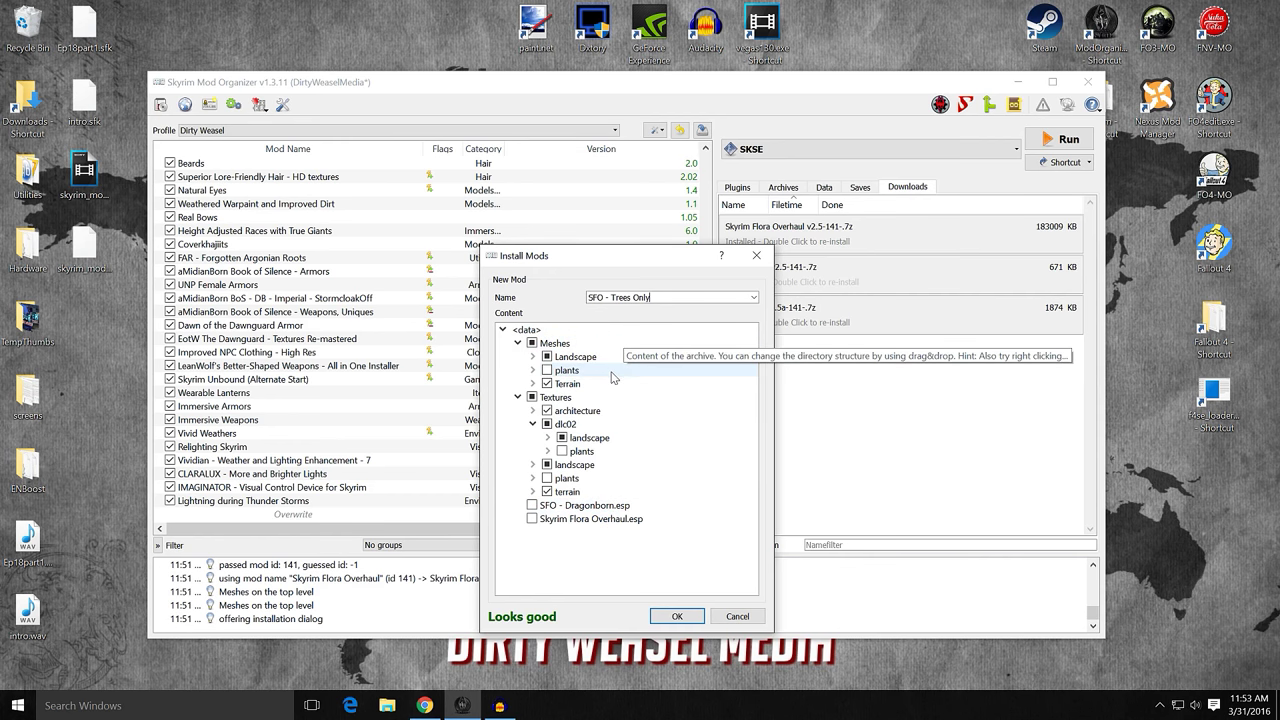
{"action": "left_click", "coordinate": [677, 616]}
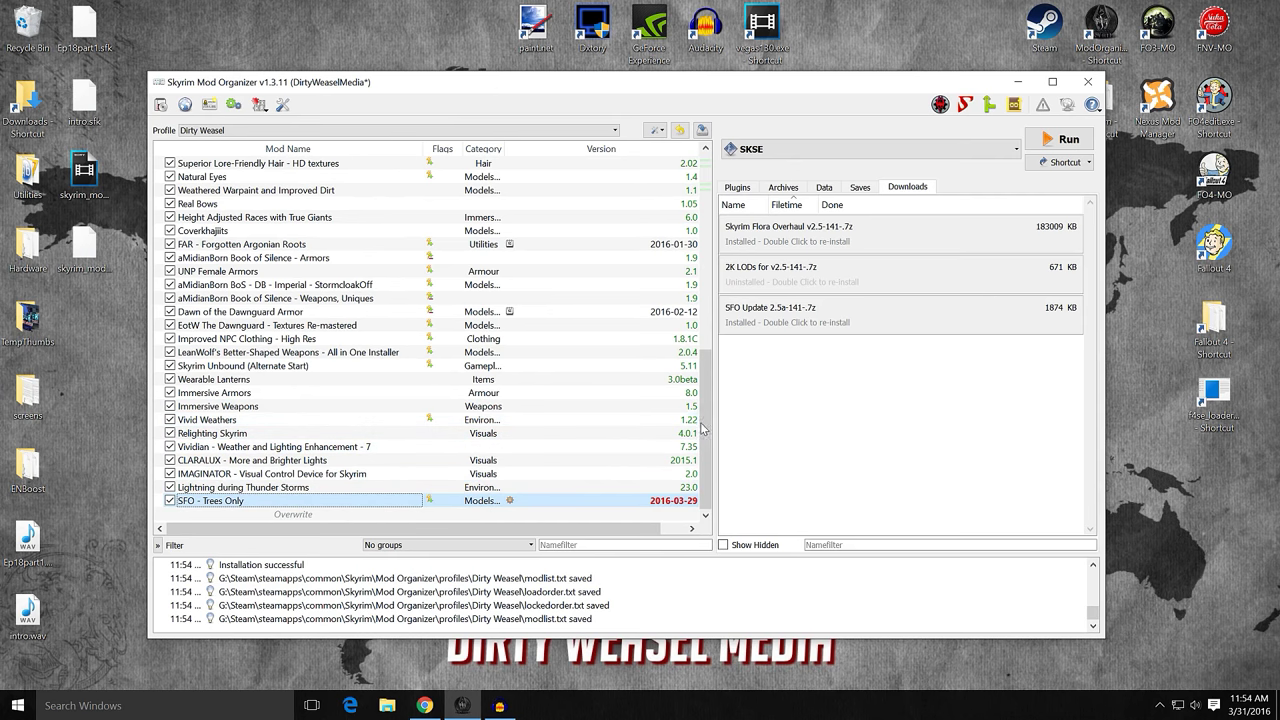
{"action": "scroll", "coordinate": [704, 416], "scroll_direction": "up", "scroll_amount": 1}
{"action": "left_click_drag", "start_coordinate": [704, 416], "coordinate": [711, 452]}
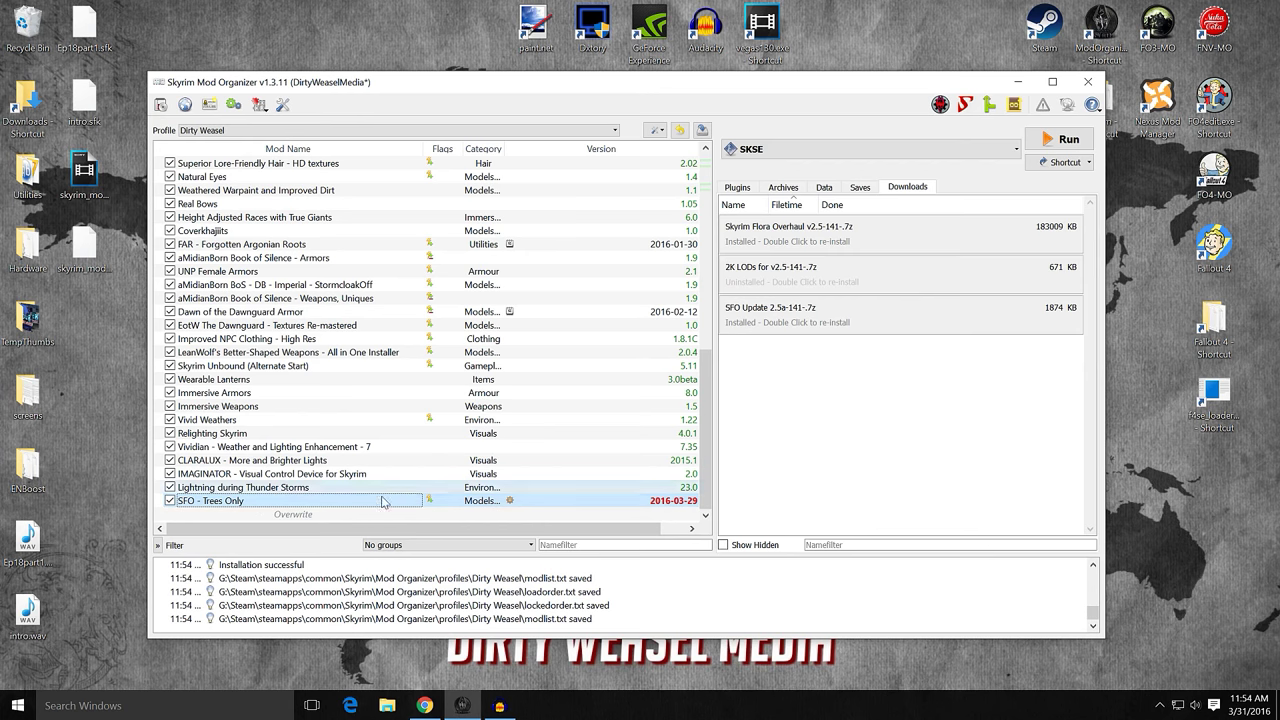
- Copy the SFO - Trees Only name and manually install SFO Update 2.5a, setting its data directory and merging it into that mod
{"action": "mouse_move", "coordinate": [749, 244]}
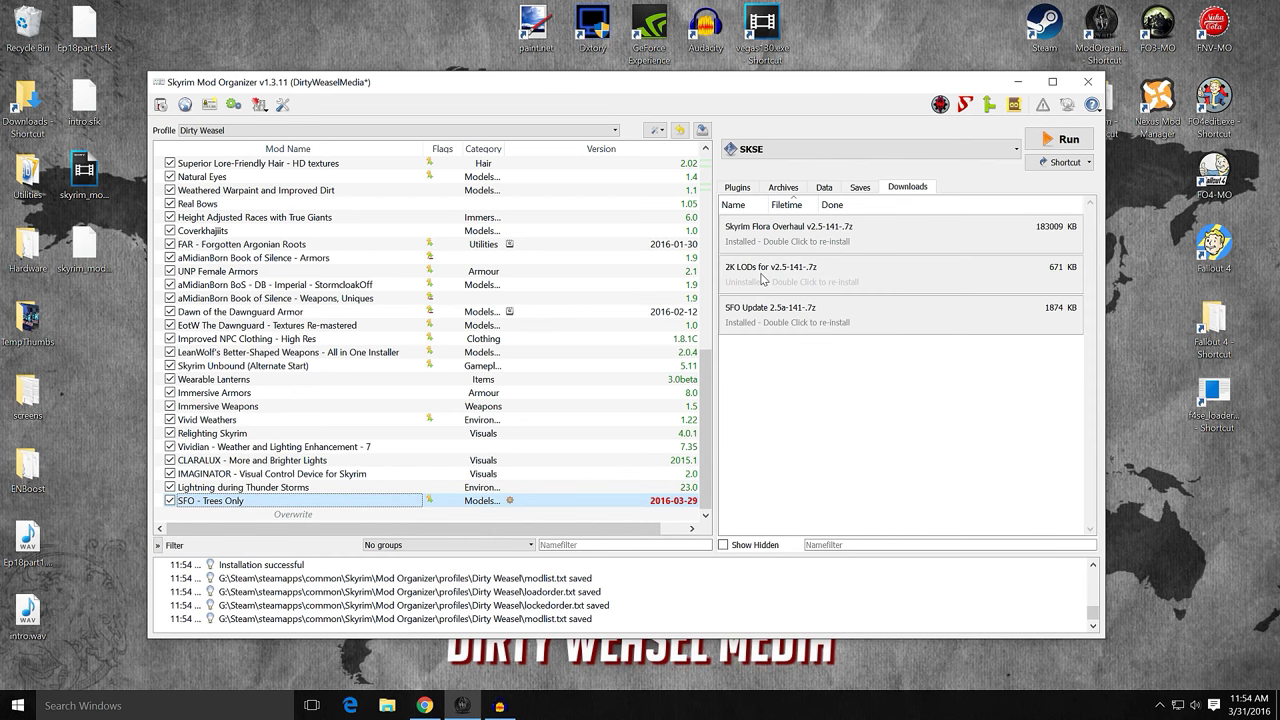
{"action": "left_click", "coordinate": [205, 500]}
{"action": "right_click", "coordinate": [194, 503]}
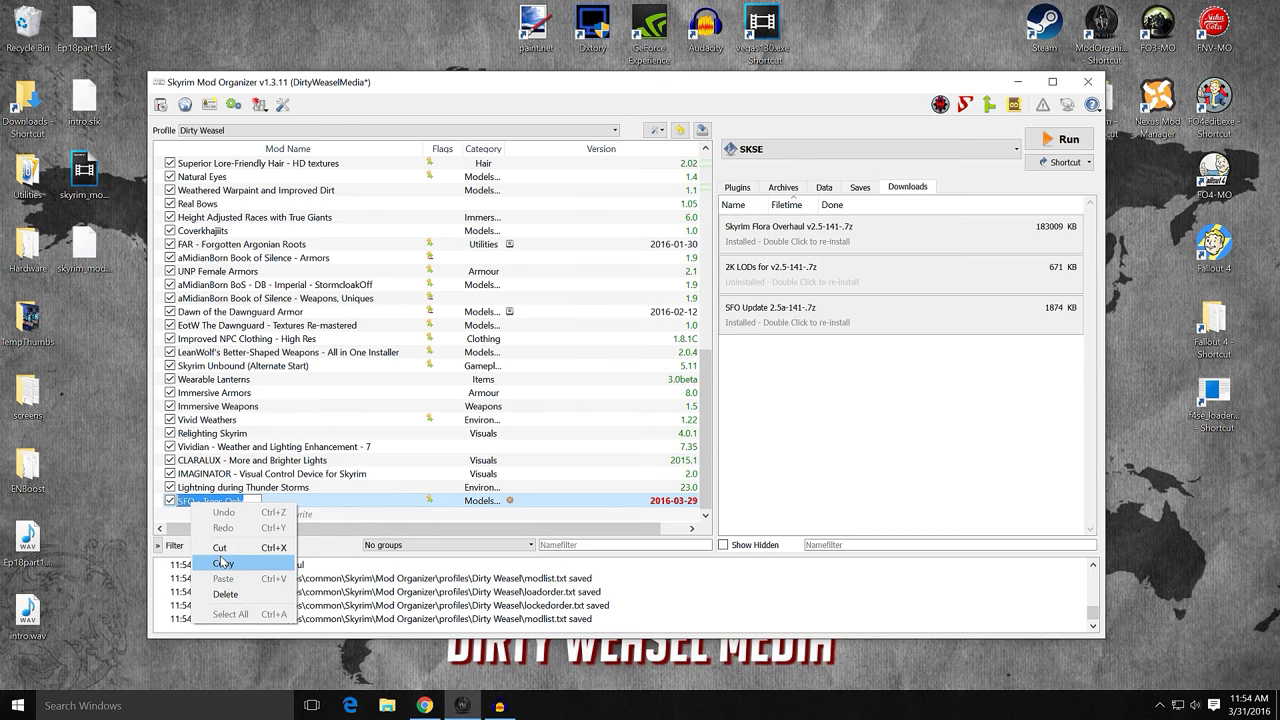
{"action": "left_click", "coordinate": [222, 563]}
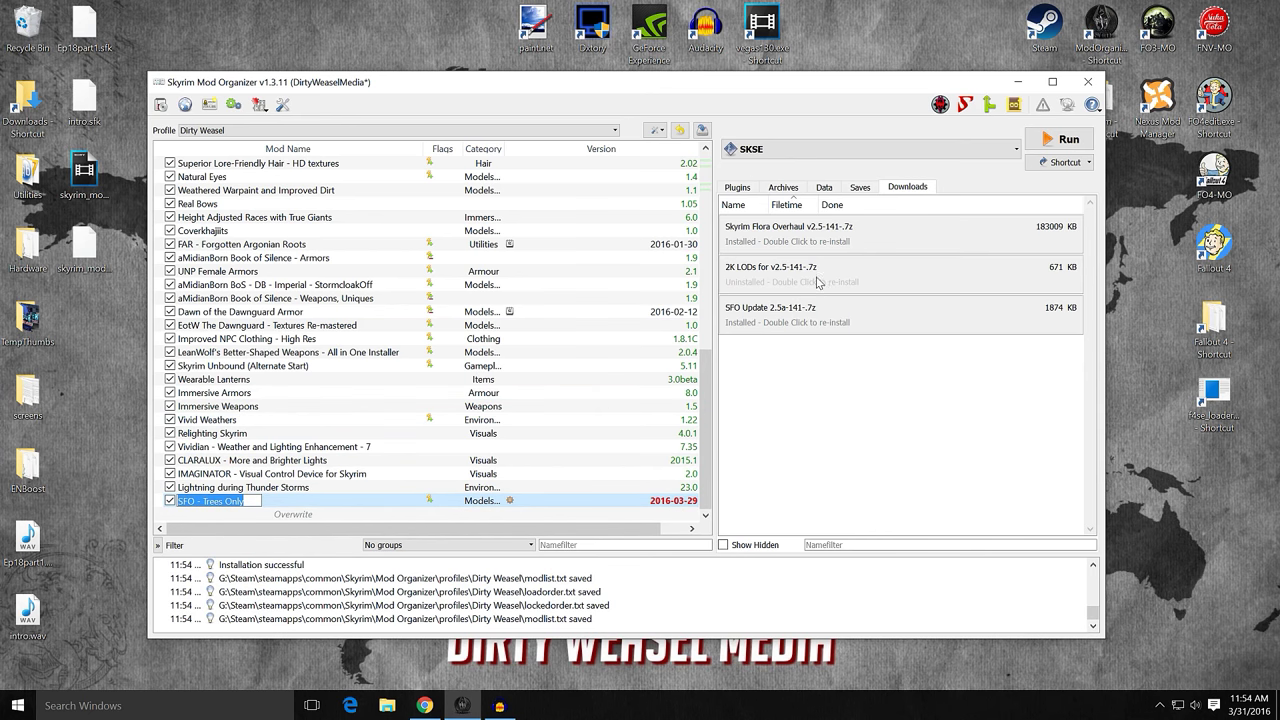
{"action": "double_click", "coordinate": [812, 320]}
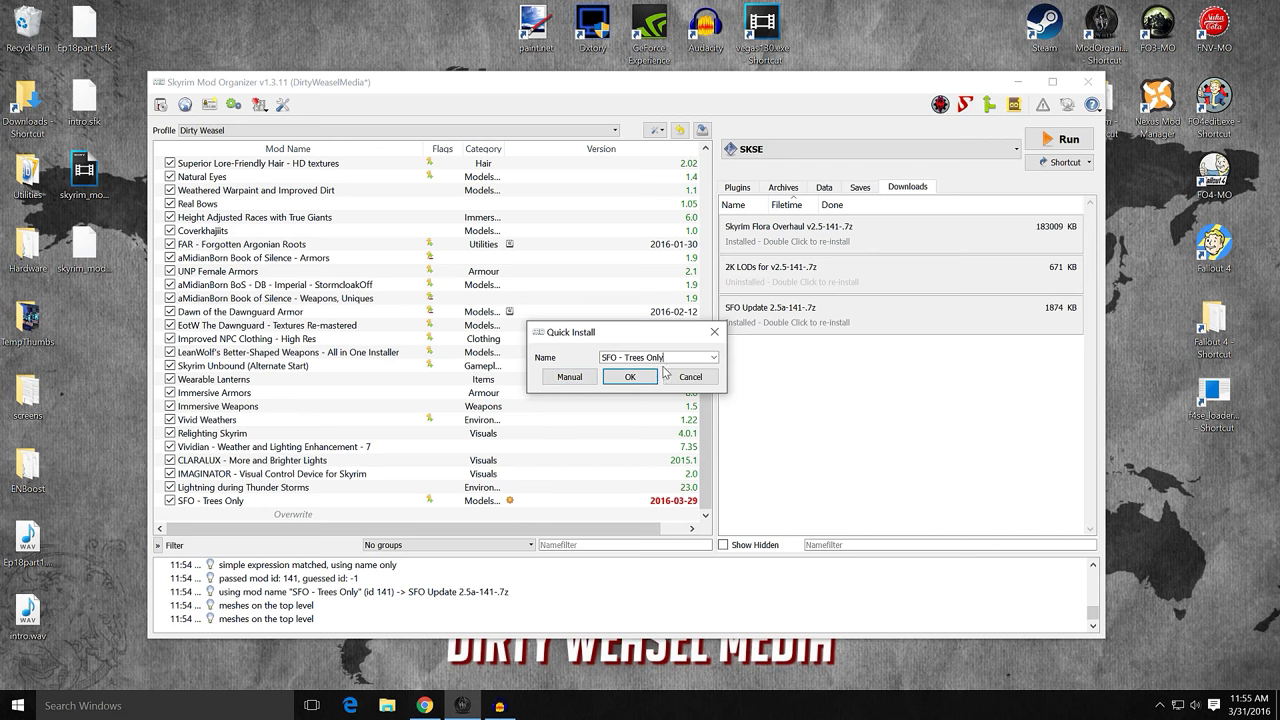
{"action": "left_click", "coordinate": [569, 377]}
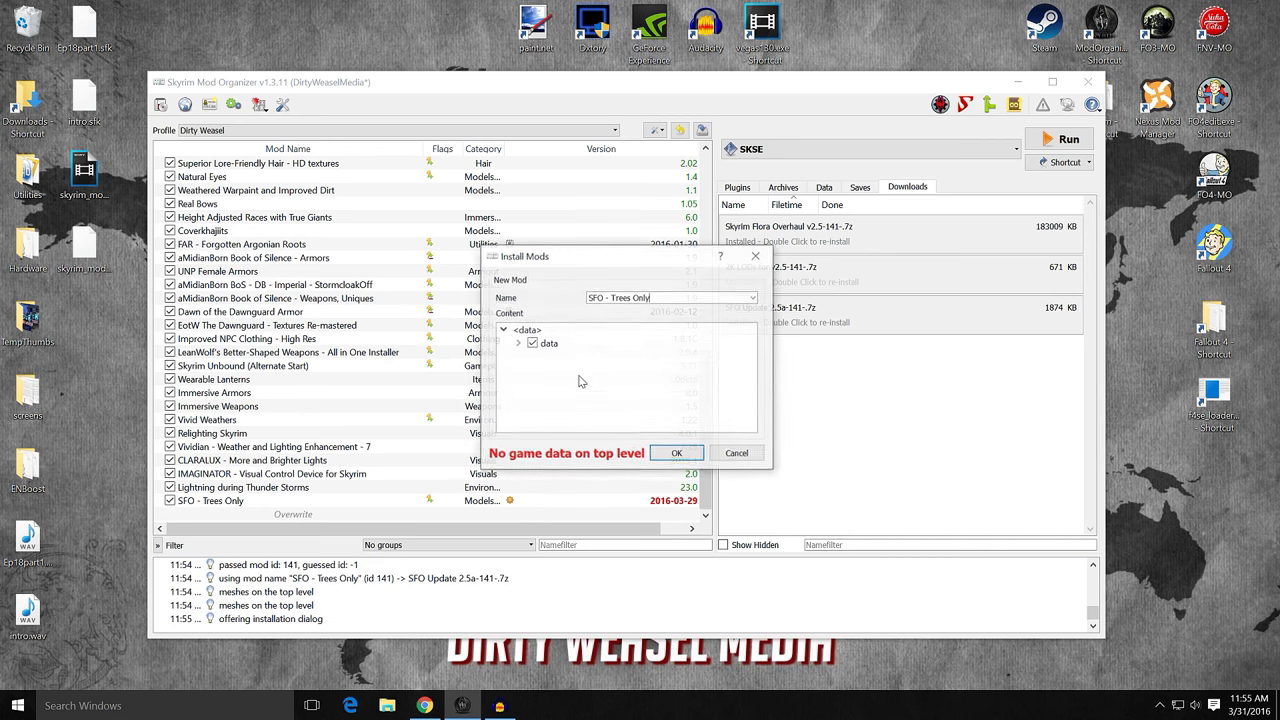
{"action": "right_click", "coordinate": [549, 344]}
{"action": "left_click", "coordinate": [571, 358]}
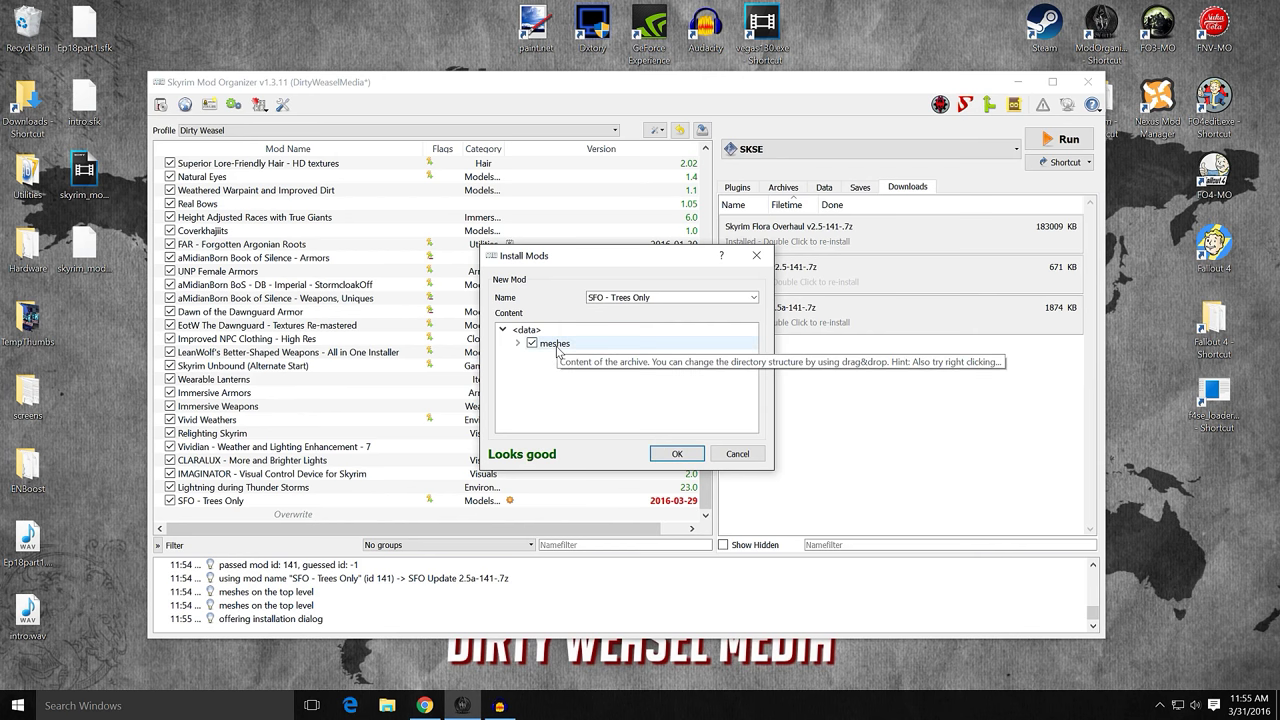
{"action": "left_click", "coordinate": [669, 454]}
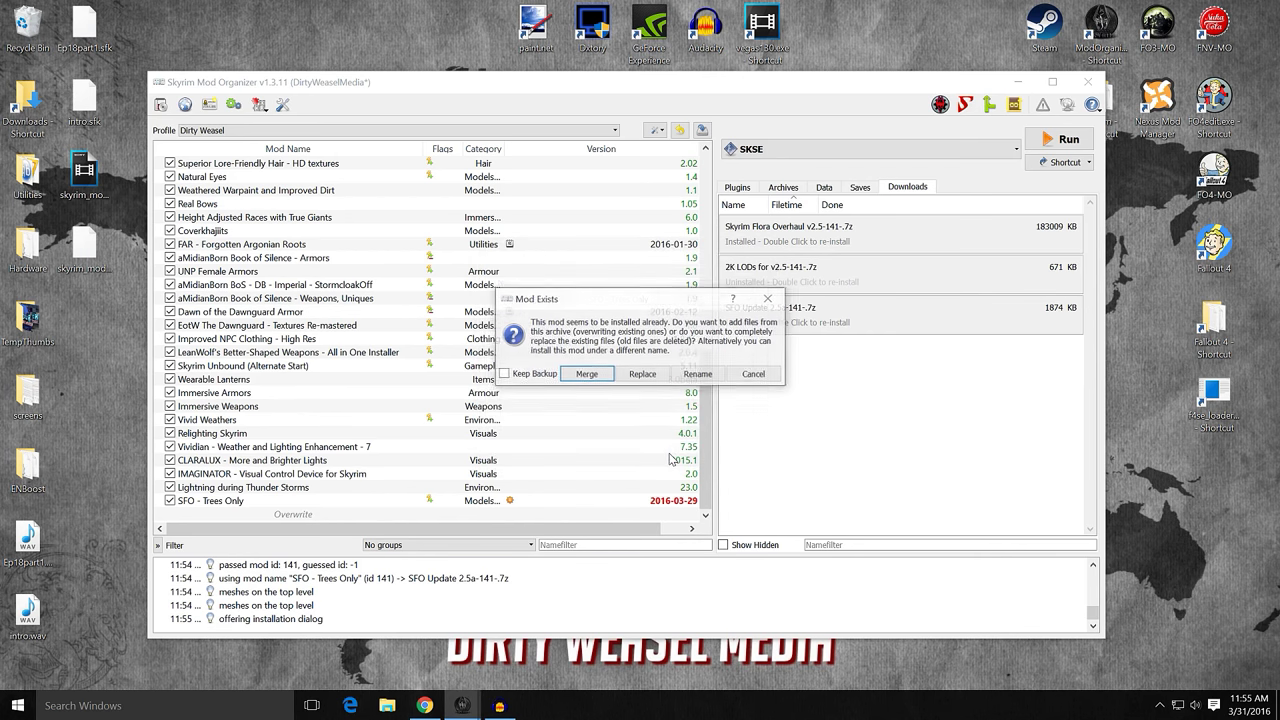
{"action": "left_click", "coordinate": [588, 376]}
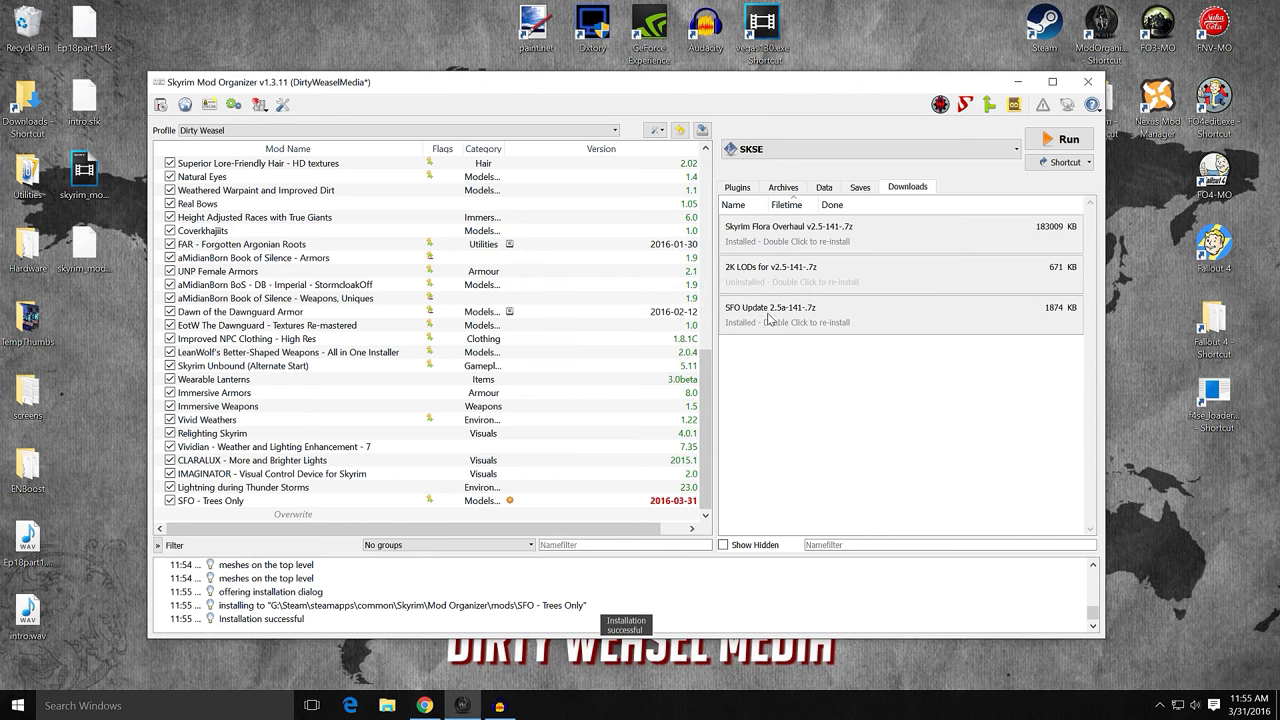
- Manually install 2K LODs for v2.5 with its data folder as data directory and merge it into SFO - Trees Only
{"action": "double_click", "coordinate": [772, 275]}
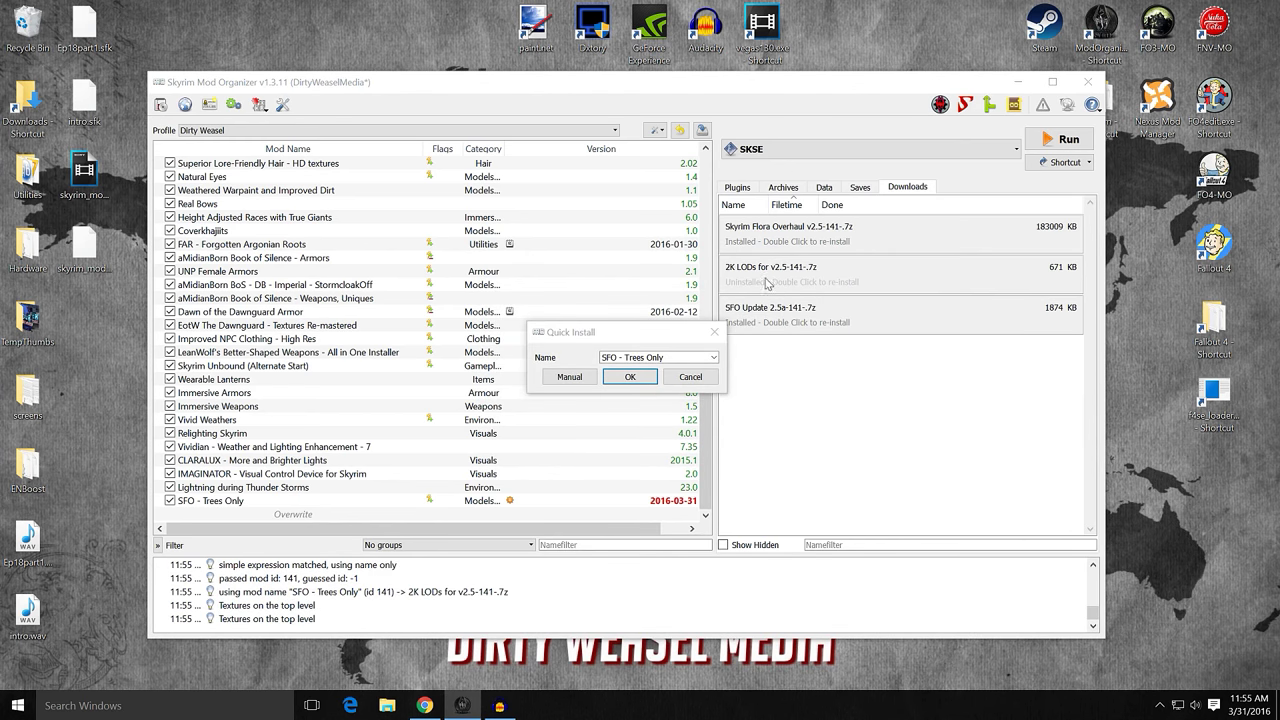
{"action": "left_click", "coordinate": [591, 378]}
{"action": "right_click", "coordinate": [575, 350]}
{"action": "left_click", "coordinate": [598, 356]}
{"action": "left_click", "coordinate": [667, 451]}
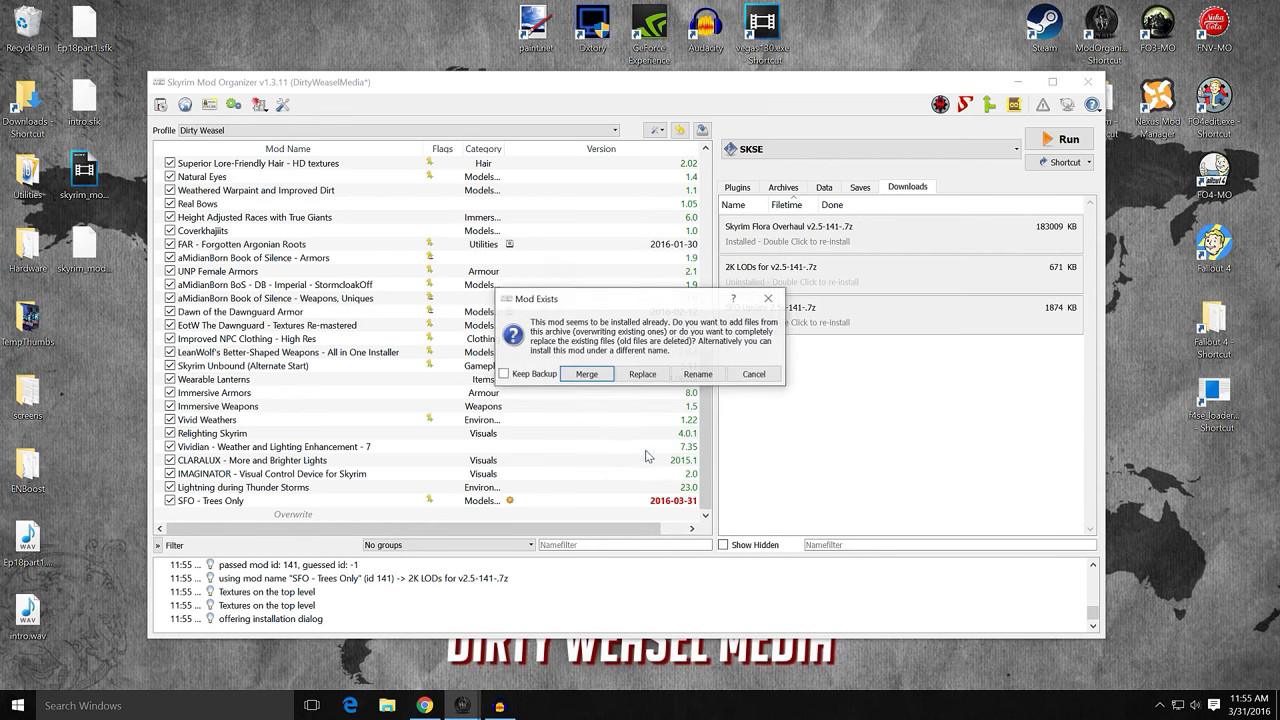
{"action": "left_click", "coordinate": [585, 377]}
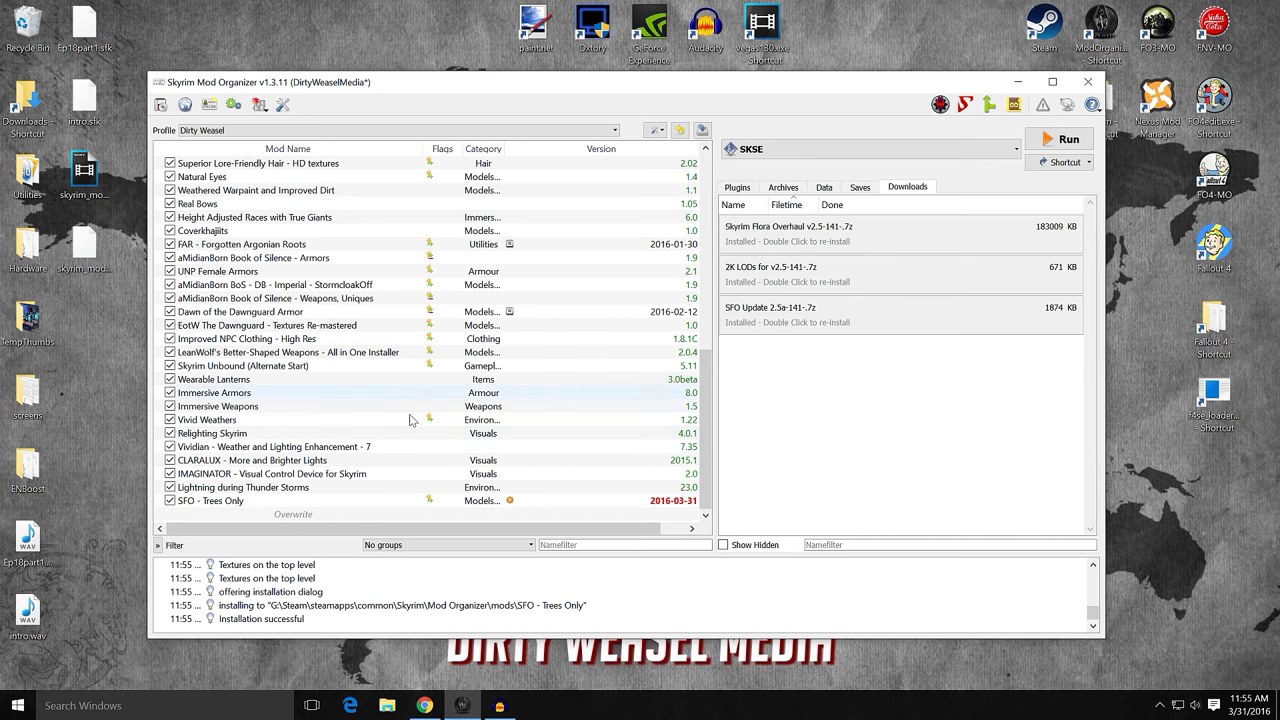
- Disable SFO - Trees Only and manually install the full Skyrim Flora Overhaul v2.5 archive as "Skyrim Flora Overhaul", setting its data directory
{"action": "left_click", "coordinate": [170, 500]}
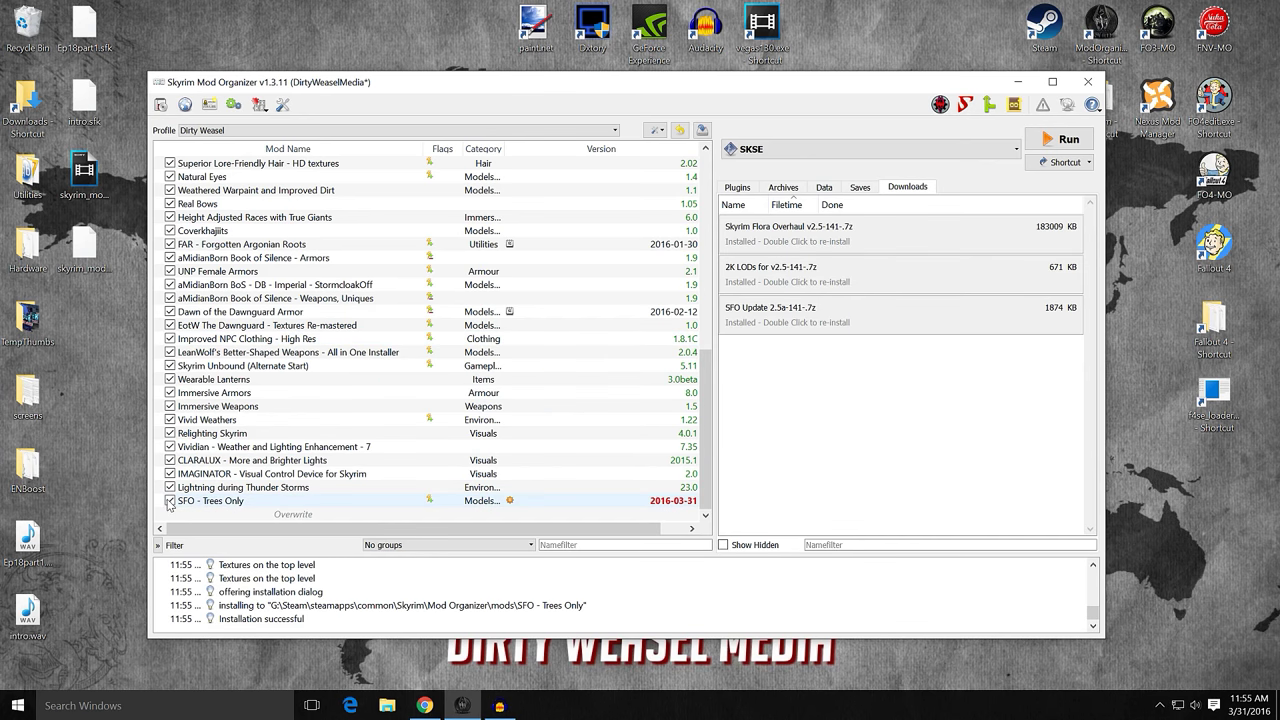
{"action": "double_click", "coordinate": [740, 244]}
{"action": "left_click", "coordinate": [713, 357]}
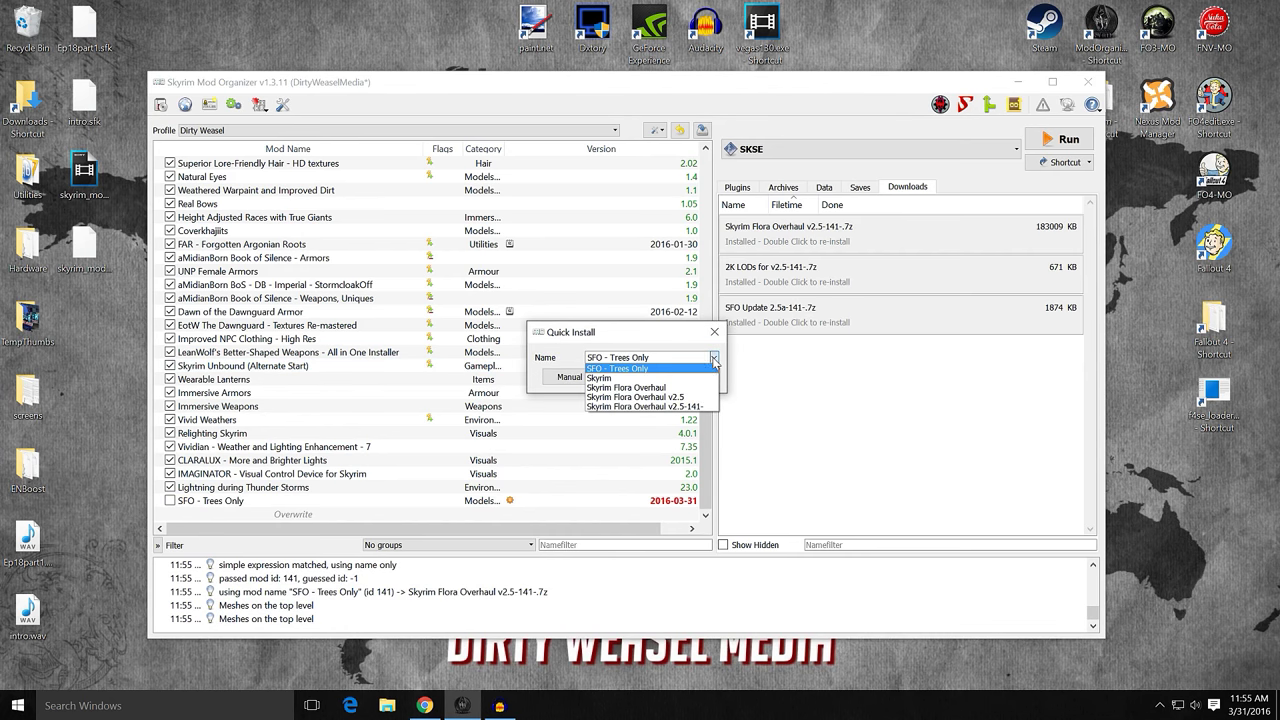
{"action": "left_click", "coordinate": [640, 389]}
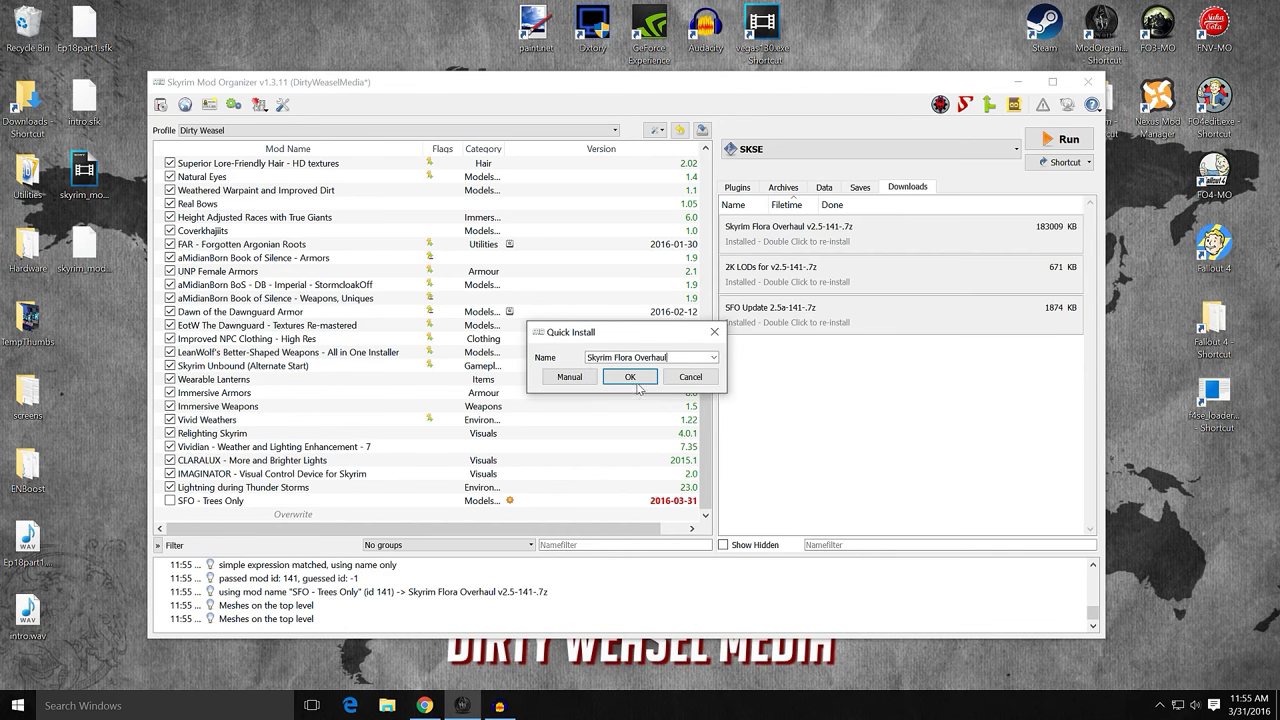
{"action": "left_click", "coordinate": [569, 376]}
{"action": "right_click", "coordinate": [562, 348]}
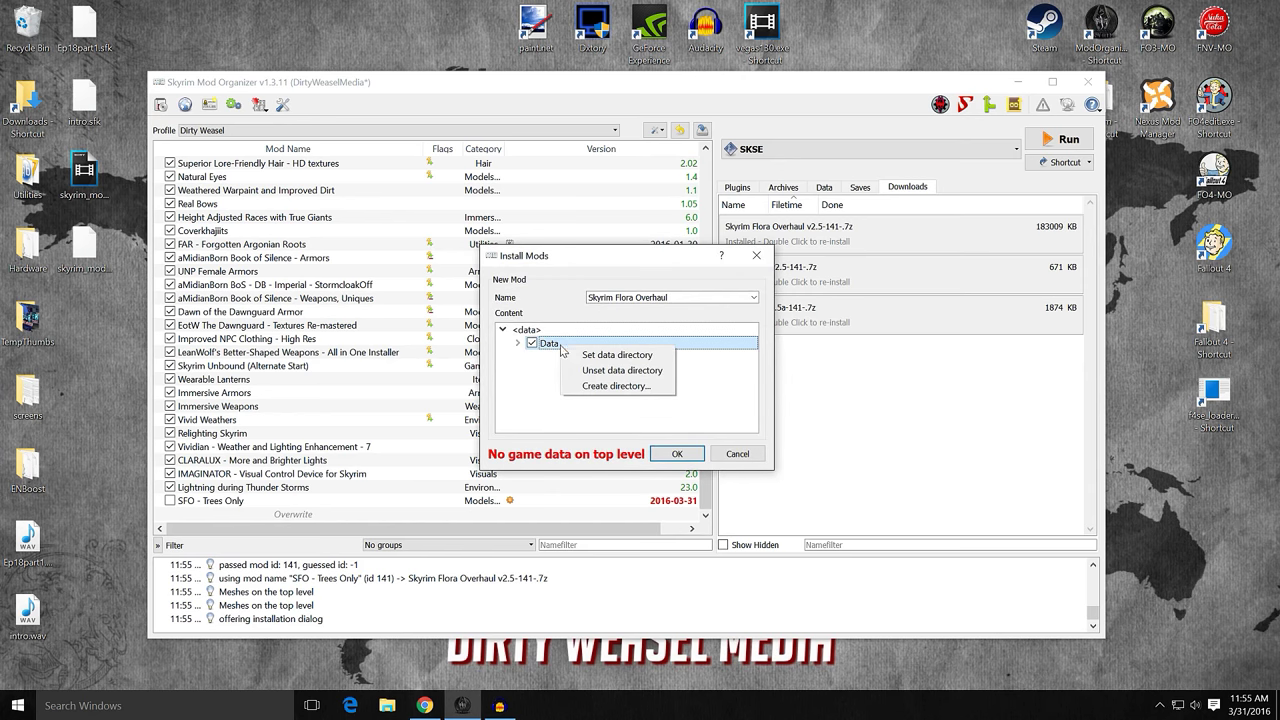
{"action": "left_click", "coordinate": [616, 355]}
{"action": "left_click", "coordinate": [676, 454]}
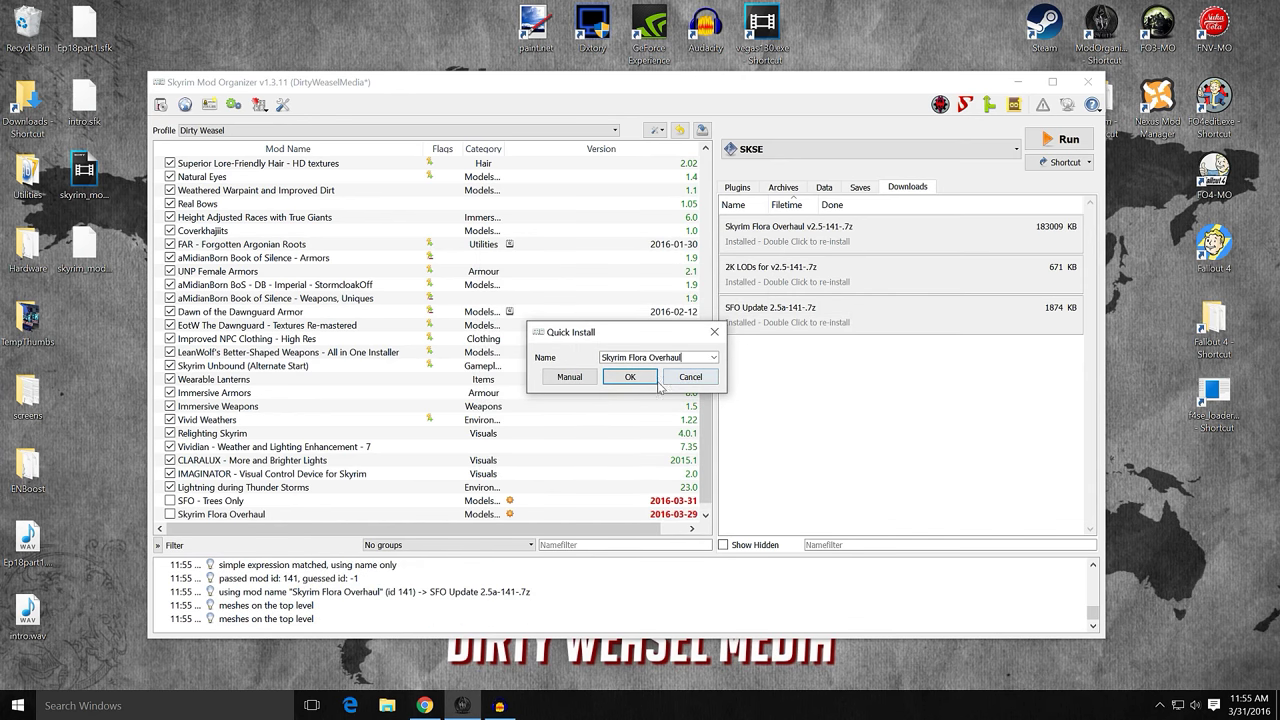
- Manually install SFO Update 2.5a with its data directory set and merge it into Skyrim Flora Overhaul
{"action": "left_click", "coordinate": [570, 376]}
{"action": "right_click", "coordinate": [553, 346]}
{"action": "left_click", "coordinate": [586, 356]}
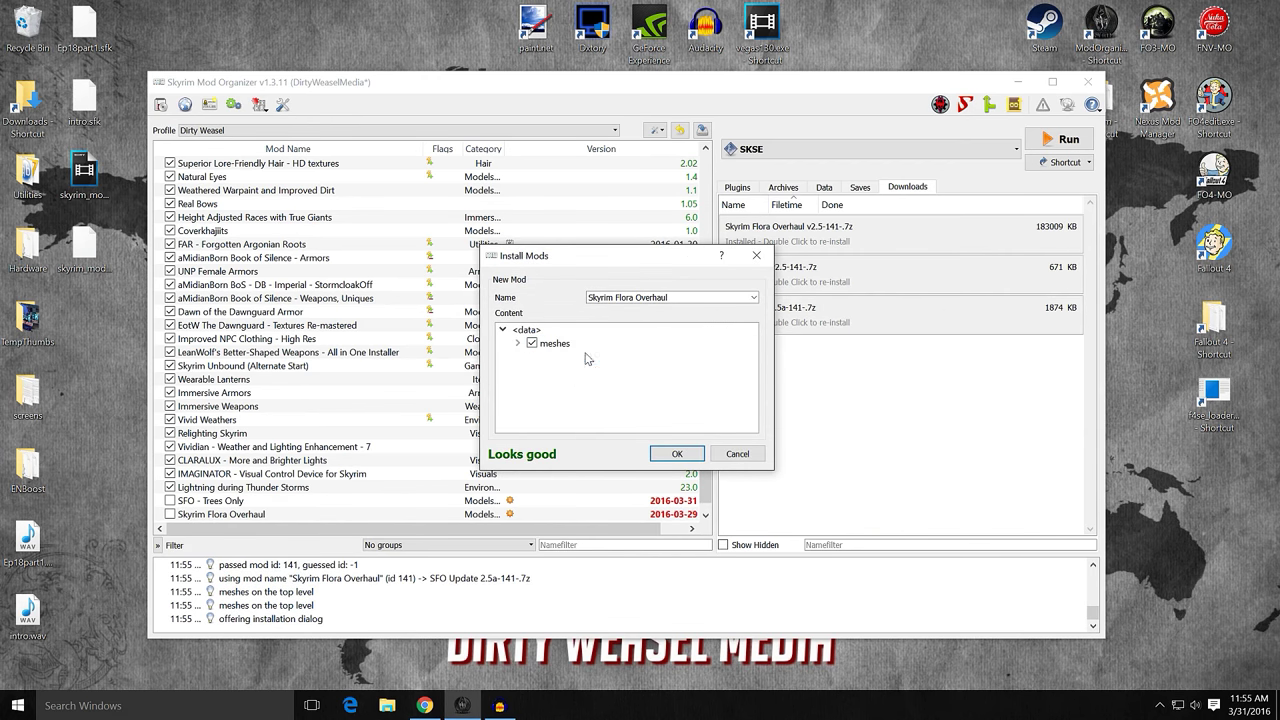
{"action": "left_click", "coordinate": [676, 454]}
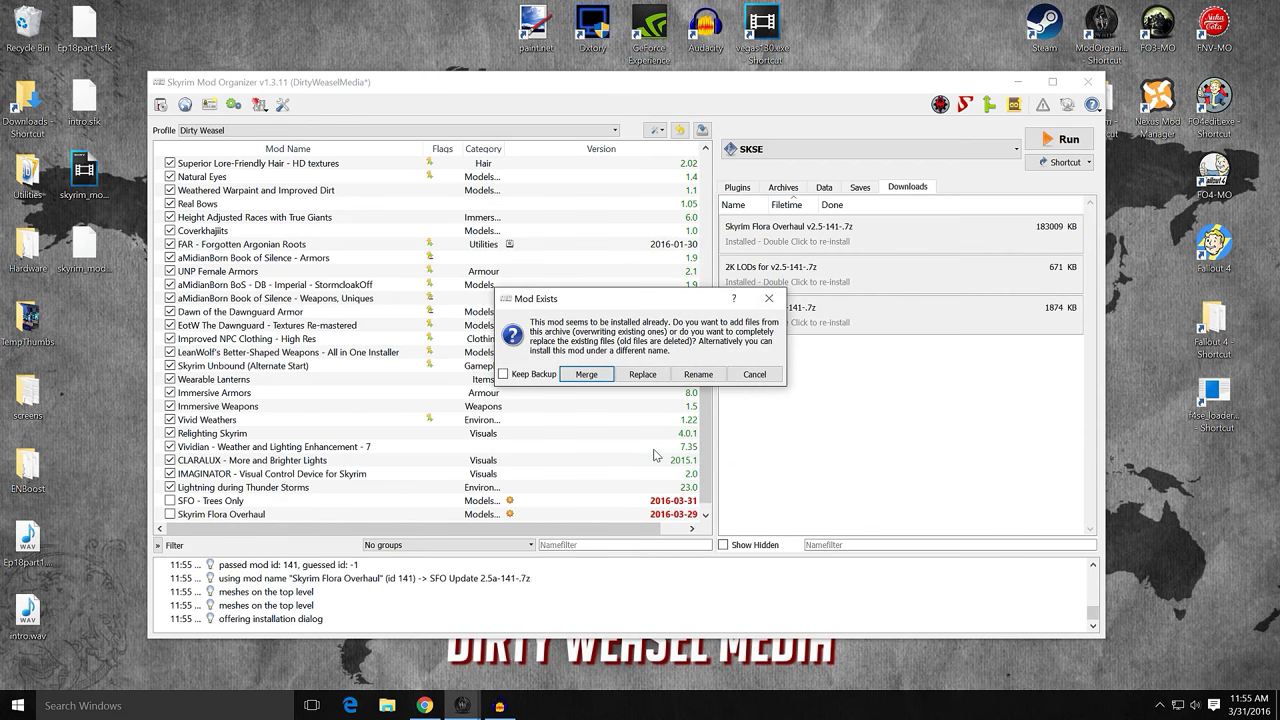
{"action": "left_click", "coordinate": [578, 375]}
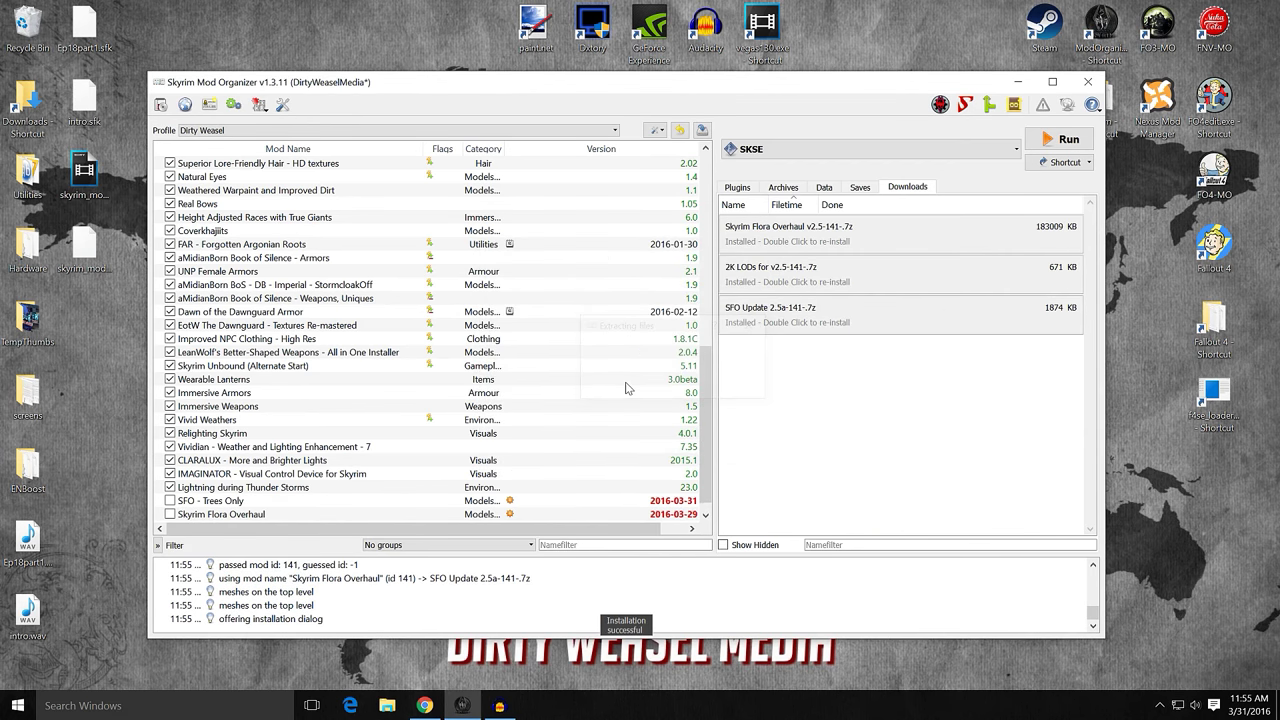
- Manually install 2K LODs for v2.5 with its data folder as data directory and merge it into Skyrim Flora Overhaul
{"action": "double_click", "coordinate": [783, 285]}
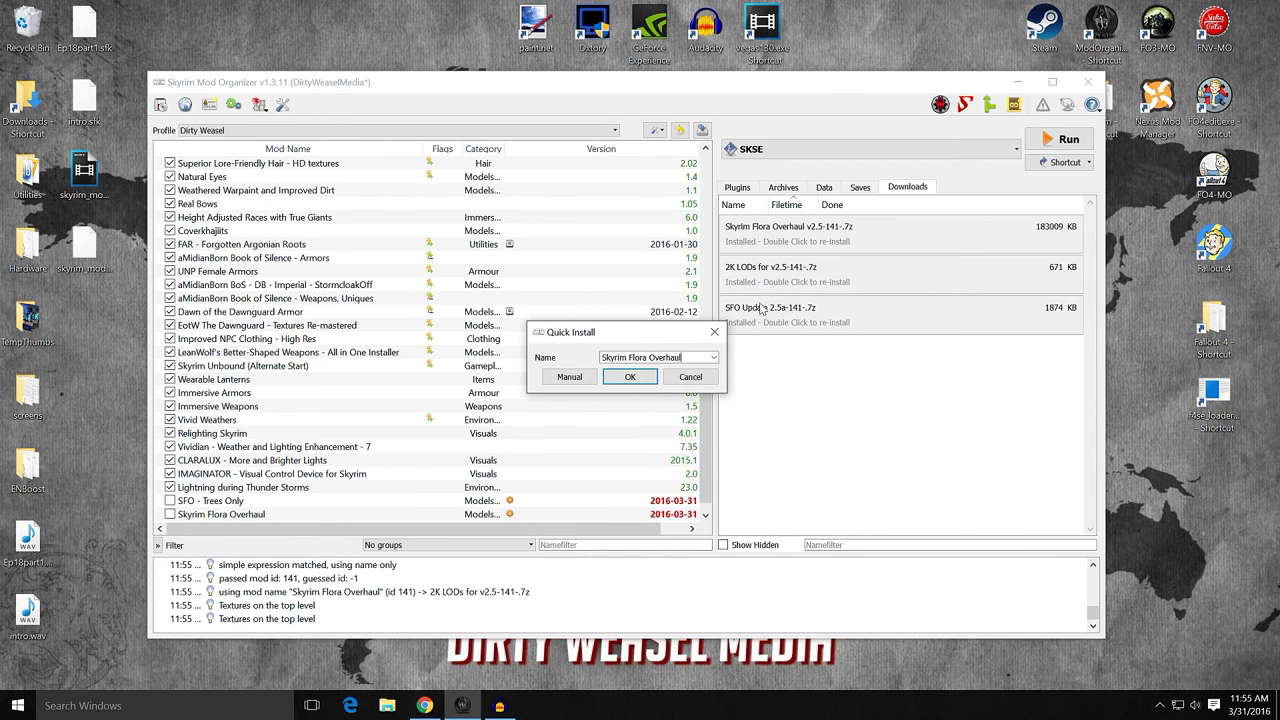
{"action": "left_click", "coordinate": [572, 378]}
{"action": "right_click", "coordinate": [566, 343]}
{"action": "left_click", "coordinate": [584, 353]}
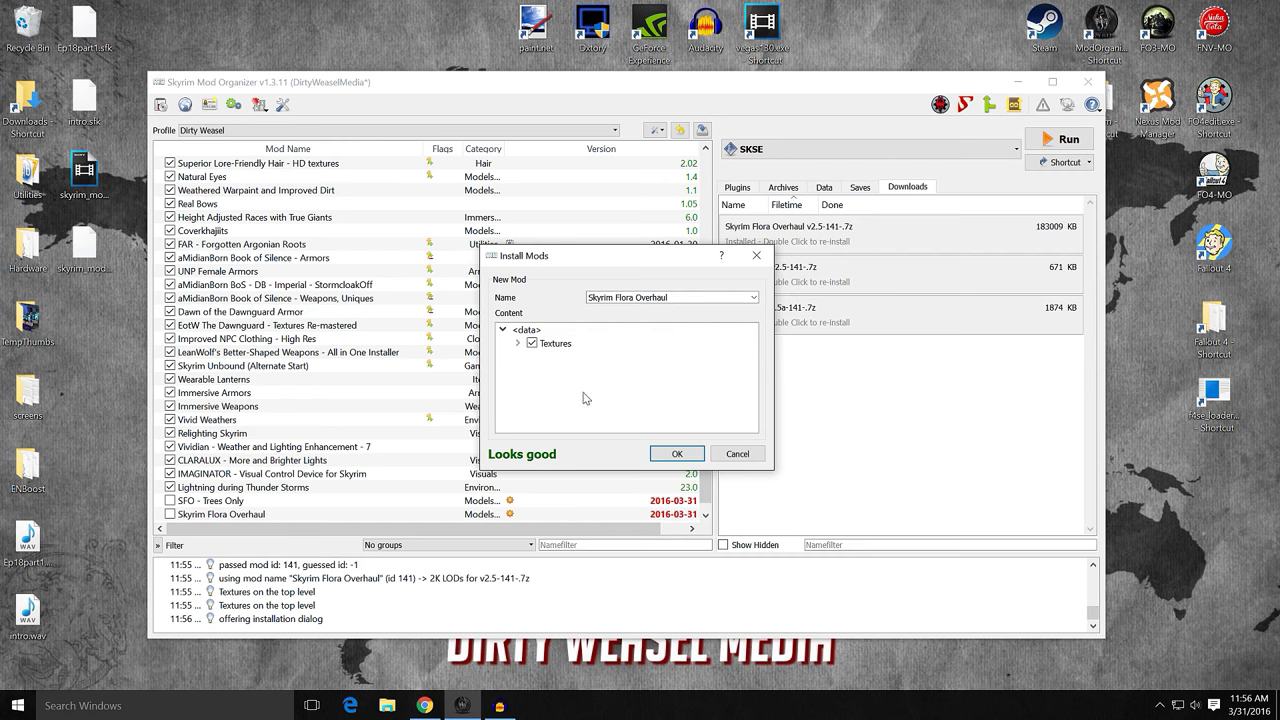
{"action": "left_click", "coordinate": [656, 452]}
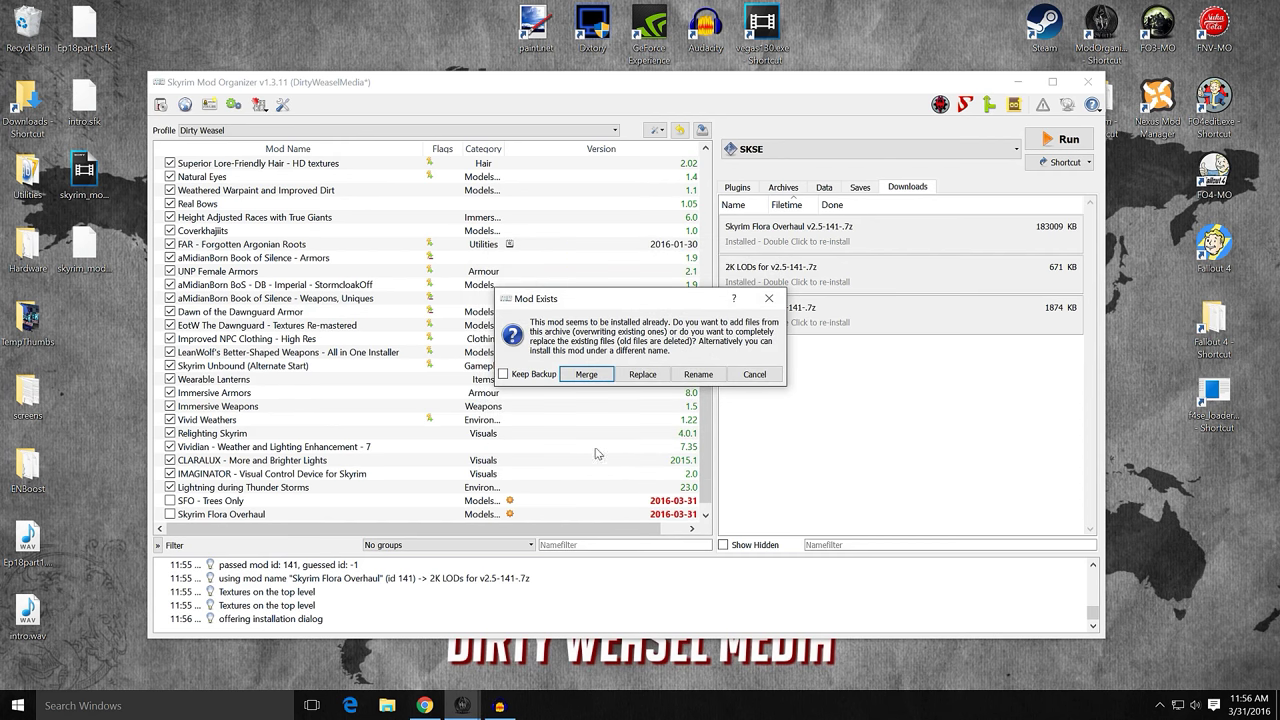
{"action": "left_click", "coordinate": [586, 373]}
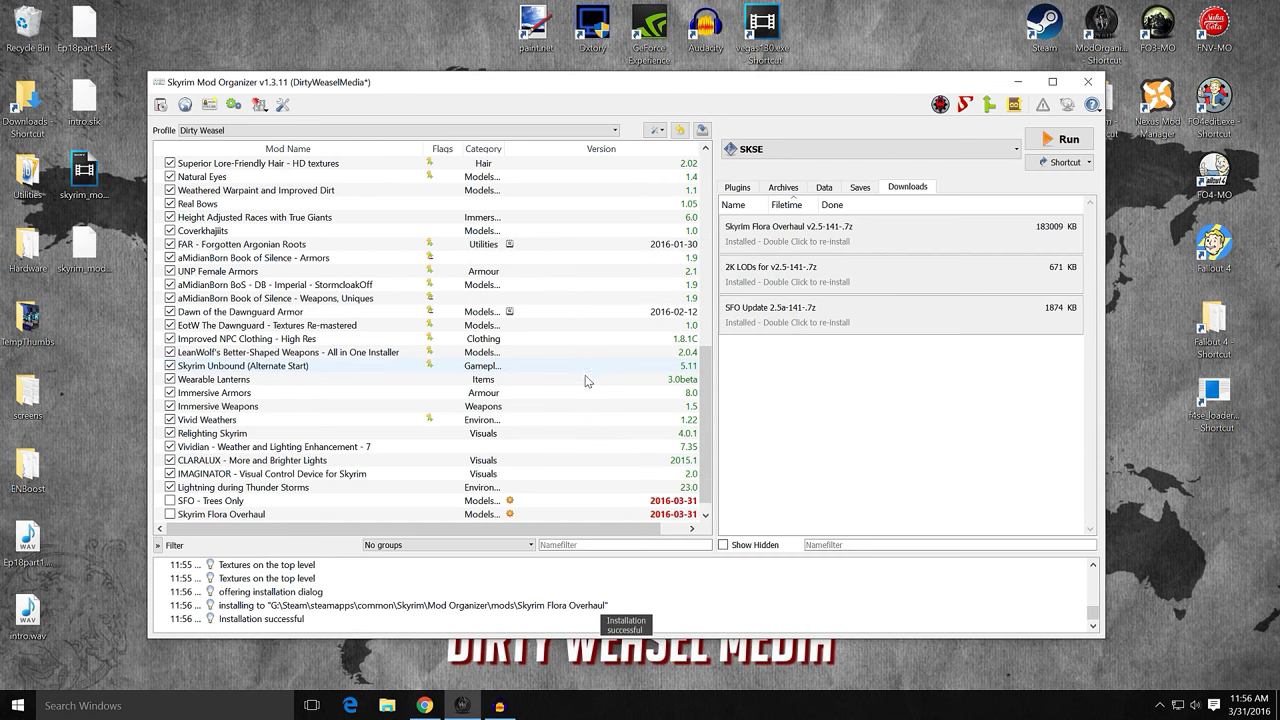
- Enable Skyrim Flora Overhaul and check its plugins at the end of the load order
{"action": "left_click", "coordinate": [170, 514]}
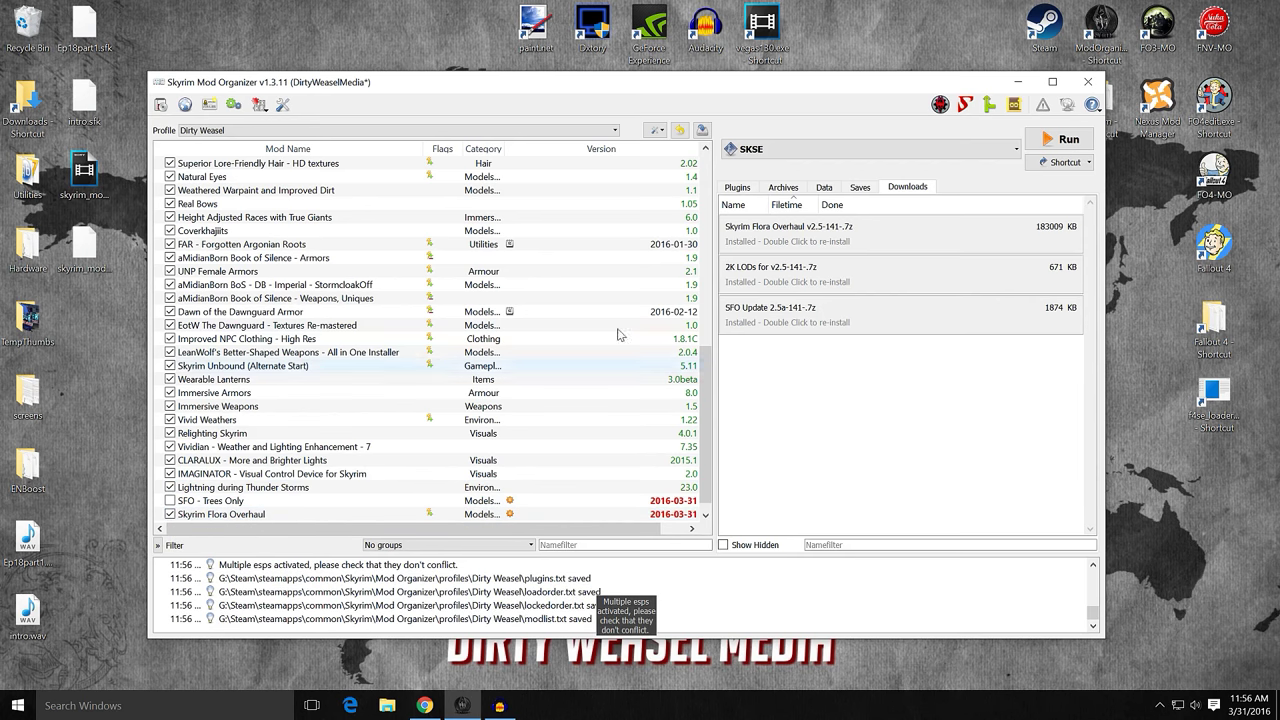
{"action": "left_click", "coordinate": [737, 187]}
{"action": "scroll", "coordinate": [845, 400], "scroll_direction": "down", "scroll_amount": 1}
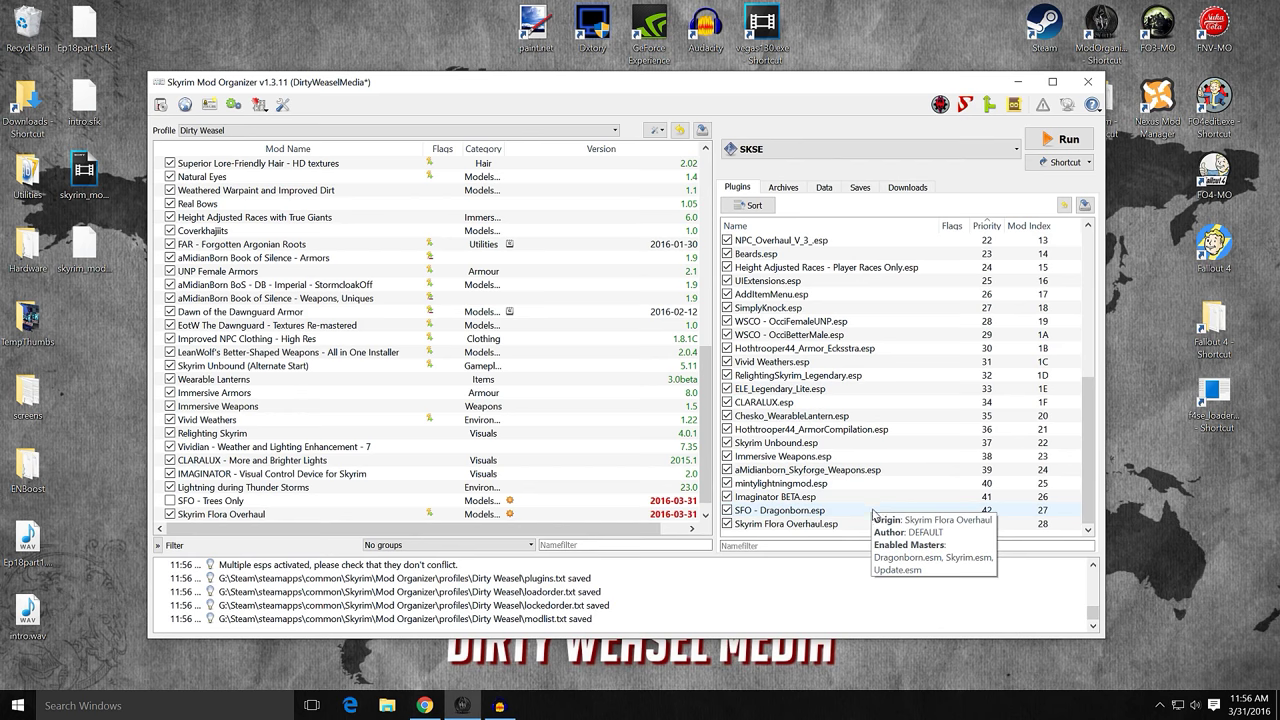
- Disable the full Skyrim Flora Overhaul mod and enable SFO - Trees Only in its place
{"action": "left_click", "coordinate": [170, 514]}
{"action": "left_click", "coordinate": [170, 500]}
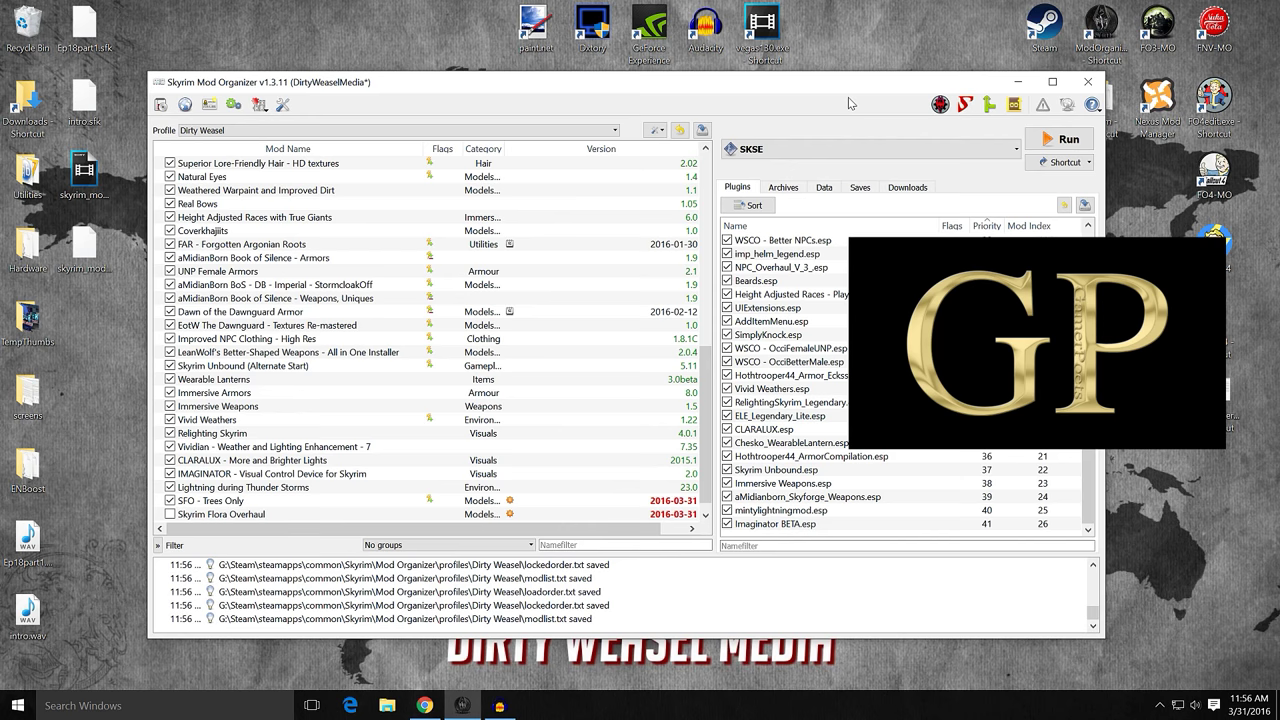
{"action": "left_click", "coordinate": [1016, 149]}
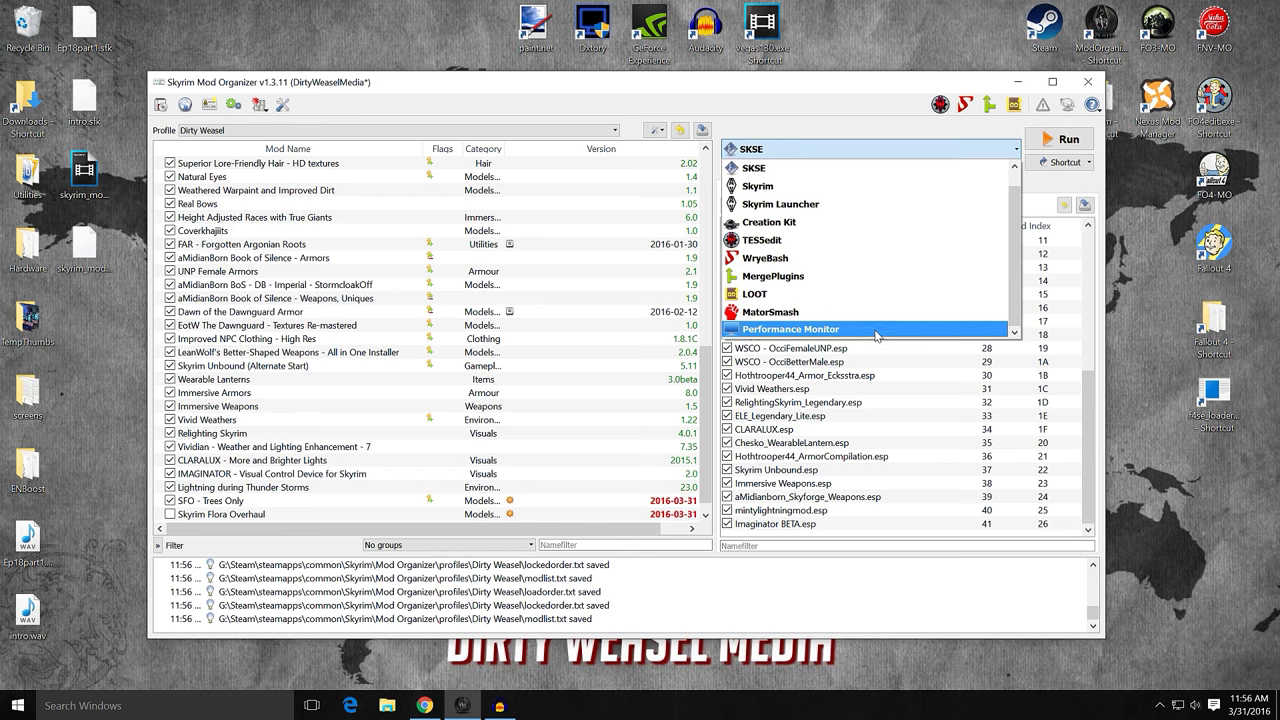
{"action": "left_click", "coordinate": [873, 110]}
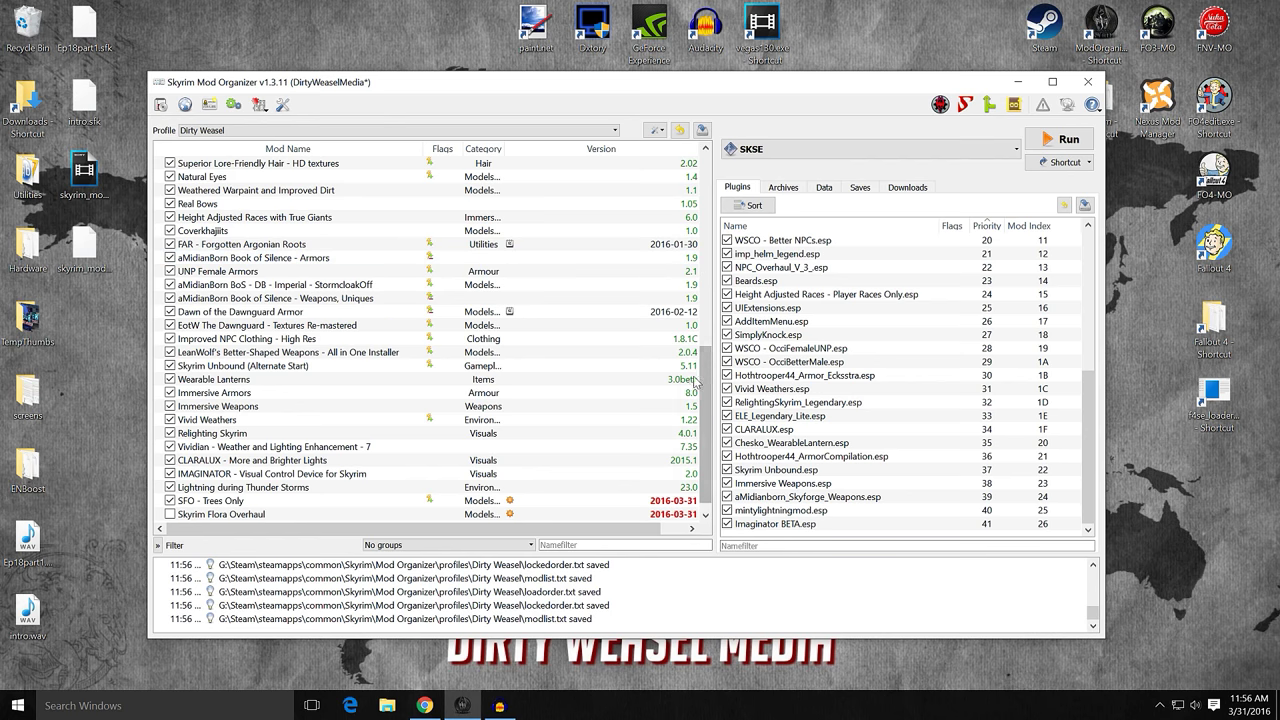
{"action": "left_click", "coordinate": [283, 515]}
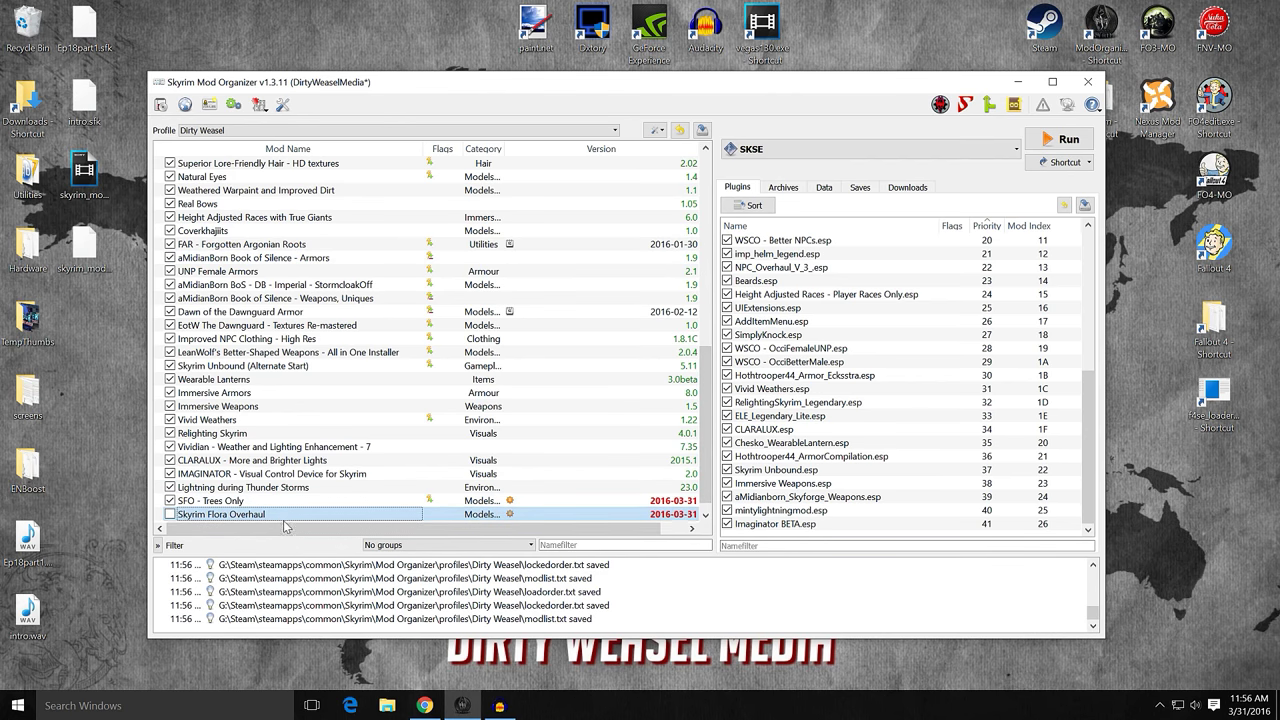
{"action": "left_click", "coordinate": [290, 503]}
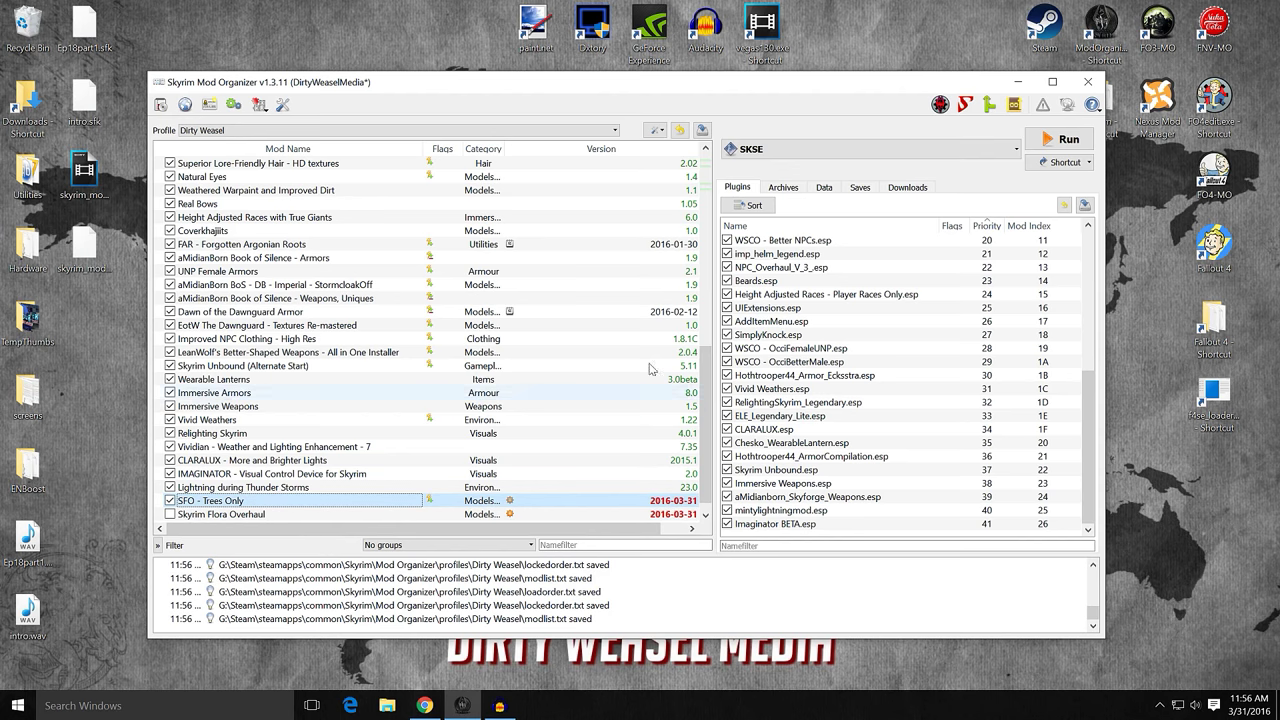